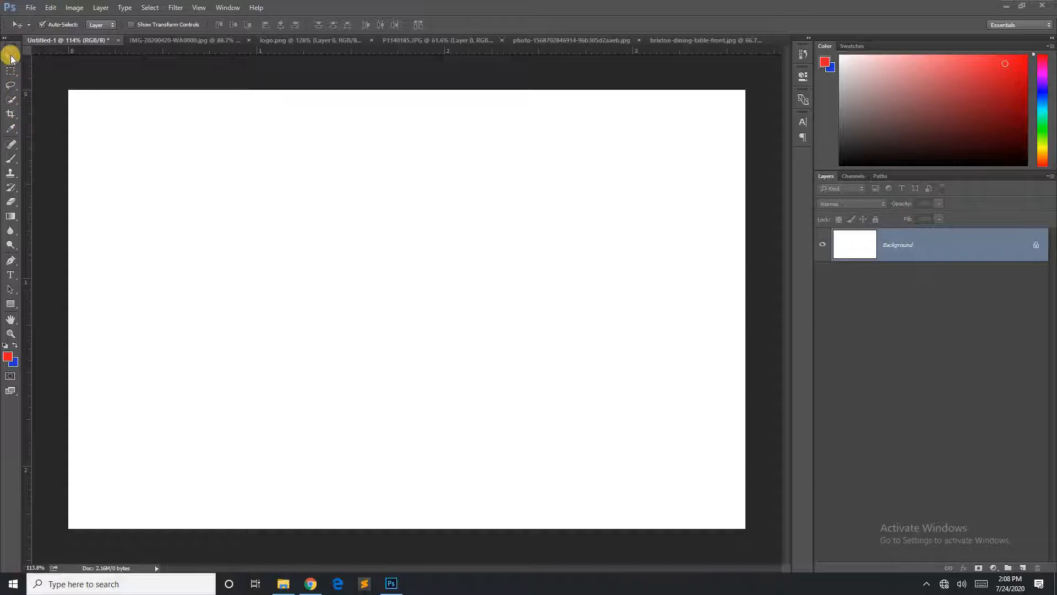
- Undock the Tools panel and float it over the canvas, closing it and showing it again
left_click_drag(11, 56, 779, 63)
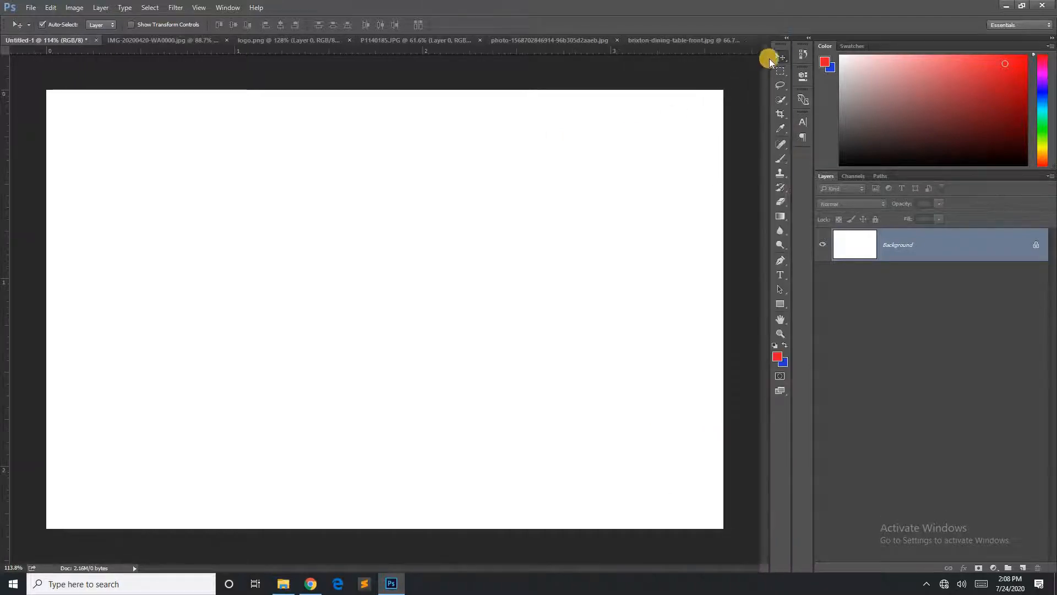
left_click_drag(780, 48, 61, 112)
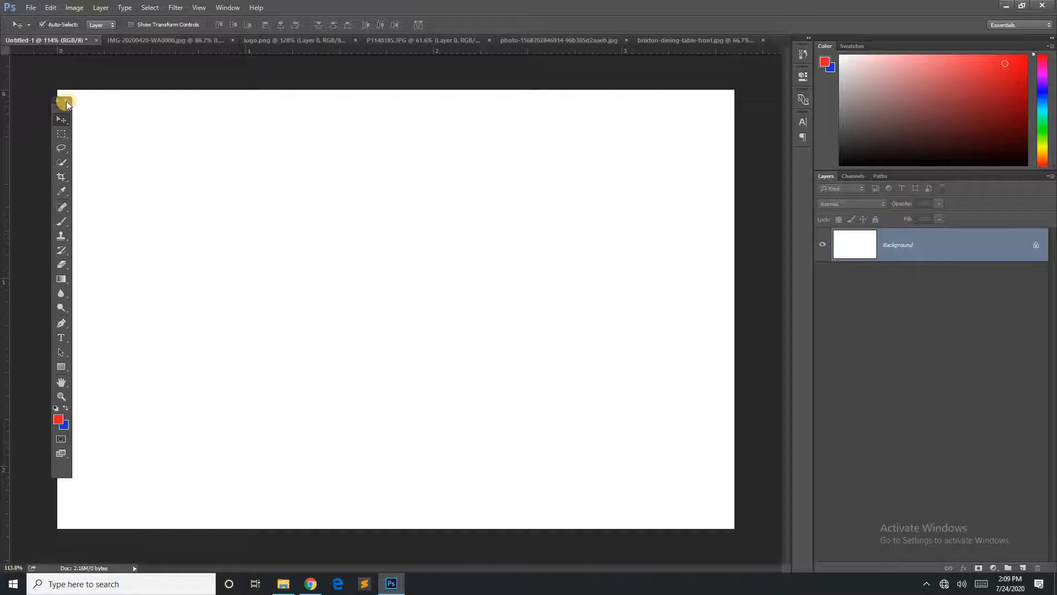
left_click(67, 102)
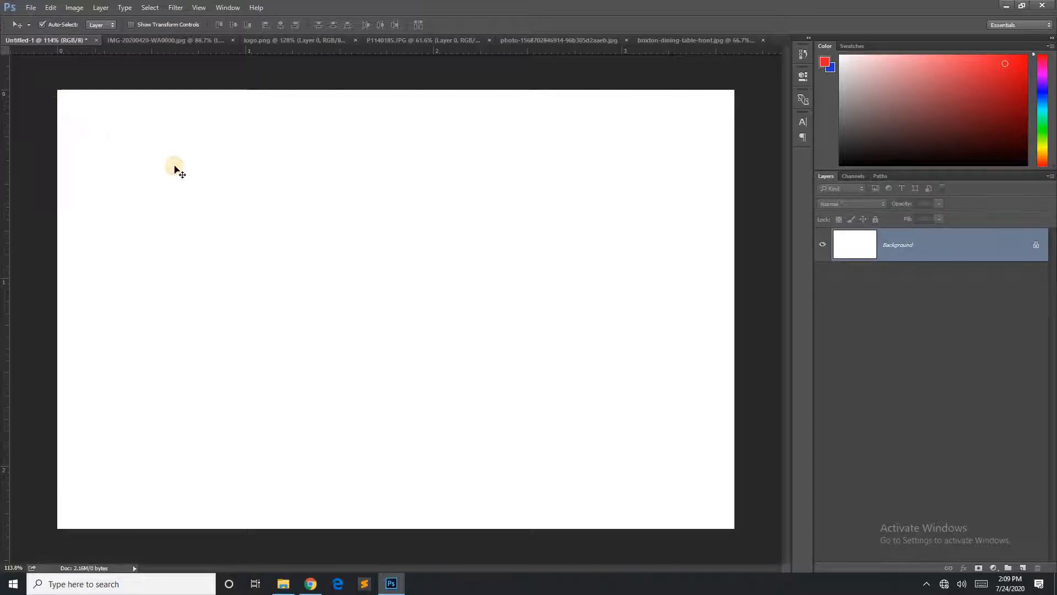
left_click(228, 12)
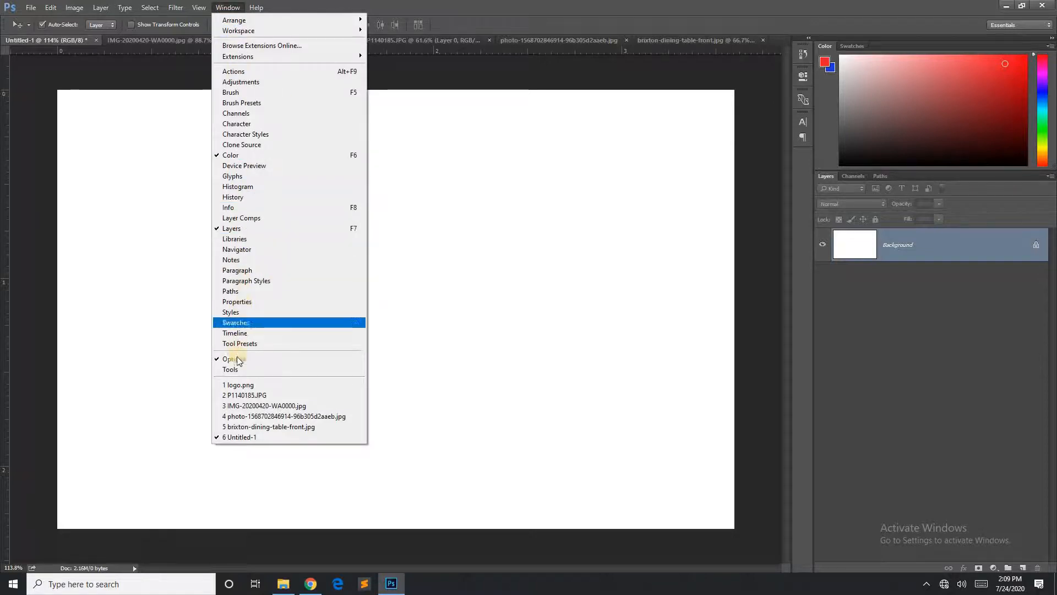
left_click(236, 368)
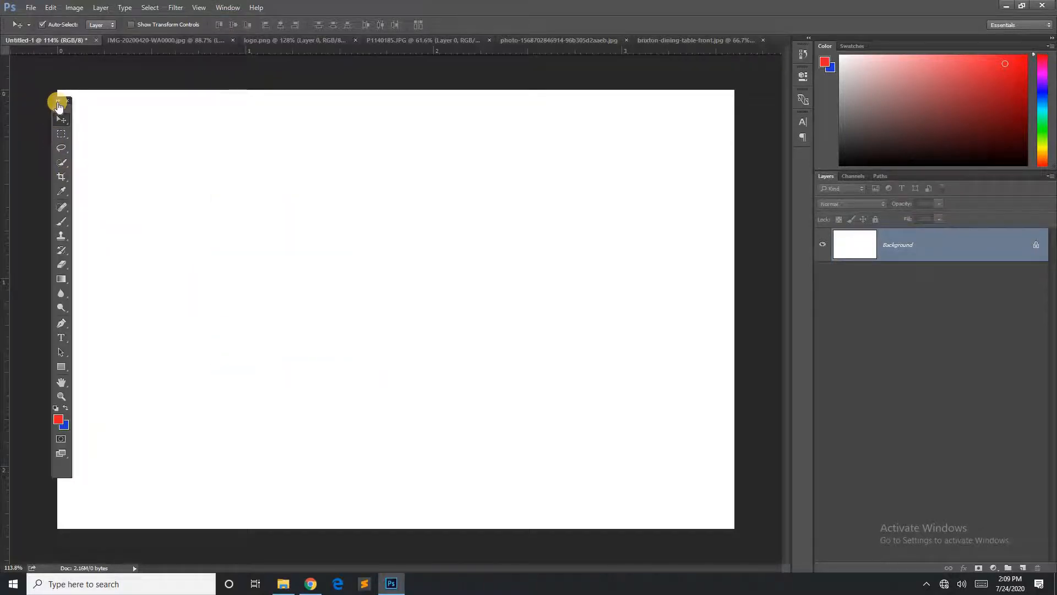
- Switch the floating Tools panel to two columns and back to one, and dock it in its original place
left_click(59, 101)
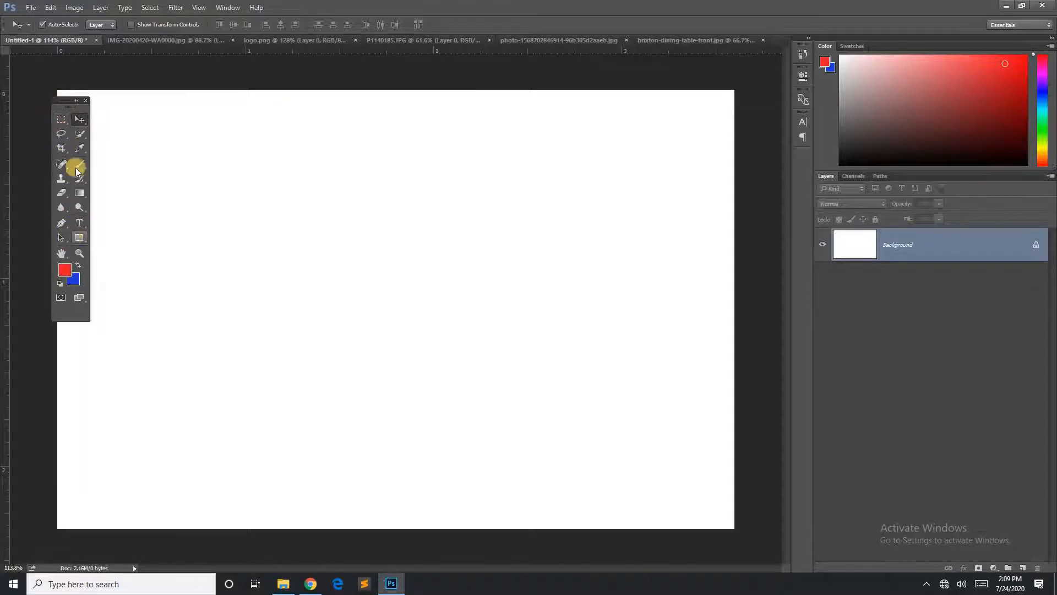
left_click(76, 101)
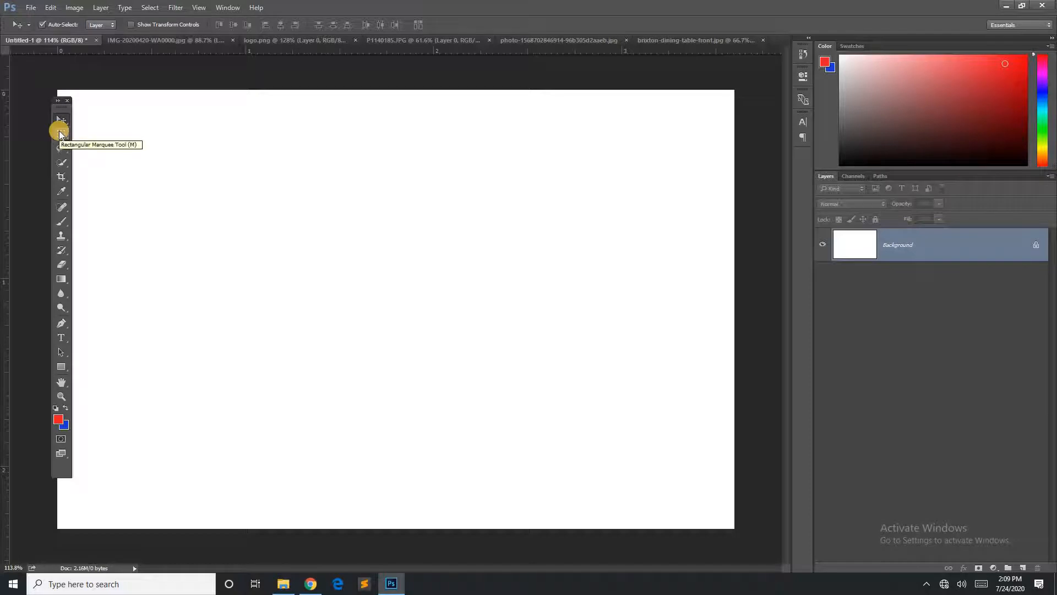
left_click_drag(59, 101, 7, 61)
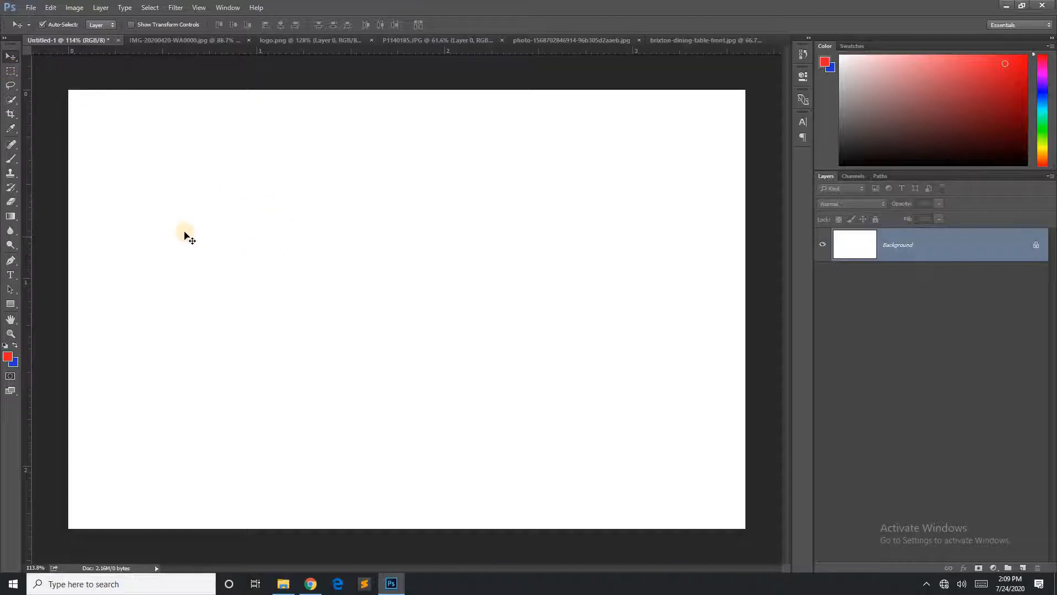
- Review the new-document settings for width, height, units, resolution and color mode without creating a document
left_click(31, 8)
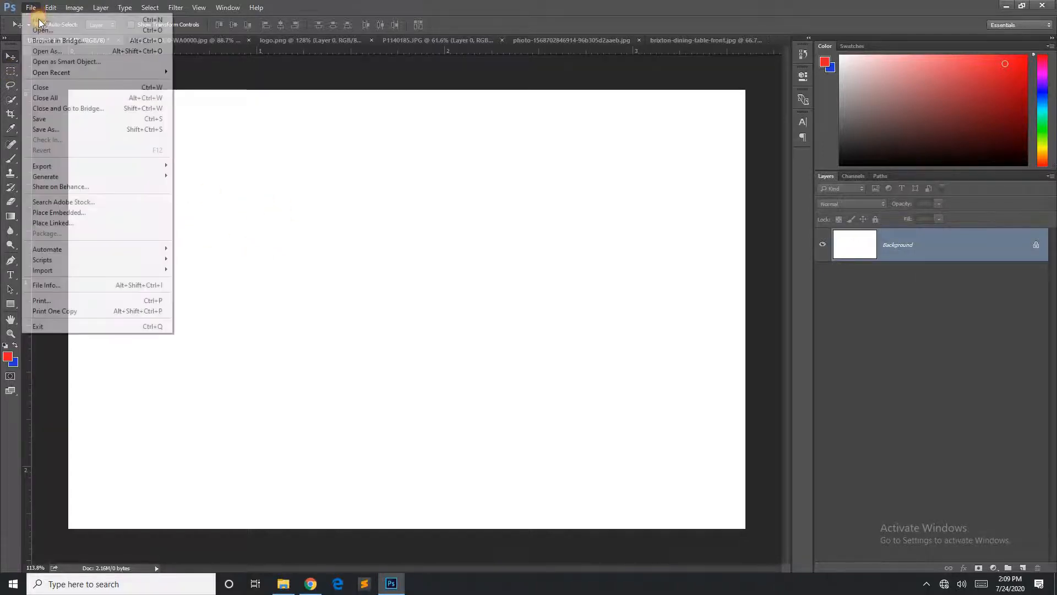
left_click(40, 21)
left_click(439, 240)
left_click(436, 250)
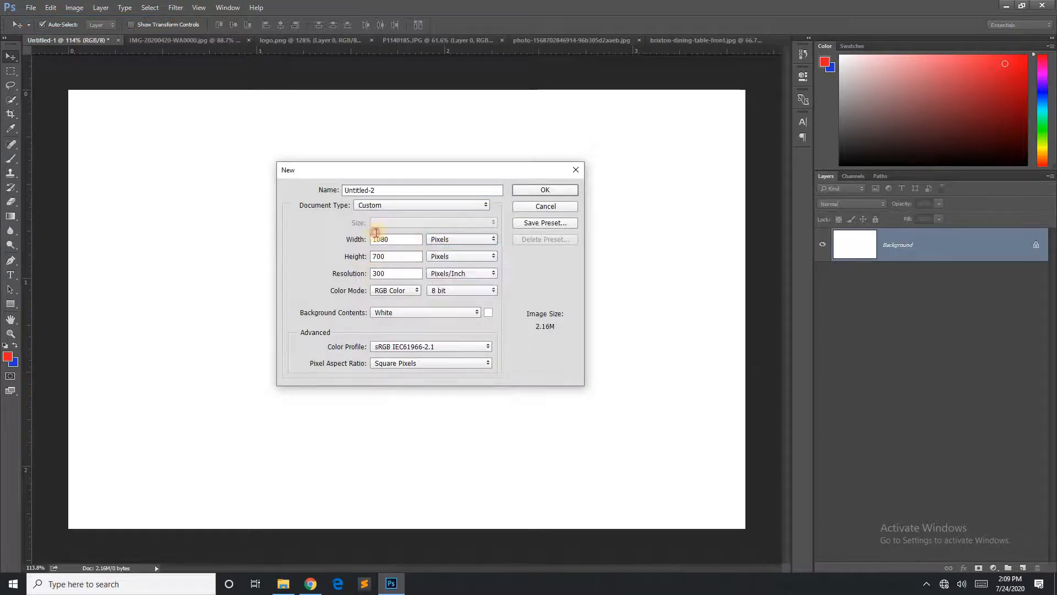
double_click(380, 240)
double_click(385, 256)
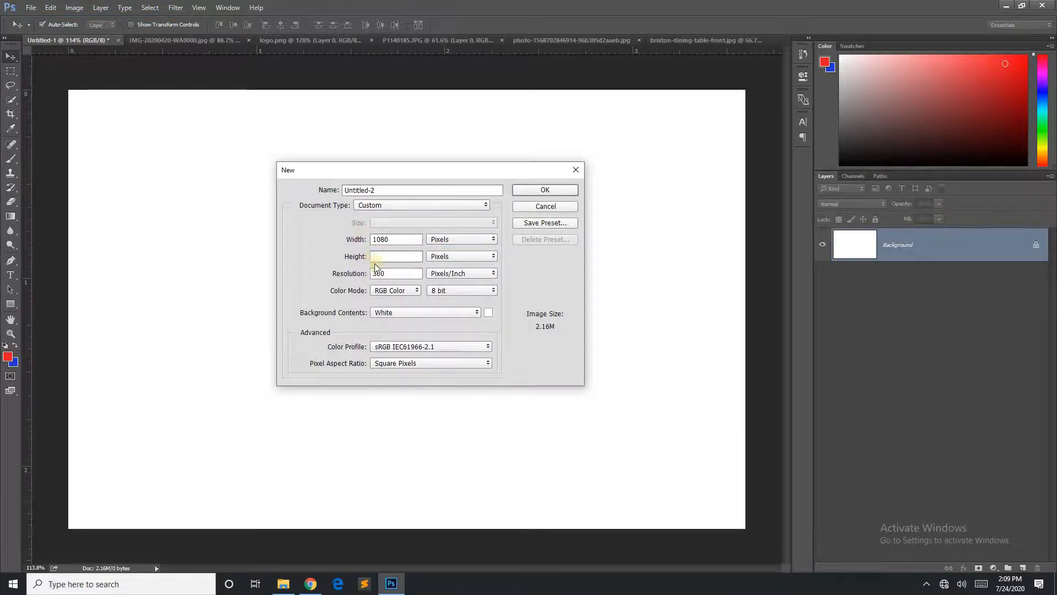
double_click(379, 274)
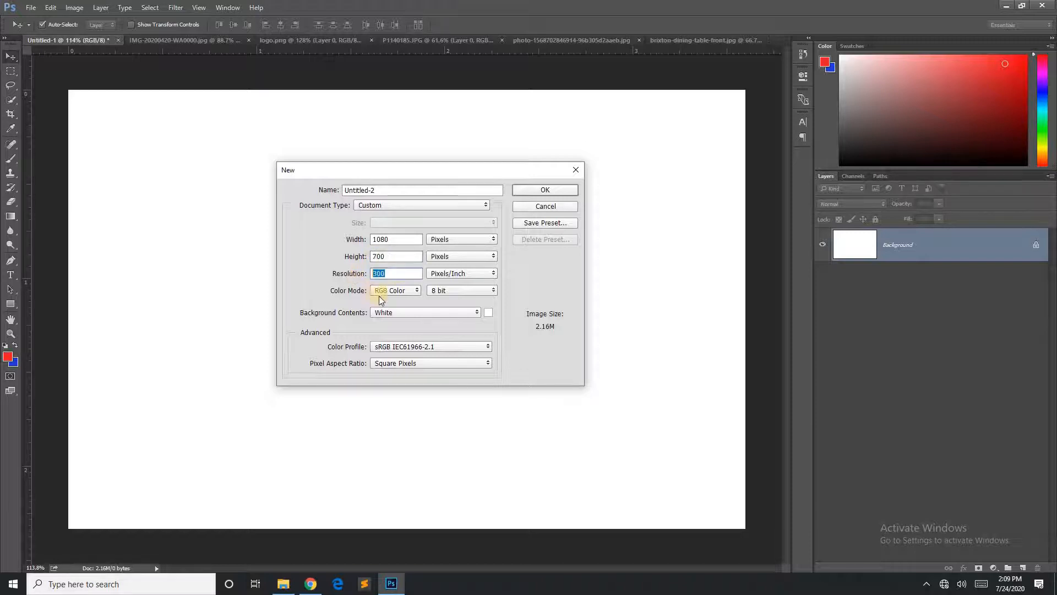
left_click(390, 289)
left_click(391, 303)
left_click(533, 212)
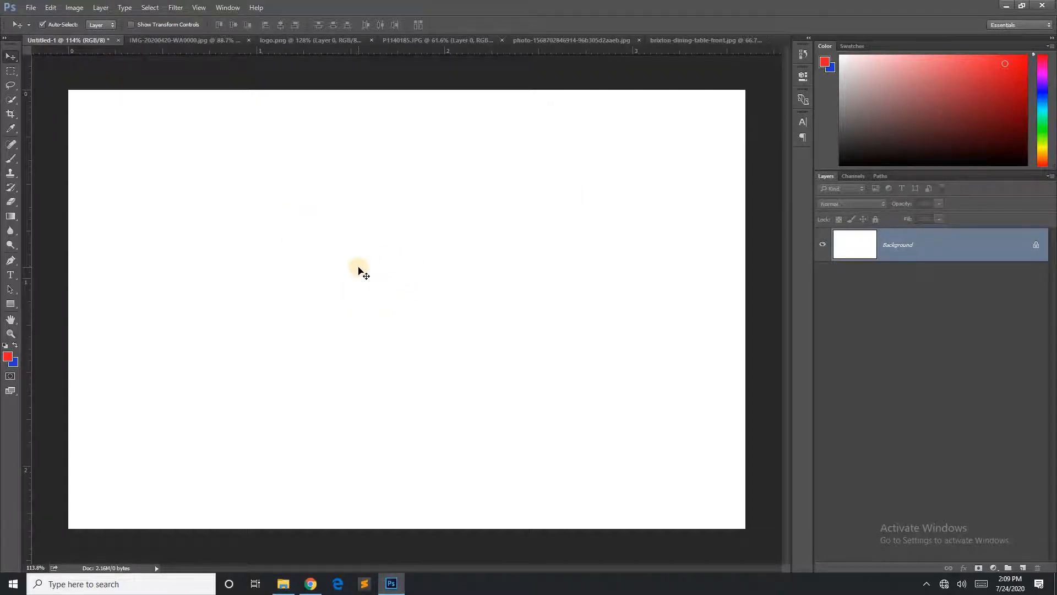
- Convert the locked Background into a regular layer and add a new empty layer above it
left_click(943, 246)
left_click(606, 186)
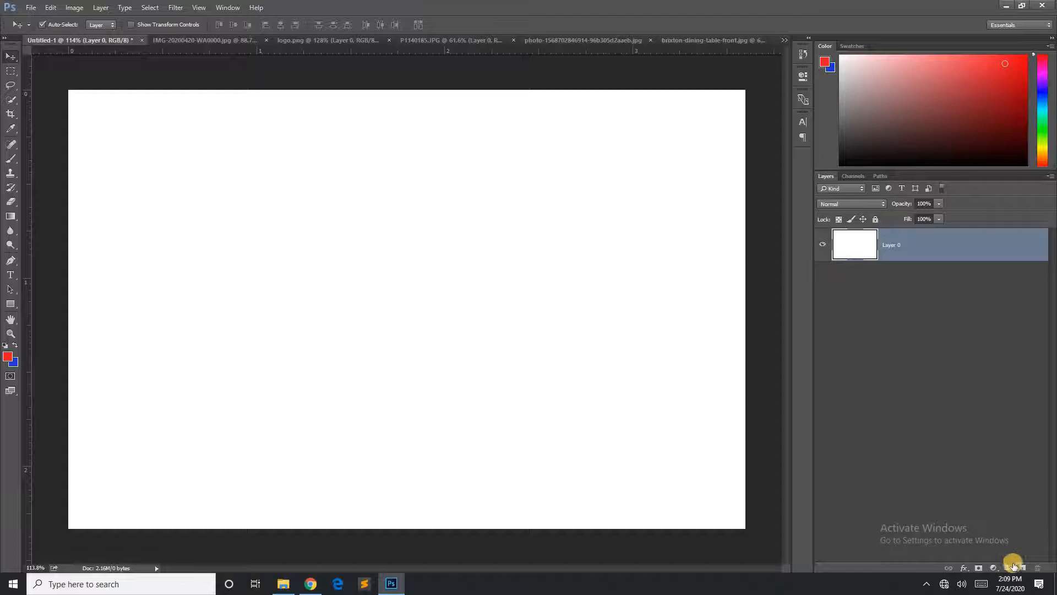
left_click(1022, 568)
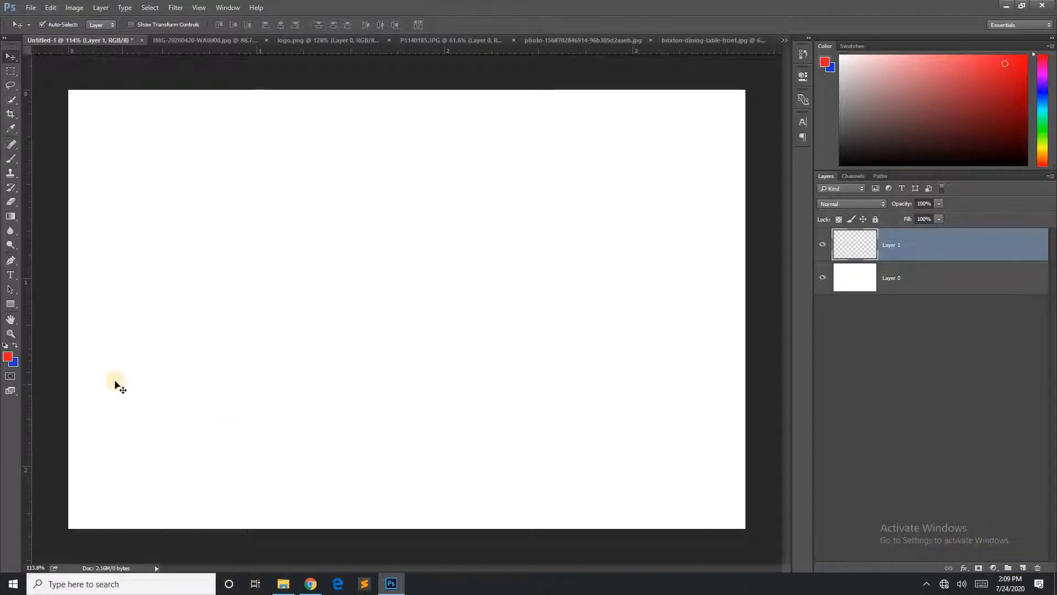
- Create a 200 × 200 px rectangle shape in the lower left part of the canvas
left_click(11, 307)
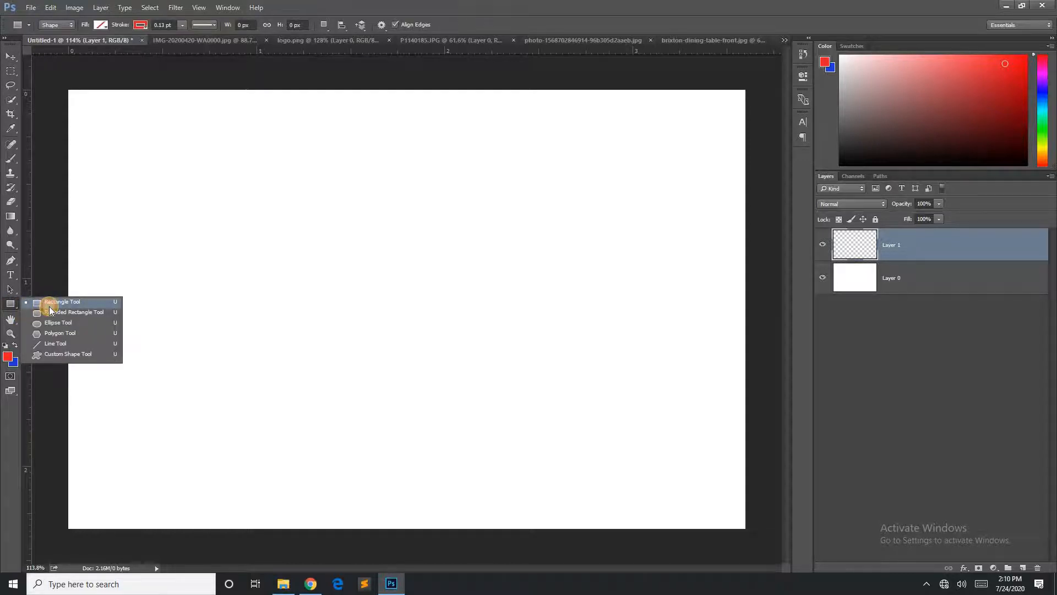
left_click(48, 306)
left_click(167, 286)
left_click(391, 247)
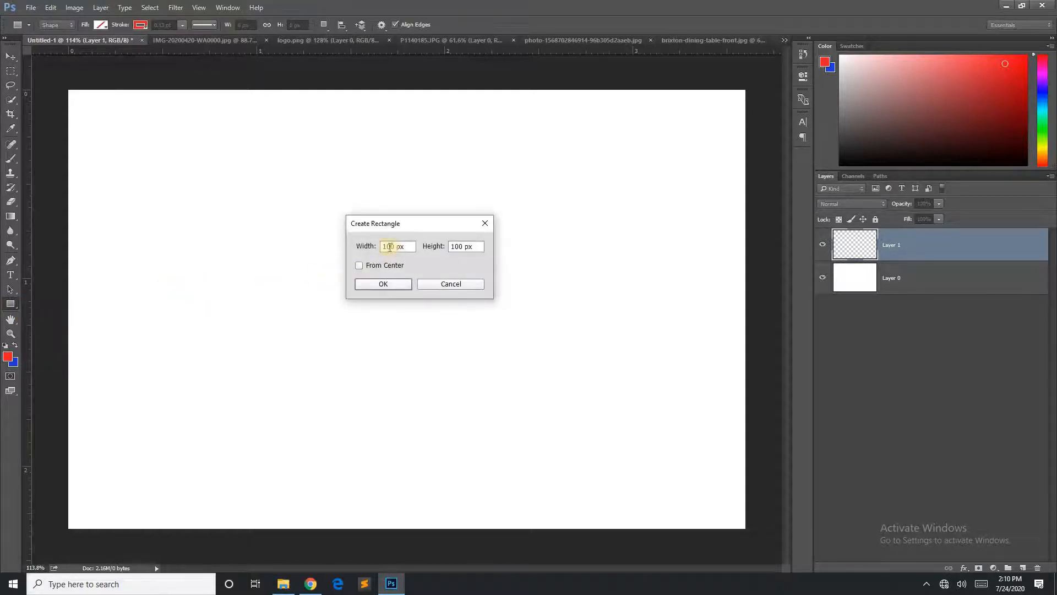
left_click(379, 246)
type("2")
left_click(447, 246)
type("2")
key("Delete")
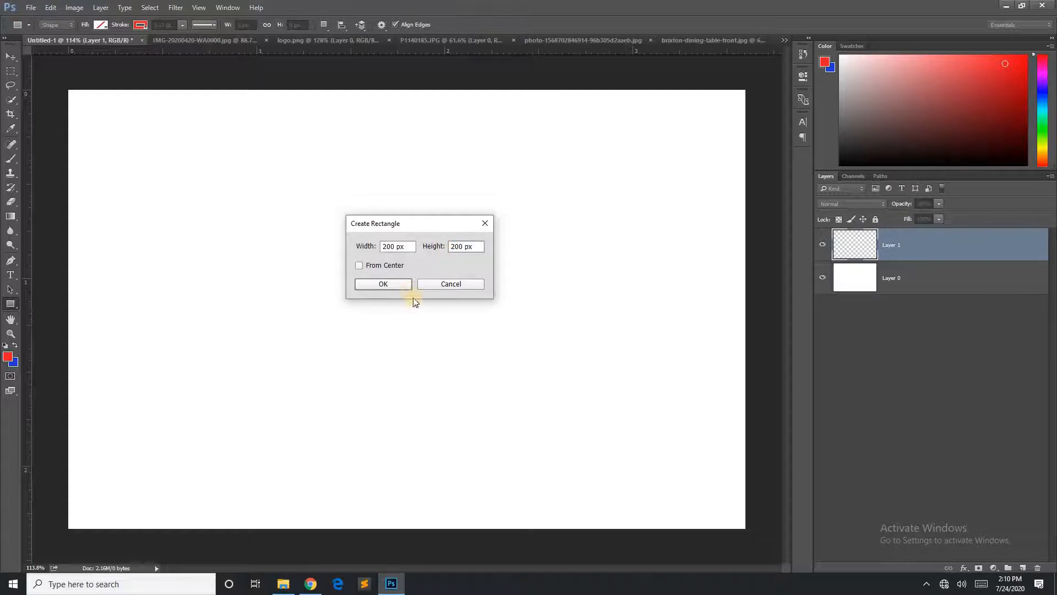
left_click(393, 284)
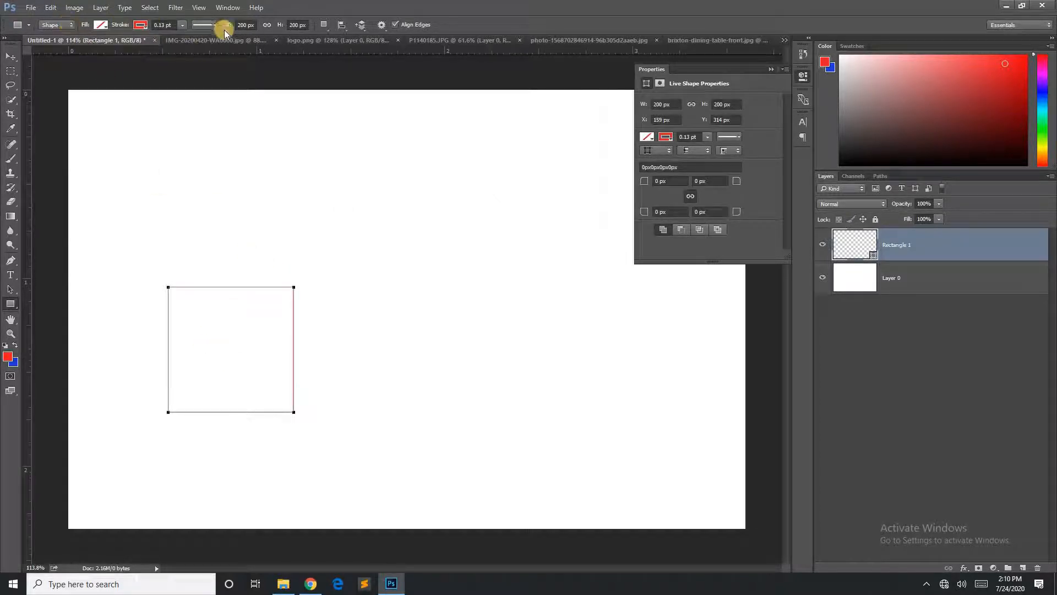
- Fill the rectangle shape with red and set its stroke to none
left_click(100, 25)
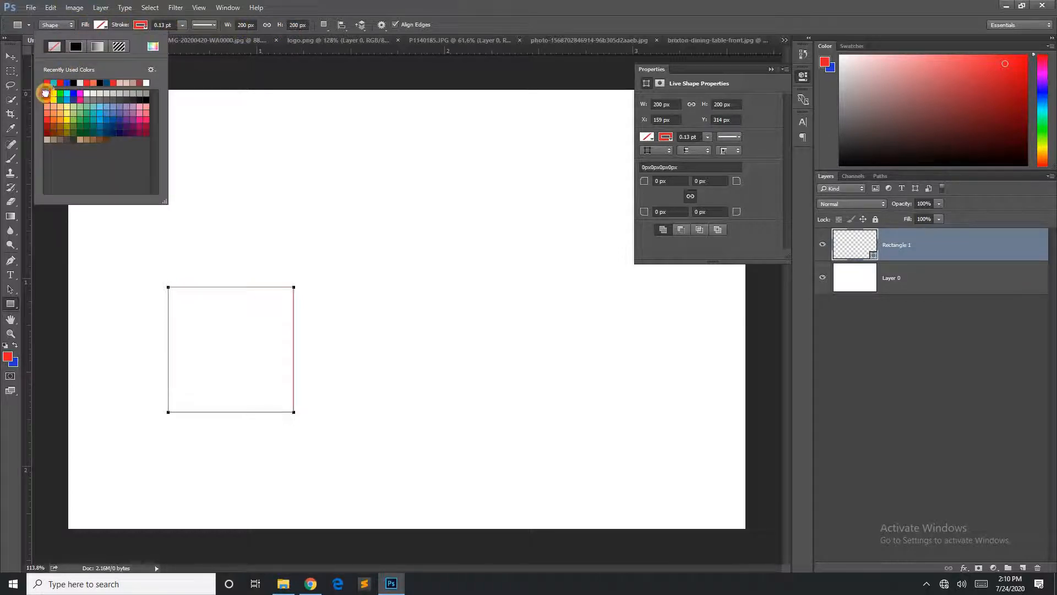
left_click(48, 91)
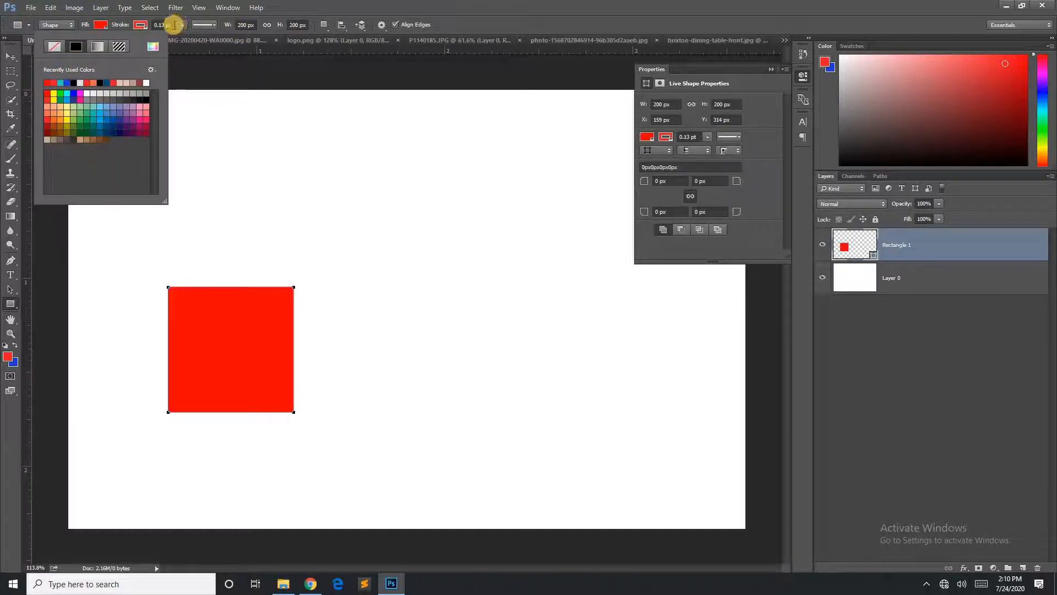
left_click(141, 24)
left_click(141, 24)
left_click(95, 48)
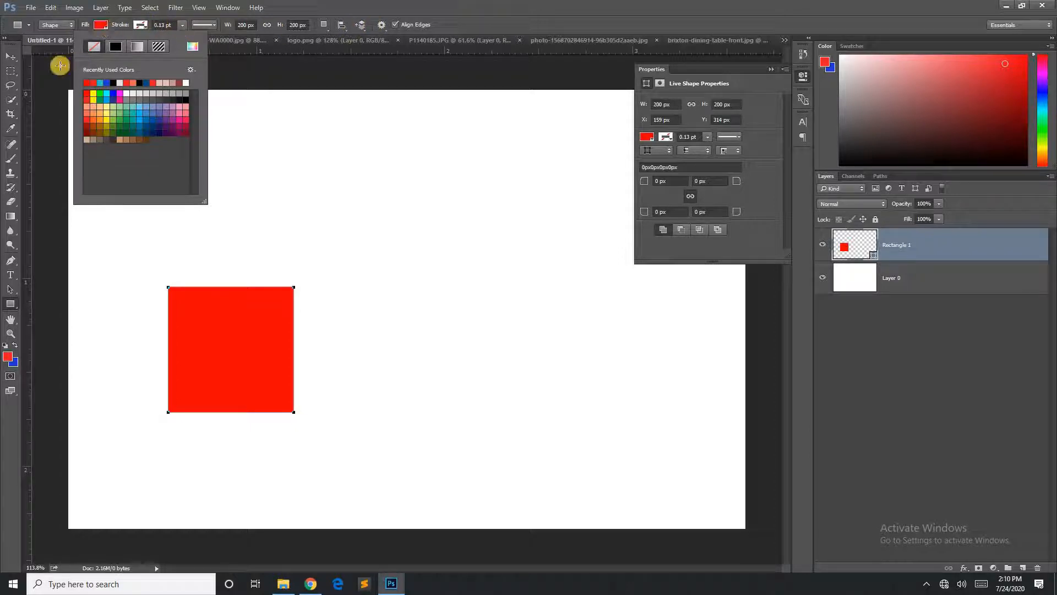
left_click(10, 56)
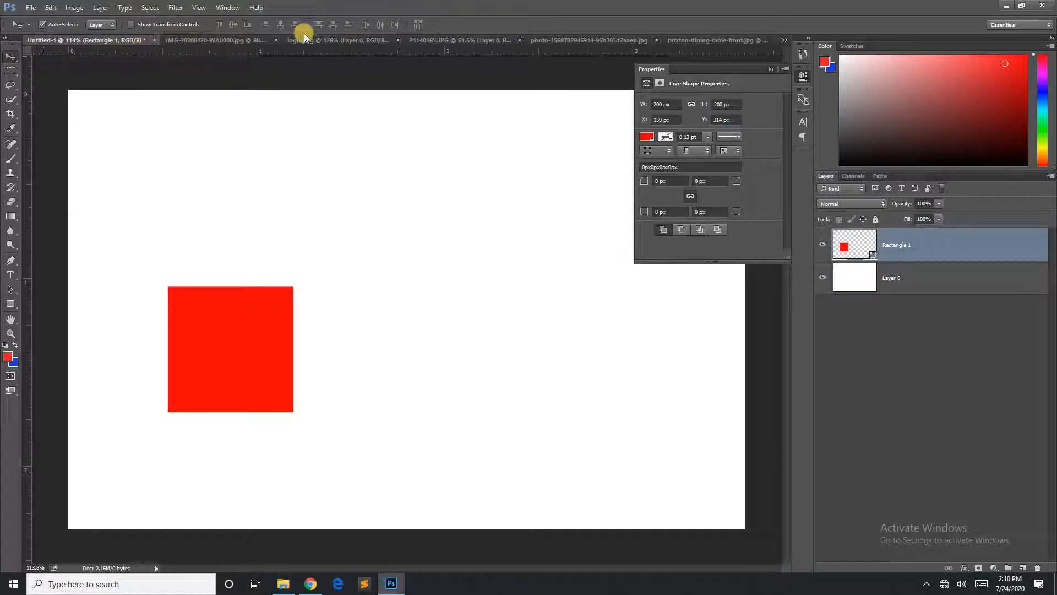
left_click(10, 71)
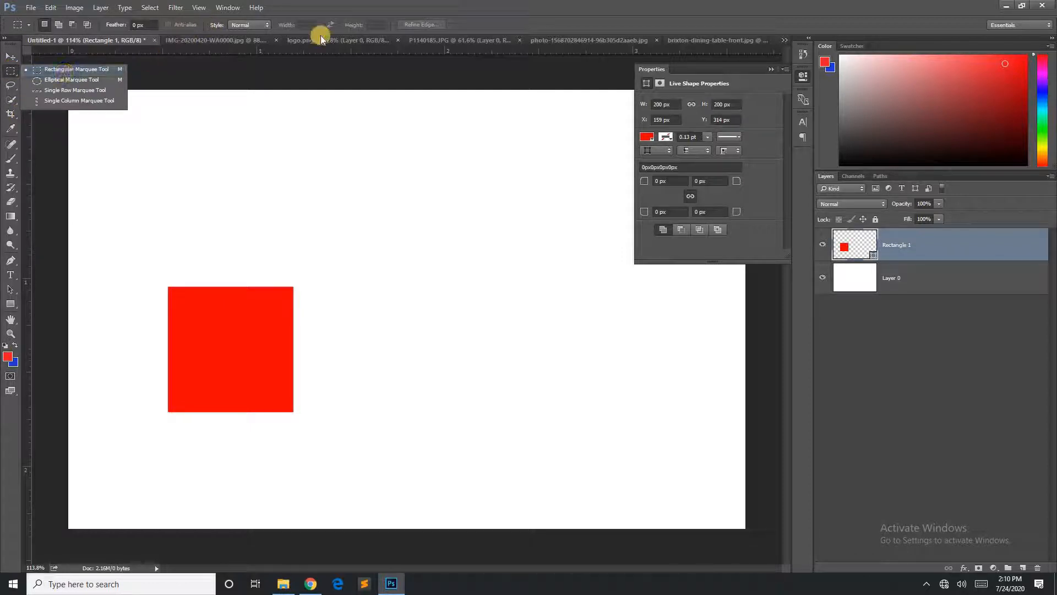
left_click(10, 85)
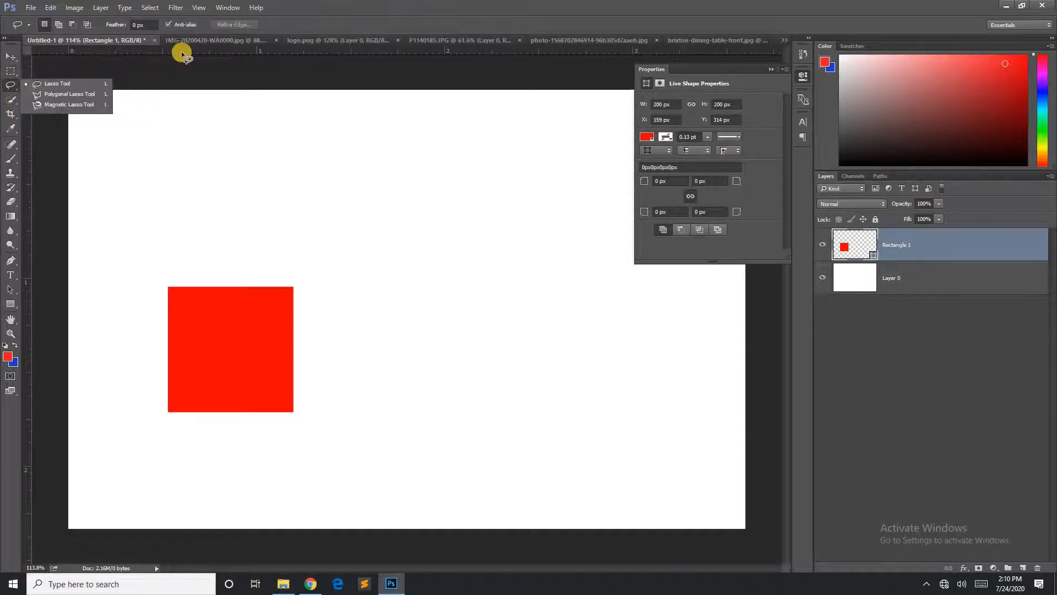
left_click(10, 100)
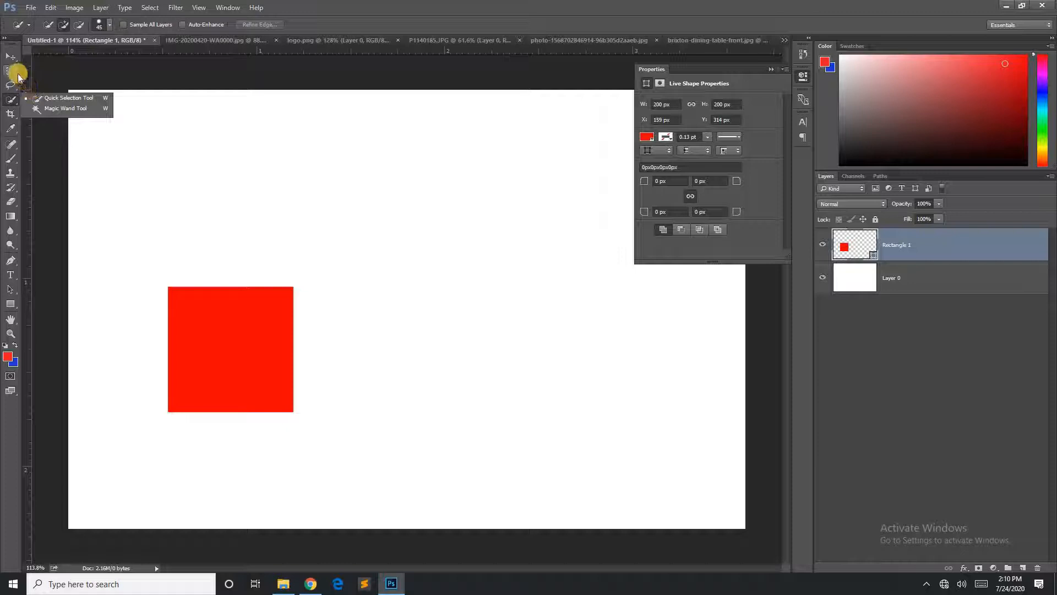
- Move the red square to the canvas's upper left area, at about X 50 px, Y 73 px
left_click(11, 58)
left_click_drag(11, 57, 64, 62)
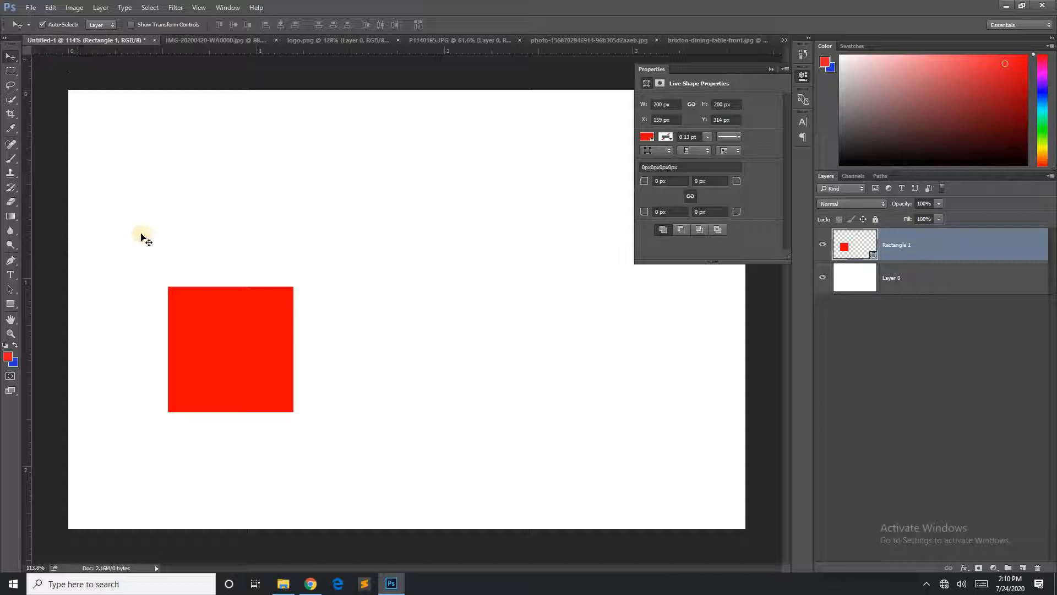
left_click_drag(215, 336, 146, 186)
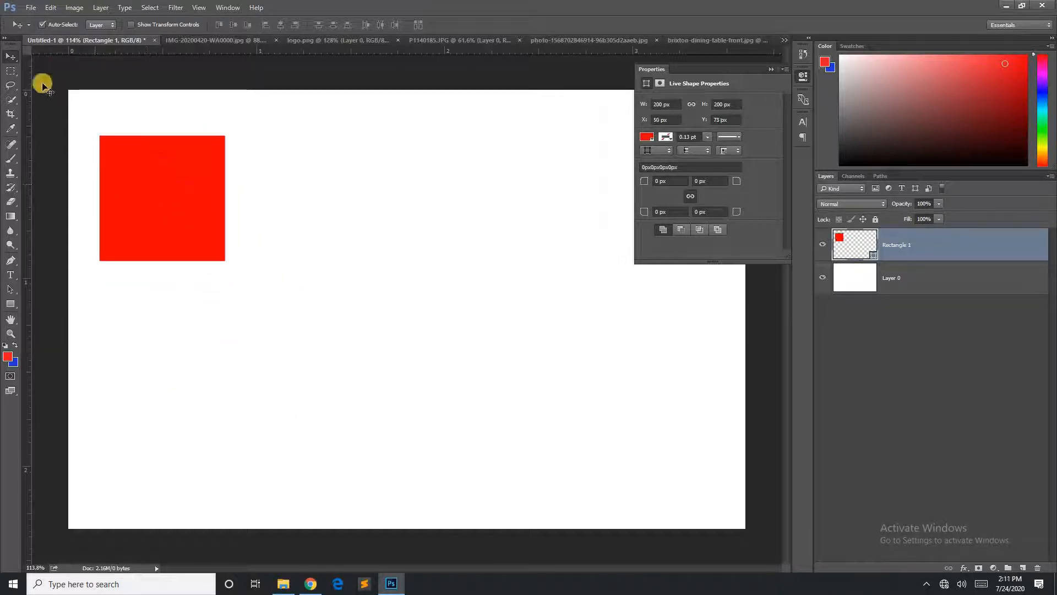
- Draw a rectangular marquee from the red square to the middle of the canvas and deselect it
left_click(10, 71)
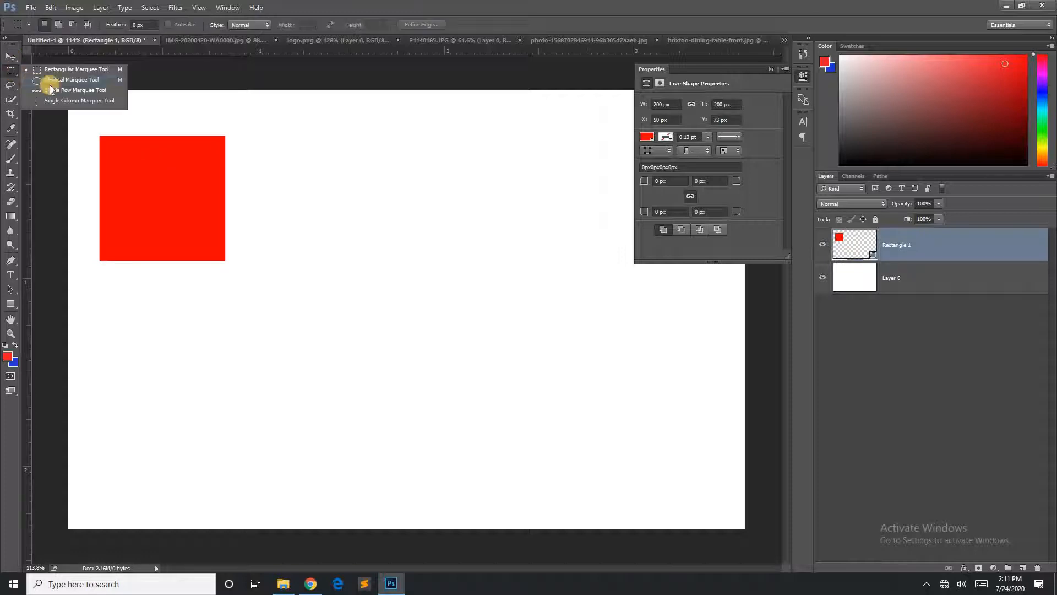
left_click_drag(171, 150, 385, 380)
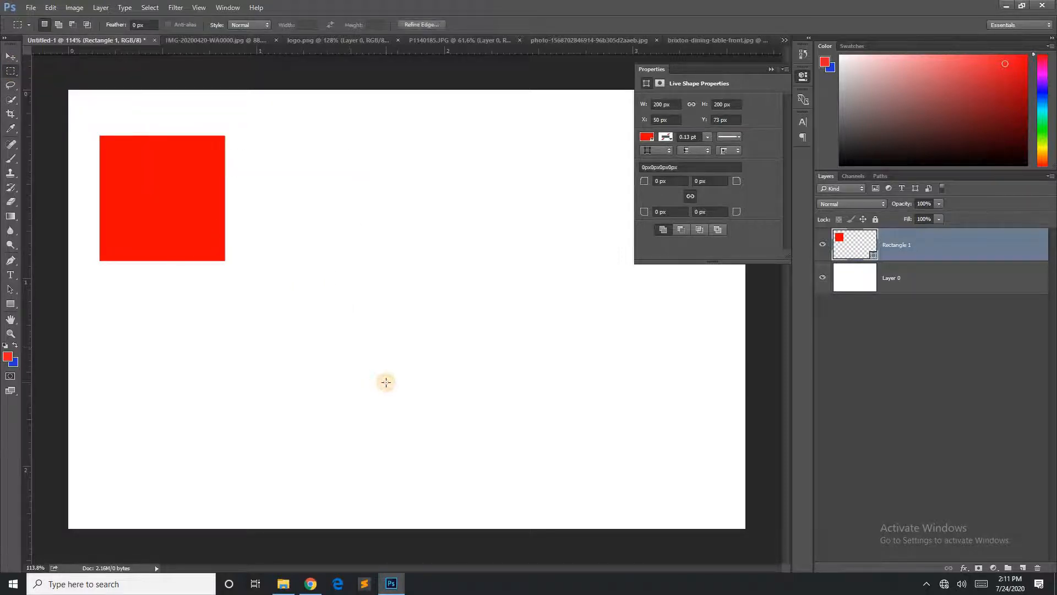
left_click(386, 380)
- Move the red square down and to the right with the Move tool, to about X 201 px, Y 150 px
left_click(10, 57)
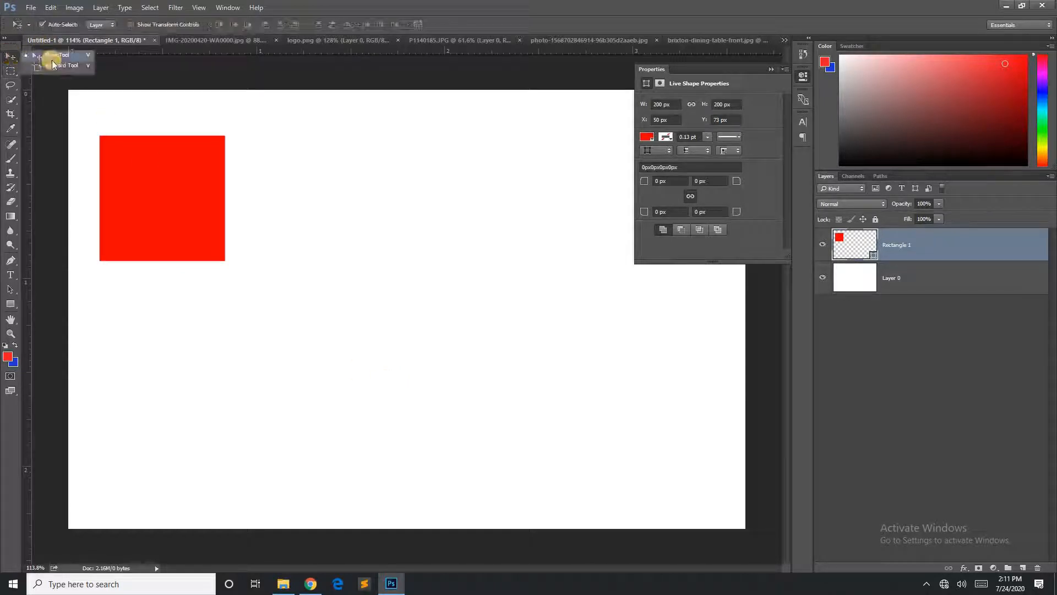
left_click(52, 61)
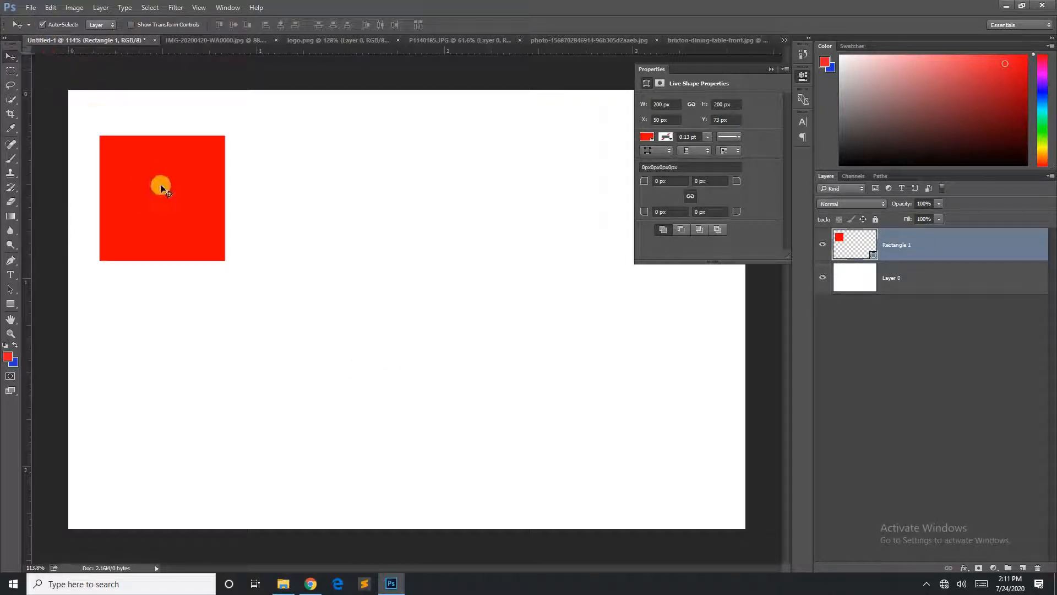
left_click_drag(161, 187, 255, 234)
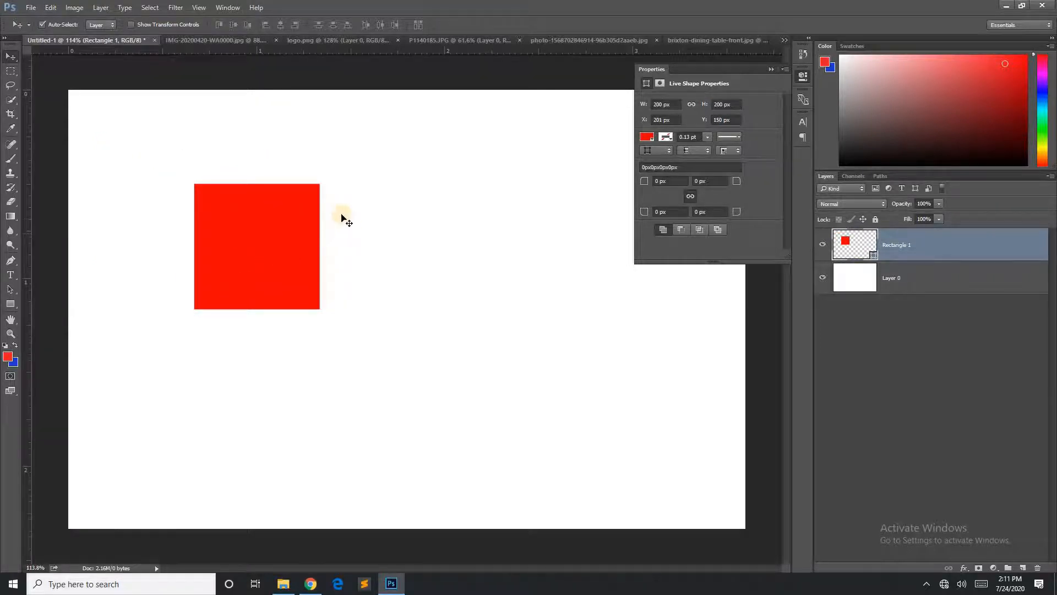
- Select the rectangle layer together with Layer 0 and align their horizontal and vertical centers
left_click(919, 278, "shift")
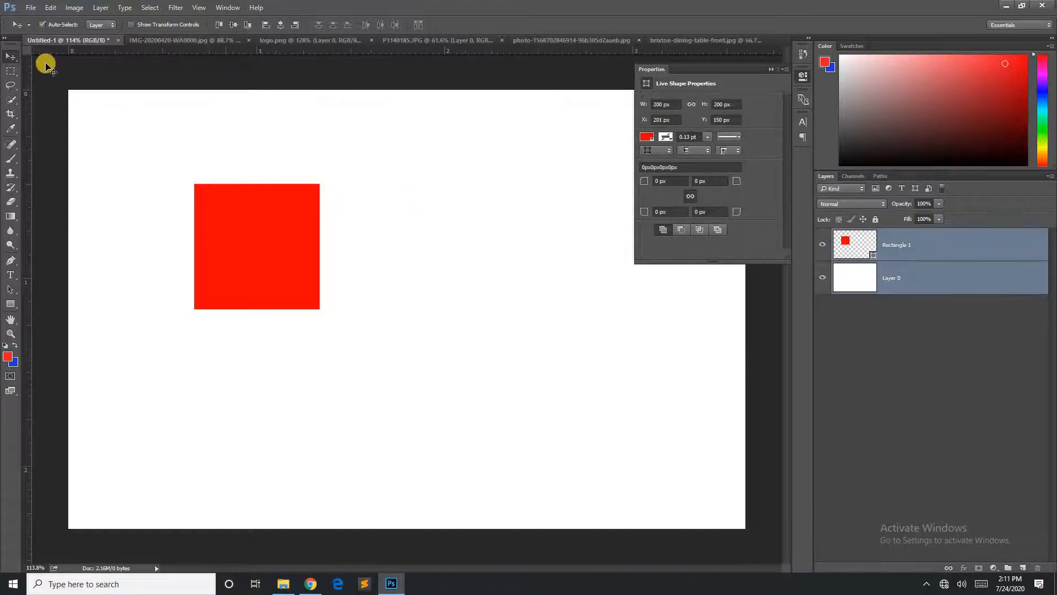
left_click(13, 57)
left_click(34, 57)
left_click(280, 24)
left_click(281, 25)
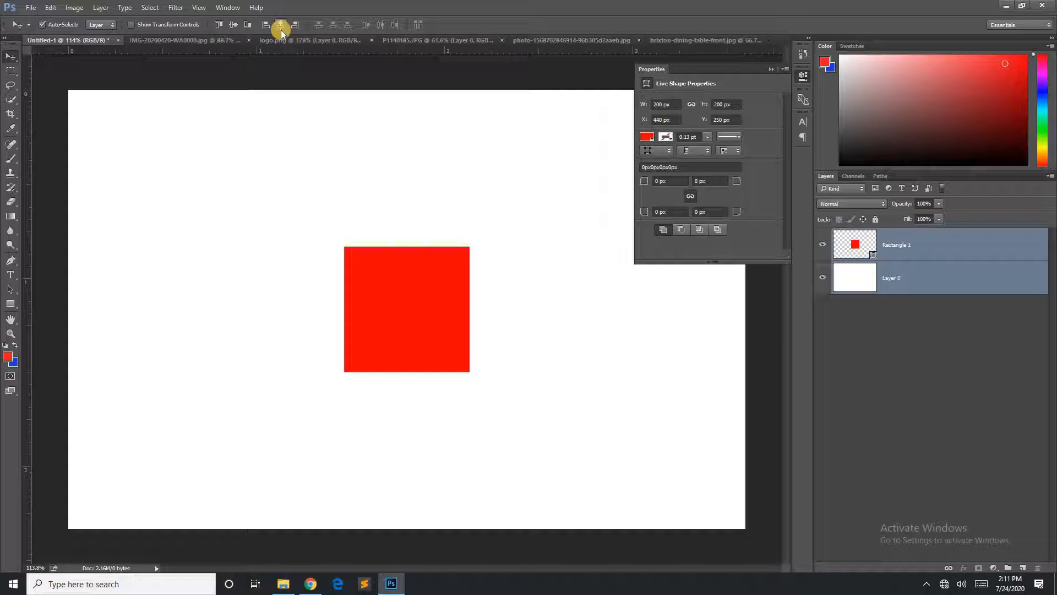
- Try aligning the red square to the canvas's right, left, bottom and top edges, and restore its horizontal and vertical centering
left_click(233, 24)
left_click(294, 24)
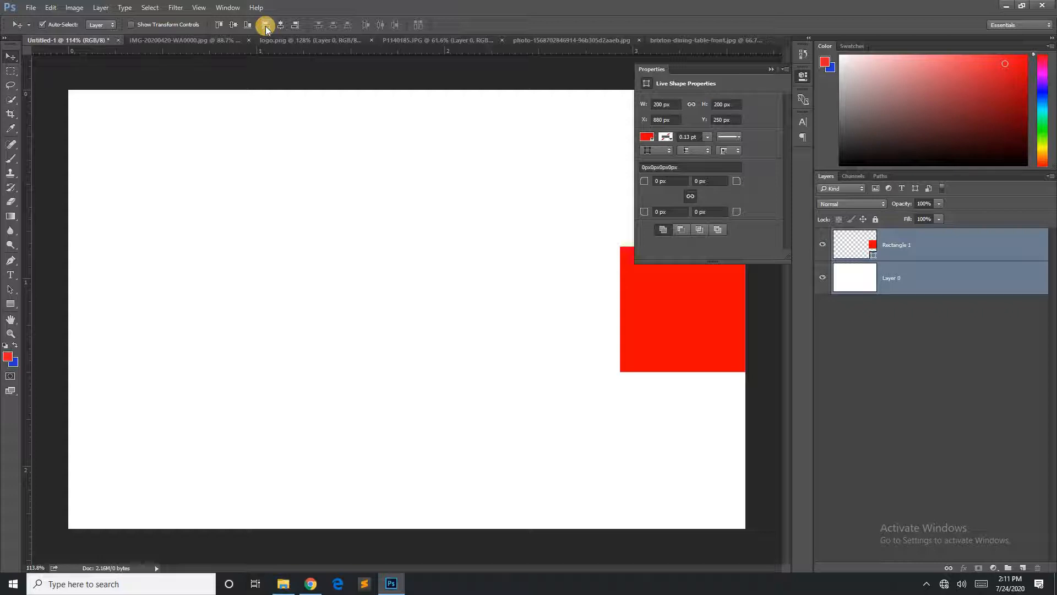
left_click(266, 25)
left_click(248, 25)
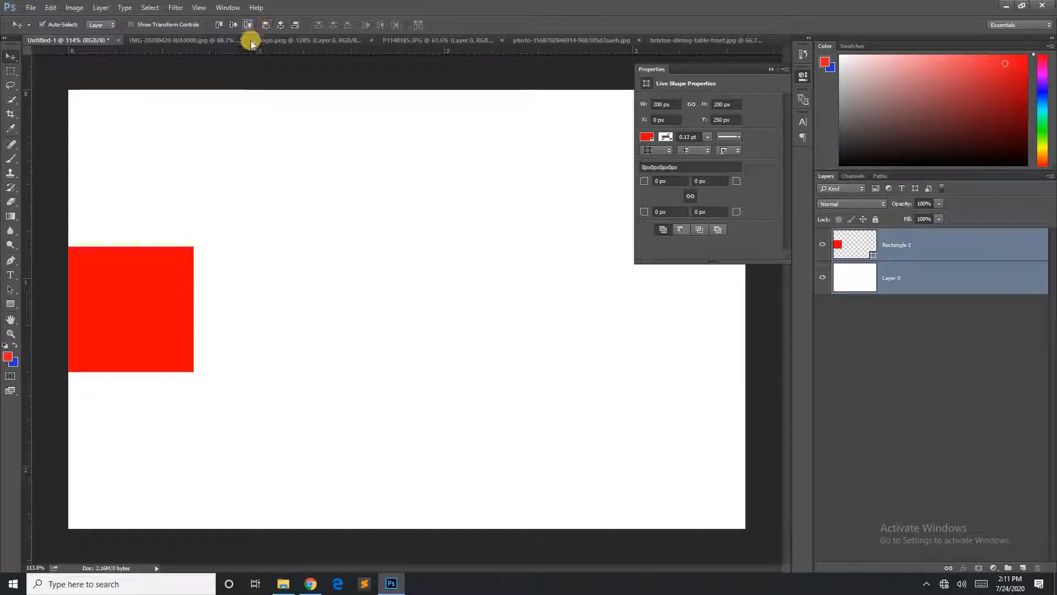
left_click(219, 28)
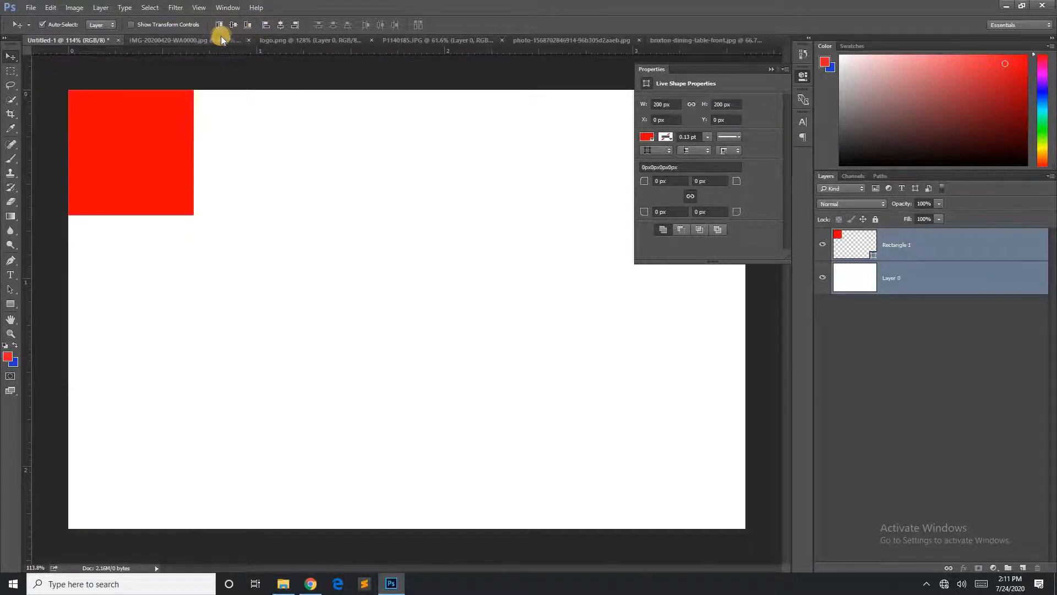
left_click(233, 25)
left_click(279, 27)
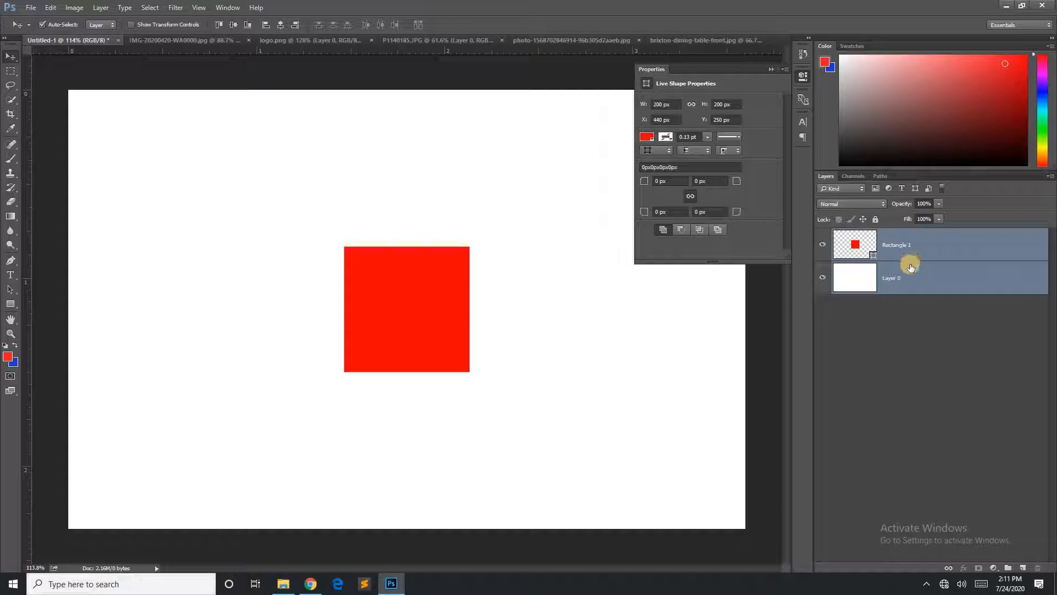
- Draw a square about 76 px wide on a new layer beside the red square and fill it with blue
left_click(920, 242)
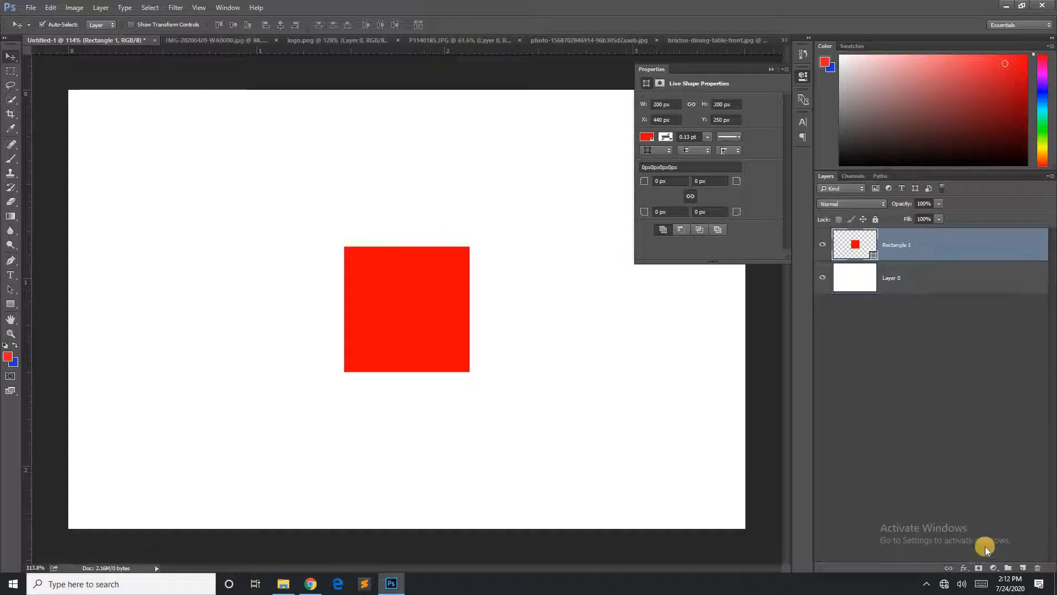
left_click(1022, 568)
left_click_drag(10, 307, 44, 301)
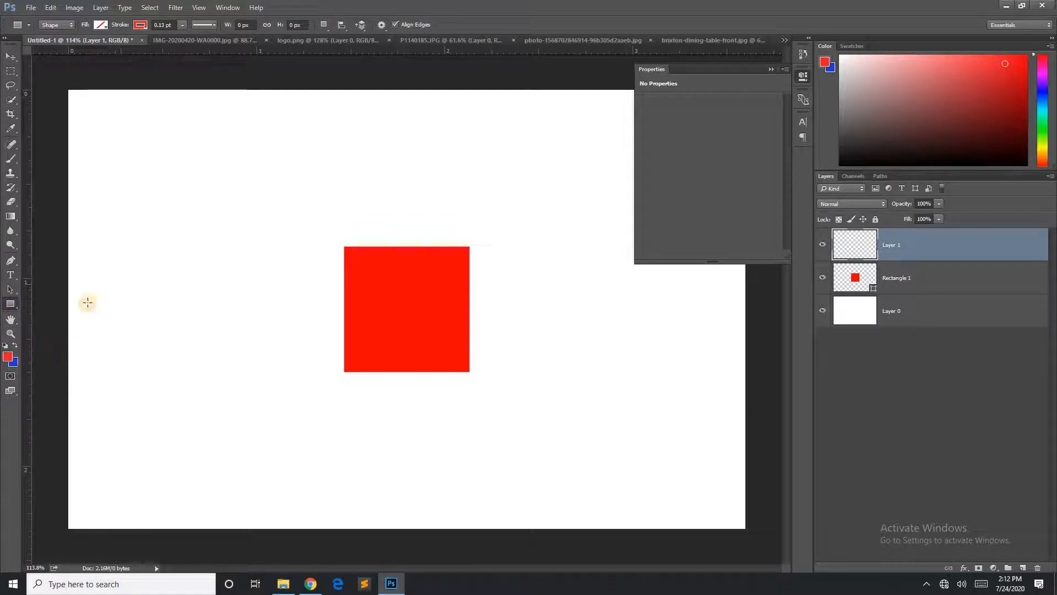
left_click(14, 345)
left_click_drag(141, 267, 189, 315)
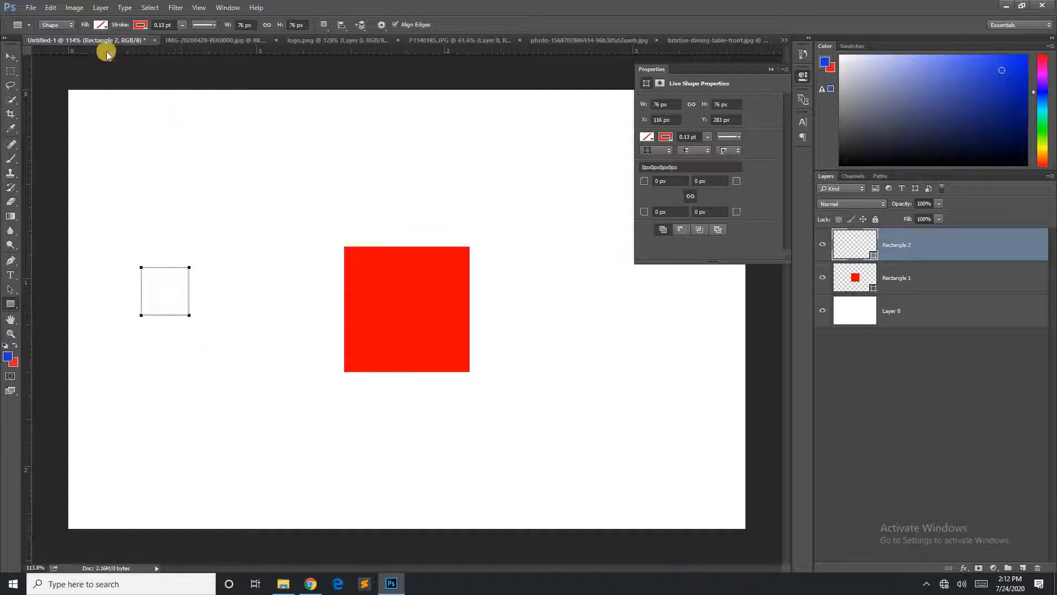
left_click(100, 25)
left_click(47, 83)
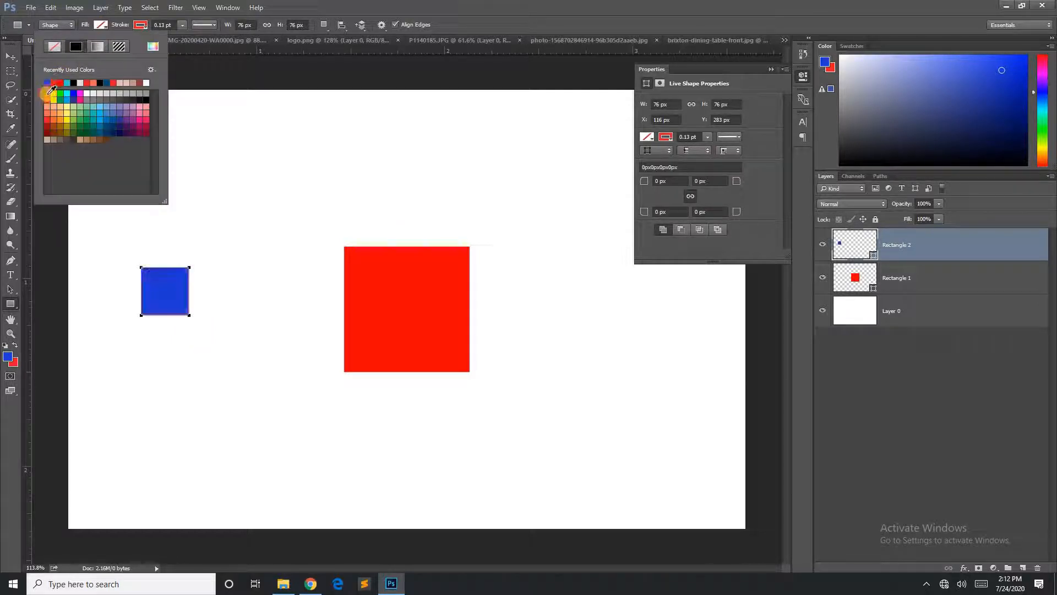
- Move the blue square closer to the red square with the Move tool, to about X 285 px, Y 312 px
left_click(11, 56)
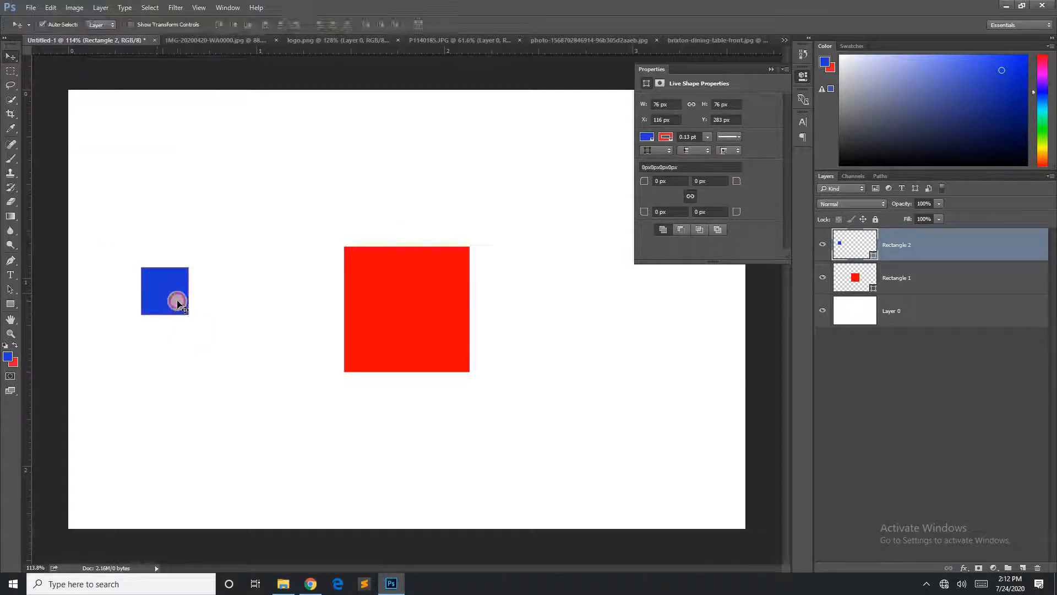
left_click_drag(174, 301, 279, 309)
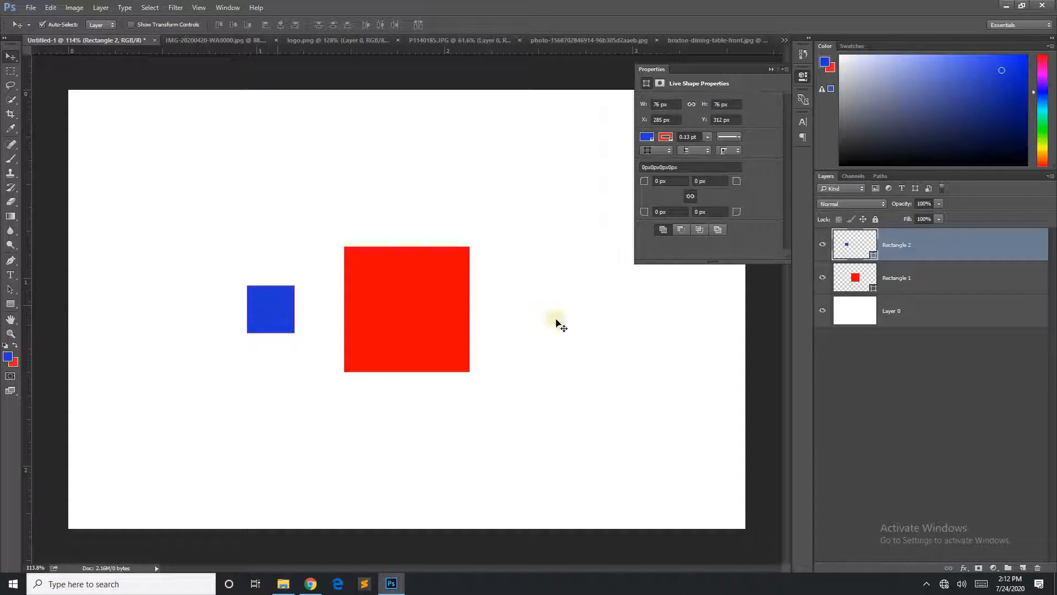
key("ctrl")
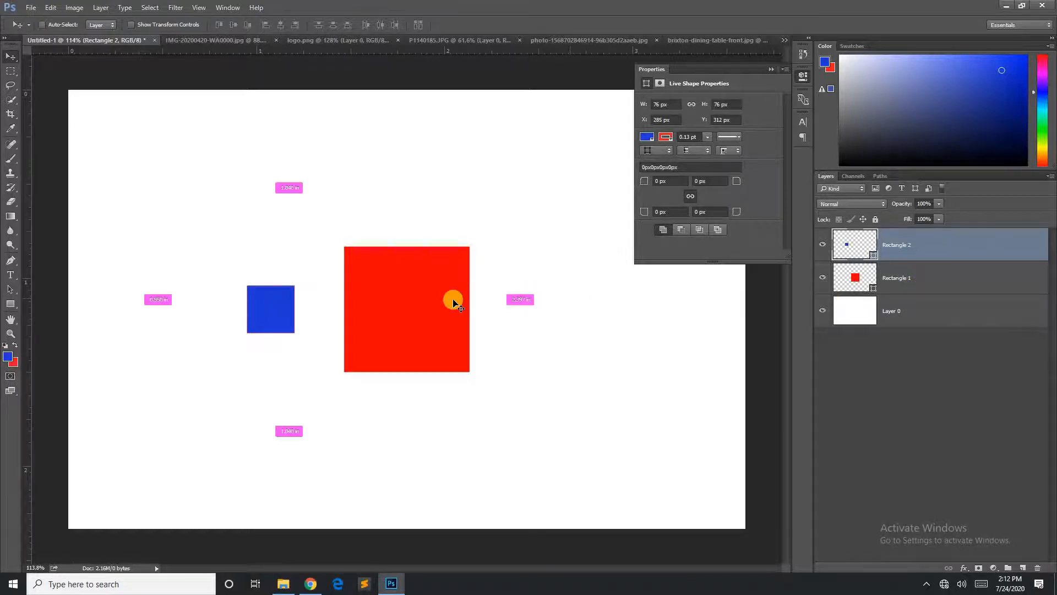
- Try aligning the horizontal centers of the blue and red squares with both of their layers selected
left_click(929, 283, "ctrl")
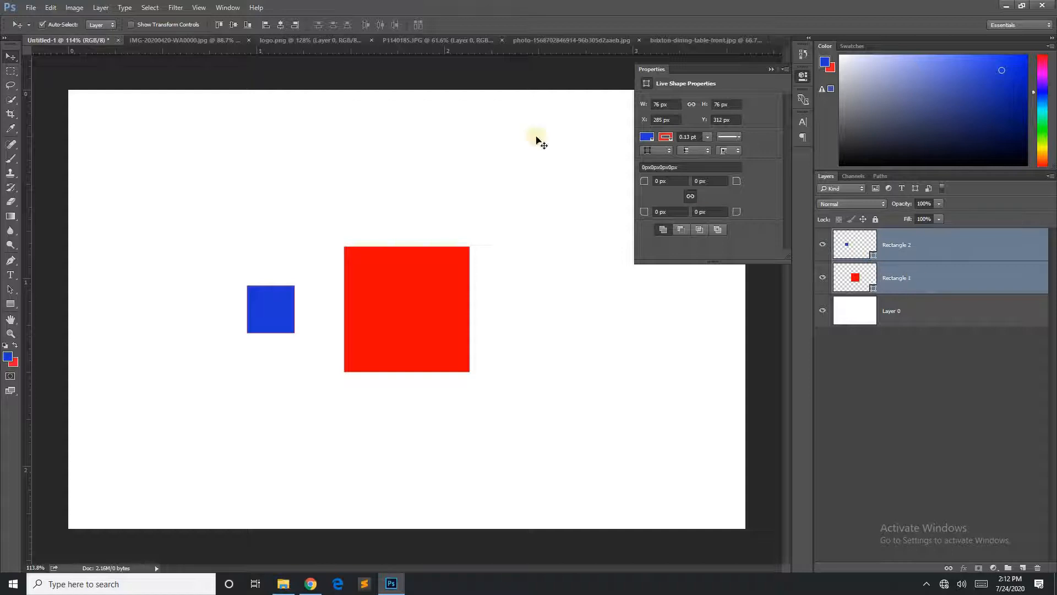
left_click(279, 25)
left_click(399, 269)
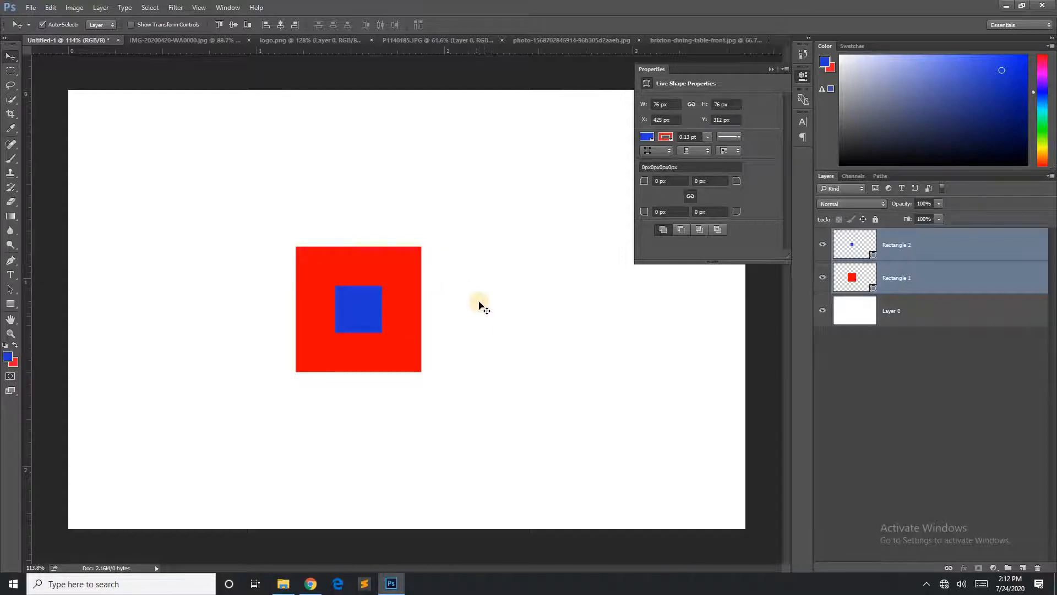
left_click(354, 318)
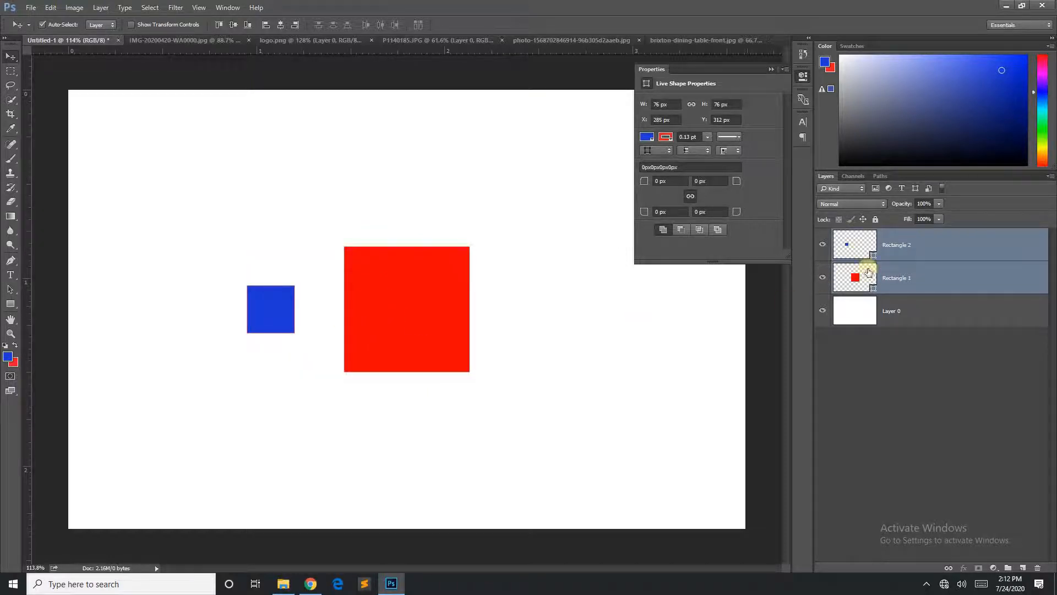
- Move the blue square onto the red square and align both layers' horizontal and vertical centers
left_click(274, 306)
left_click_drag(274, 306, 386, 280)
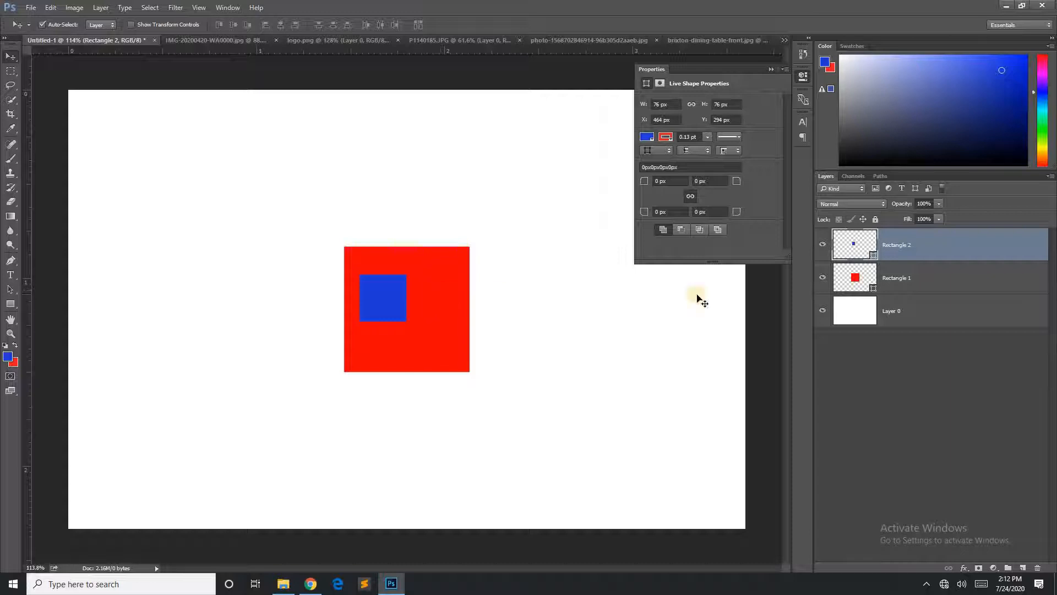
left_click(935, 280, "shift")
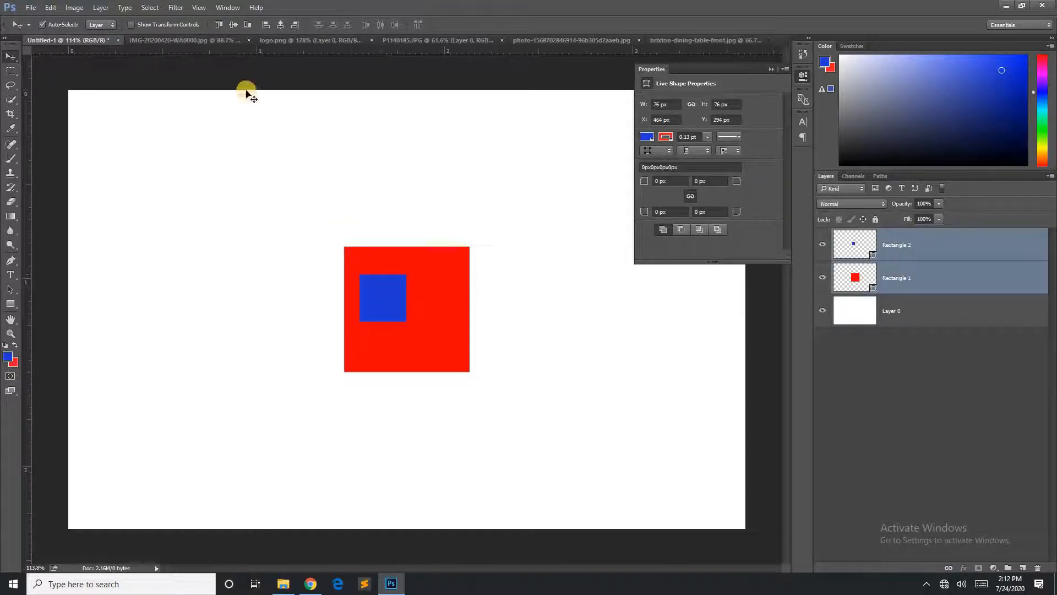
left_click(280, 25)
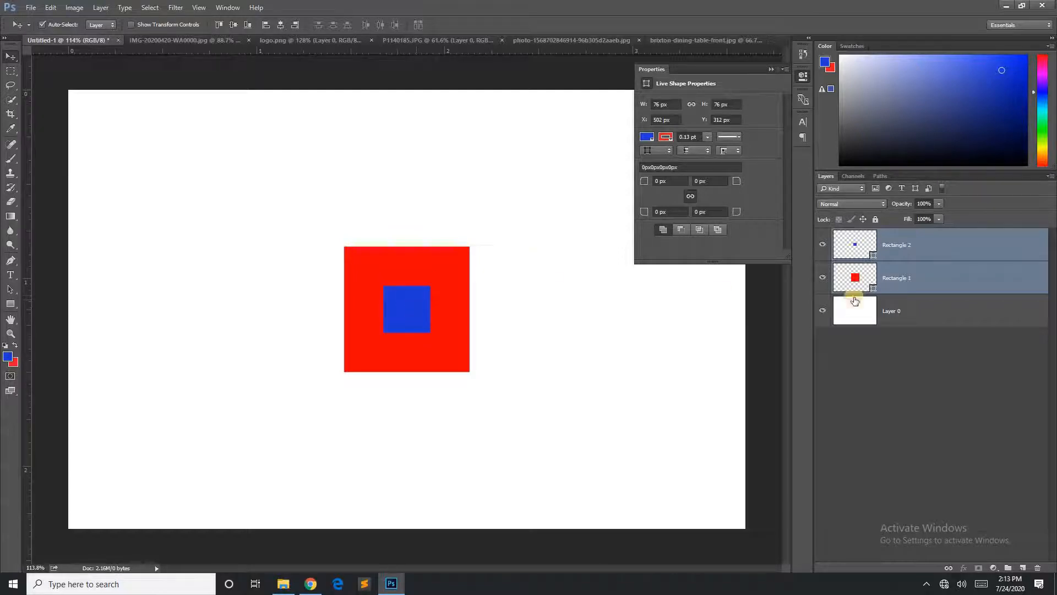
- Delete the blue square's layer
left_click(935, 255)
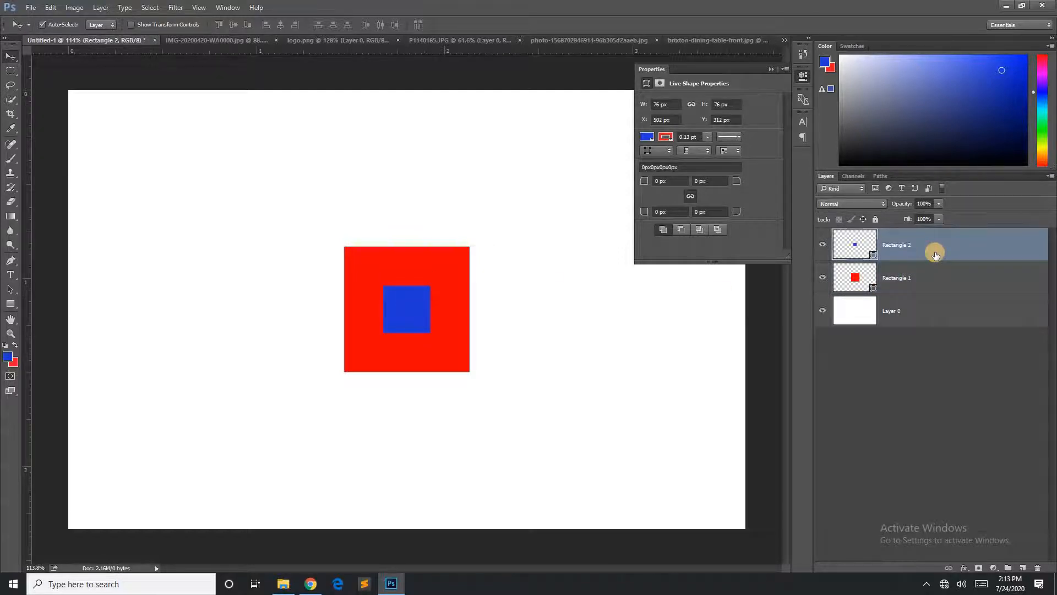
key("ctrl+e")
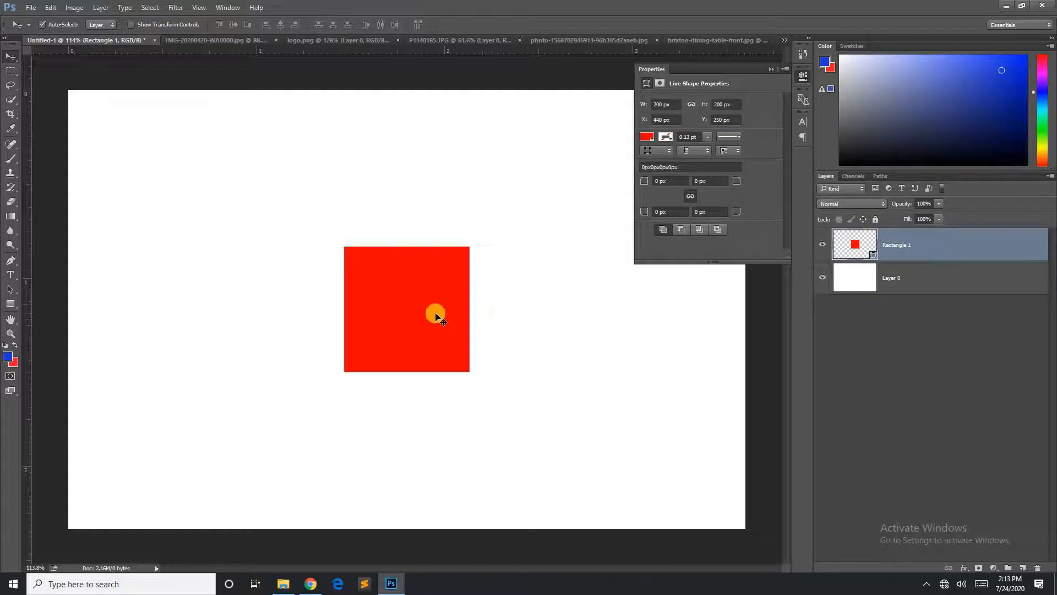
- Draw a rectangular marquee around the right half of the red square, extending past its upper, lower and right edges
left_click_drag(9, 71, 41, 73)
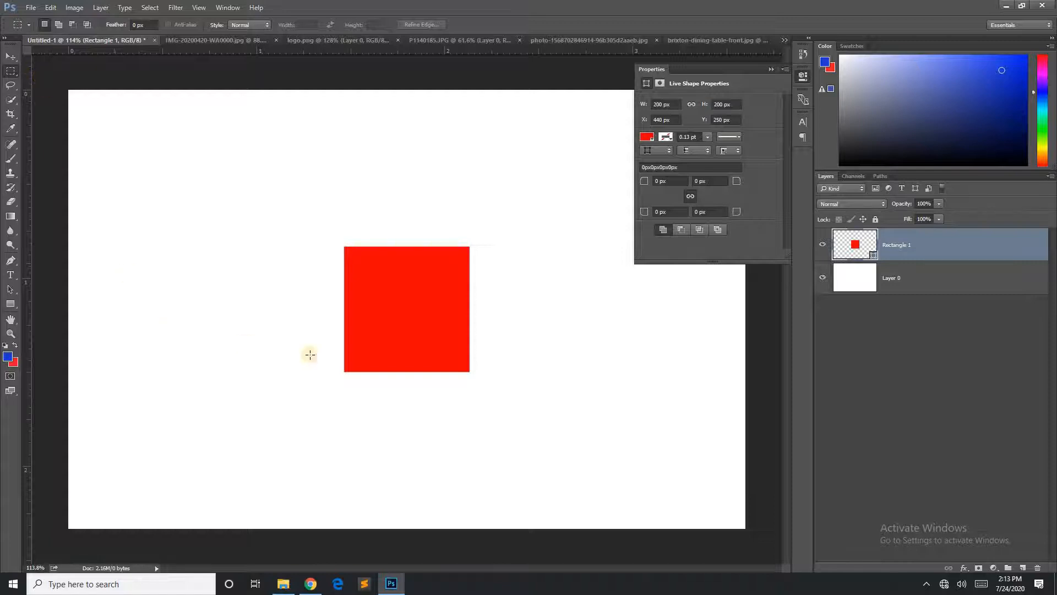
left_click_drag(409, 225, 521, 400)
left_click(458, 293)
key("ctrl+z")
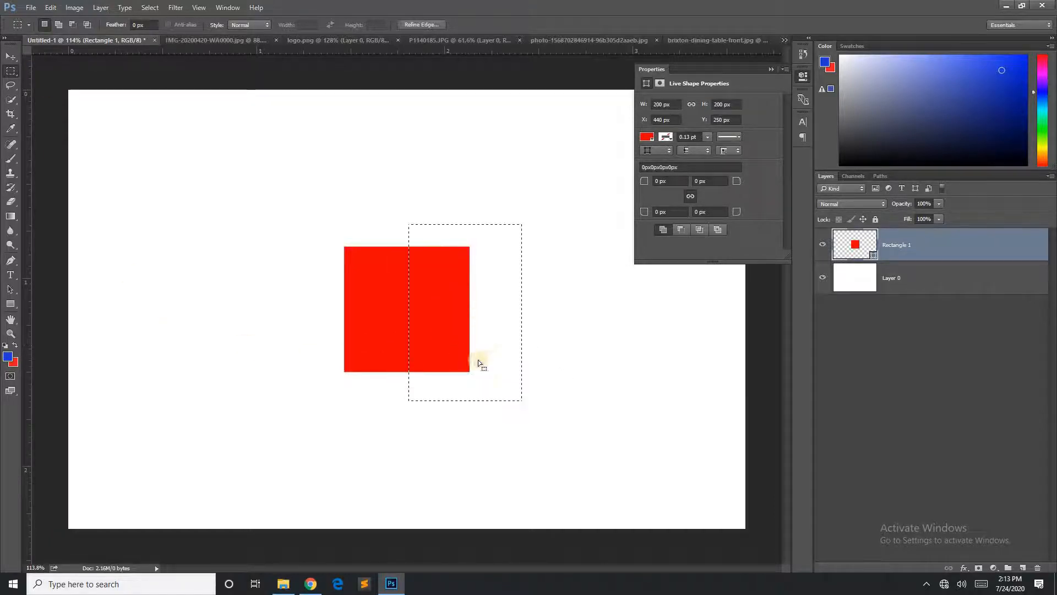
- Rasterize the Rectangle 1 layer and cut the selected right half of the red square
left_click(50, 7)
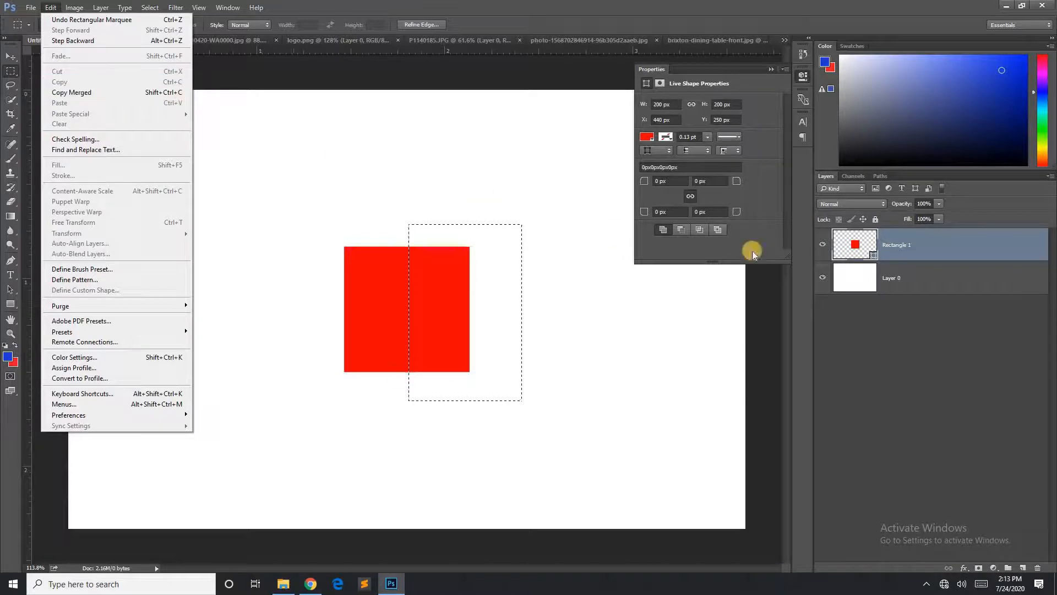
right_click(925, 247)
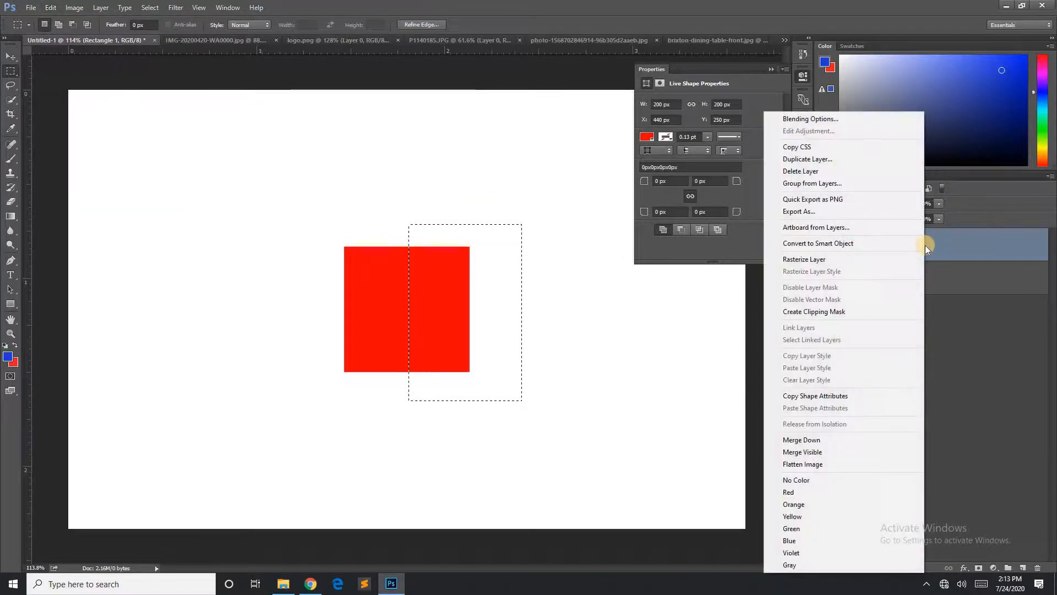
left_click(868, 257)
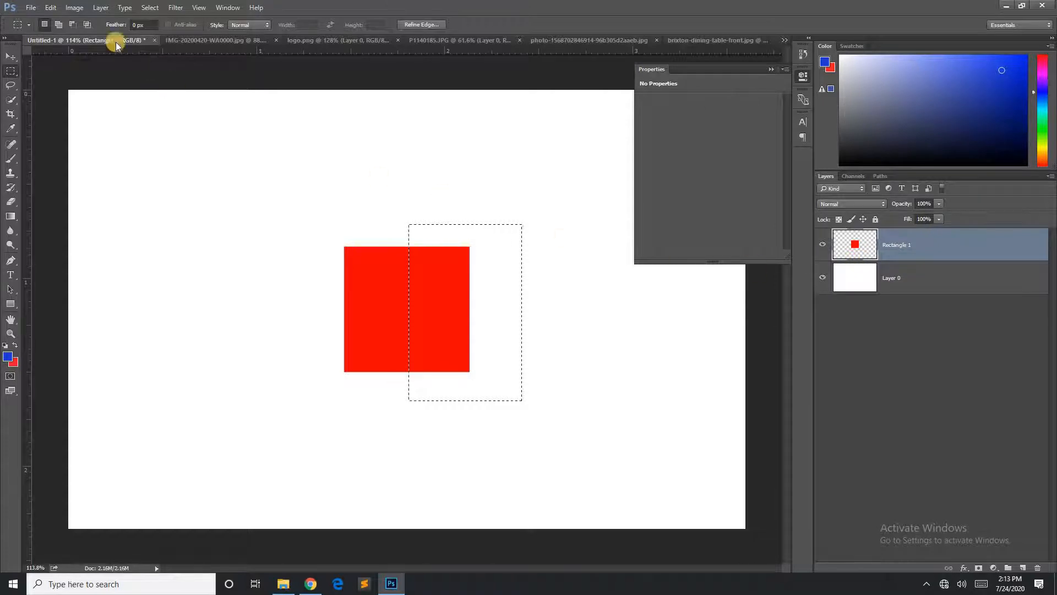
left_click(50, 7)
left_click(57, 71)
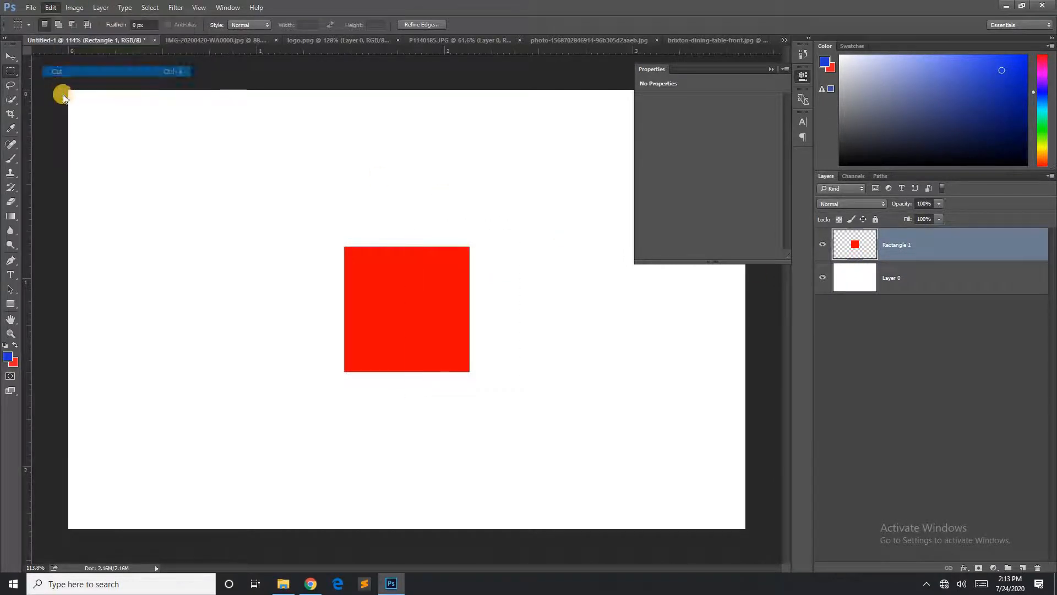
- Paste the cut red piece as a new layer and undo the paste
left_click(51, 7)
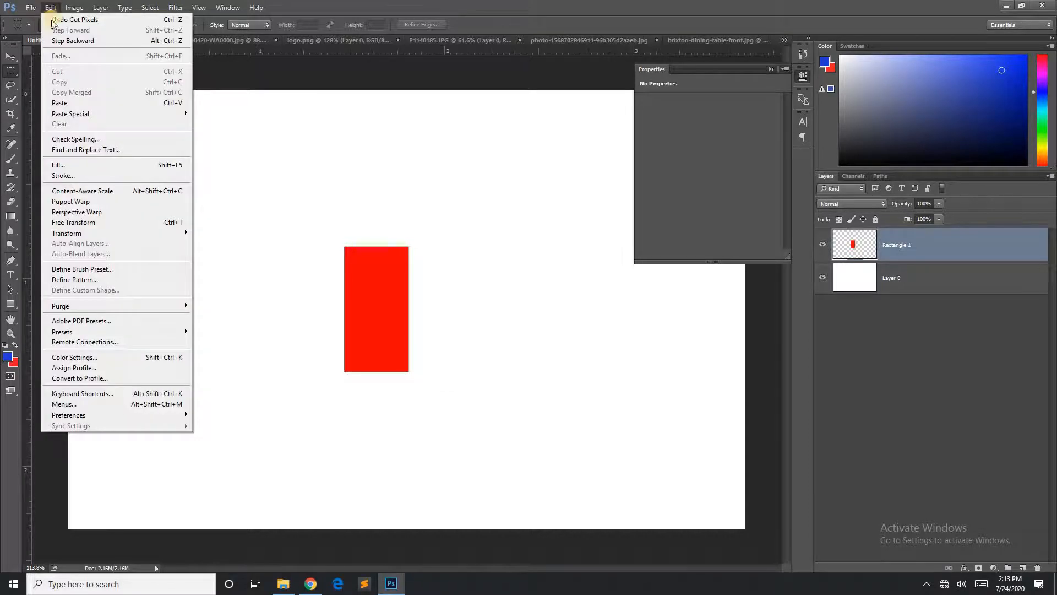
left_click(72, 105)
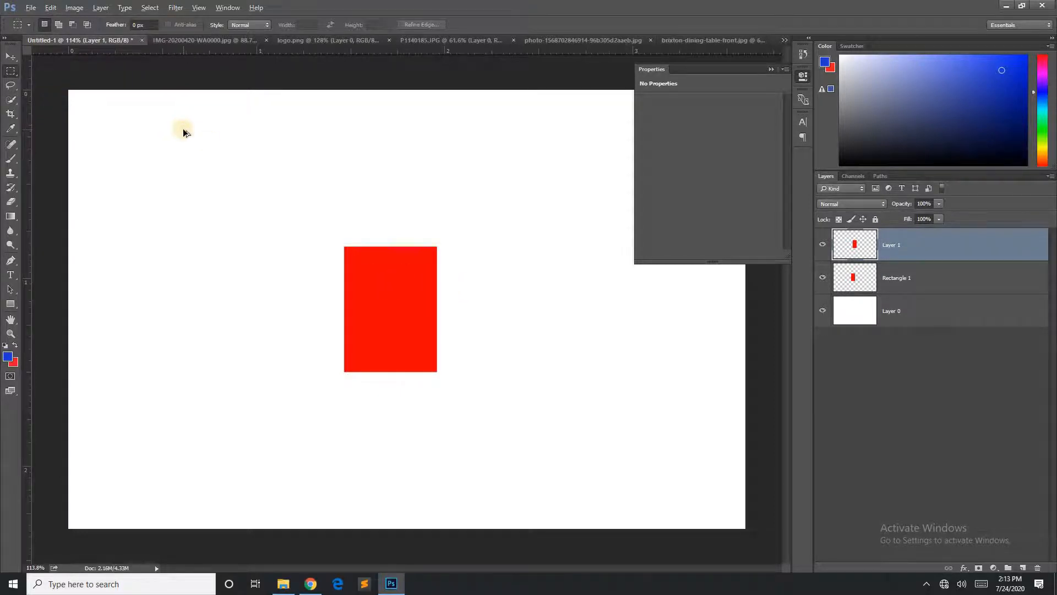
key("ctrl+alt+z")
- Paste the cut red piece in place at its original position and undo that paste
left_click(51, 8)
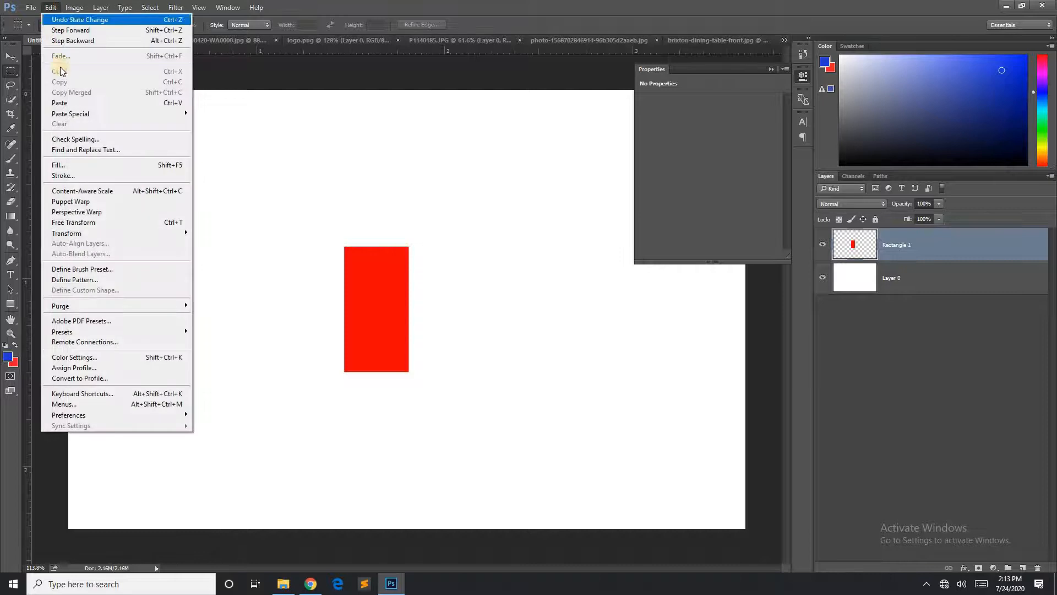
mouse_move(74, 113)
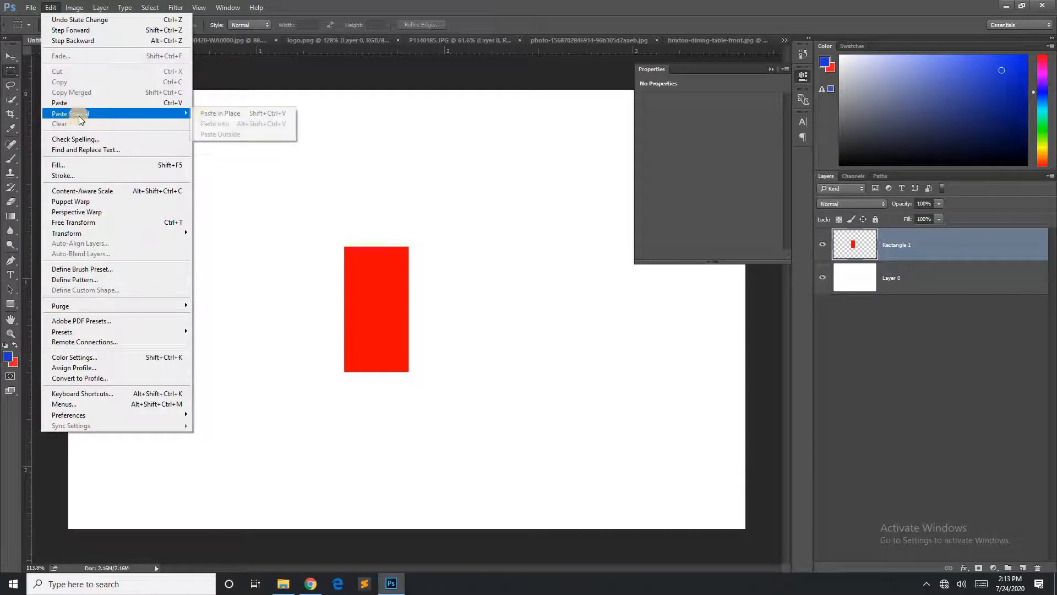
left_click(228, 115)
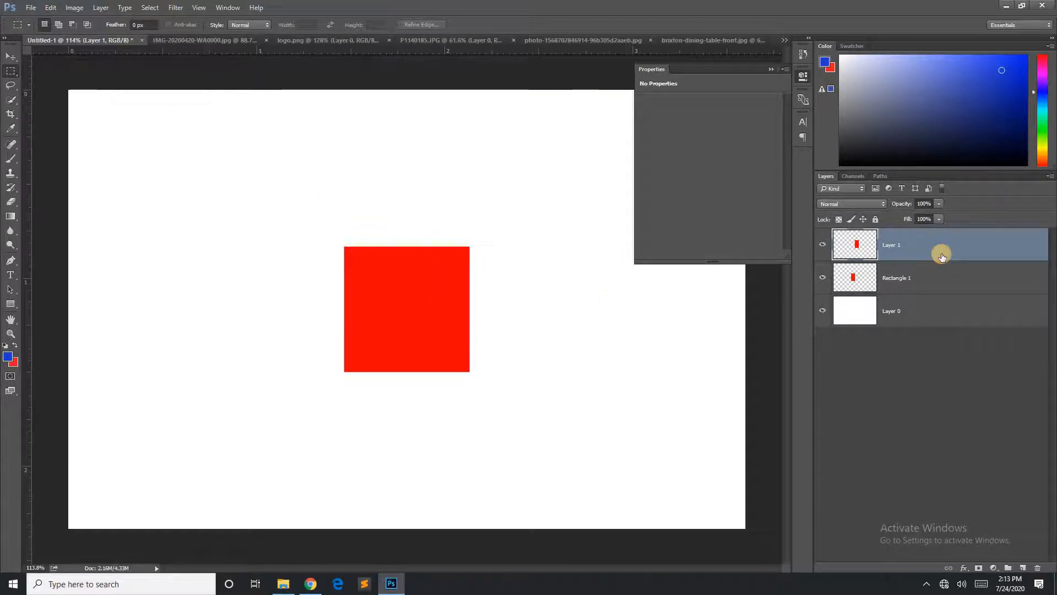
key("ctrl+z")
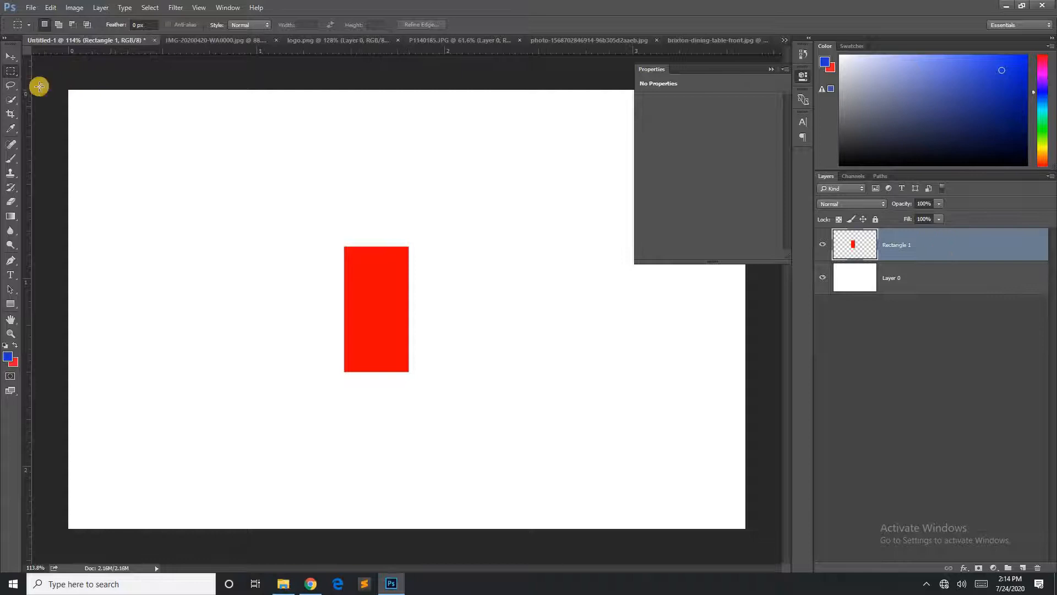
- Switch to the IMG-20200420-WA0000.jpg document and select the flyer's QR code with the Rectangular Marquee tool
right_click(14, 73)
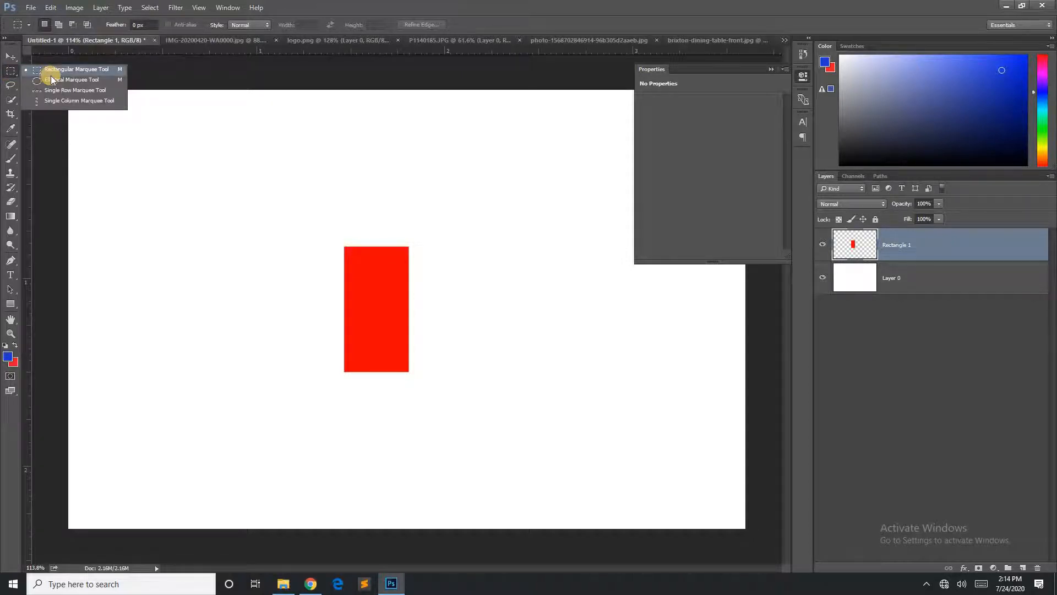
left_click(102, 69)
left_click(209, 40)
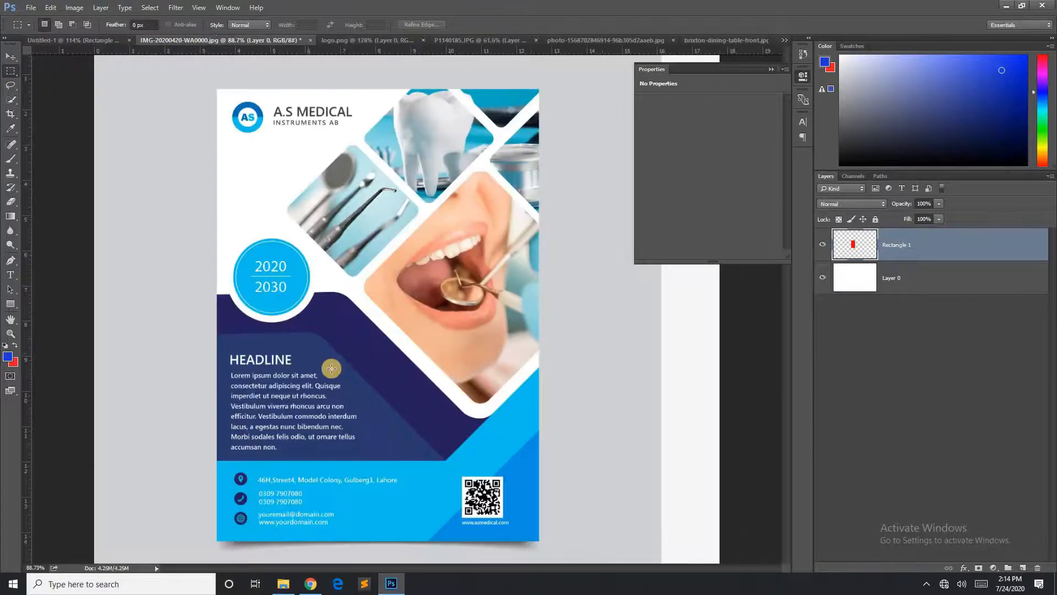
scroll(487, 504, "up", 3)
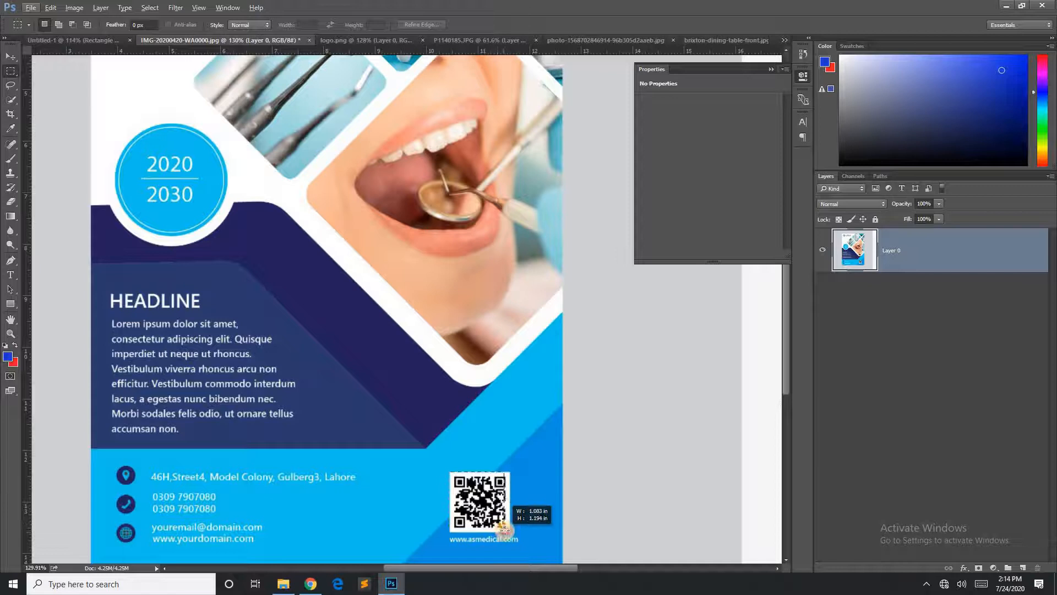
left_click_drag(508, 530, 511, 532)
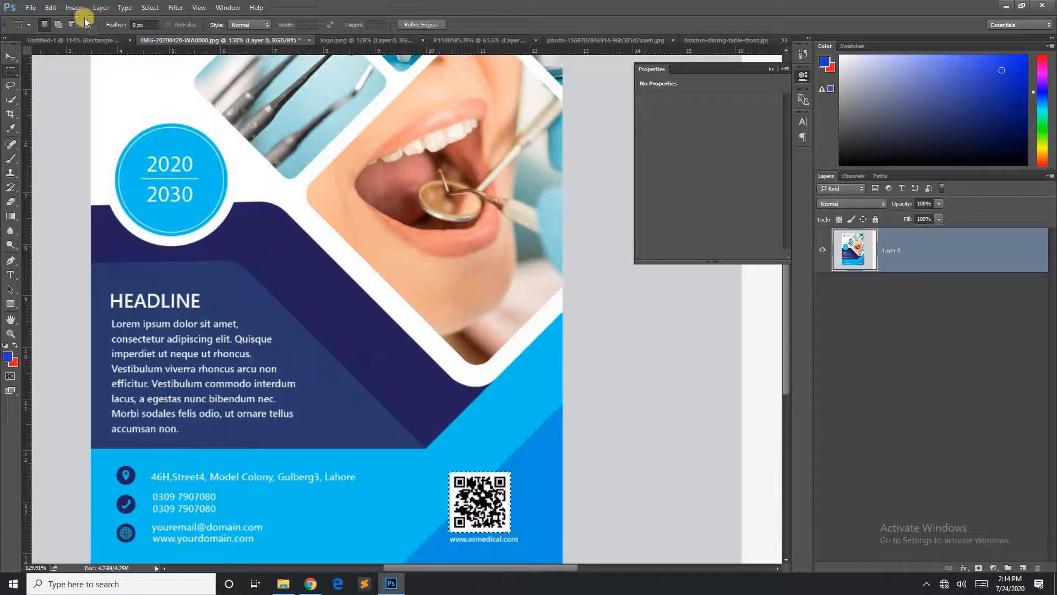
- Copy the selected QR code and paste it as a new layer in the Untitled-1 document
left_click(50, 8)
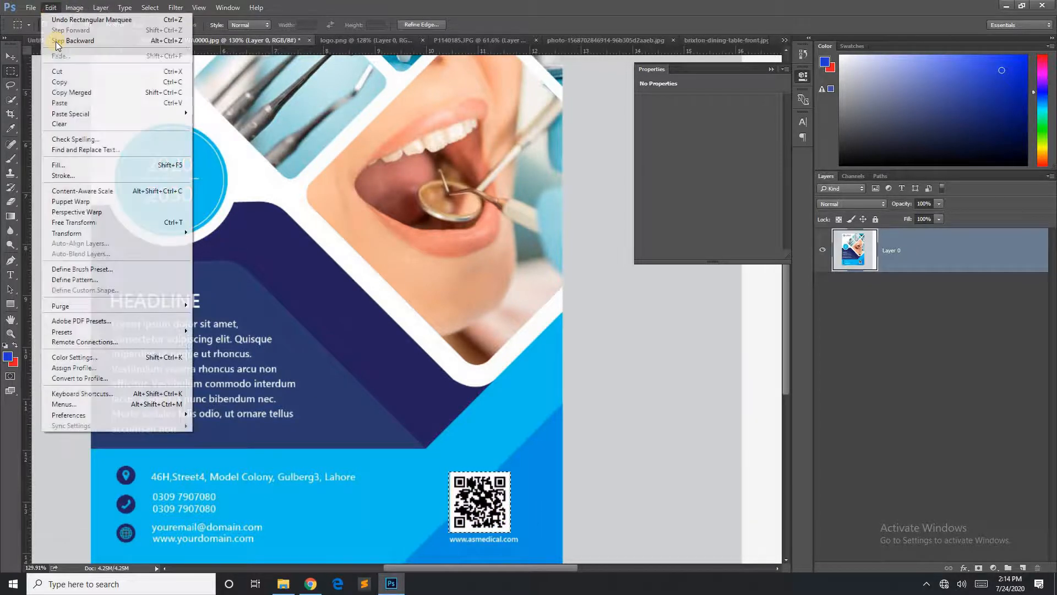
left_click(58, 83)
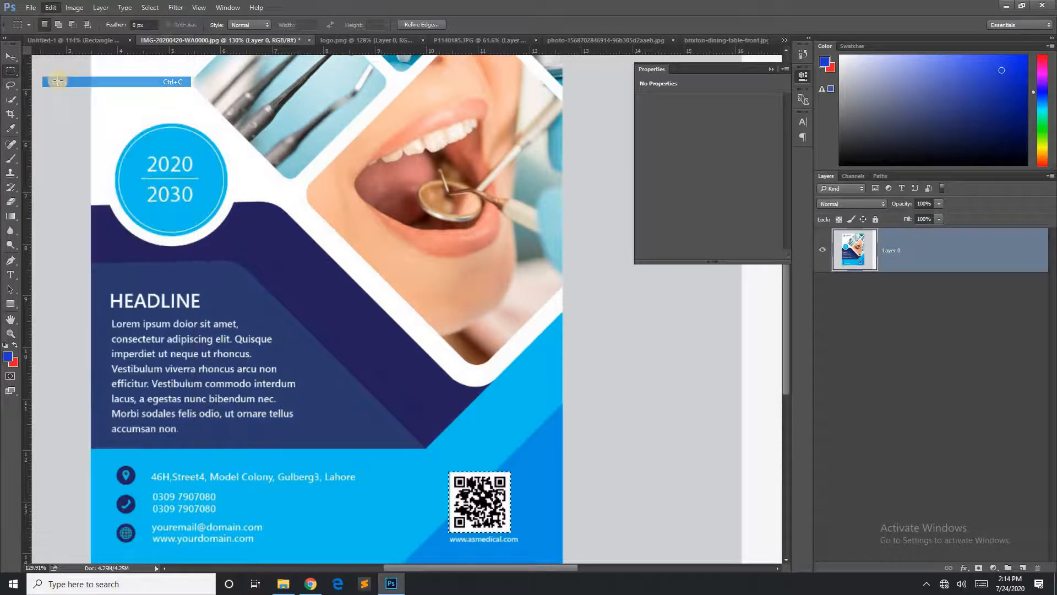
left_click(75, 40)
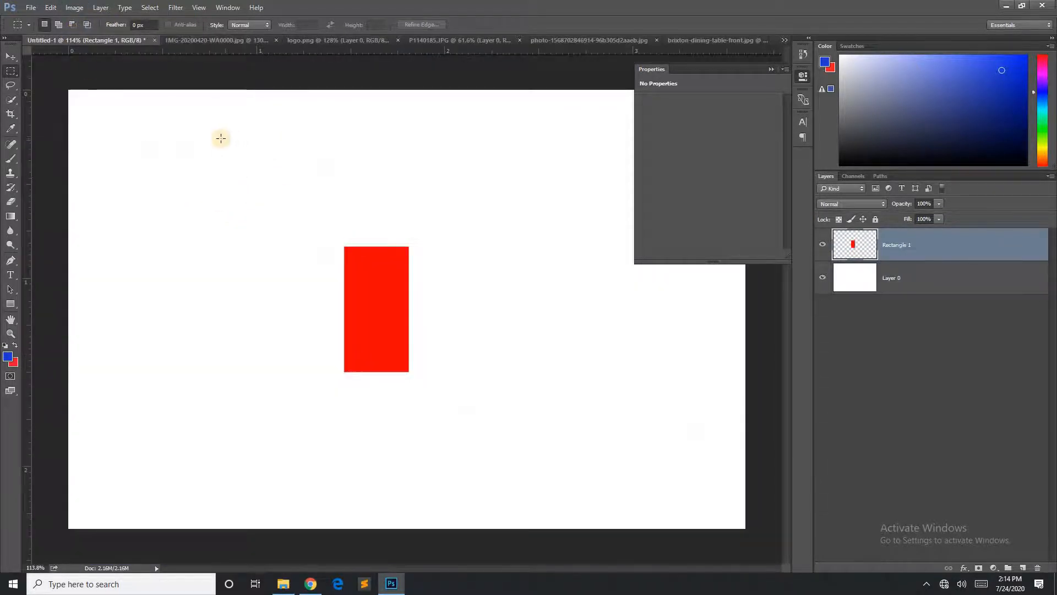
left_click(50, 8)
left_click(63, 103)
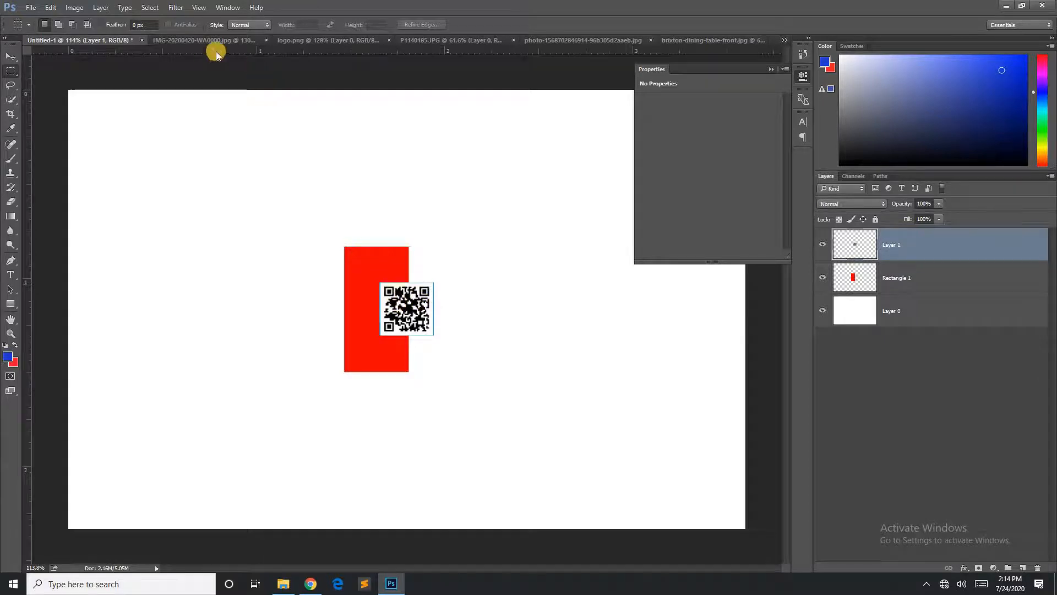
- Delete the pasted QR code layer from the Untitled-1 document using the Move tool
left_click(11, 55)
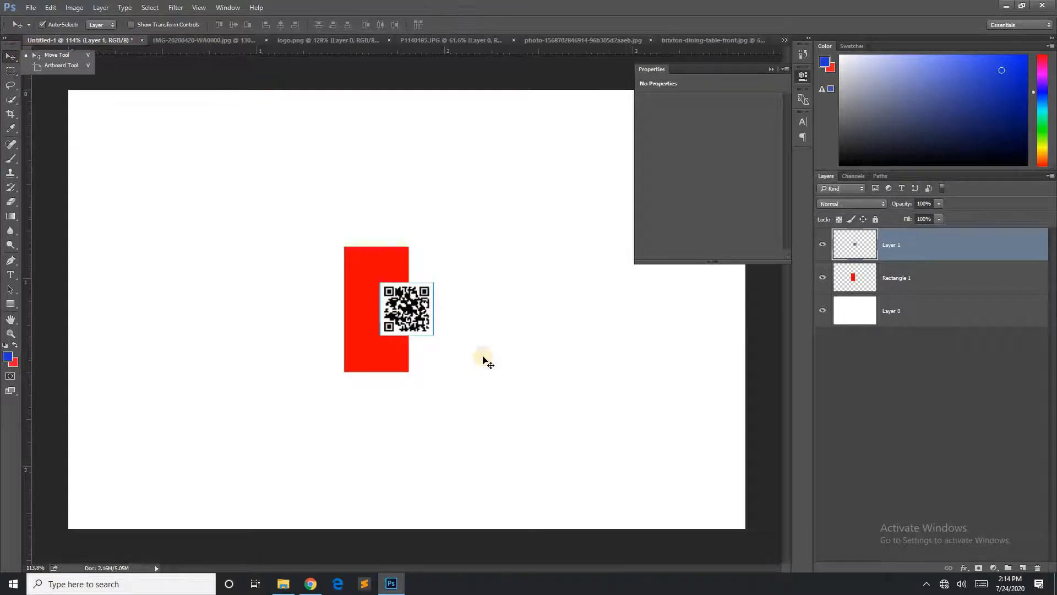
left_click(428, 310)
key("Delete")
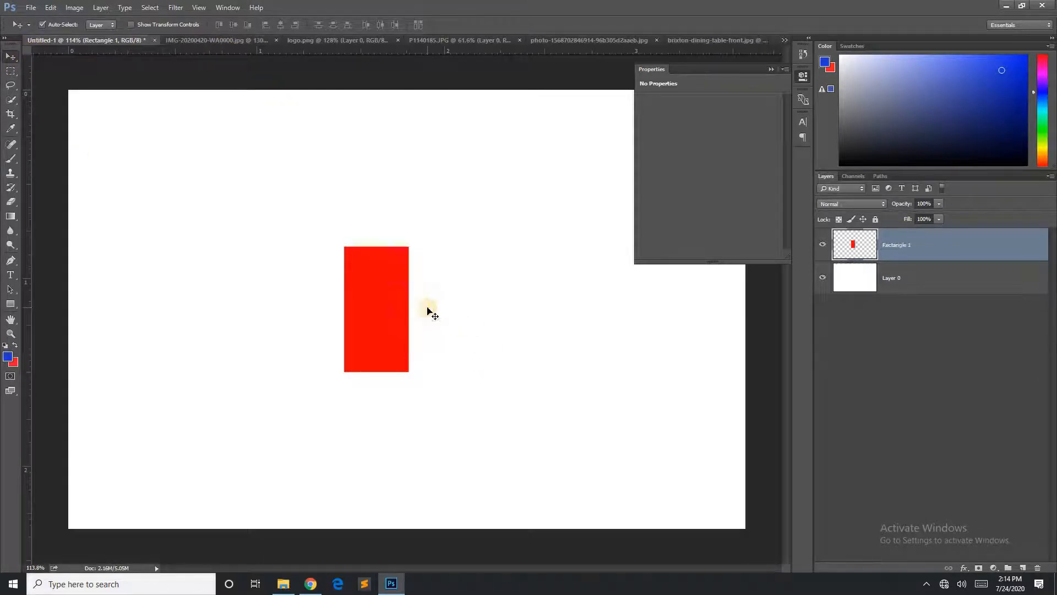
- Activate the freehand Lasso tool and switch to the logo.png document
left_click(9, 87)
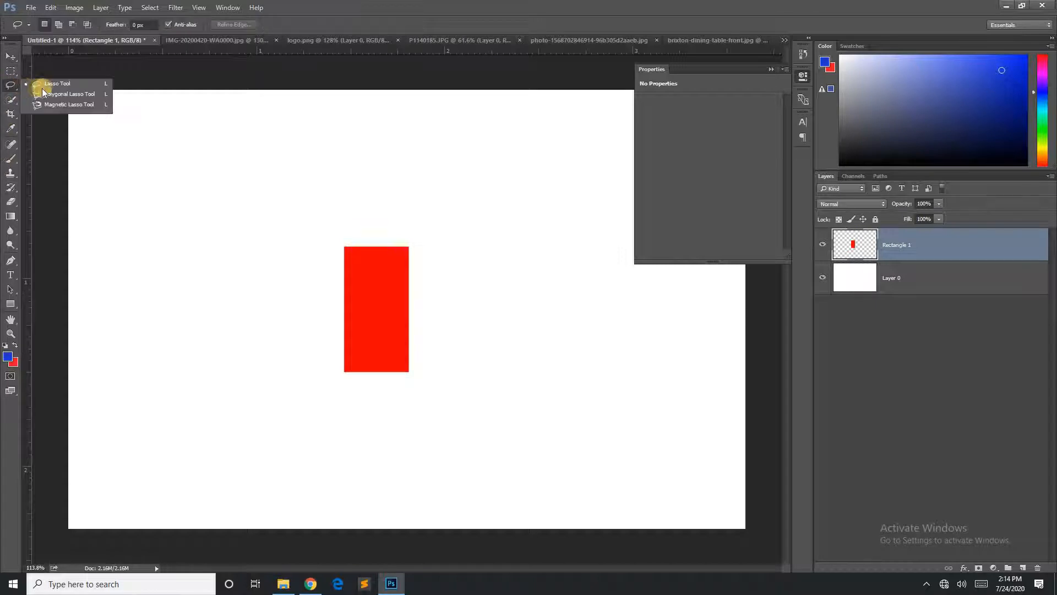
left_click(44, 88)
left_click(309, 42)
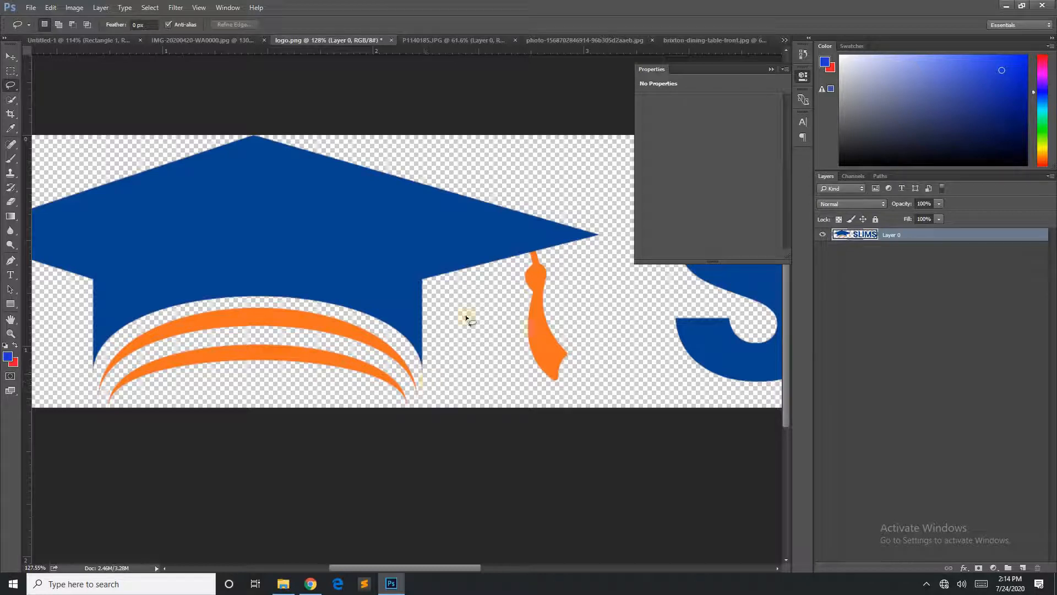
- Preview a red Color Overlay on the whole logo layer and discard it
key("h")
left_click(625, 259)
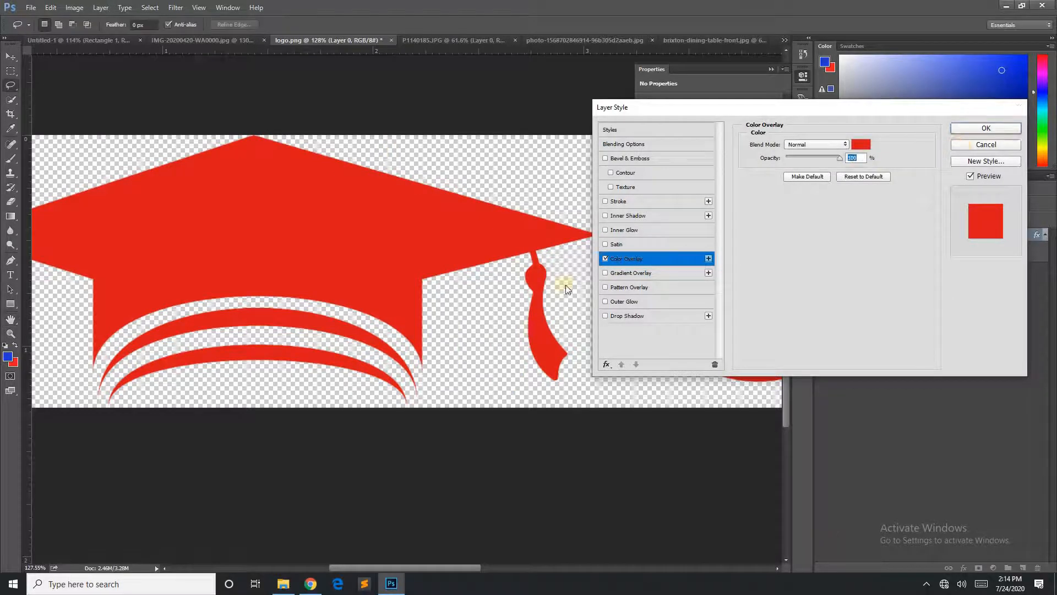
left_click(965, 144)
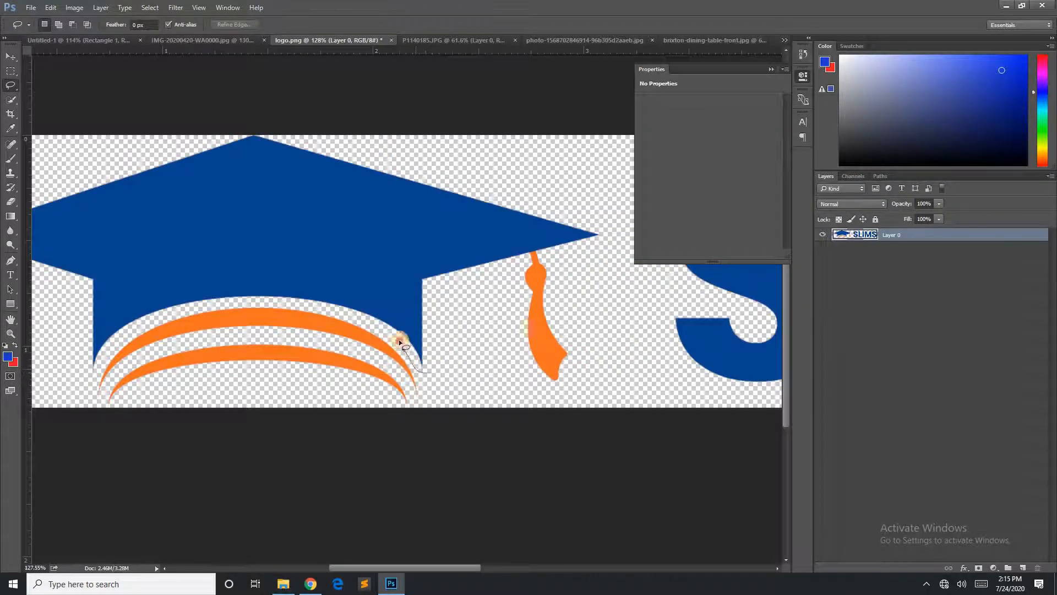
- Select the two orange arcs beneath the graduation cap with a freehand Lasso outline
left_click_drag(380, 325, 284, 304)
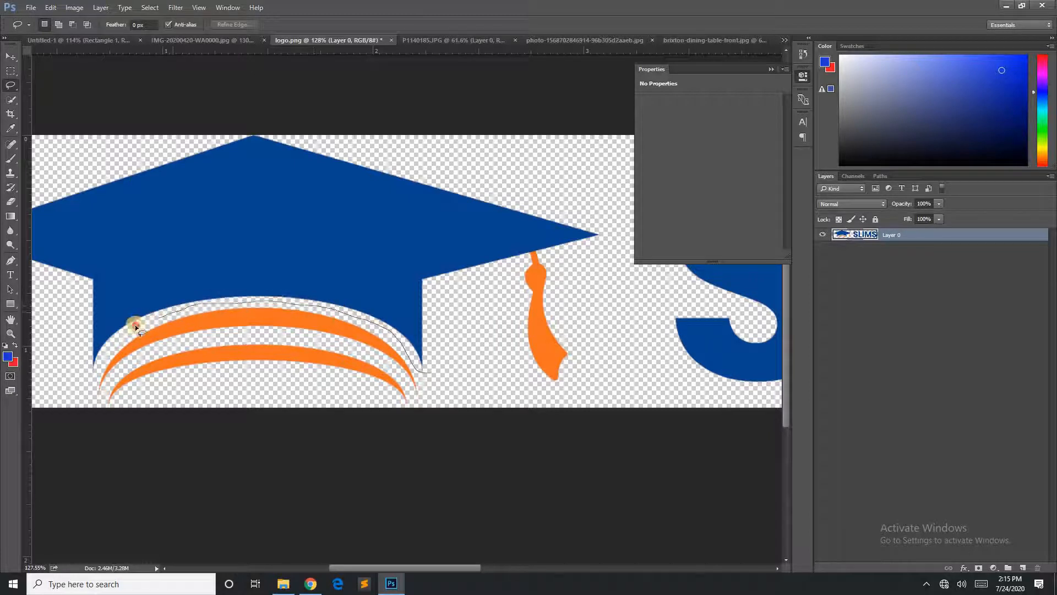
mouse_move(93, 377)
left_mouse_down()
mouse_move(100, 408)
mouse_move(140, 415)
mouse_move(406, 433)
mouse_move(439, 420)
left_mouse_up()
left_click_drag(421, 375, 425, 381)
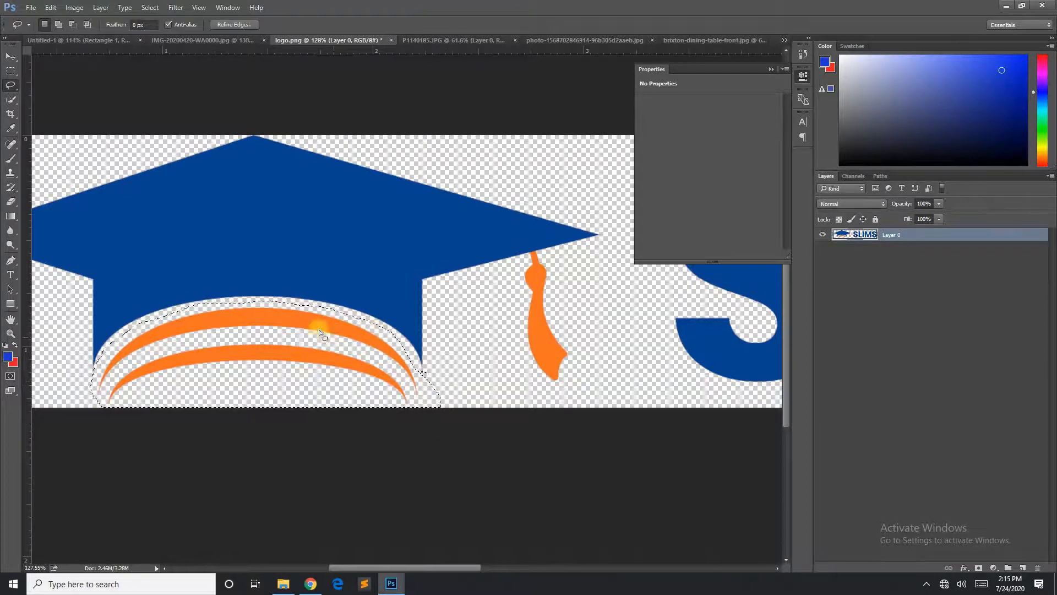
- Cut the selected orange arcs and paste them in place on their own layer
left_click(50, 8)
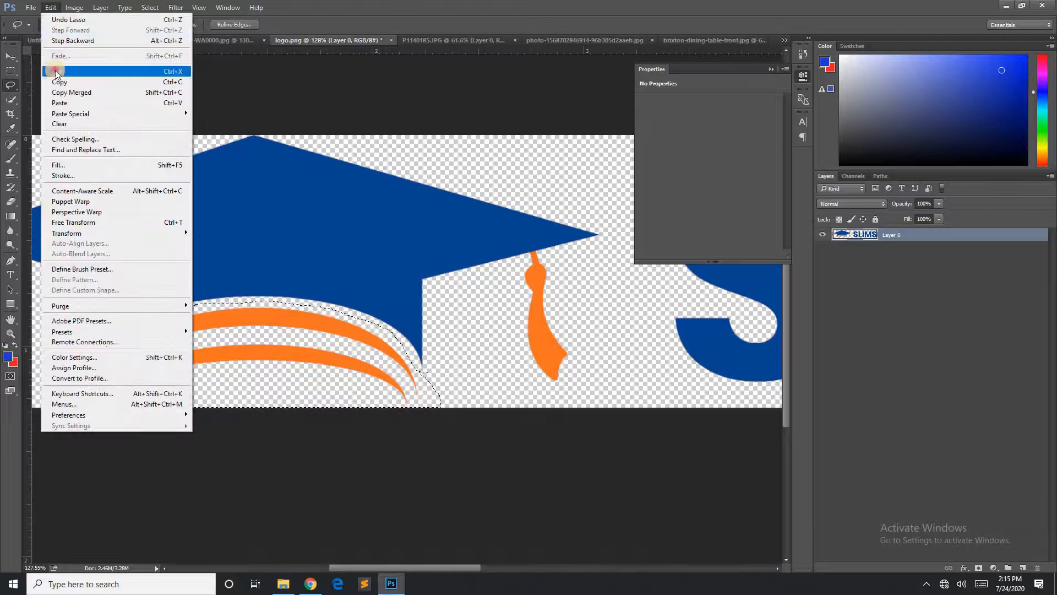
left_click(55, 71)
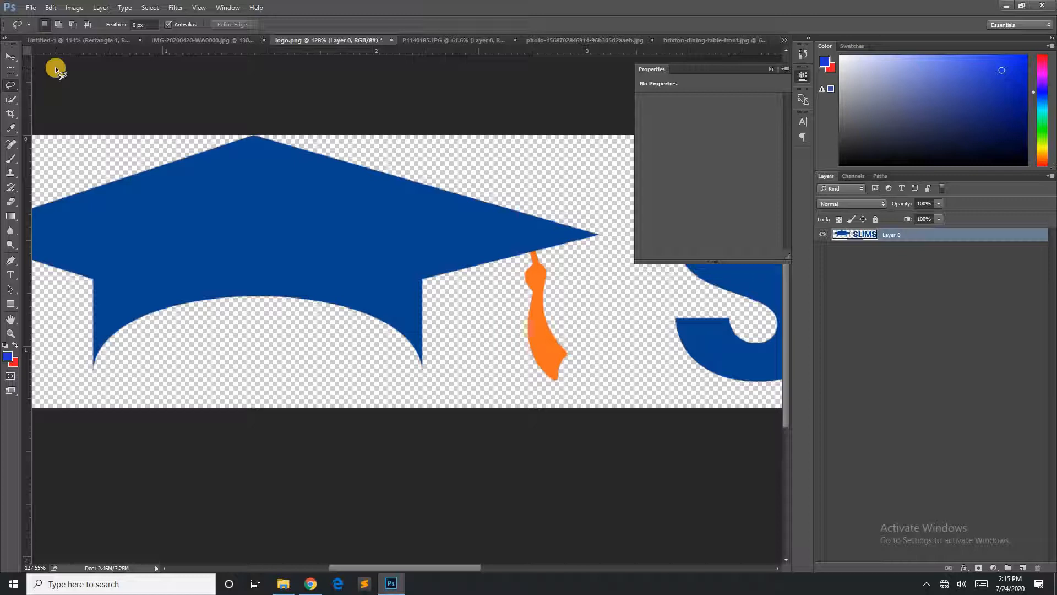
left_click(50, 8)
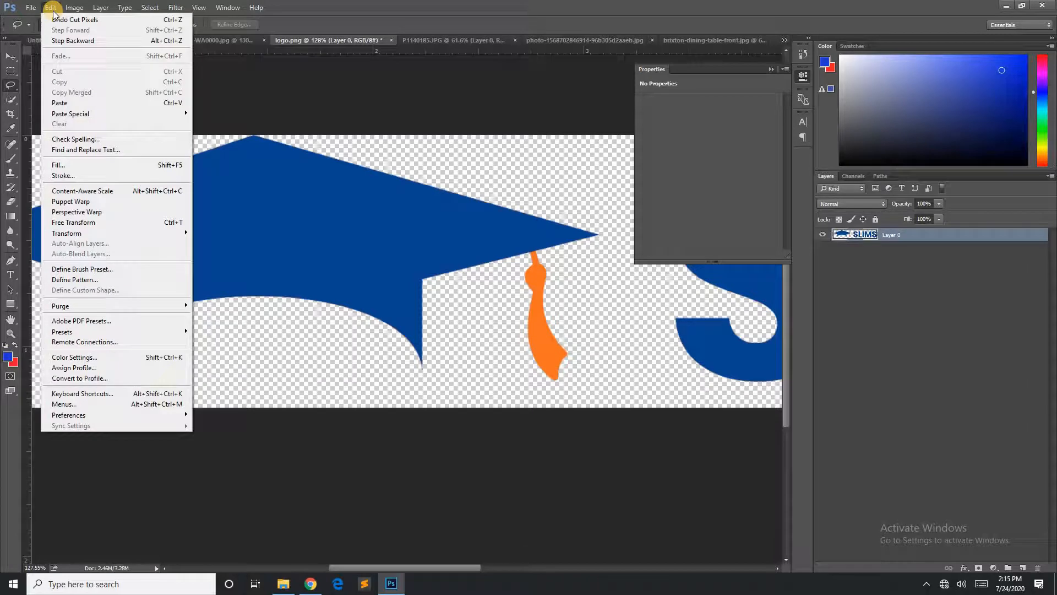
mouse_move(71, 114)
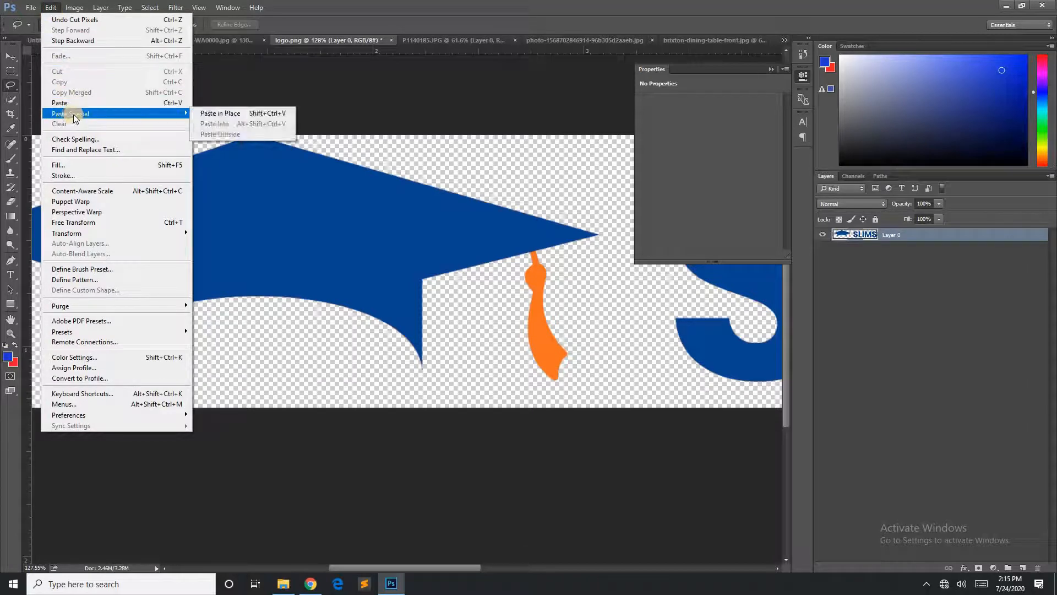
left_click(225, 117)
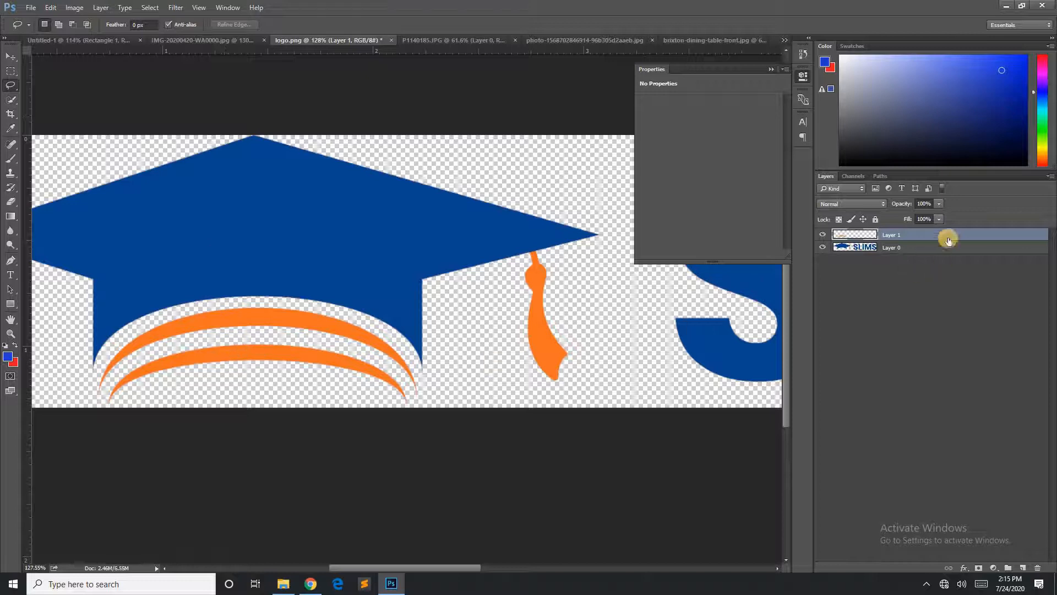
- Apply a Color Overlay to the arcs' layer using the cap's blue, 094494, sampled from the logo
double_click(923, 237)
left_click(626, 258)
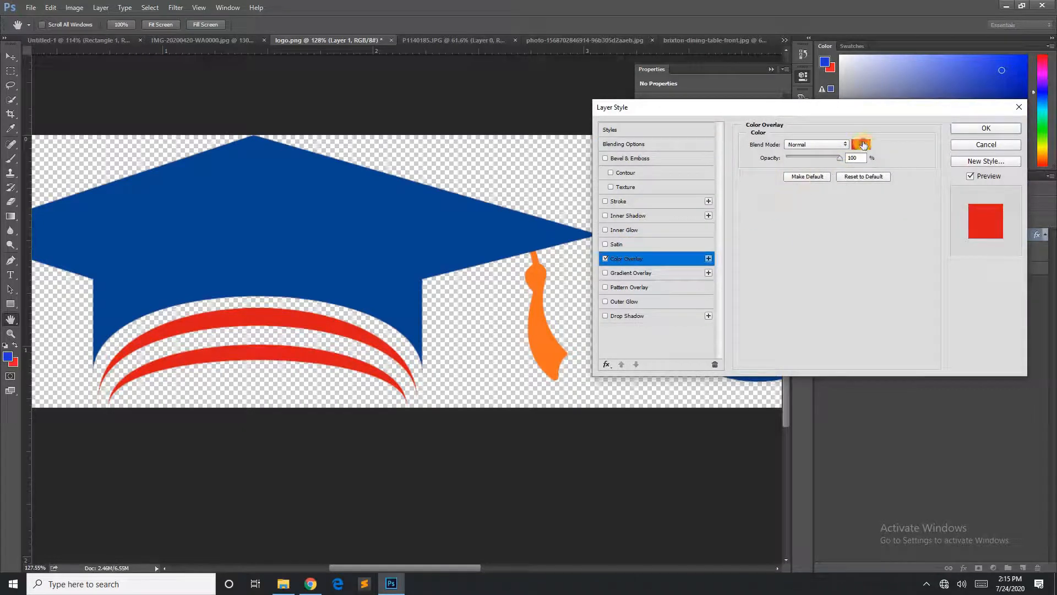
left_click(862, 145)
left_click(385, 231)
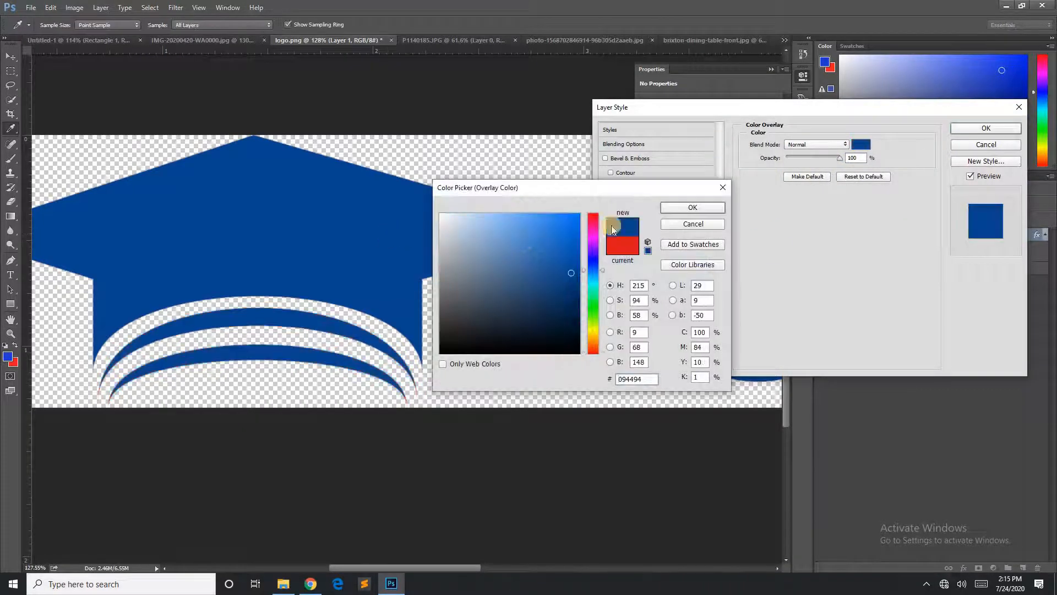
left_click(686, 208)
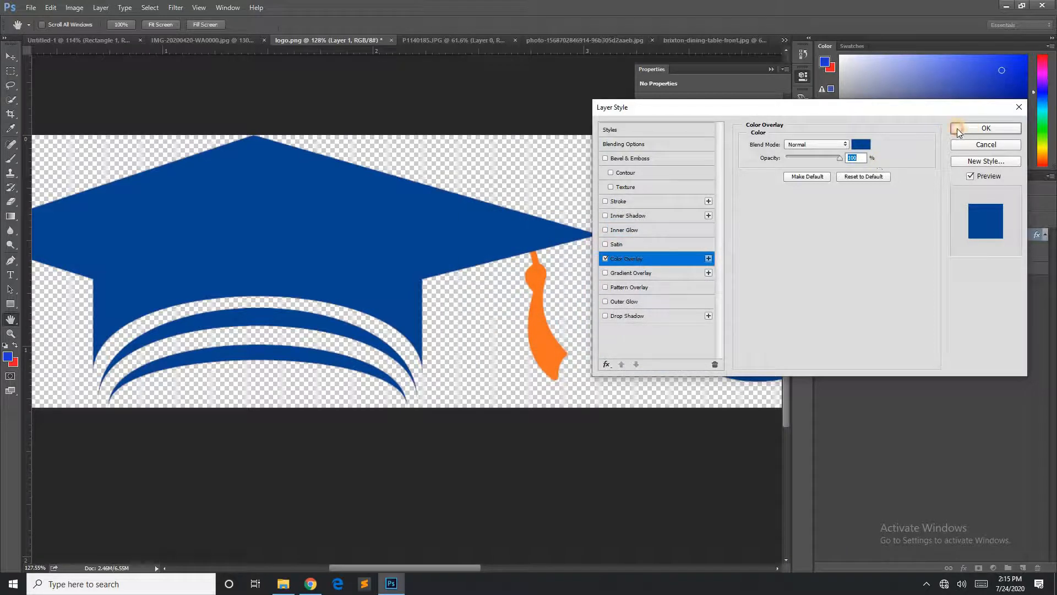
left_click(957, 128)
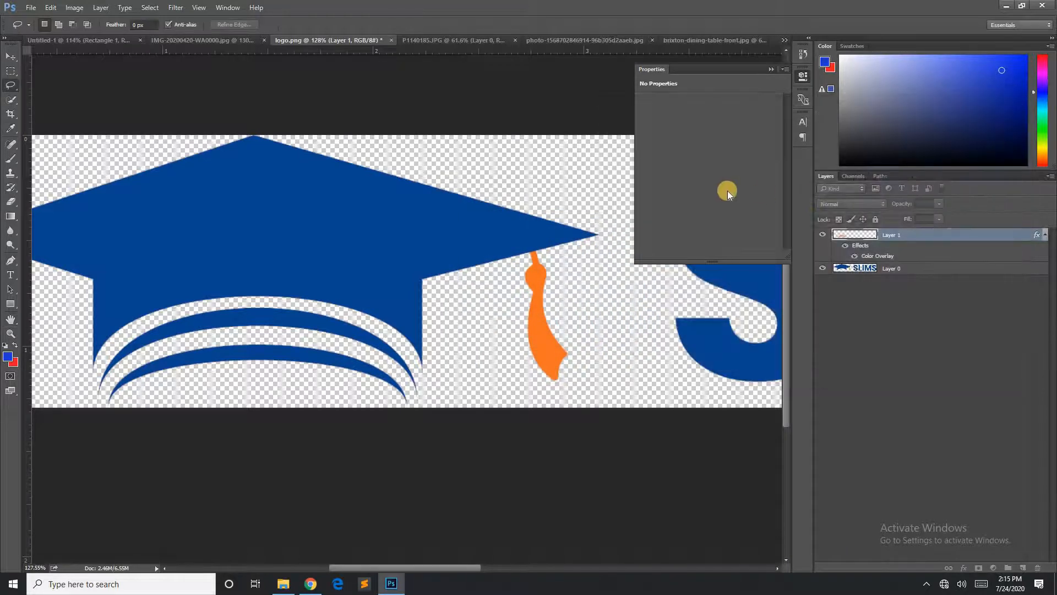
- Select the orange tassel with a closed Polygonal Lasso outline around it
left_click(8, 94)
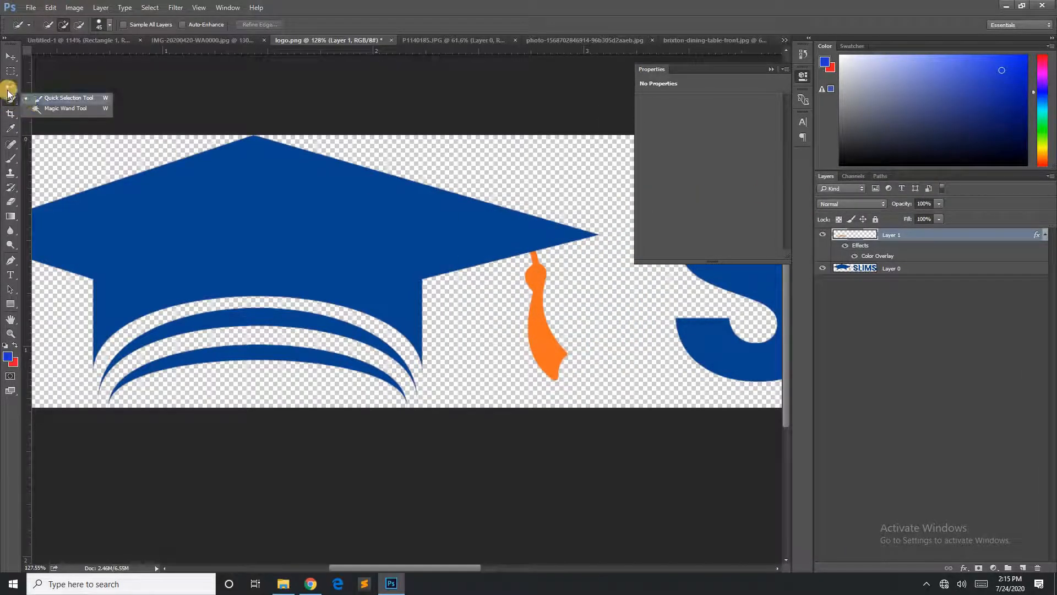
left_click(10, 84)
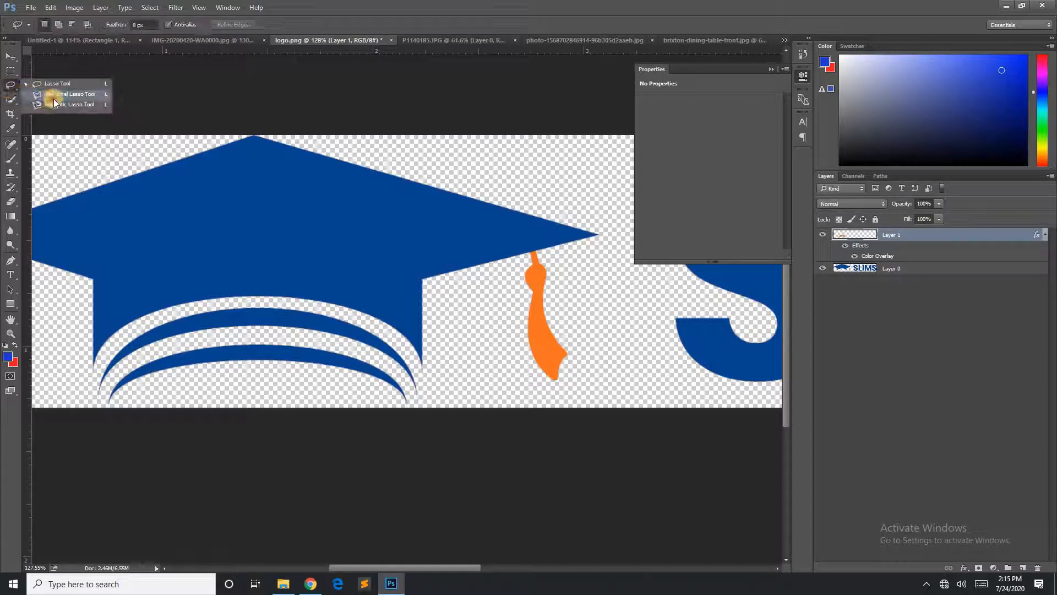
left_click(53, 97)
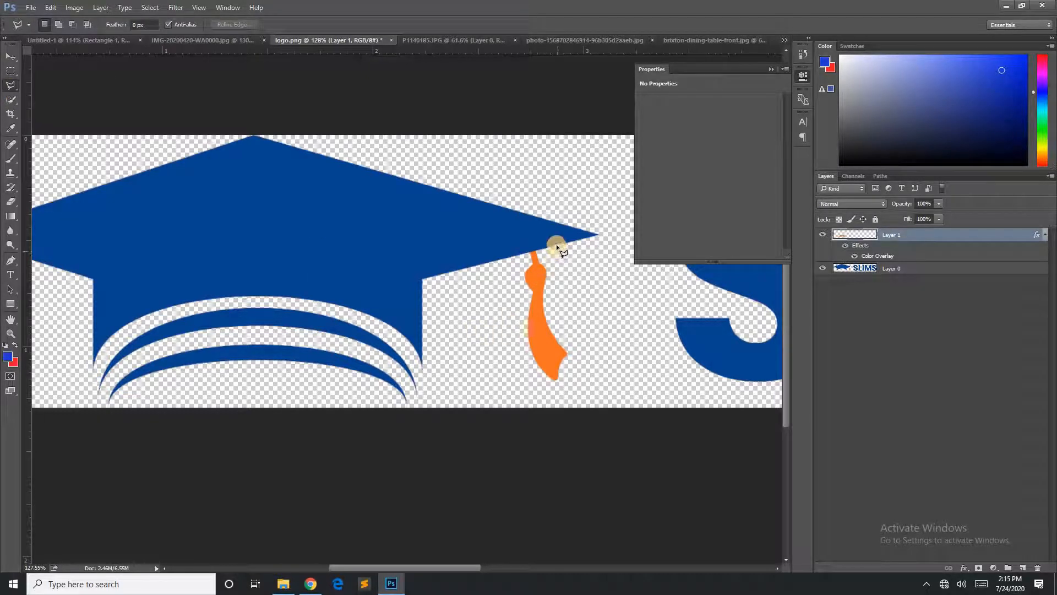
left_click(518, 256)
left_click(488, 369)
left_click(554, 402)
left_click(603, 353)
left_click(599, 306)
double_click(581, 264)
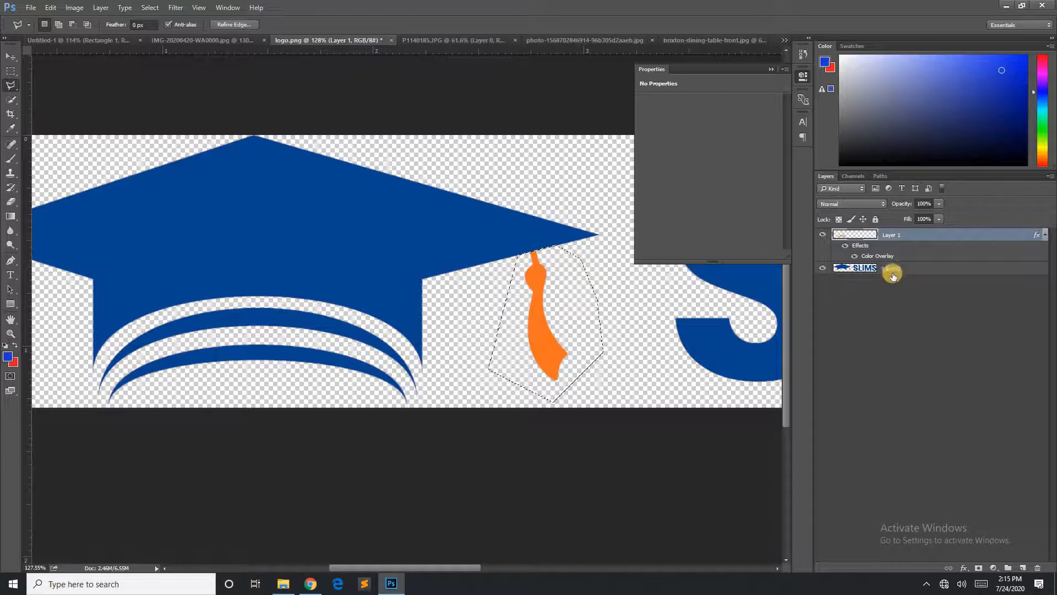
- Cut the selected tassel from Layer 0 and paste it in place on a new layer
left_click(915, 269)
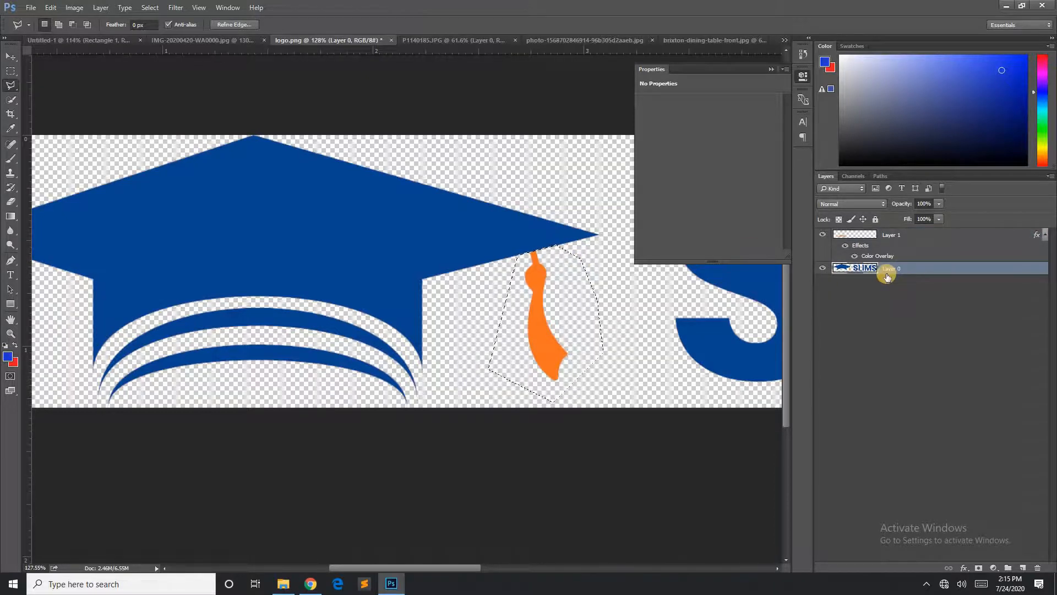
key("ctrl+x")
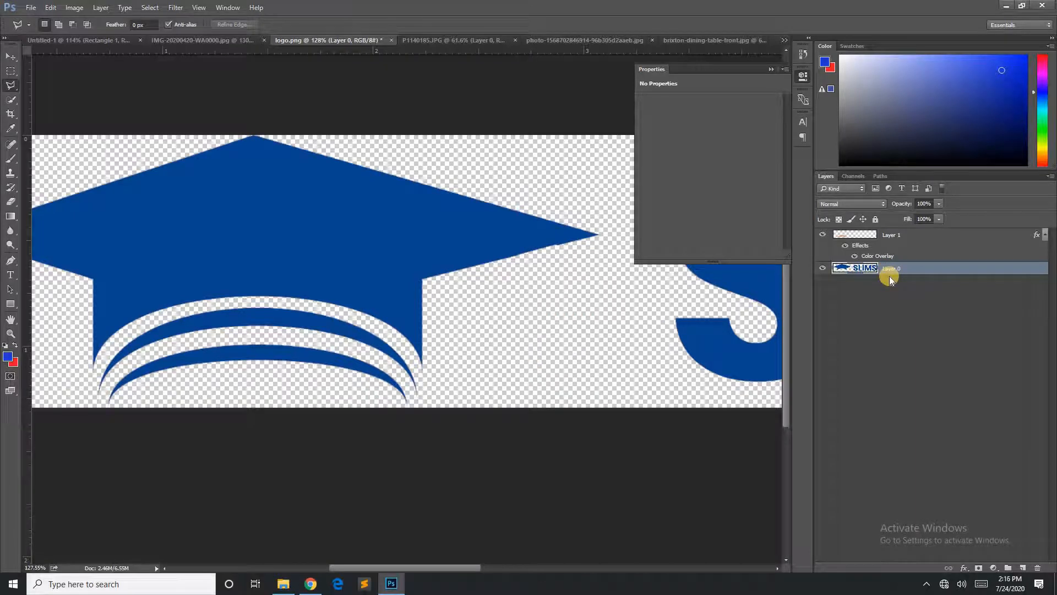
key("ctrl+shift+v")
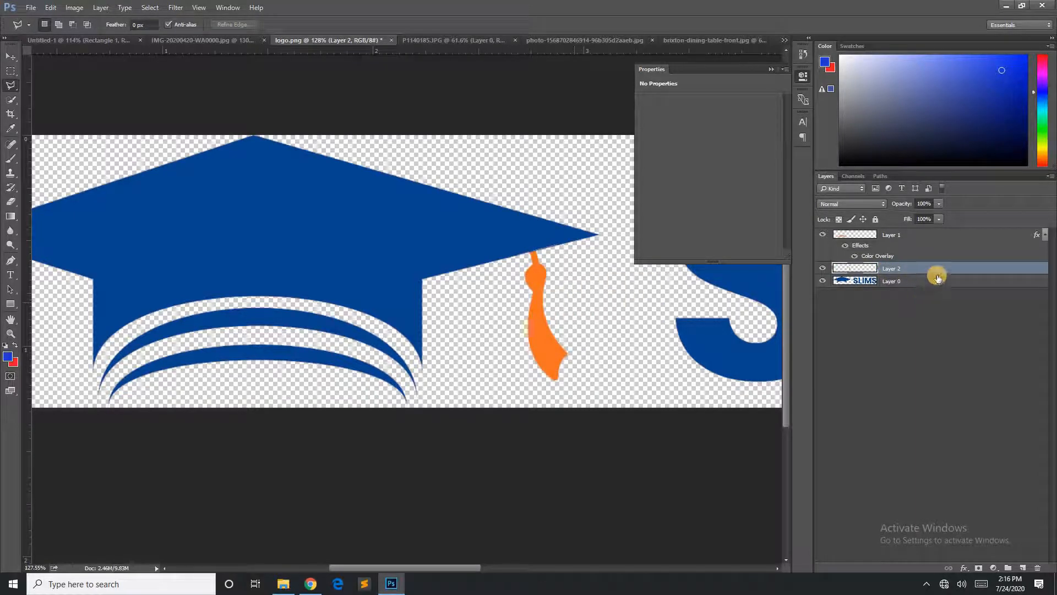
- Apply the same blue Color Overlay to the tassel's layer
double_click(936, 270)
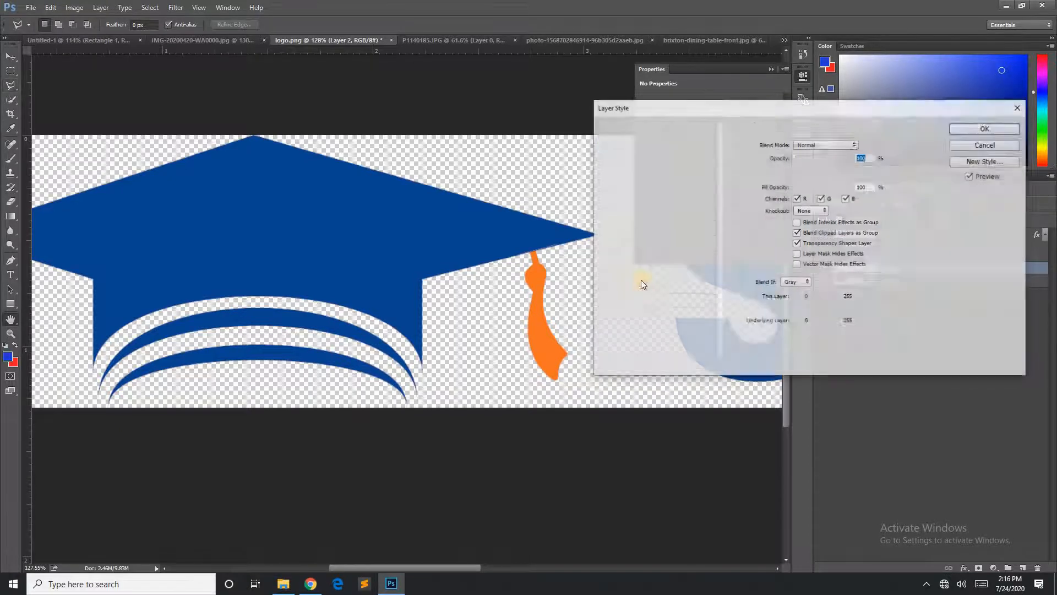
left_click(635, 257)
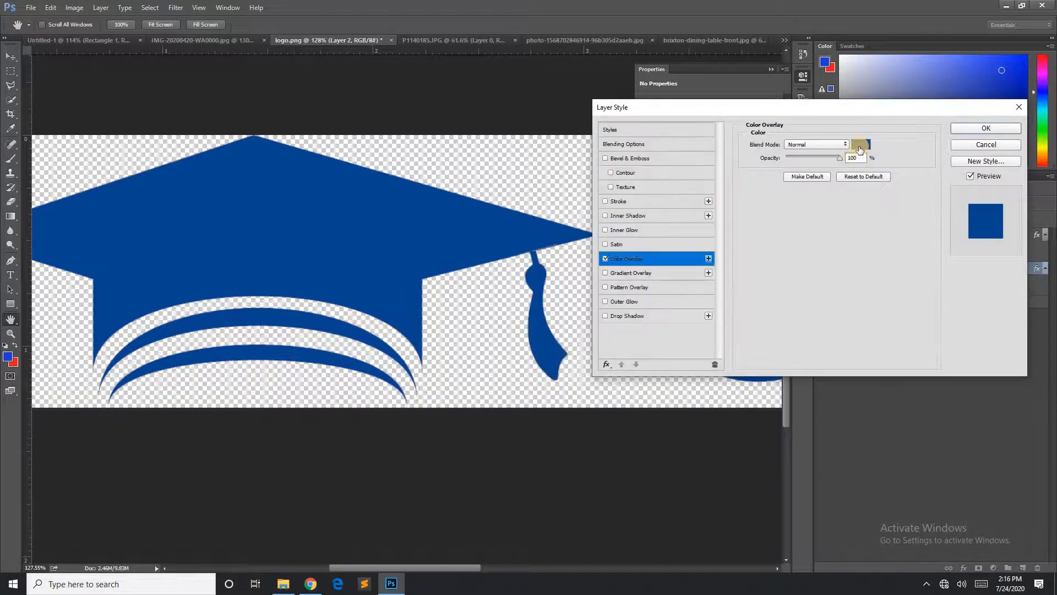
left_click(978, 130)
left_click(51, 125)
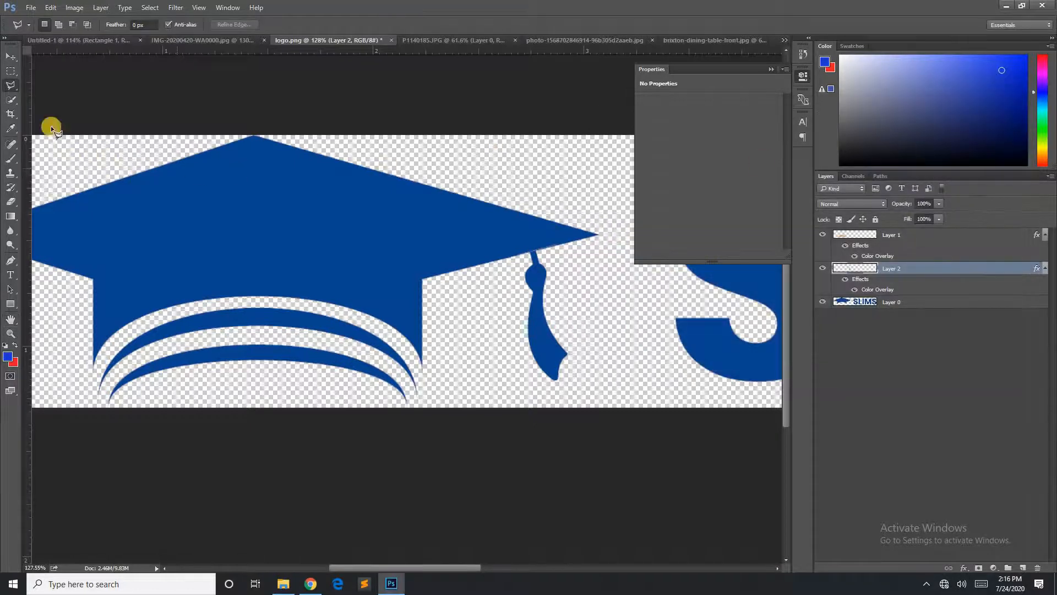
- Switch to the P1140185.JPG portrait, fit it in the window, and activate the Quick Selection Tool
left_click(12, 101)
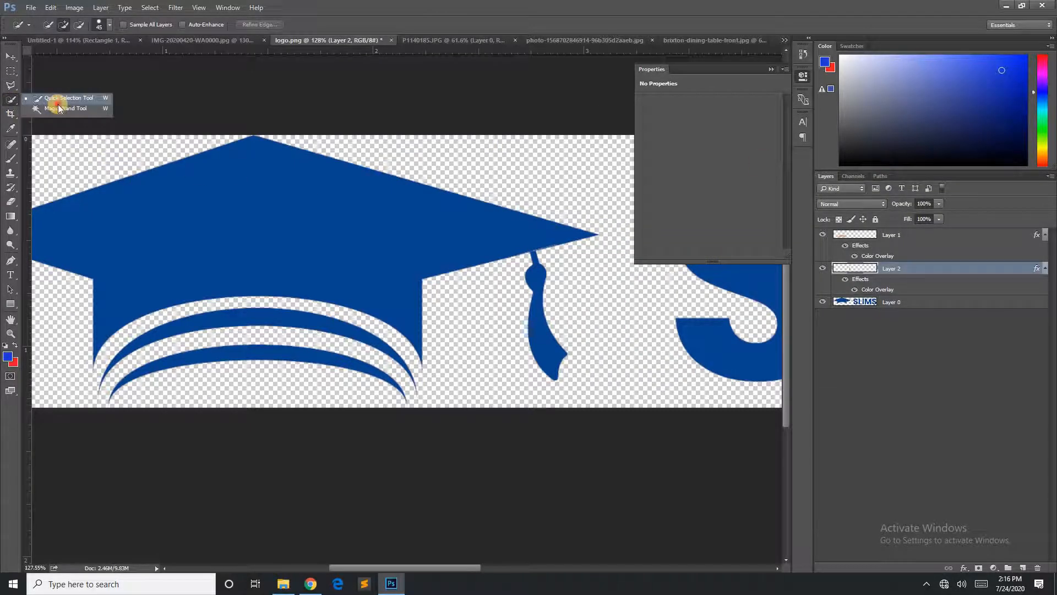
left_click(451, 43)
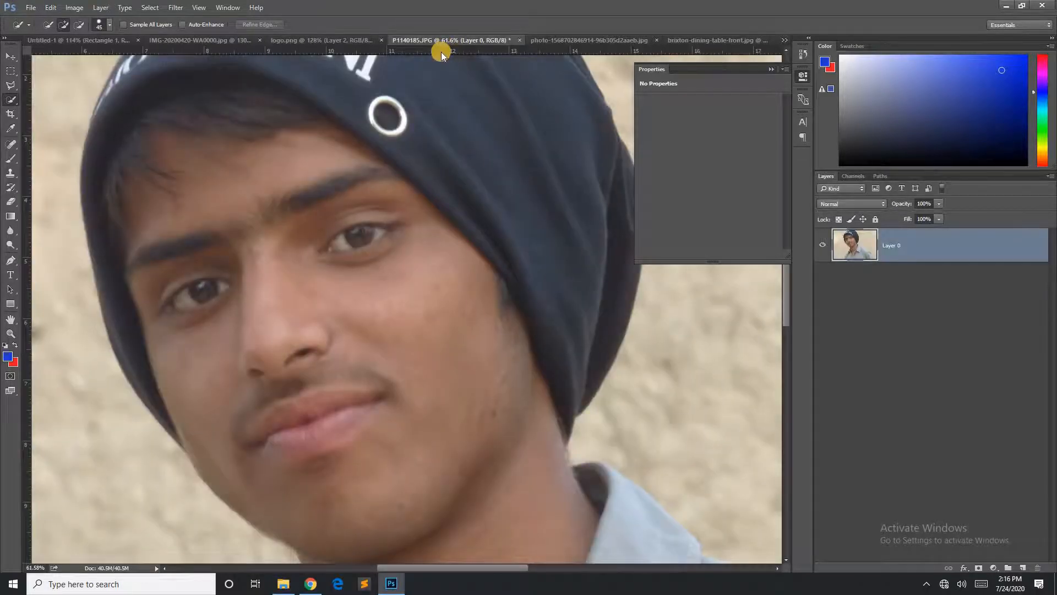
key("ctrl+0")
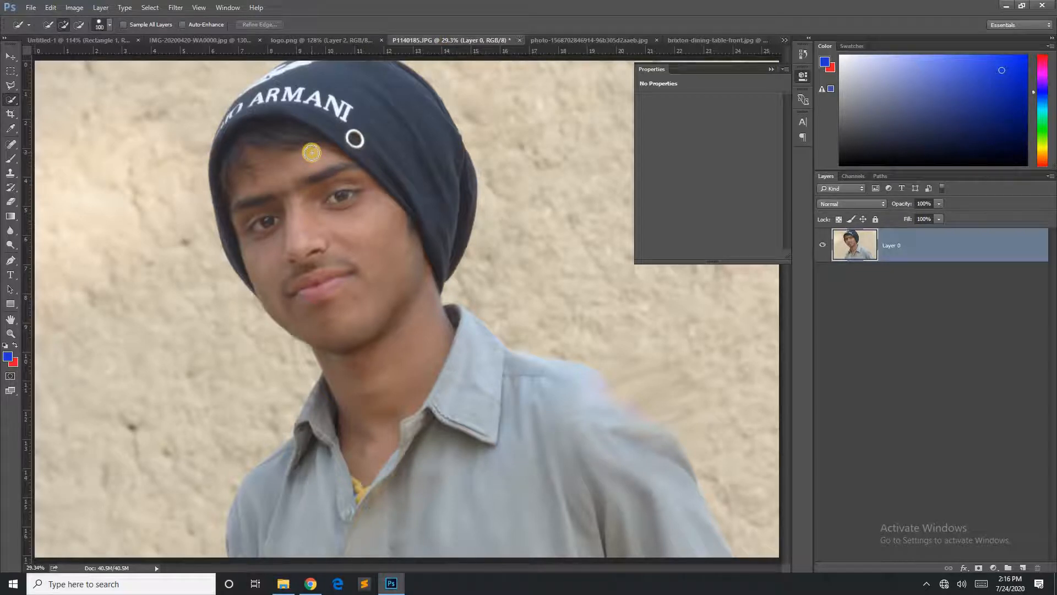
right_click(13, 105)
left_click(55, 98)
- Set the Quick Selection brush size to 133 px and select a small area of the forehead
left_click(110, 25)
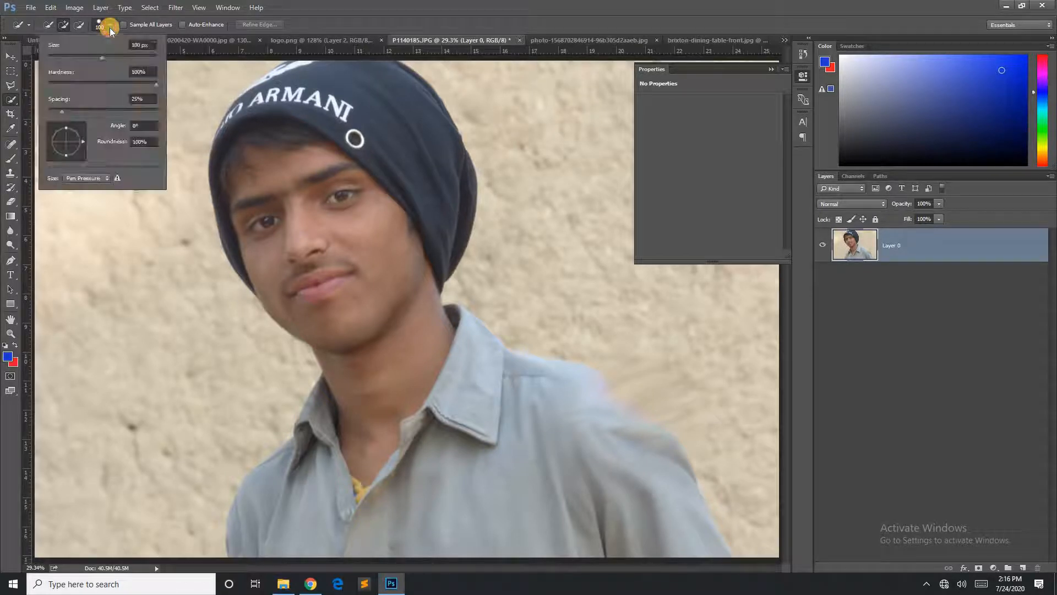
left_click_drag(101, 57, 110, 57)
left_click(313, 153)
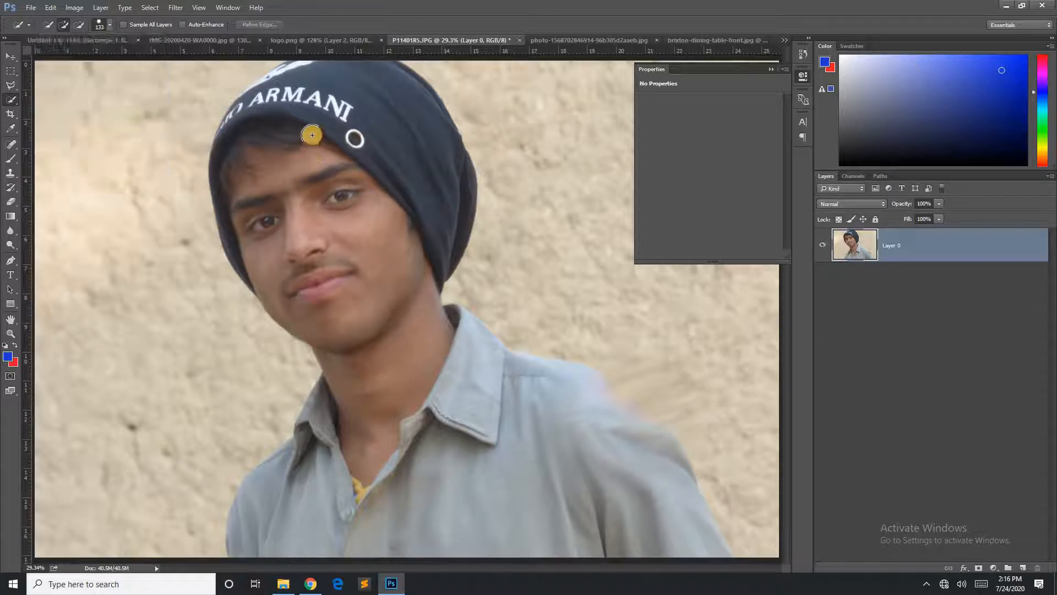
left_click(310, 129)
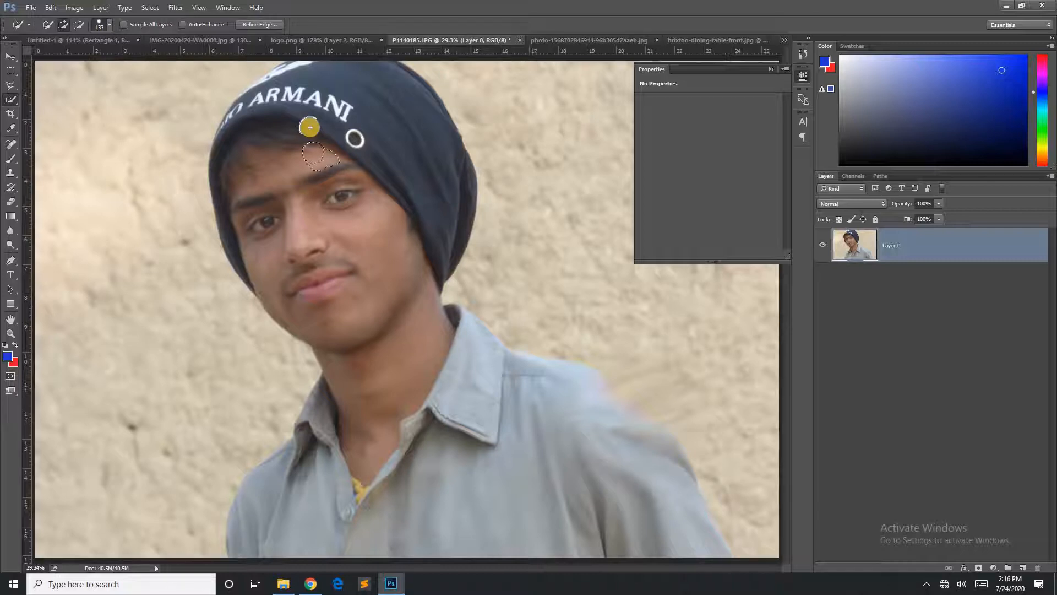
- Enlarge the selection brush to 400 px and extend the selection over the man's cap, face, neck and shirt
key("bracketright")
key("bracketleft")
key("bracketleft")
key("bracketleft")
key("bracketleft")
key("bracketright")
key("bracketright")
key("bracketright")
key("bracketright")
key("bracketright")
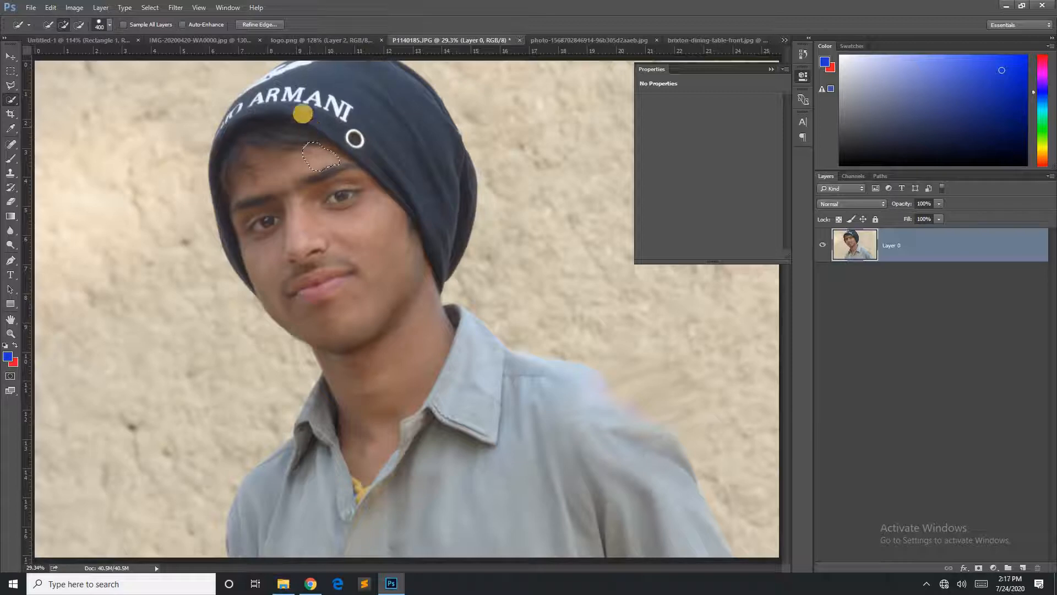
mouse_move(349, 104)
left_mouse_down()
mouse_move(376, 150)
mouse_move(374, 178)
mouse_move(356, 205)
mouse_move(345, 201)
mouse_move(349, 226)
left_mouse_up()
mouse_move(369, 308)
left_mouse_down()
mouse_move(435, 388)
mouse_move(571, 477)
mouse_move(633, 502)
mouse_move(666, 535)
mouse_move(601, 507)
mouse_move(378, 484)
mouse_move(317, 511)
mouse_move(270, 514)
mouse_move(278, 504)
left_mouse_up()
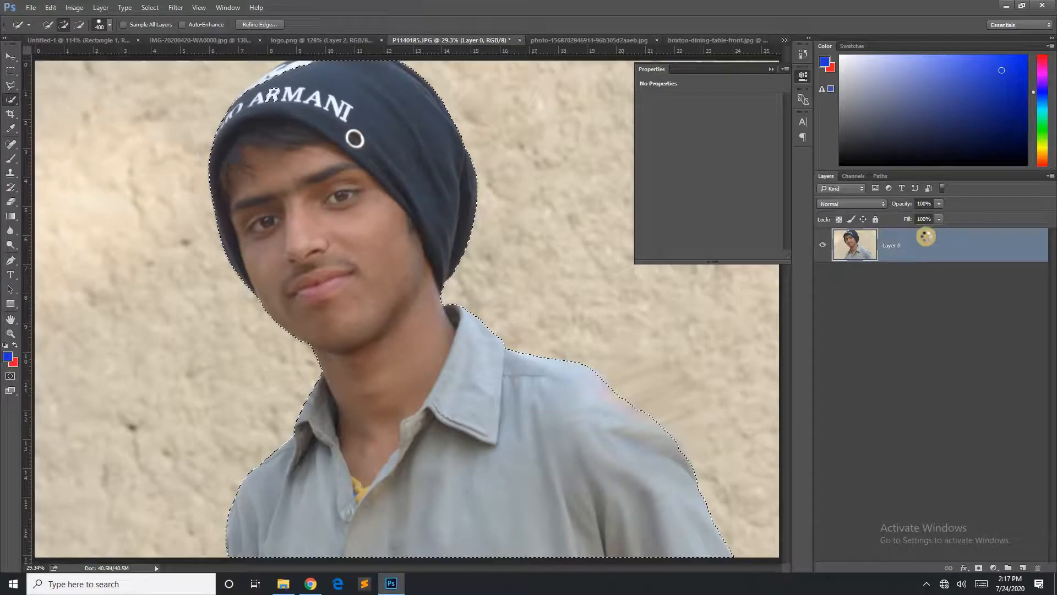
- Try copying the selected man to a new layer with Layer 0 hidden, and undo back to the selection
key("ctrl+j")
left_click(823, 279)
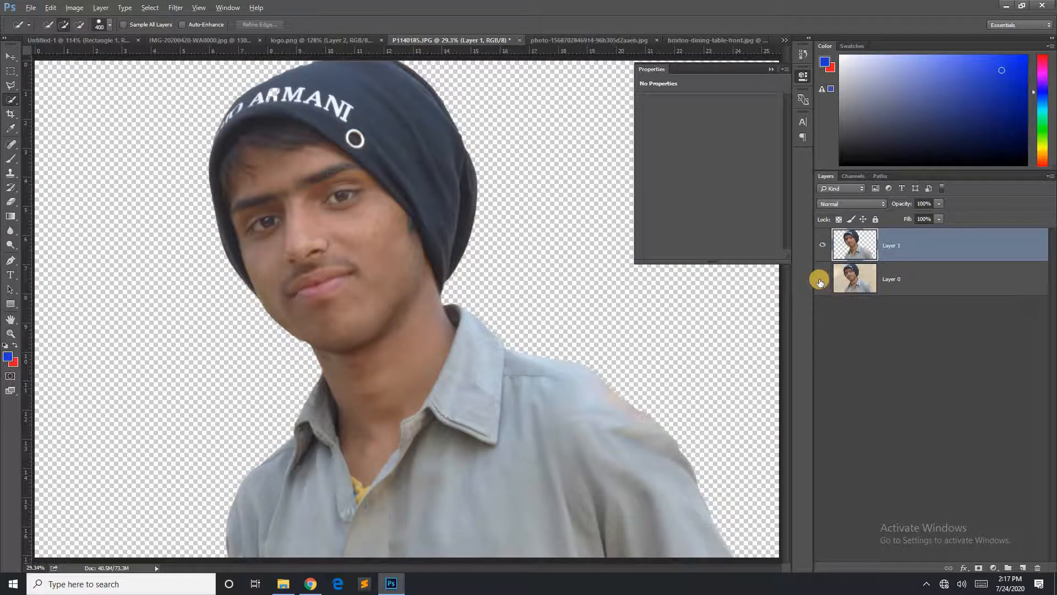
key("ctrl+alt+z")
key("ctrl+alt+z")
key("ctrl+alt+z")
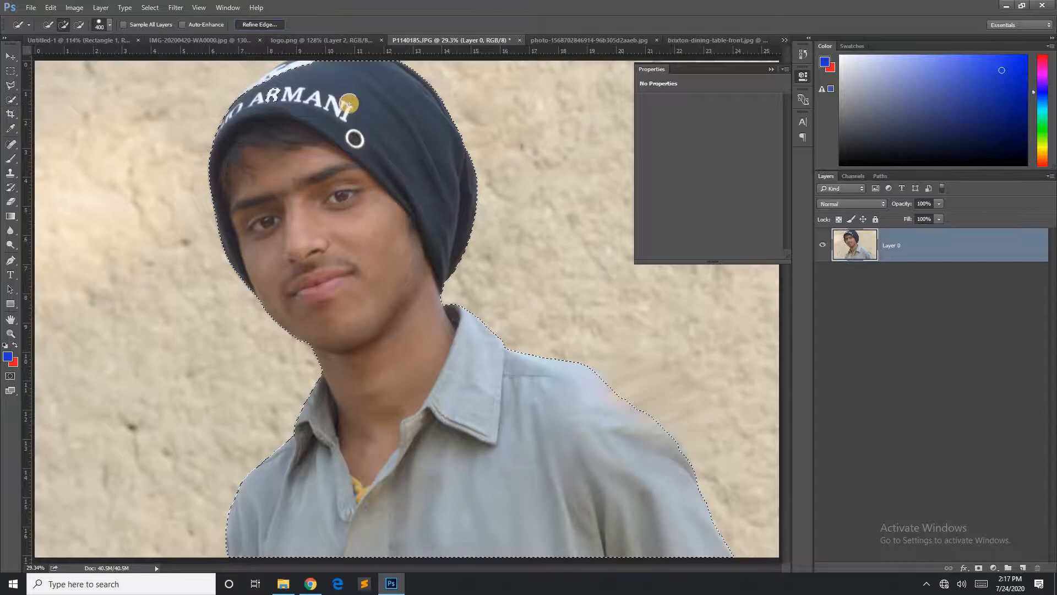
- Open Refine Edge with the On Black view and brush along the chin and the cap's edge beside the face
key("ctrl+alt+r")
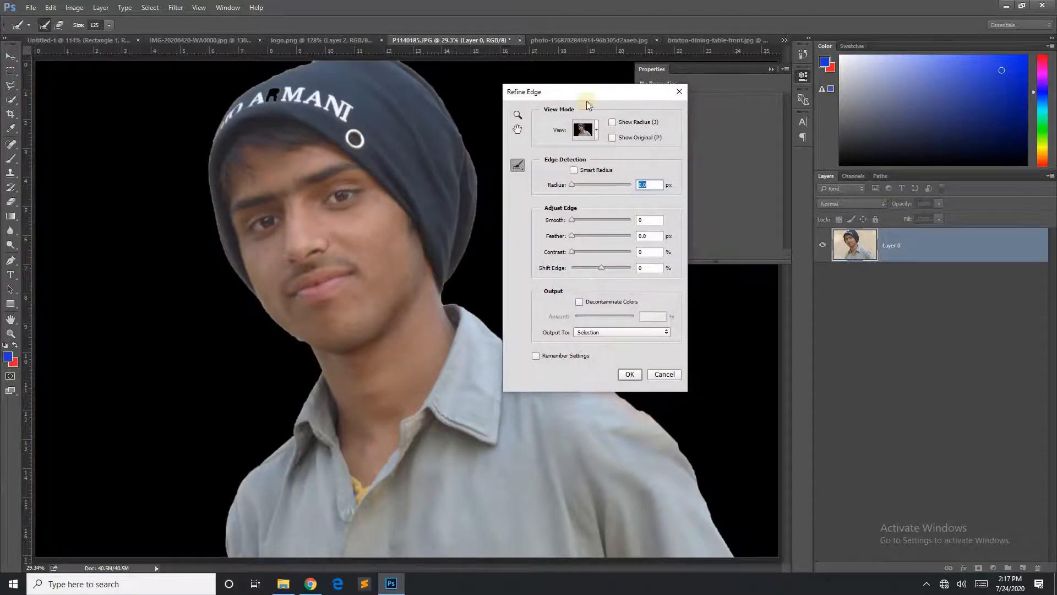
left_click(583, 130)
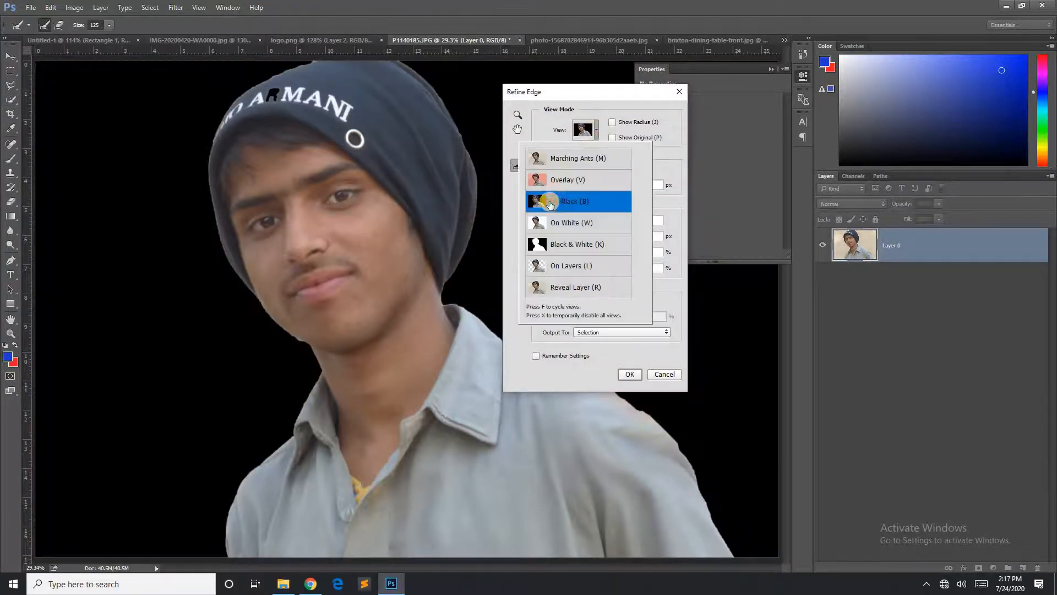
left_click(571, 92)
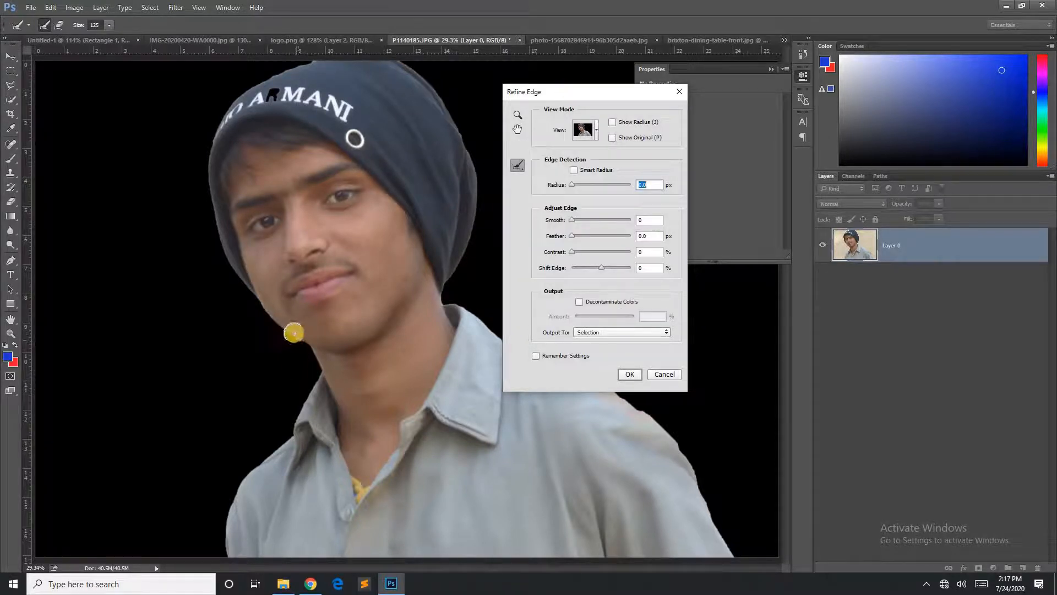
left_click(45, 26)
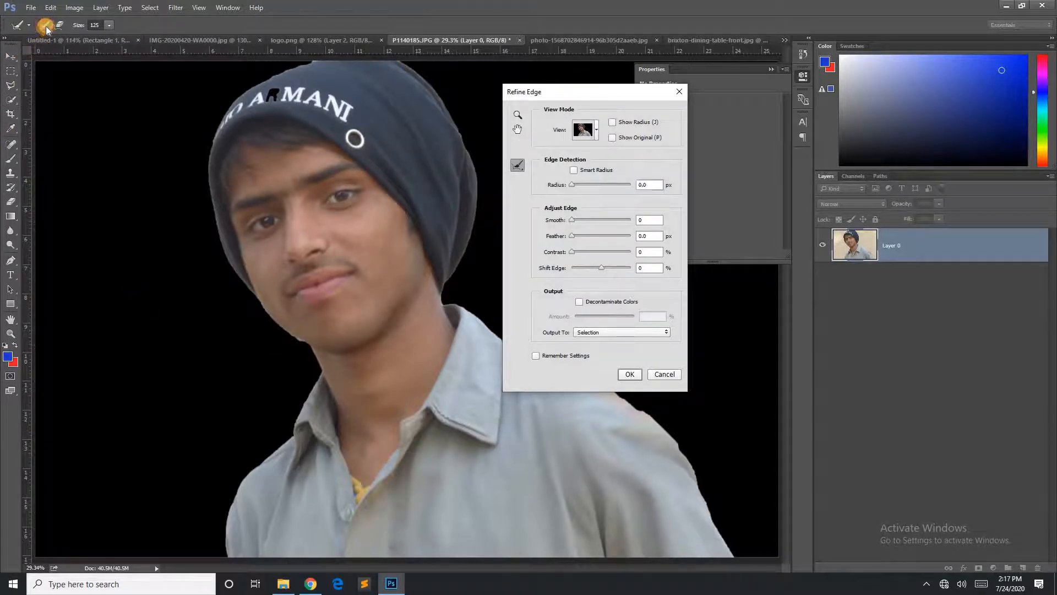
left_click_drag(285, 324, 367, 358)
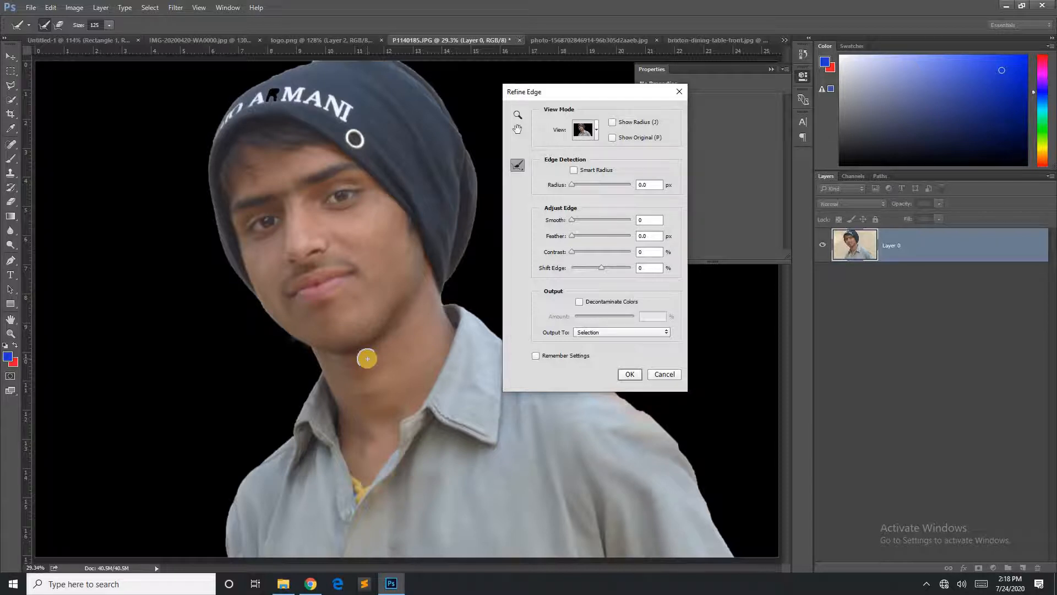
mouse_move(226, 251)
left_mouse_down()
mouse_move(217, 211)
mouse_move(221, 234)
mouse_move(230, 157)
left_mouse_up()
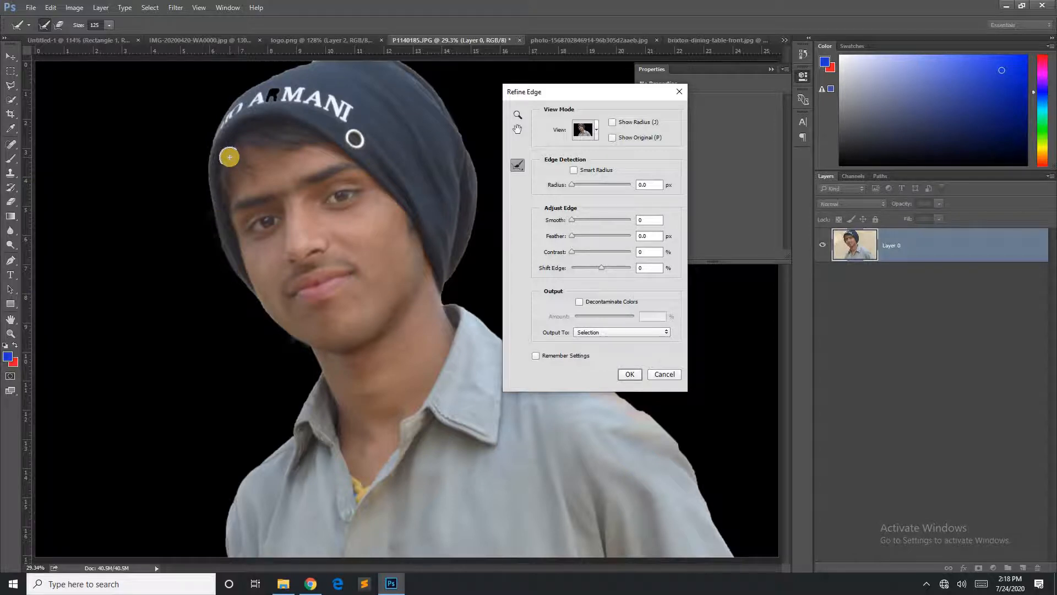
- Set Smooth to 4, increase Feather, brush along the cap's upper edge, and apply the refinement to the selection
left_click(574, 220)
left_click_drag(573, 236, 576, 236)
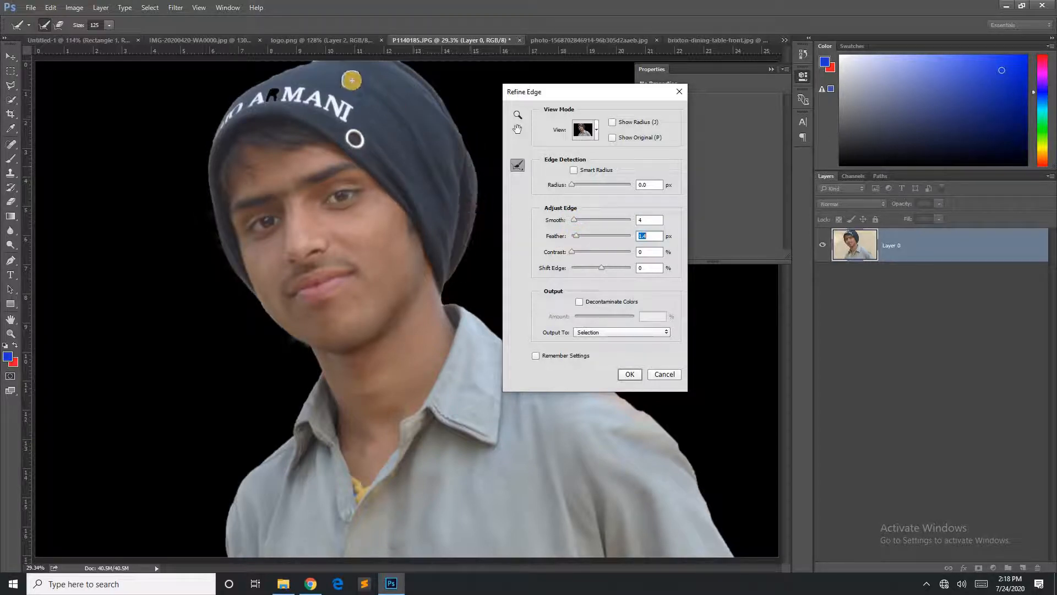
left_click_drag(314, 63, 412, 78)
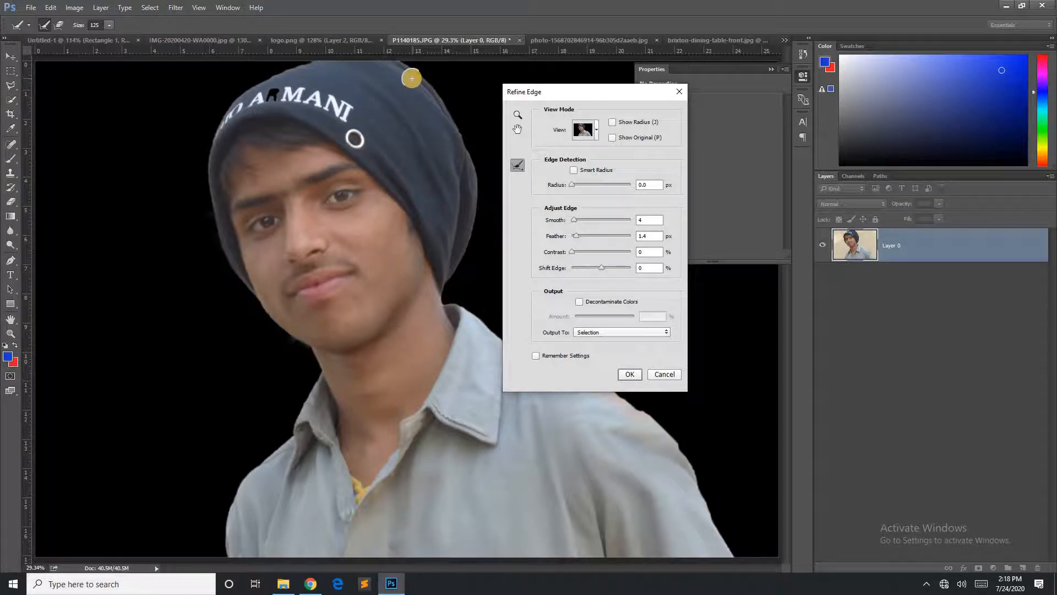
left_click_drag(411, 79, 424, 83)
left_click(582, 234)
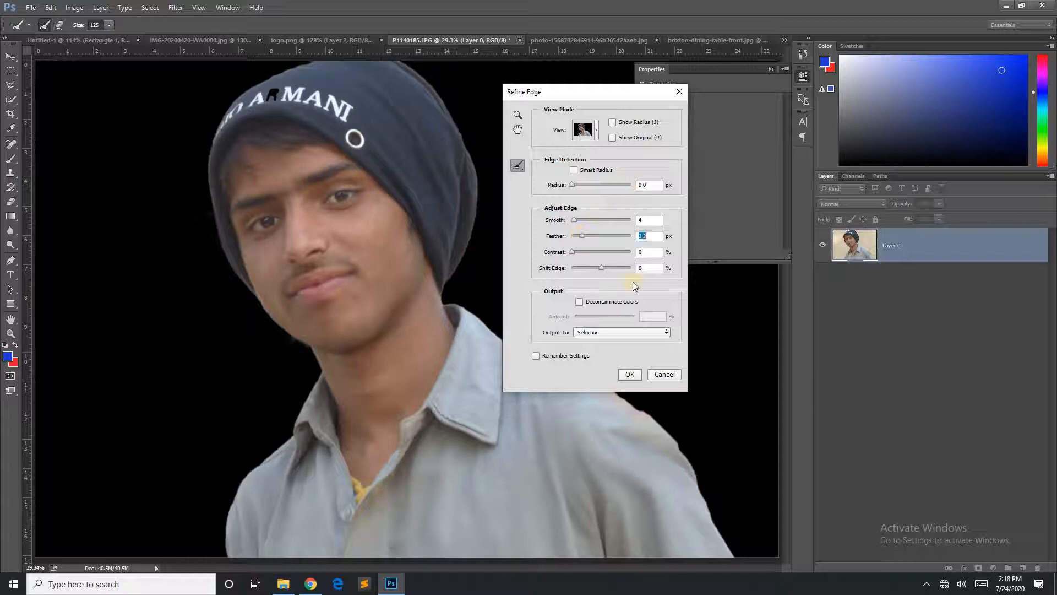
left_click(630, 374)
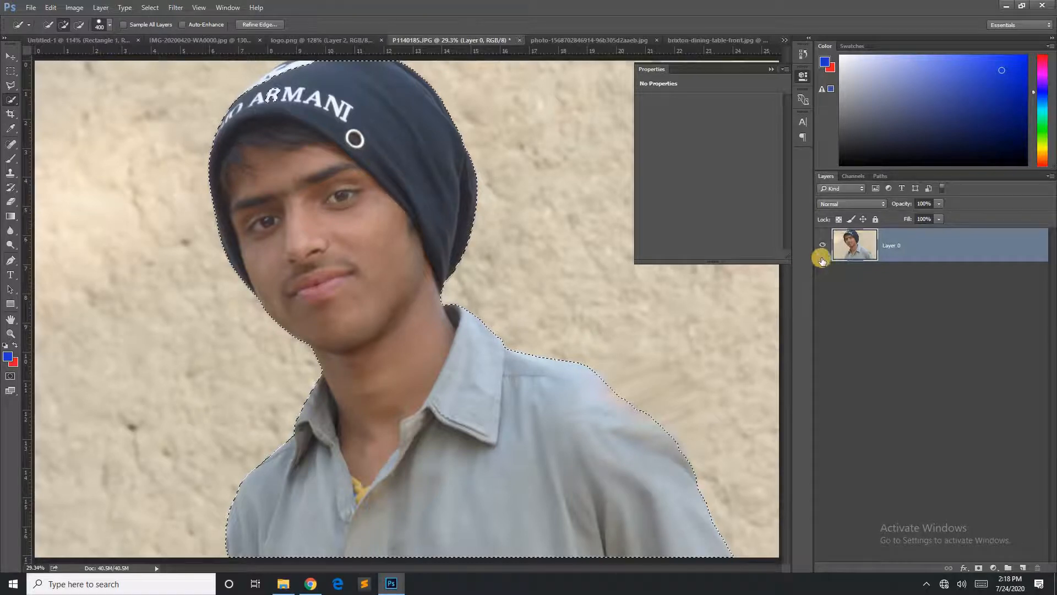
- Copy the refined selection of the man to a new layer and hide Layer 0
key("ctrl+j")
left_click(822, 278)
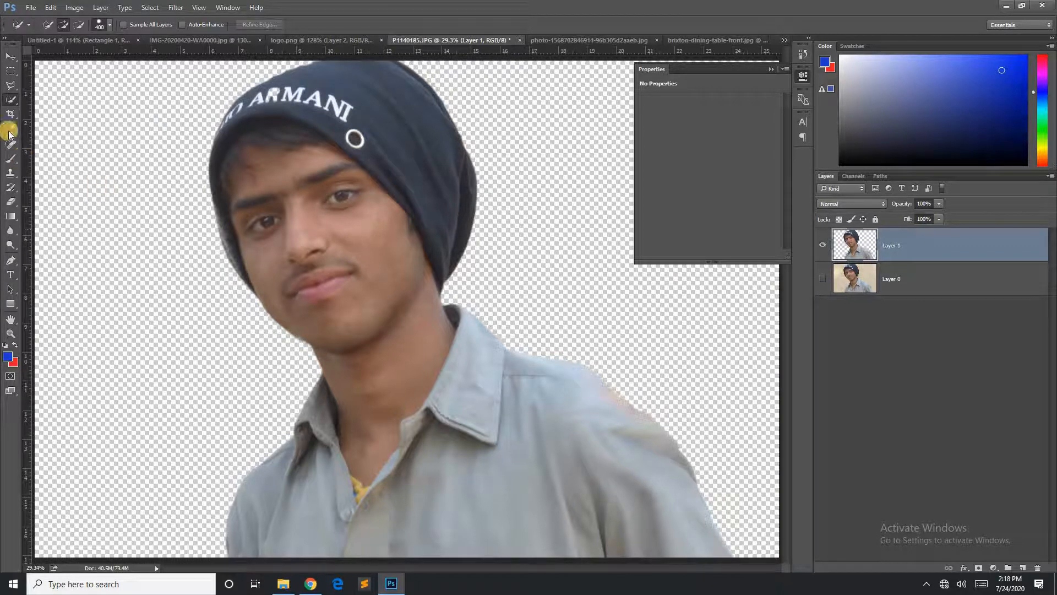
- Activate the Crop Tool, zoom out to show the whole canvas, and collapse the Properties panel
left_click_drag(11, 113, 41, 117)
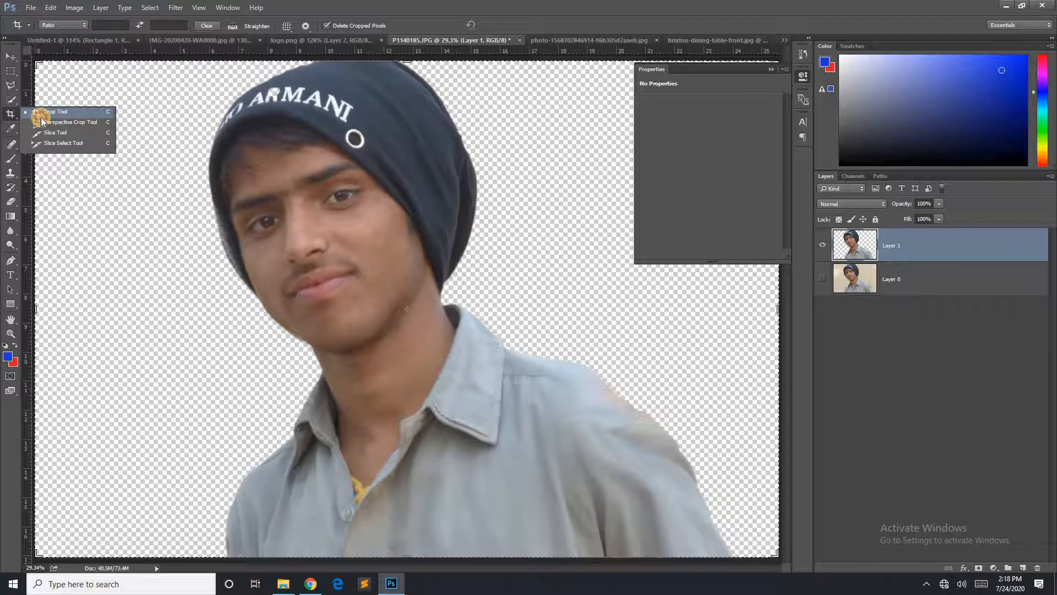
left_click(40, 117)
scroll(106, 223, "down", 1)
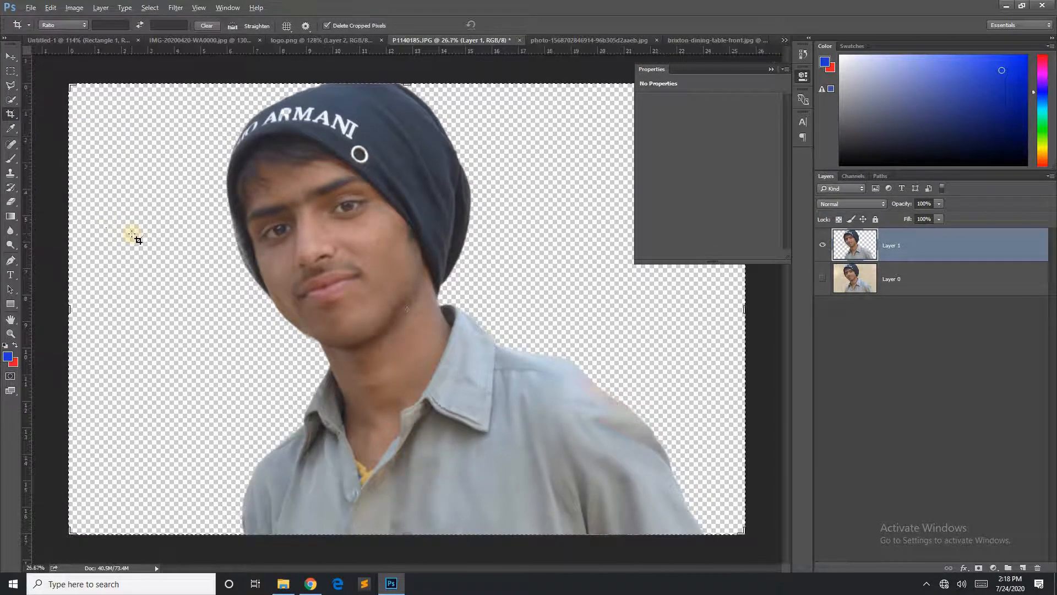
left_click(773, 69)
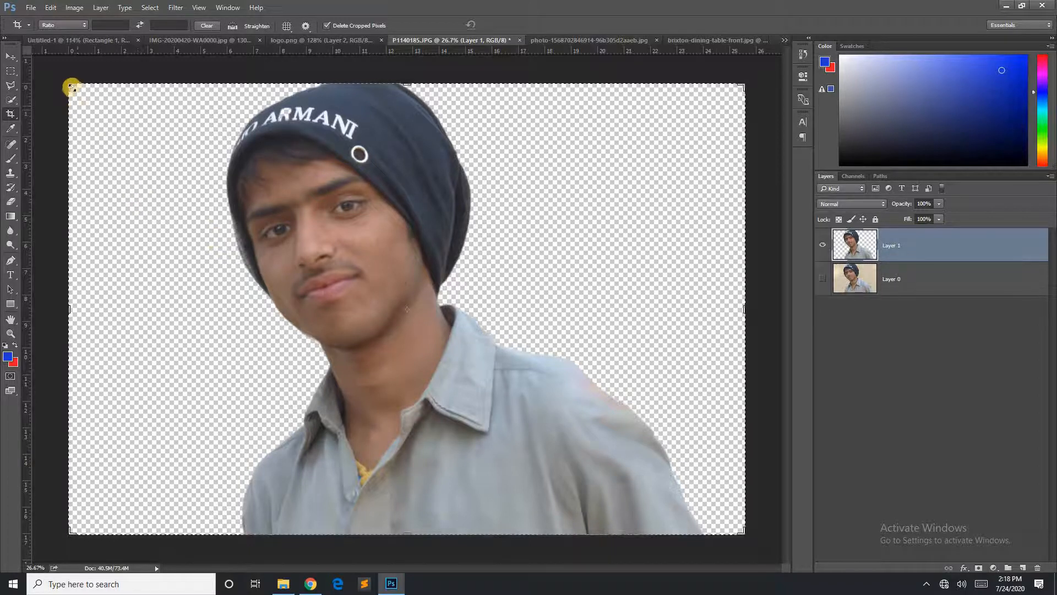
- Try cropping the image to the man's face and upper shirt by moving two opposite crop corners, and undo it
left_click_drag(70, 85, 127, 117)
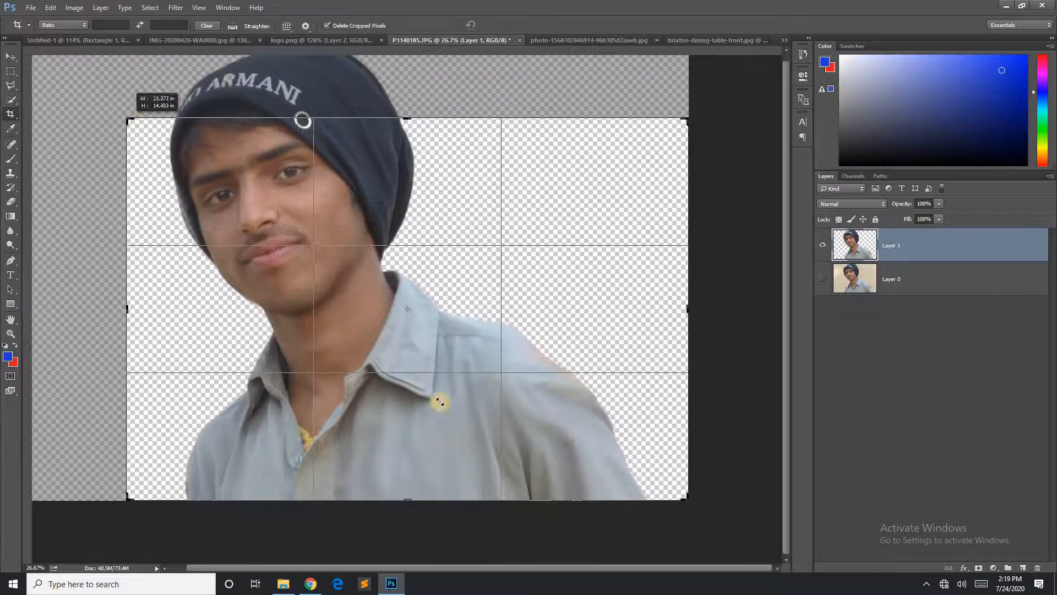
left_click_drag(686, 500, 576, 474)
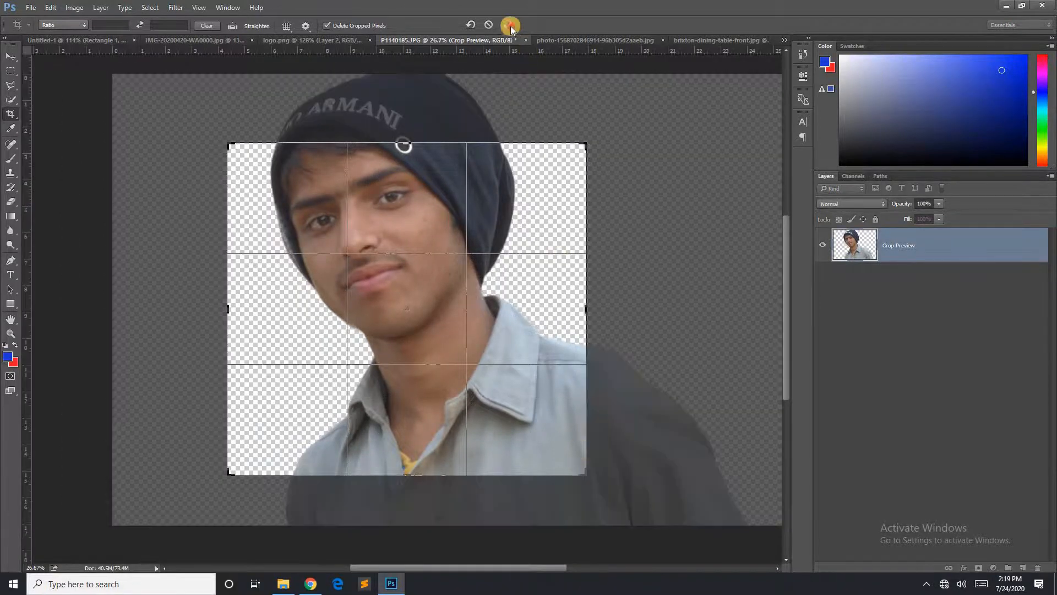
left_click(511, 26)
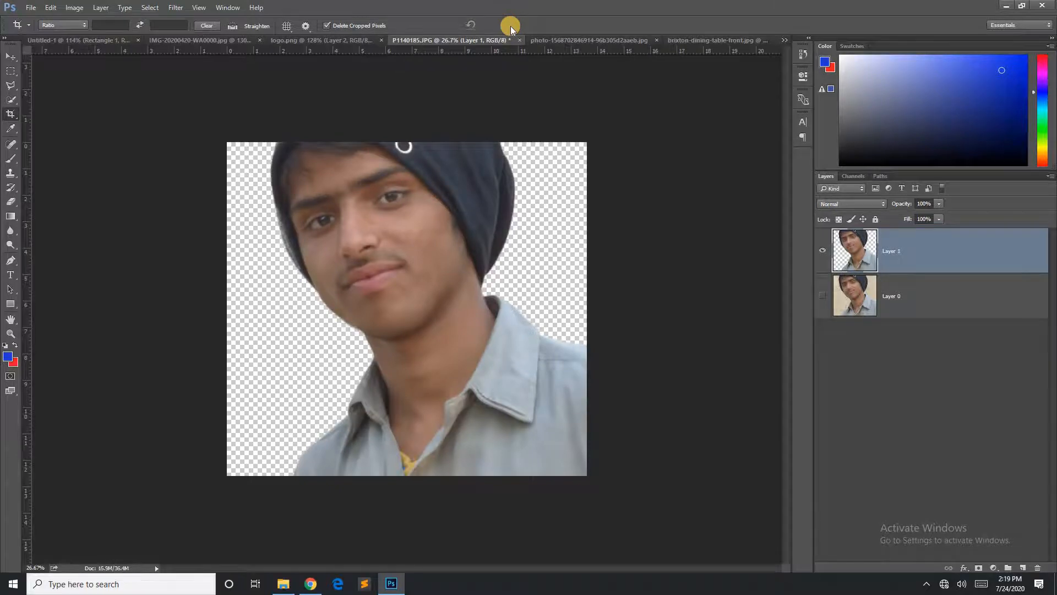
key("ctrl+z")
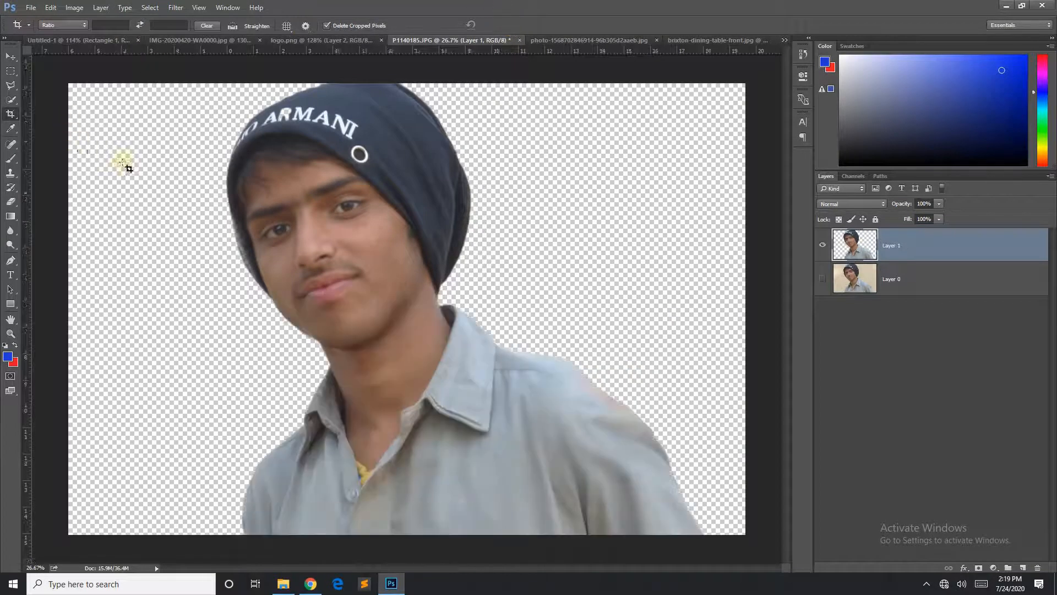
- Crop the image to a square frame around the man's head and collar
left_click_drag(179, 110, 496, 405)
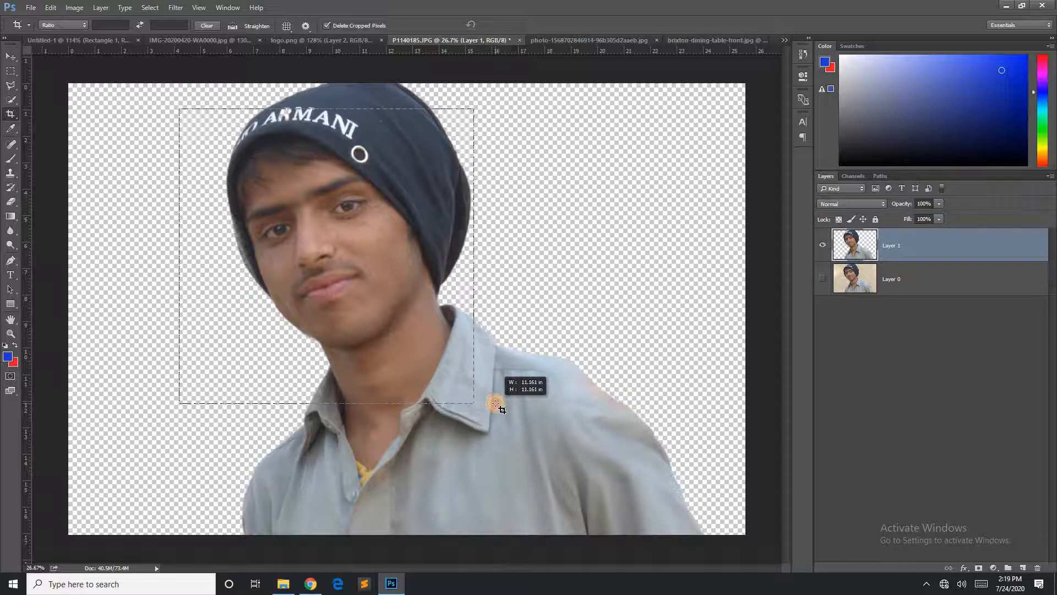
left_click_drag(495, 403, 506, 527)
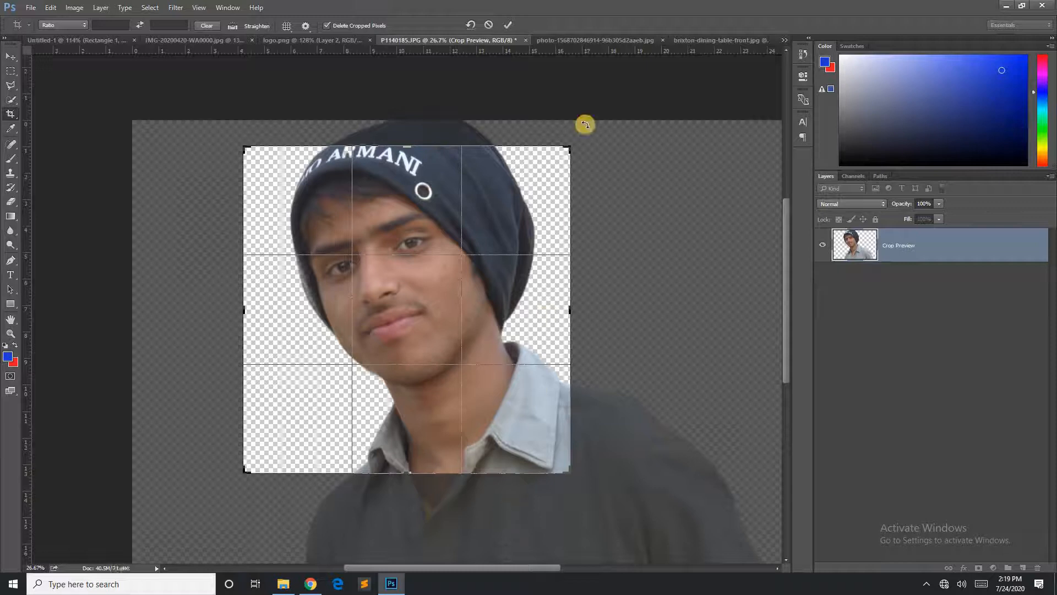
left_click(508, 25)
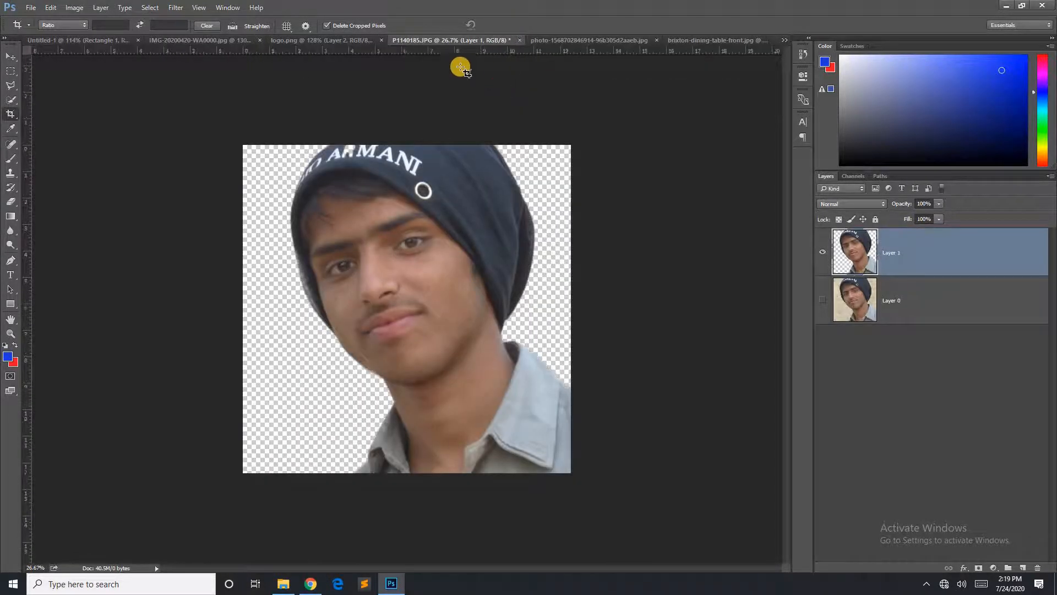
- Activate the Eyedropper Tool and switch to the Untitled-1 document with the red rectangle
left_click(10, 128)
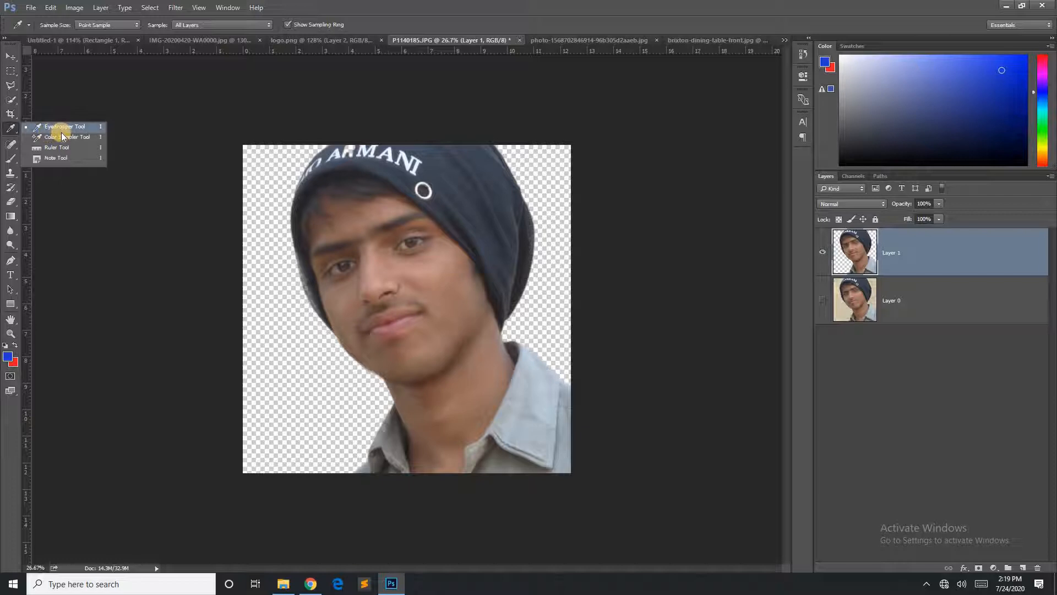
left_click(281, 117)
key("ctrl+Tab")
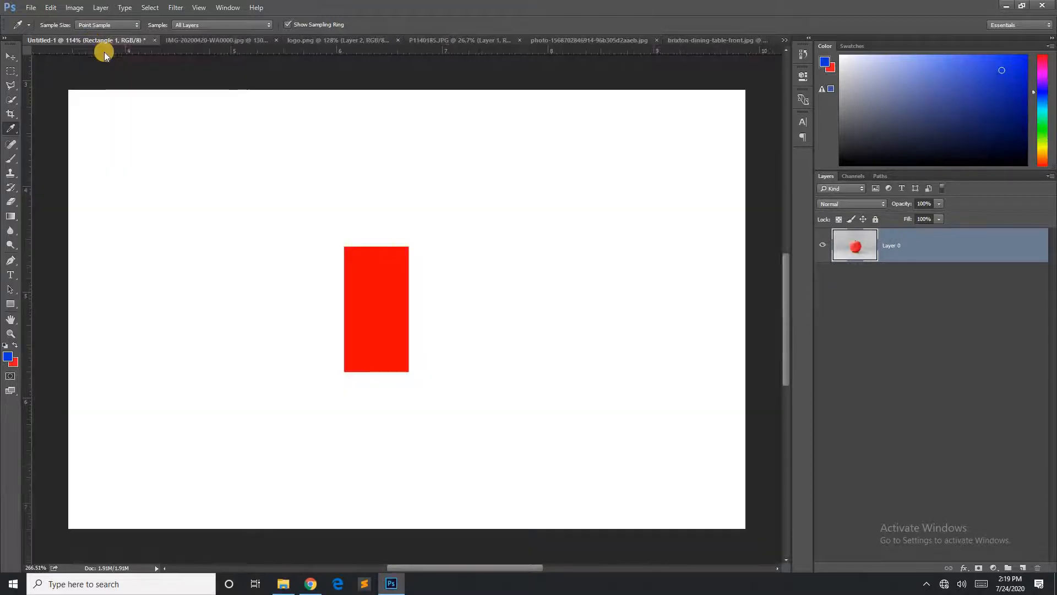
left_click(92, 41)
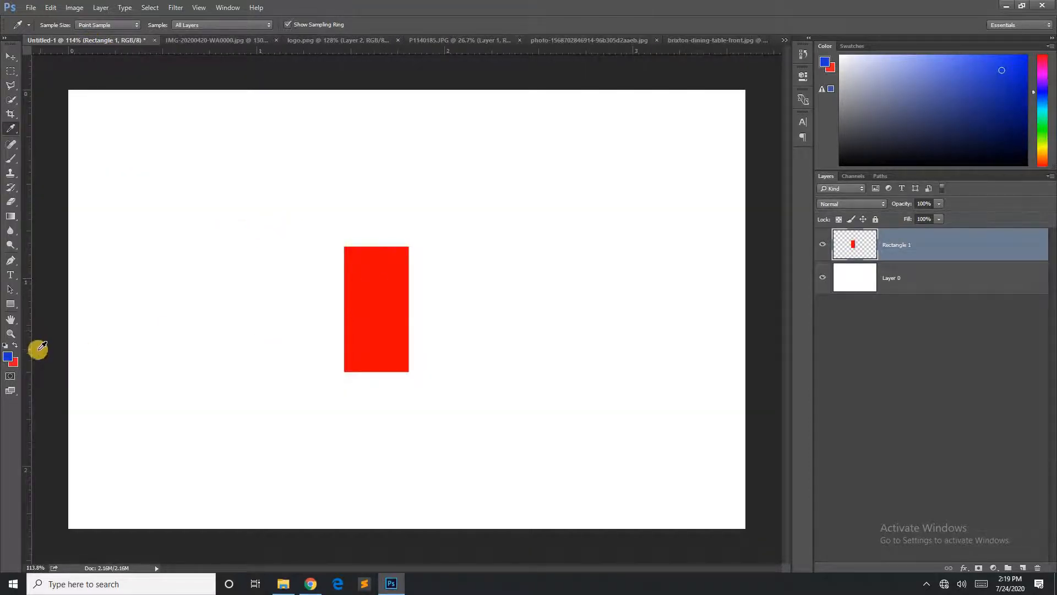
- Draw a rectangular marquee about 0.5 in square in the white area above and left of the red rectangle
left_click(11, 71)
left_click(54, 74)
left_click_drag(138, 152, 239, 255)
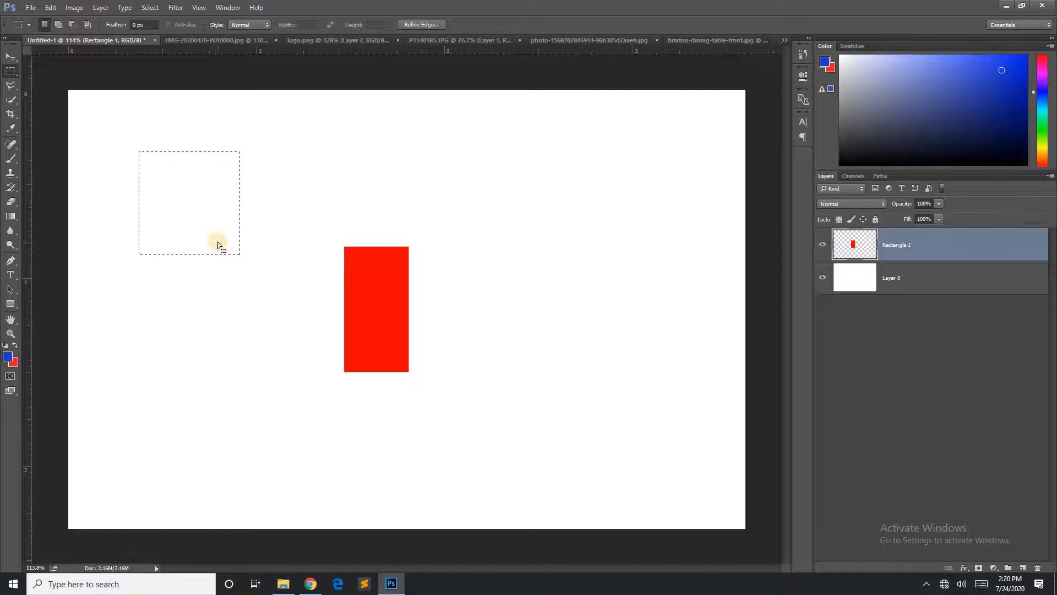
- Add a new layer and sample the red rectangle's colour as the foreground colour with the Eyedropper Tool
left_click(1024, 570)
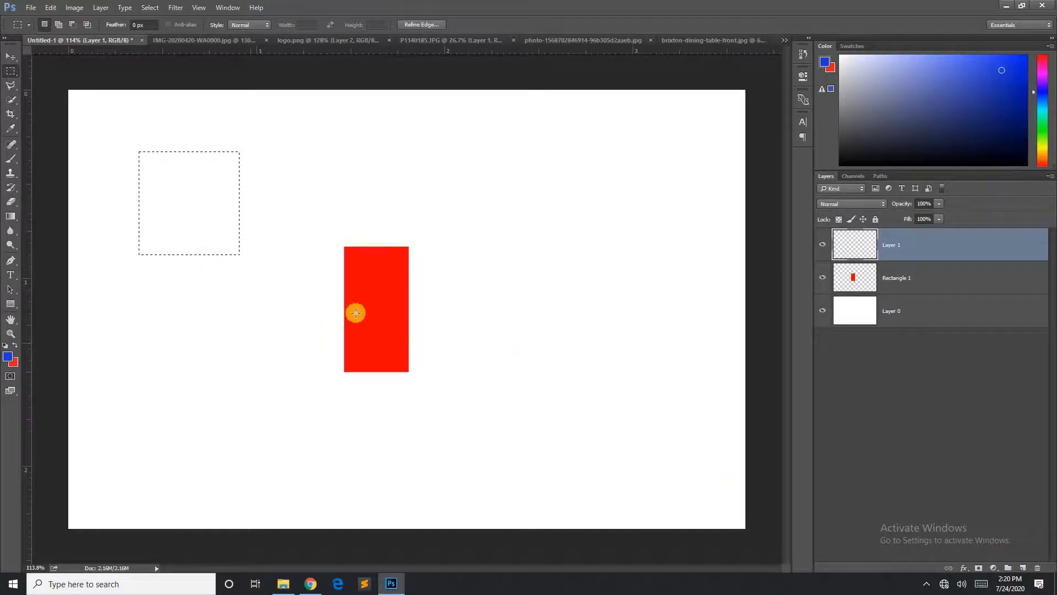
left_click(10, 132)
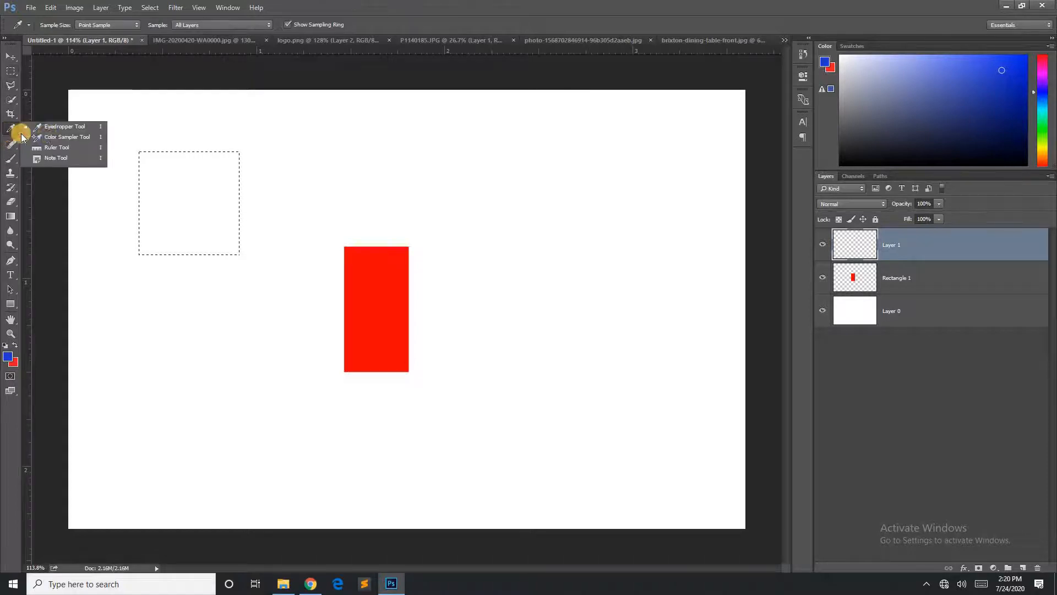
left_click(55, 130)
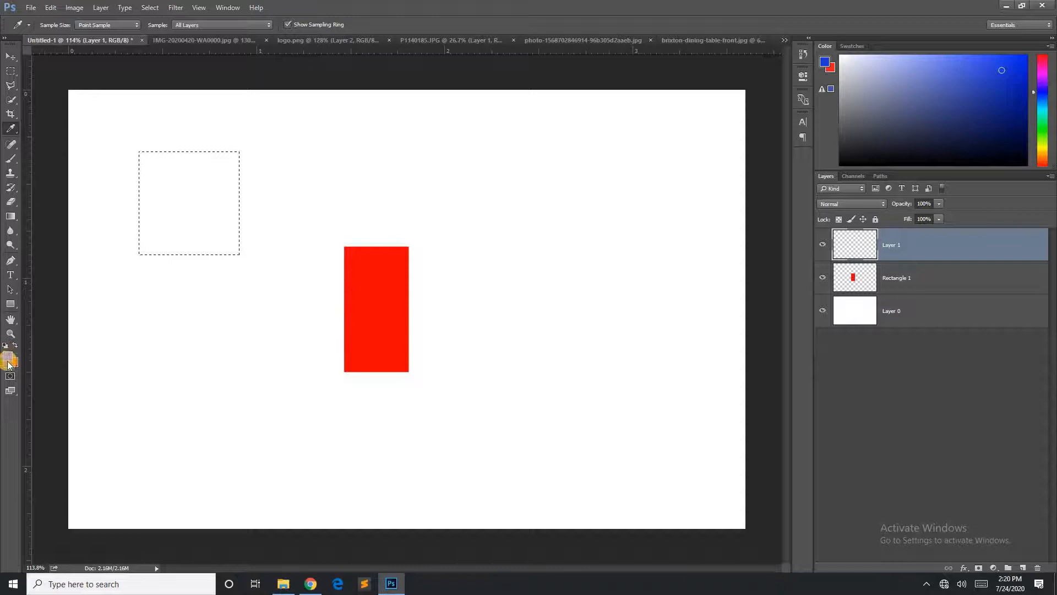
left_click(340, 322)
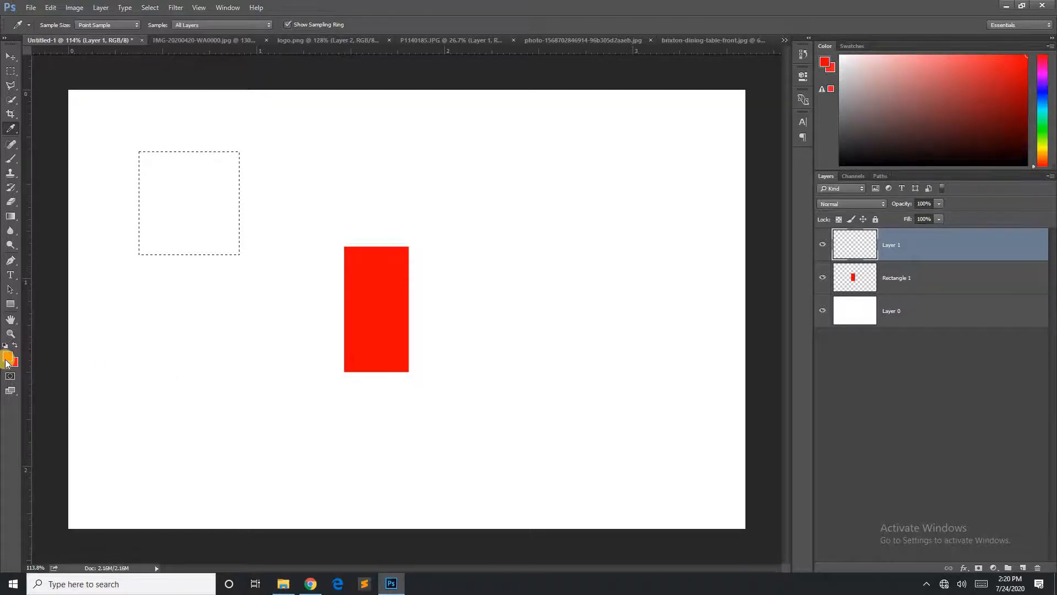
- Fill the square selection with the red foreground colour using the Paint Bucket Tool, and deselect it
left_click(9, 220)
left_click(88, 226)
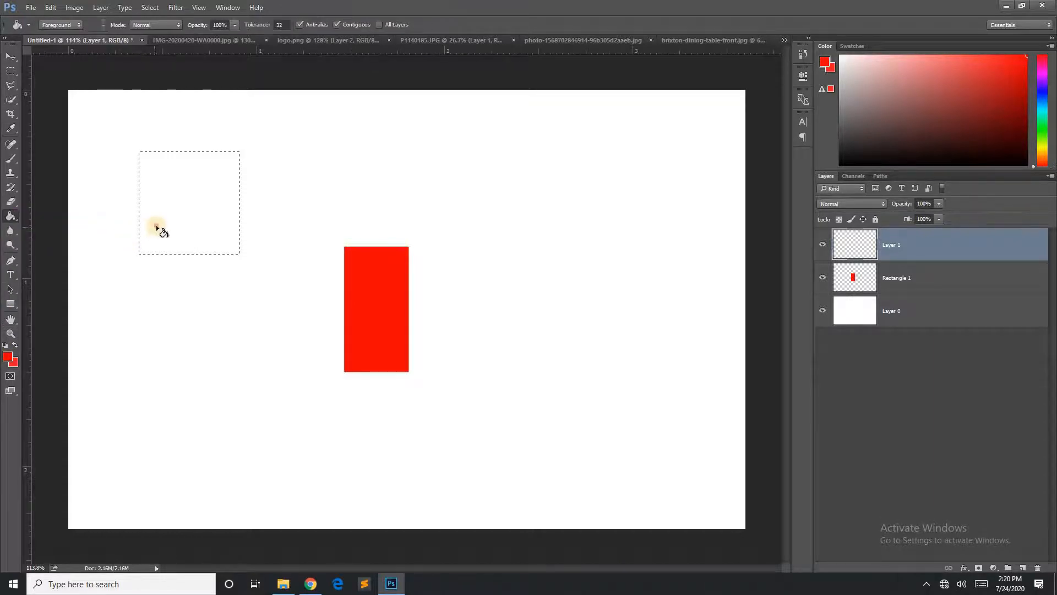
left_click(157, 227)
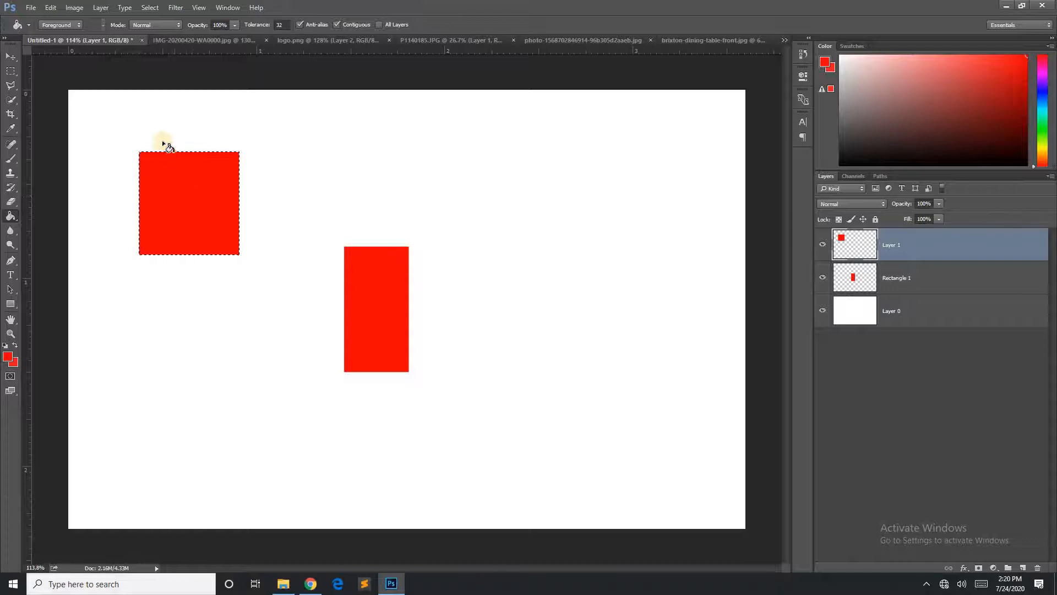
left_click(152, 12)
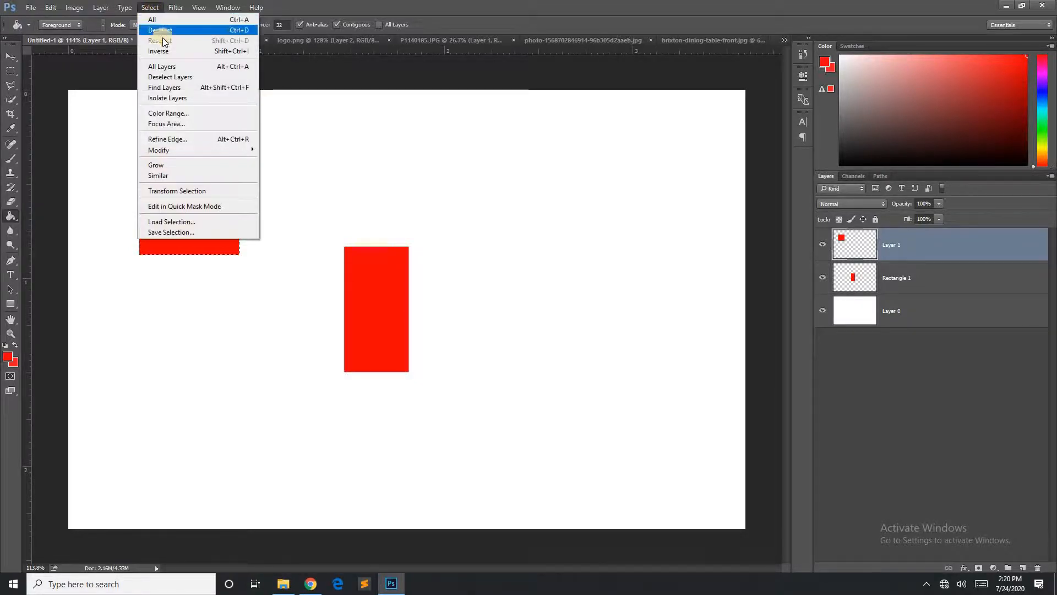
left_click(160, 30)
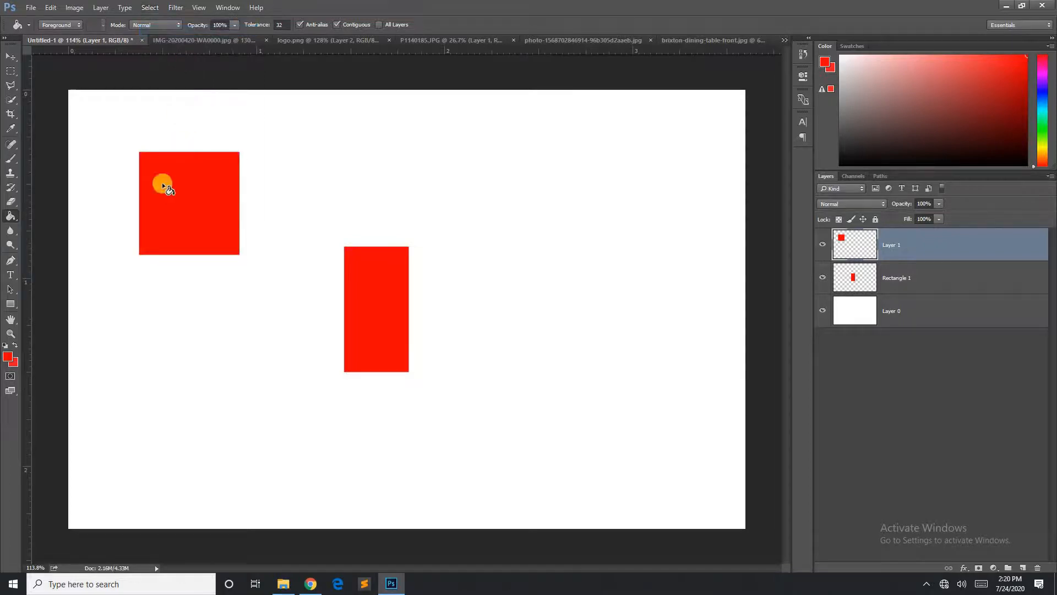
- Activate the Spot Healing Brush Tool and make Layer 0 visible in the P1140185.JPG portrait document
left_click(10, 144)
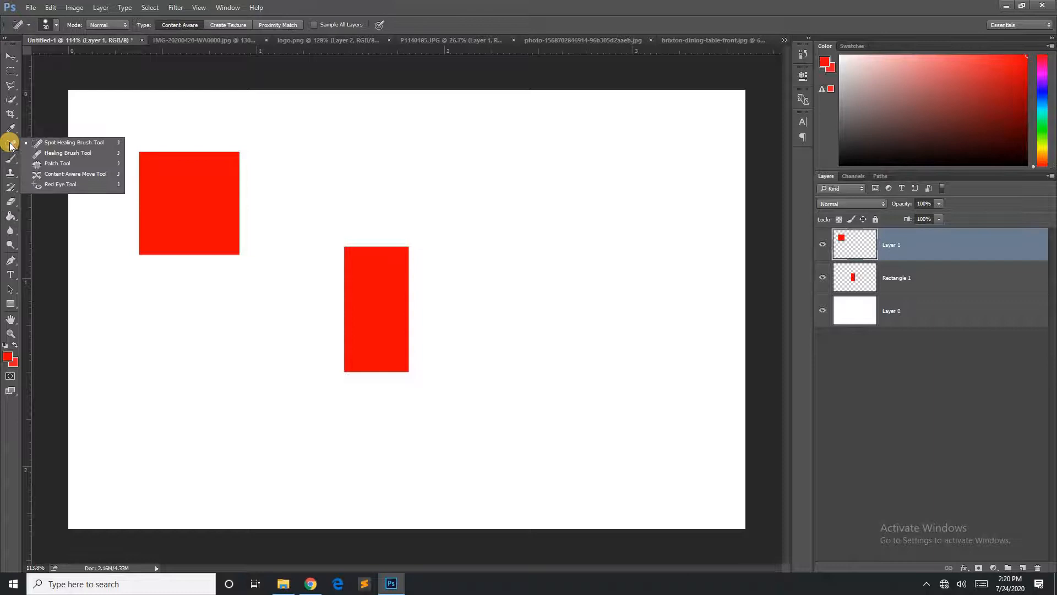
left_click(61, 143)
left_click(573, 45)
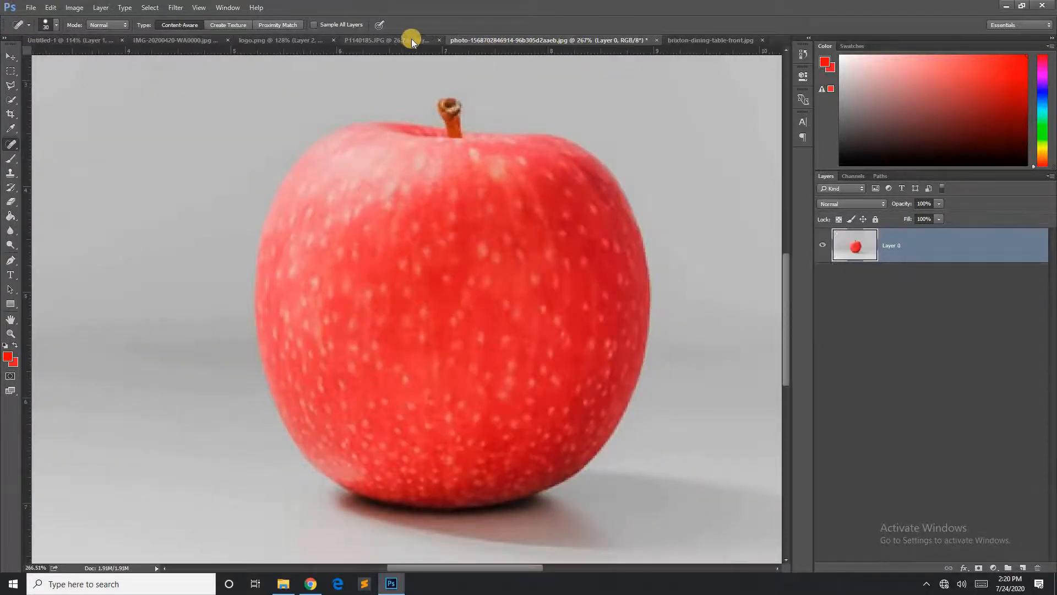
left_click(404, 39)
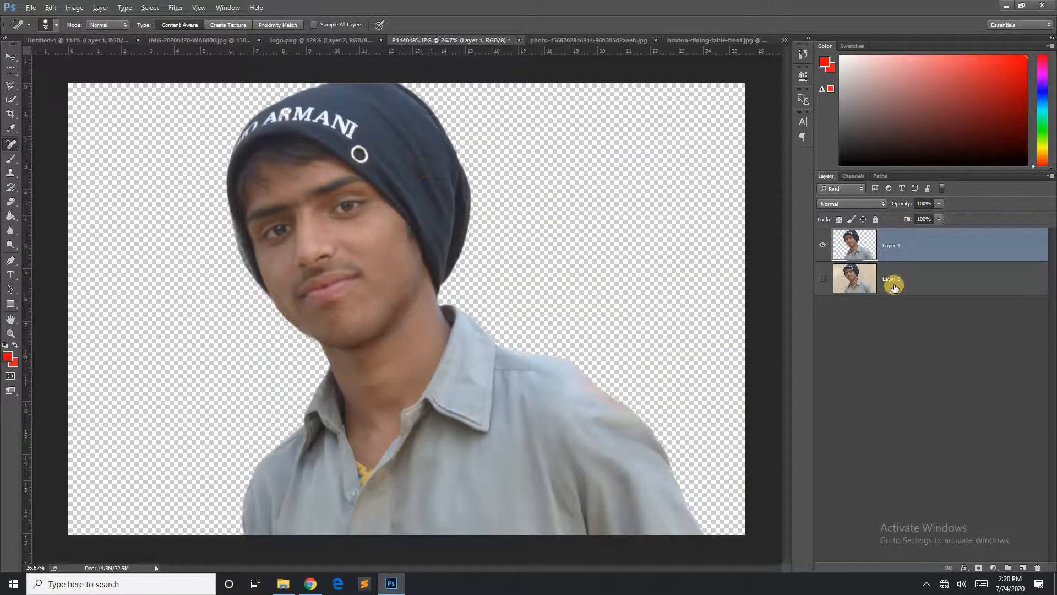
left_click(823, 278)
- Size the Spot Healing Brush to 20 px for retouching the small blemishes on the man's cheek
scroll(336, 231, "up", 2)
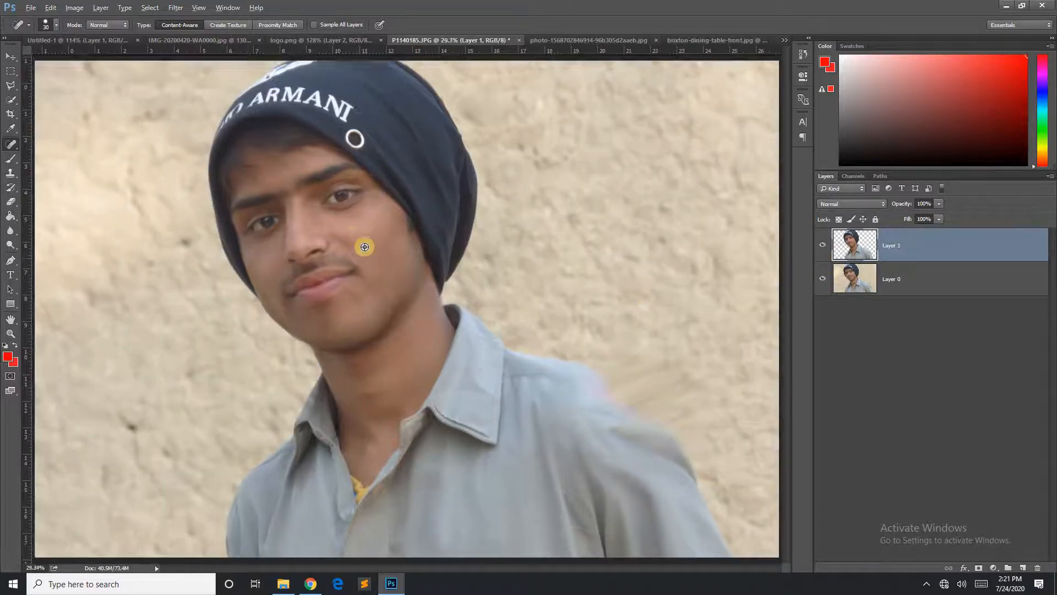
scroll(352, 229, "up", 5)
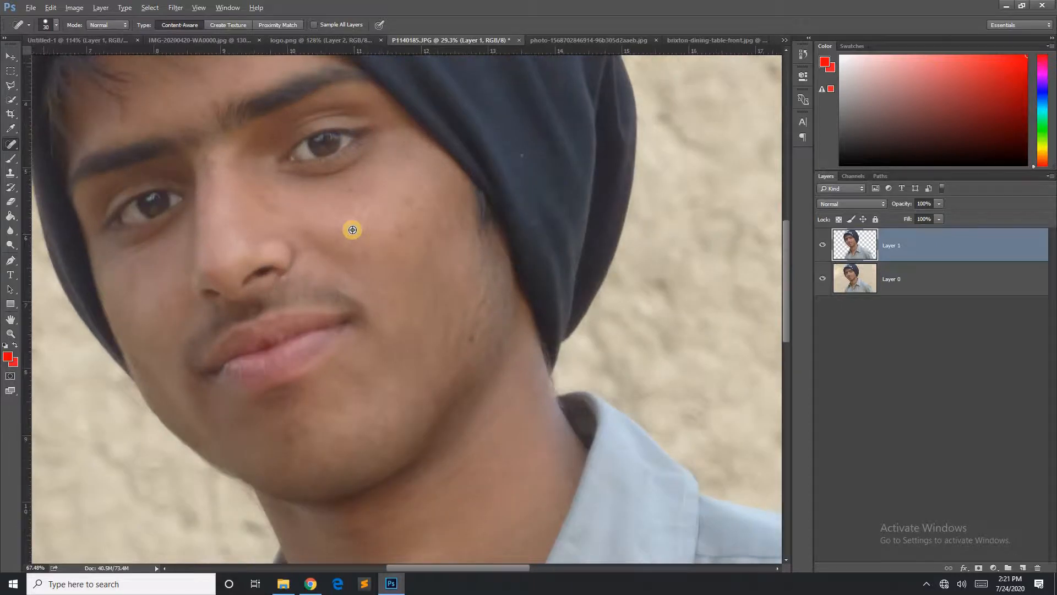
scroll(352, 230, "up", 4)
scroll(354, 230, "up", 4)
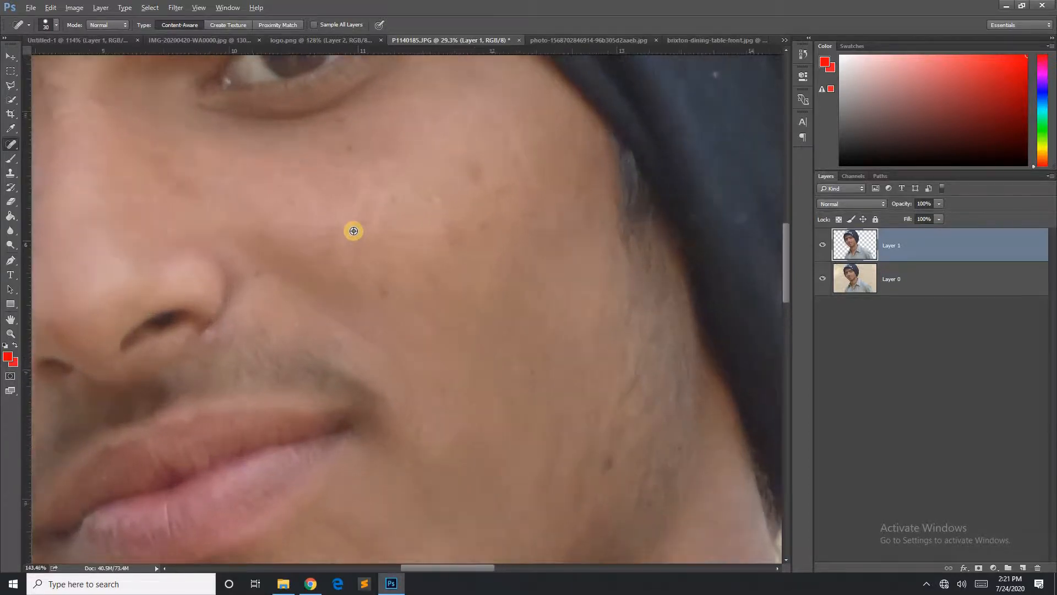
scroll(354, 230, "down", 2)
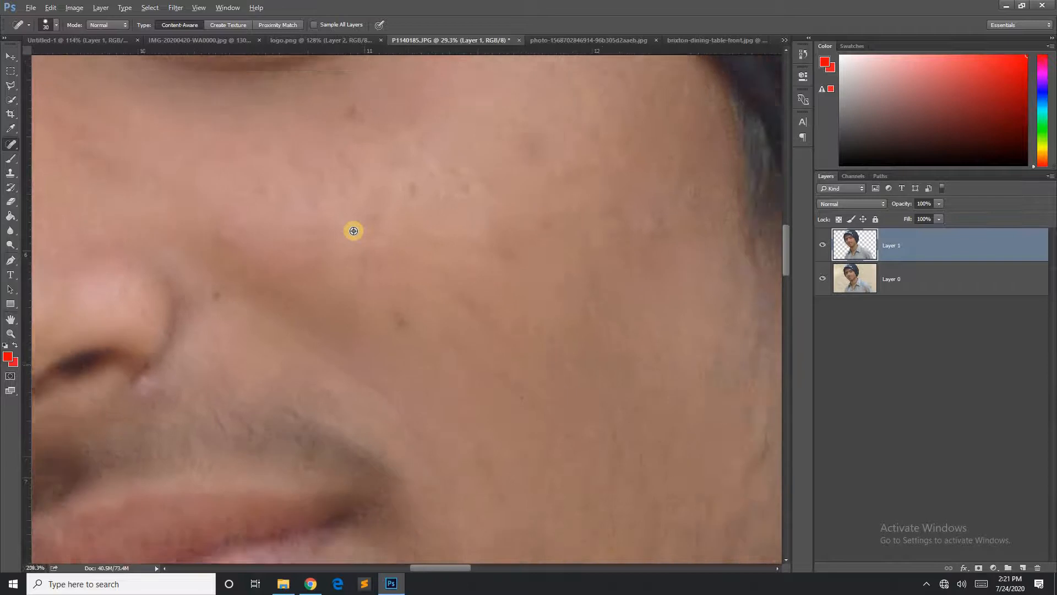
scroll(354, 231, "down", 2)
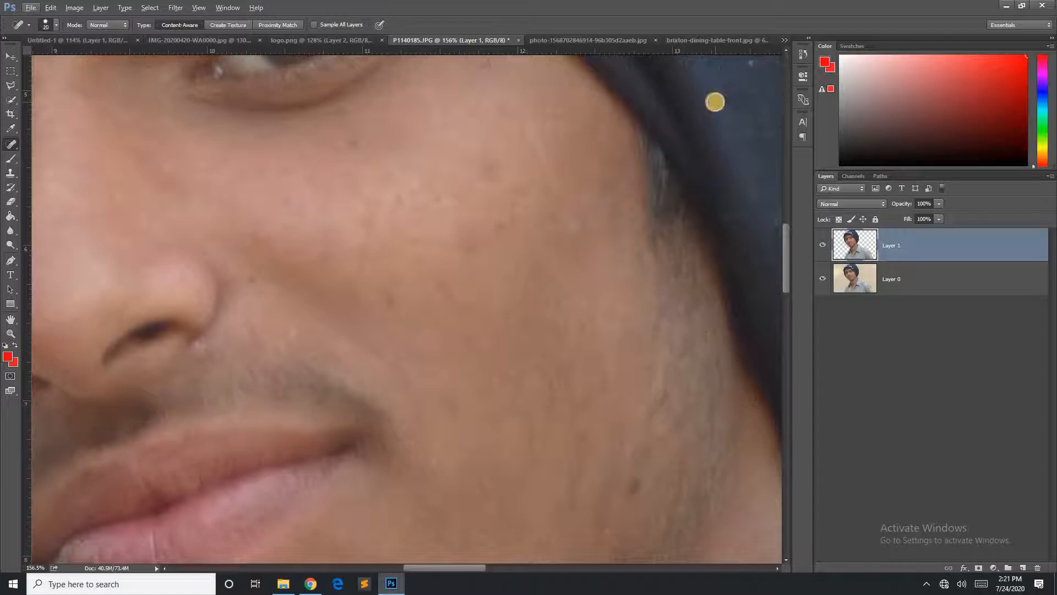
key("bracketright")
key("bracketright")
key("bracketright")
key("bracketleft")
key("bracketleft")
key("bracketleft")
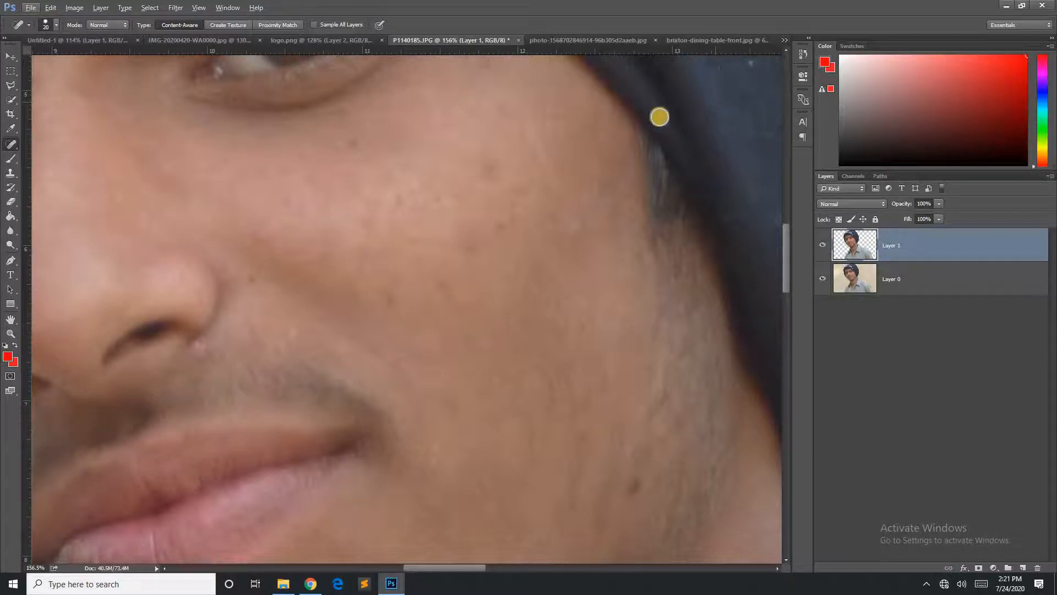
- Heal the dark spots on the man's cheek and jaw, and toggle Layer 1's visibility to compare the retouching
left_click(351, 141)
left_click(354, 144)
left_click(354, 143)
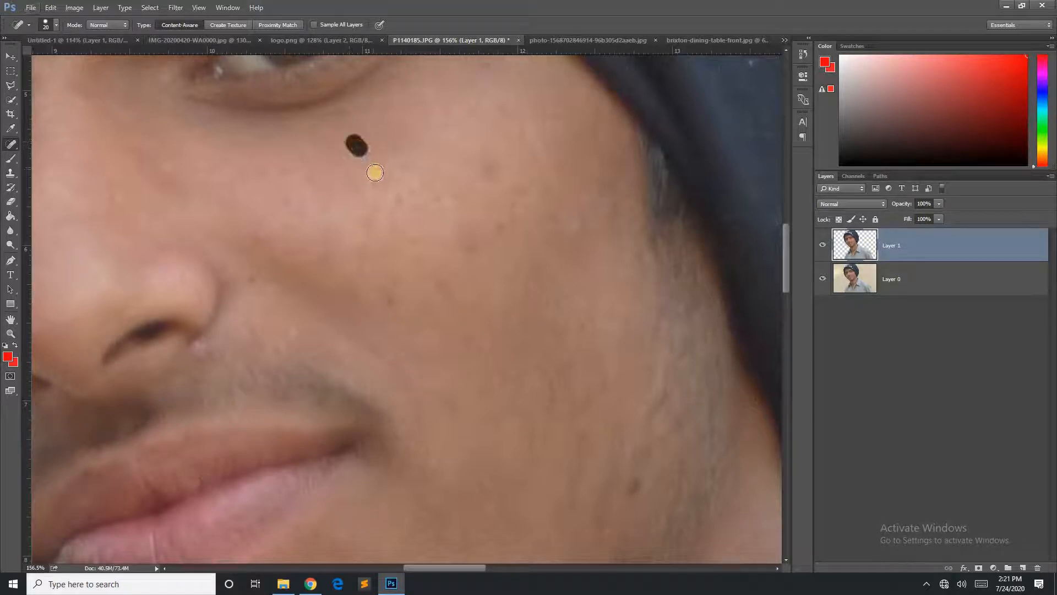
left_click(404, 208)
left_click(473, 236)
left_click_drag(461, 232, 469, 254)
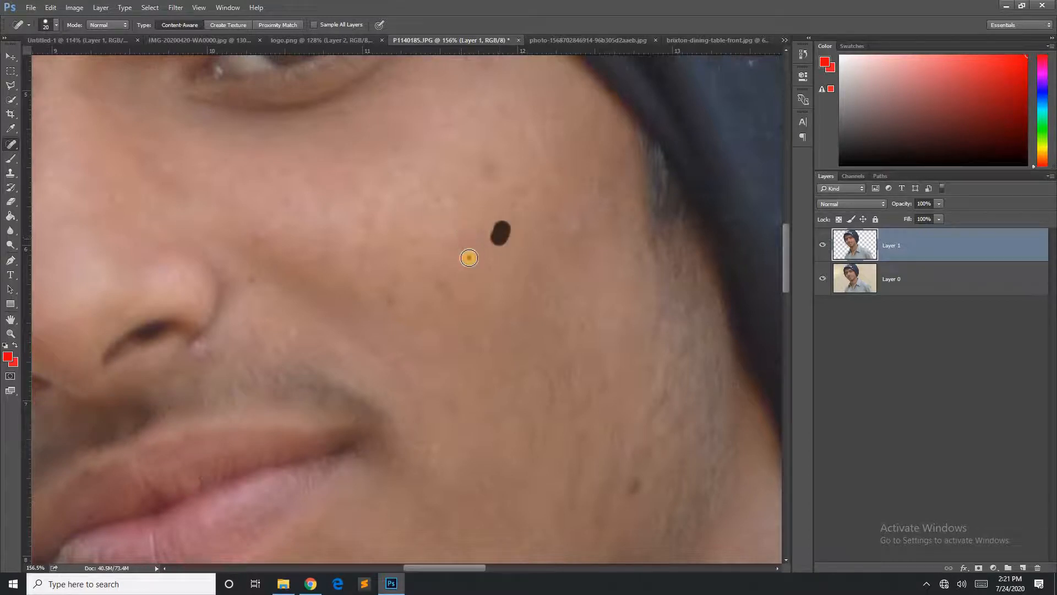
left_click_drag(456, 299, 442, 277)
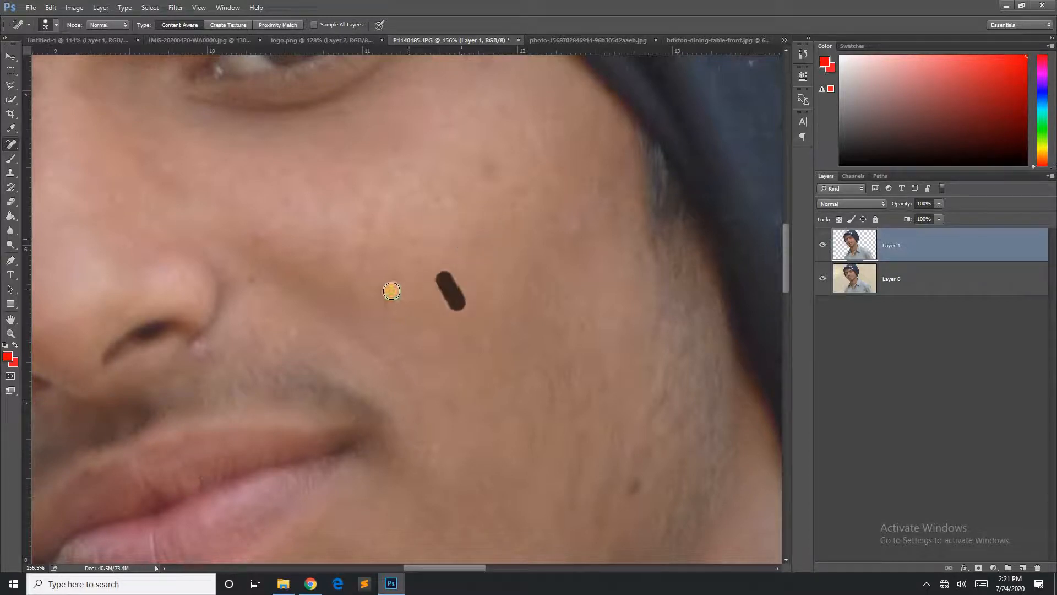
left_click_drag(483, 161, 491, 186)
left_click_drag(631, 500, 634, 480)
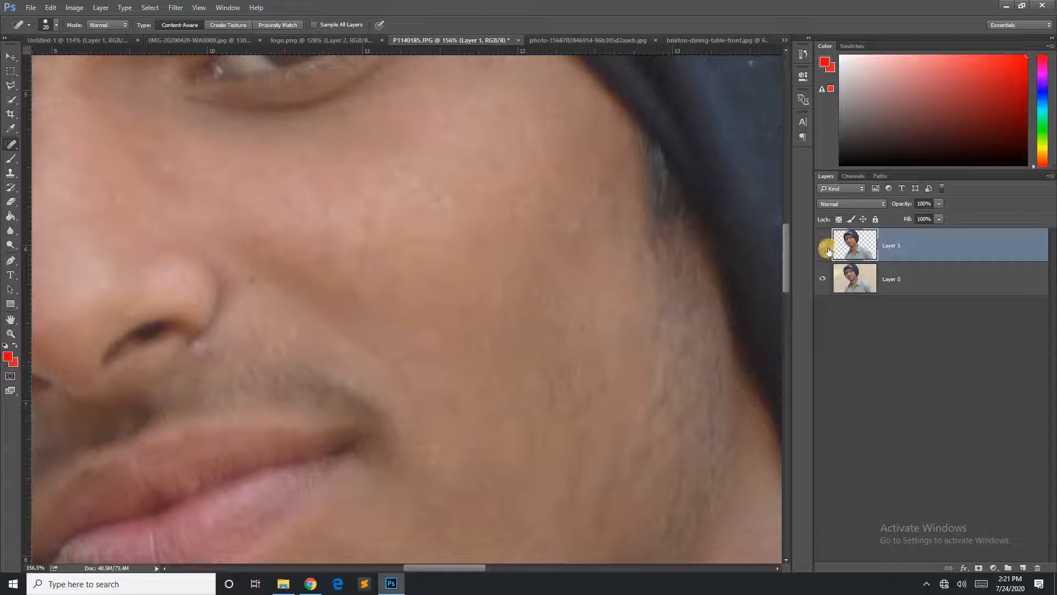
left_click(825, 249)
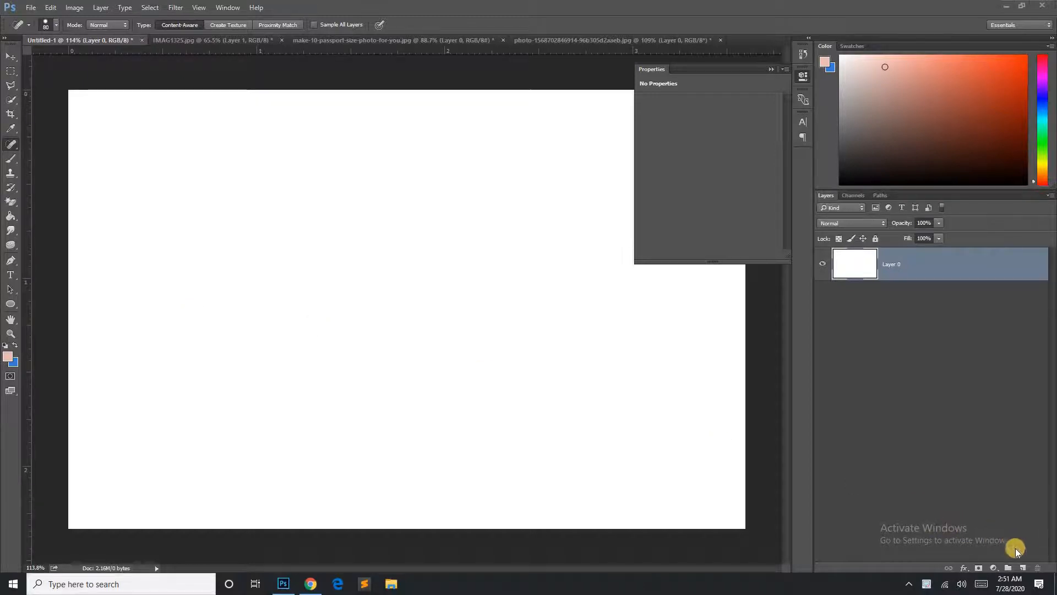
- Add a new layer above Layer 0 in the Untitled-1 document and activate the Brush Tool
left_click(1023, 567)
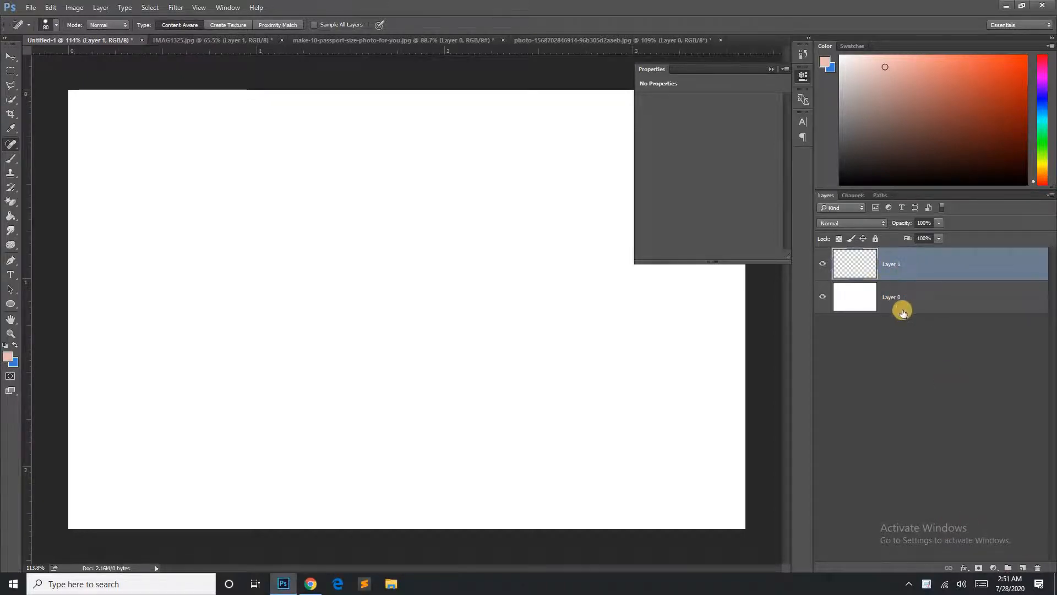
left_click(11, 158)
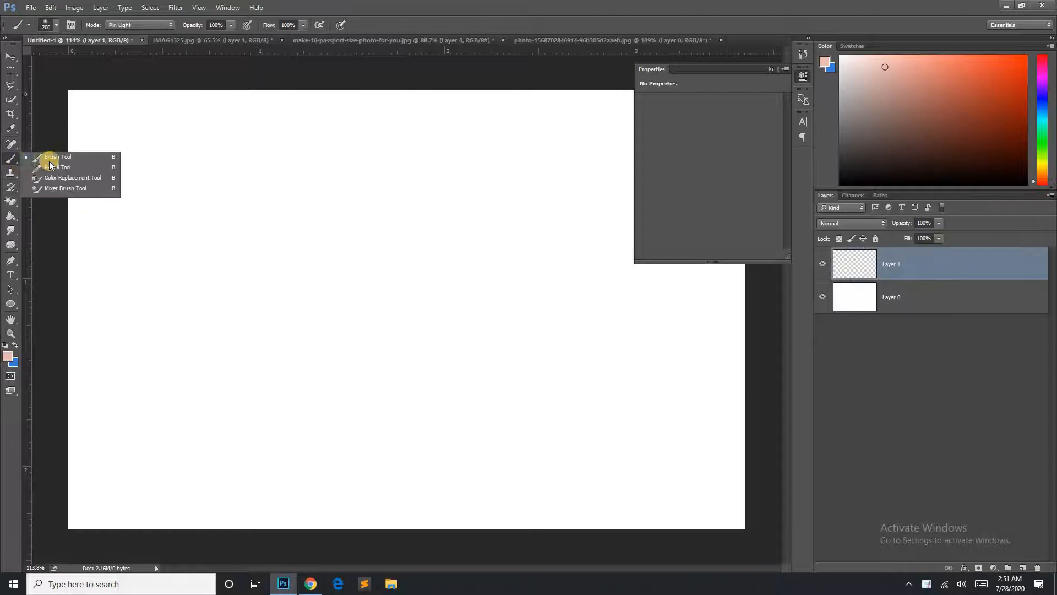
left_click(117, 157)
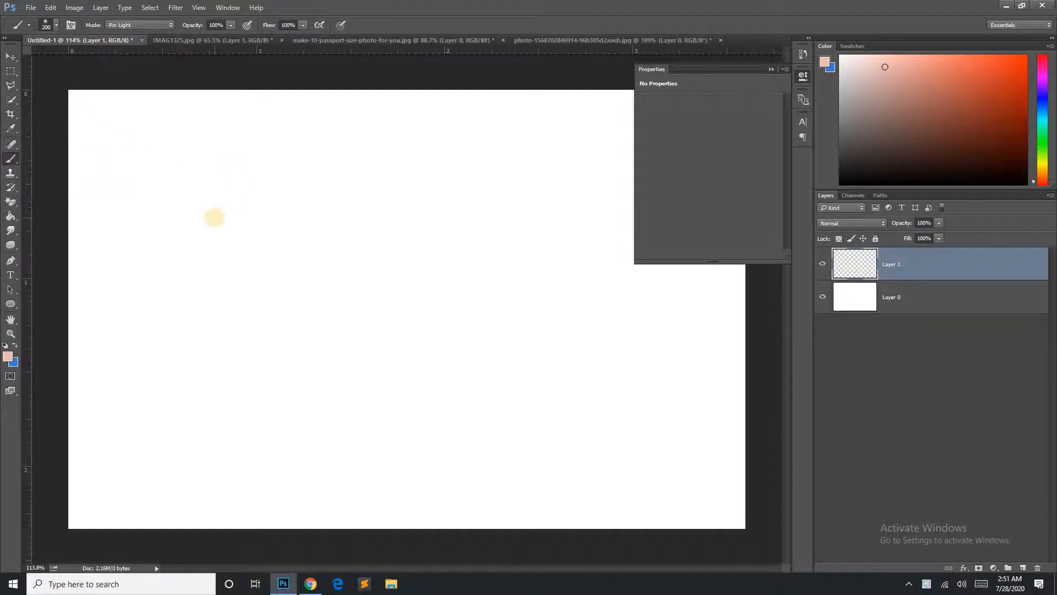
- Try a wavy stroke across the middle of the canvas with the soft brush at 57 px, and undo it
left_click(57, 25)
left_click(81, 59)
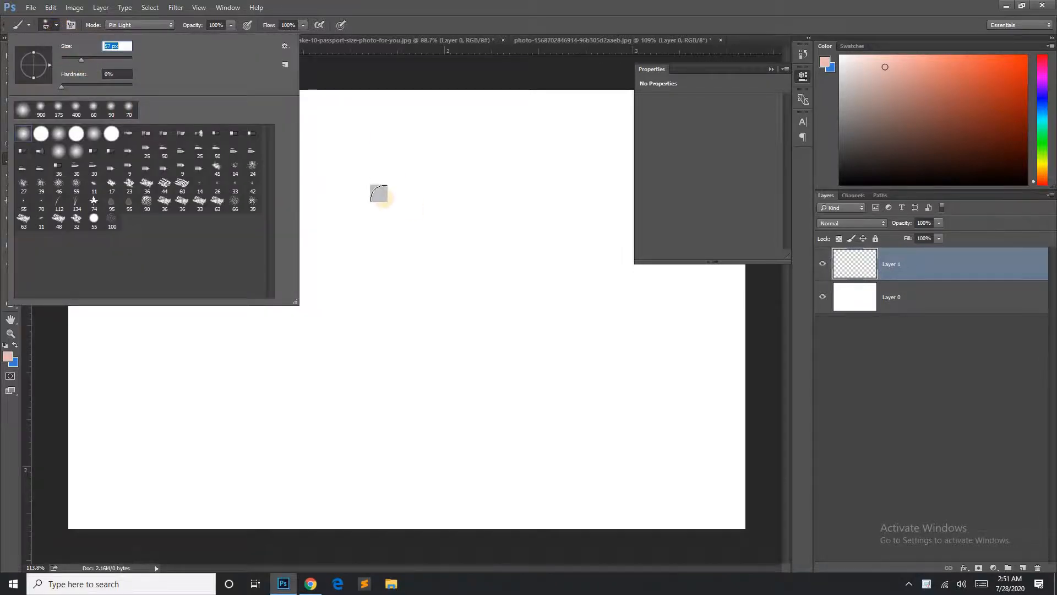
left_click_drag(347, 185, 413, 255)
mouse_move(488, 309)
left_mouse_down()
mouse_move(530, 365)
mouse_move(636, 384)
mouse_move(652, 355)
left_mouse_up()
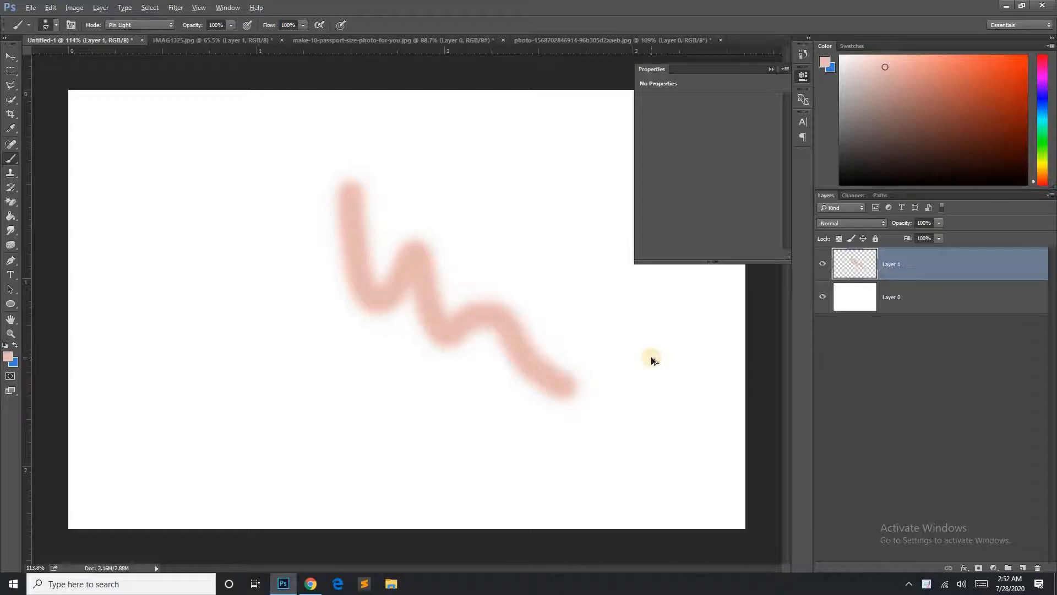
key("ctrl+z")
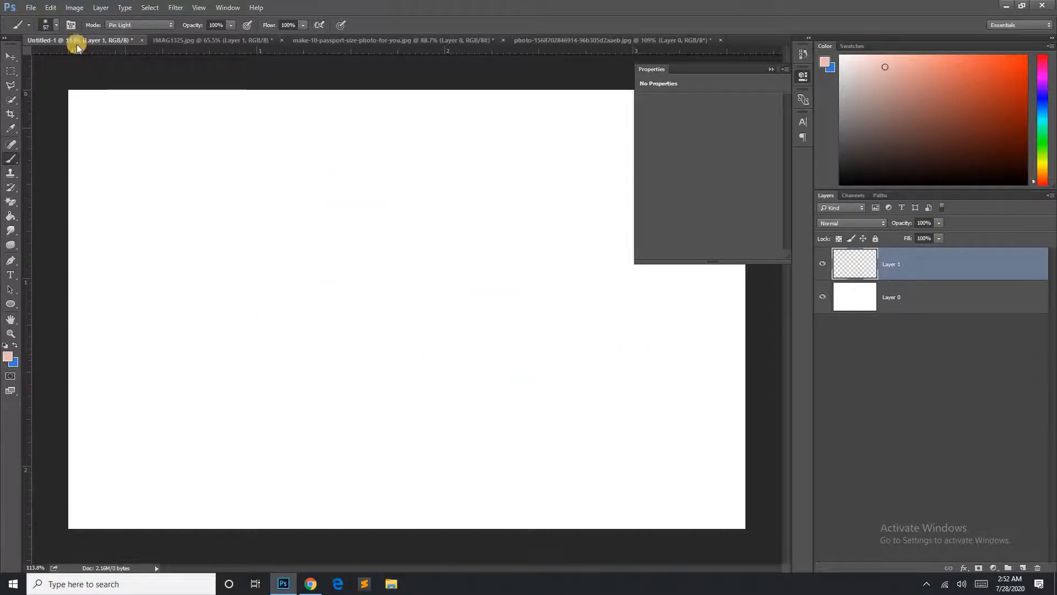
- Try a zigzag stroke on the canvas with the textured 44 px brush preset, and undo it
left_click(58, 26)
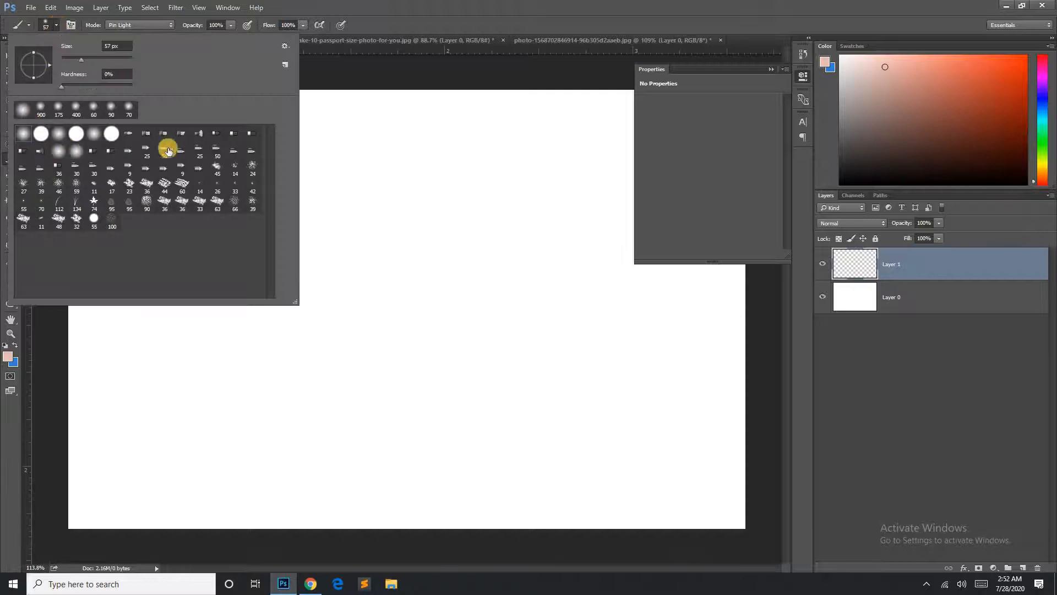
left_click(165, 183)
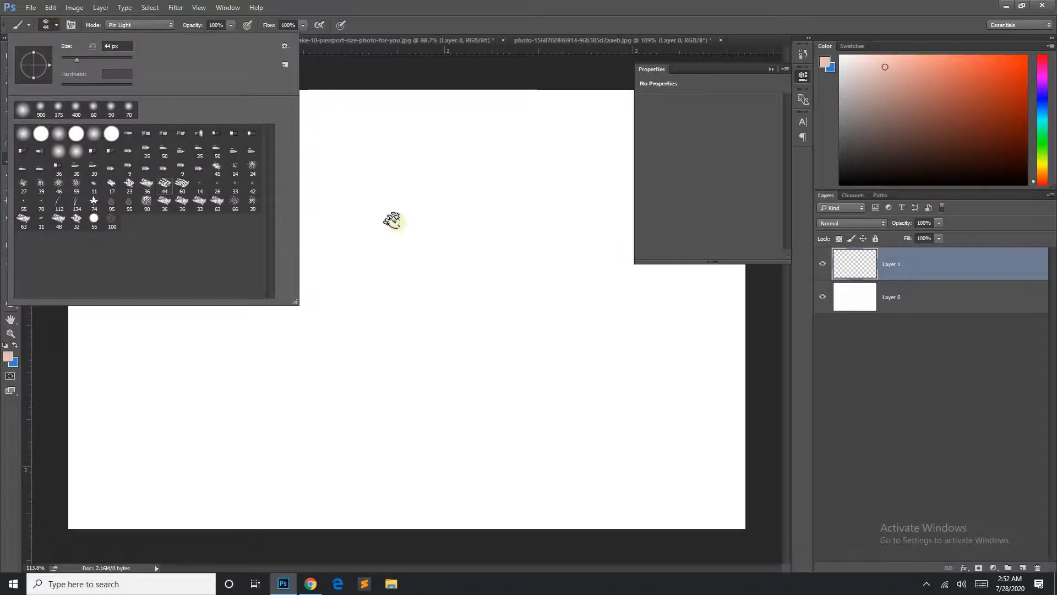
left_click(385, 216)
left_click_drag(454, 284, 602, 303)
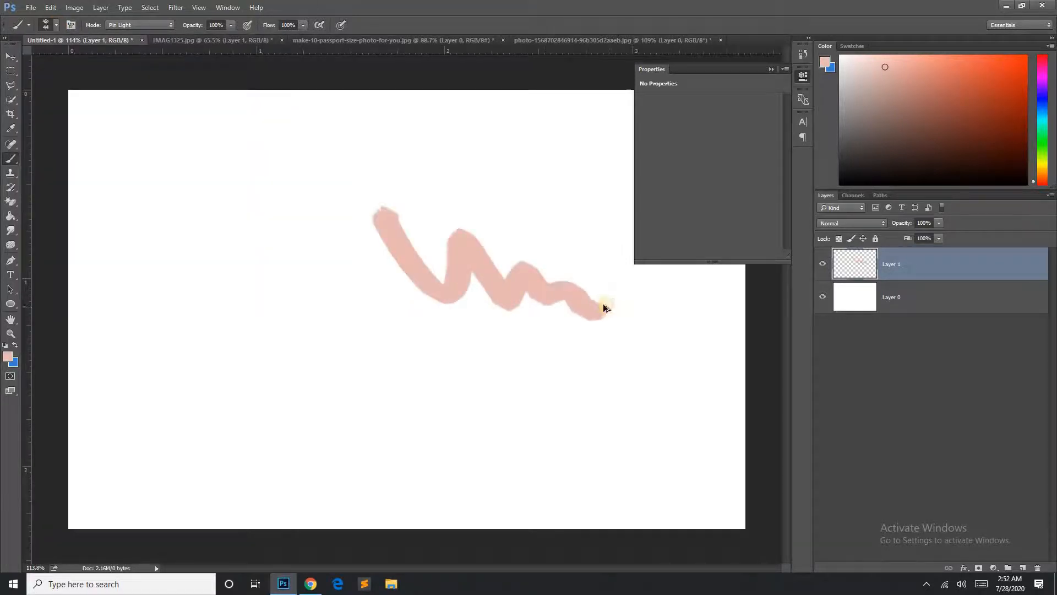
key("ctrl+z")
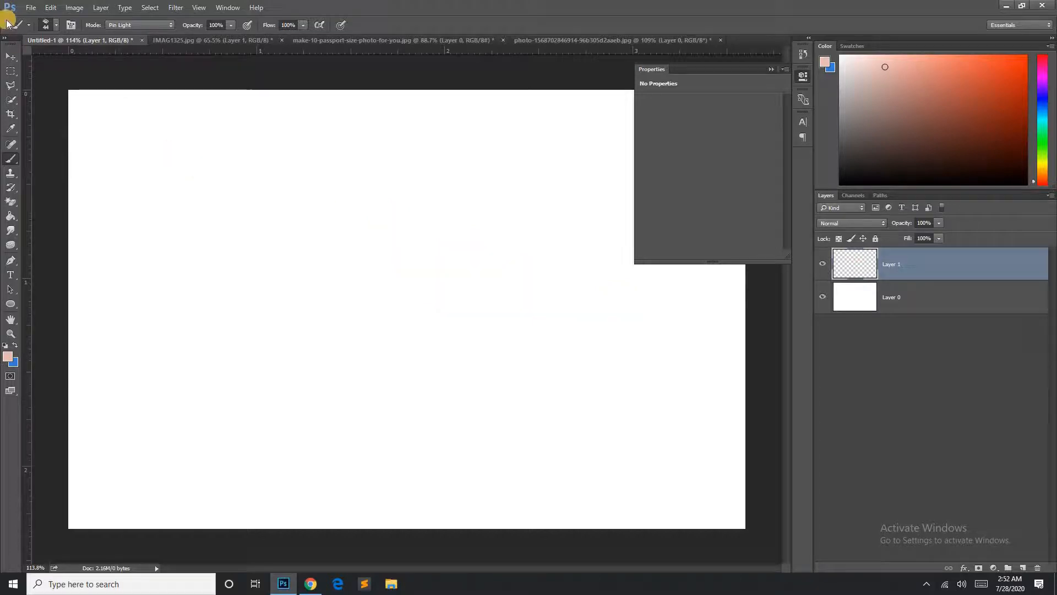
- Select the first soft round brush preset, keeping a size of 44 px and 0% hardness
left_click(54, 25)
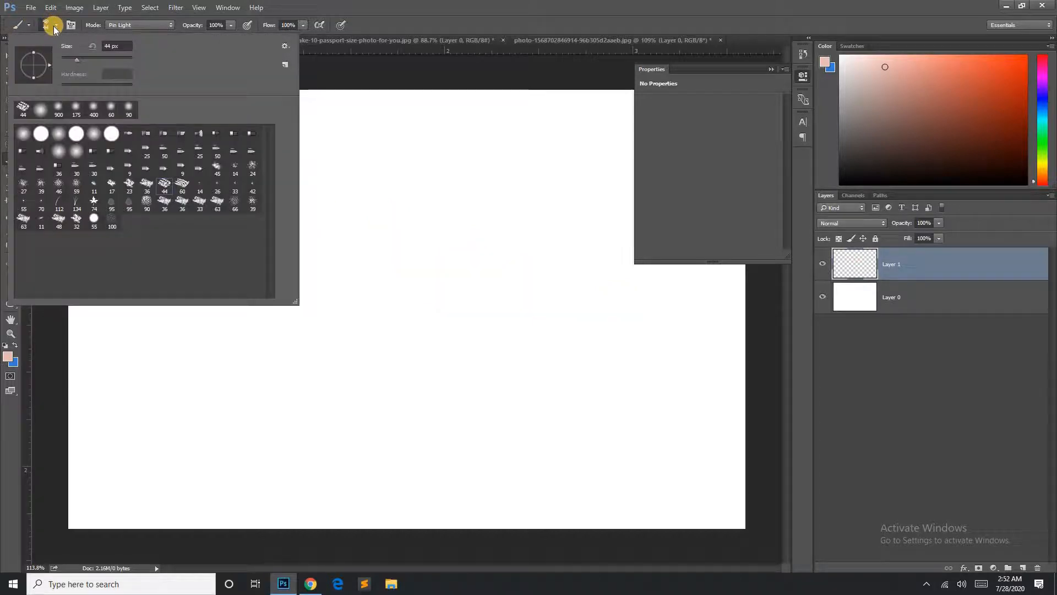
left_click(22, 137)
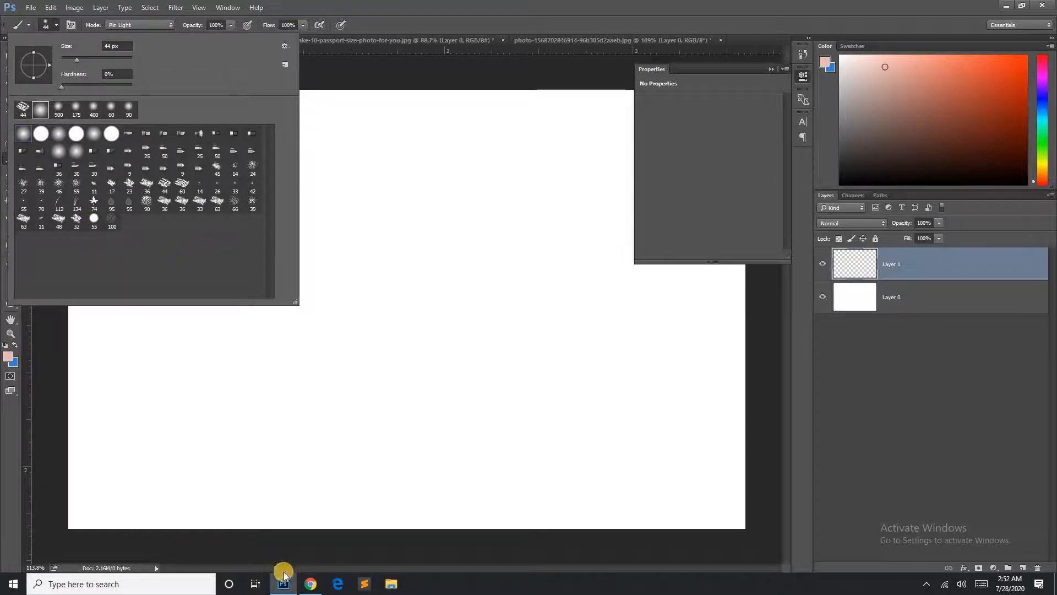
- Switch to Chrome, look through the image results for photoshop smoke brush, and return to Photoshop
left_click(316, 583)
left_click(206, 62)
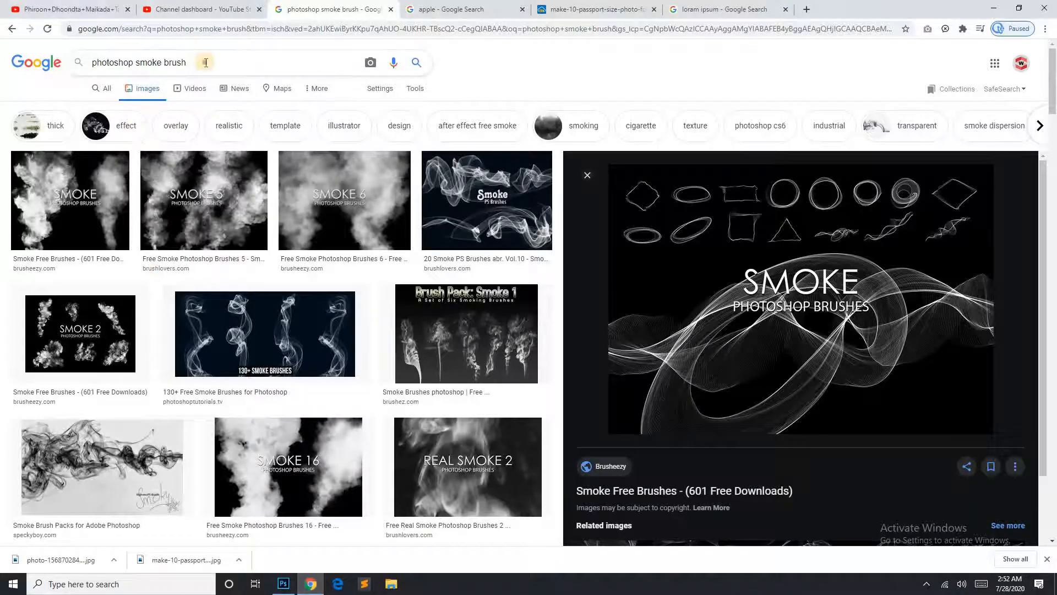
triple_click(83, 57)
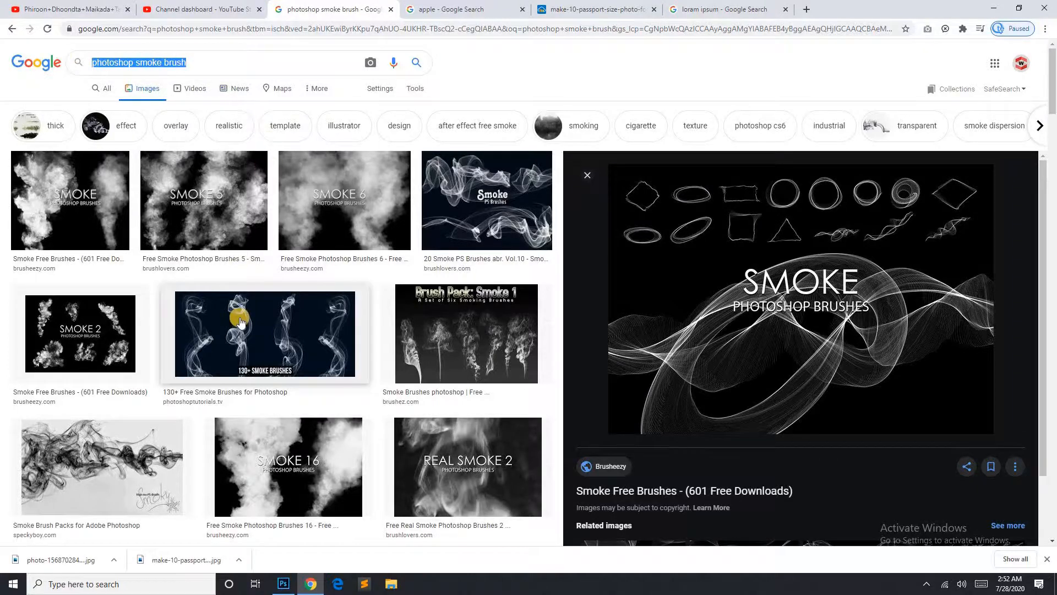
scroll(242, 322, "down", 10)
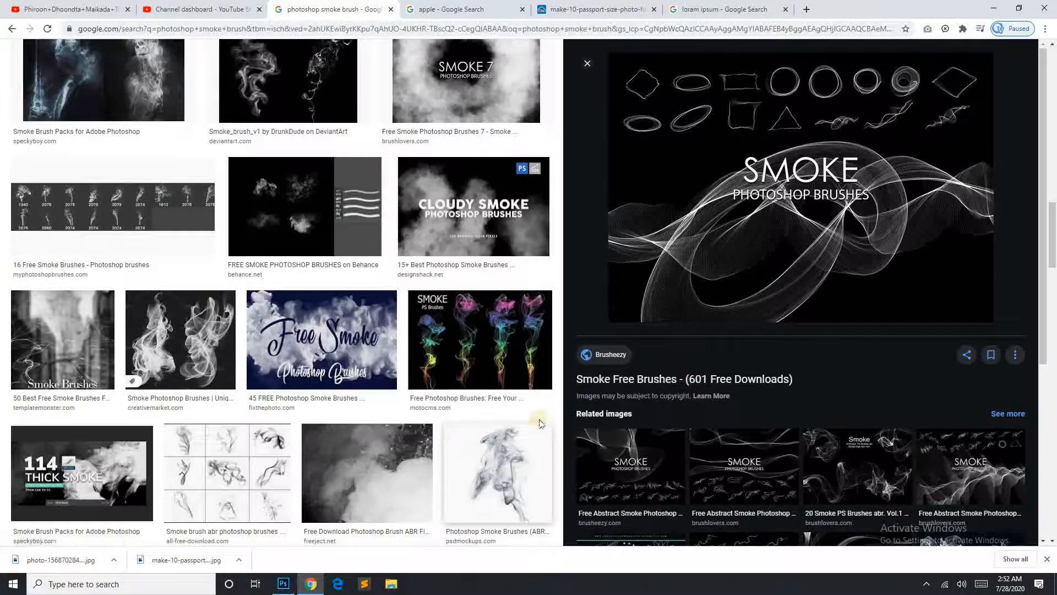
left_click(286, 583)
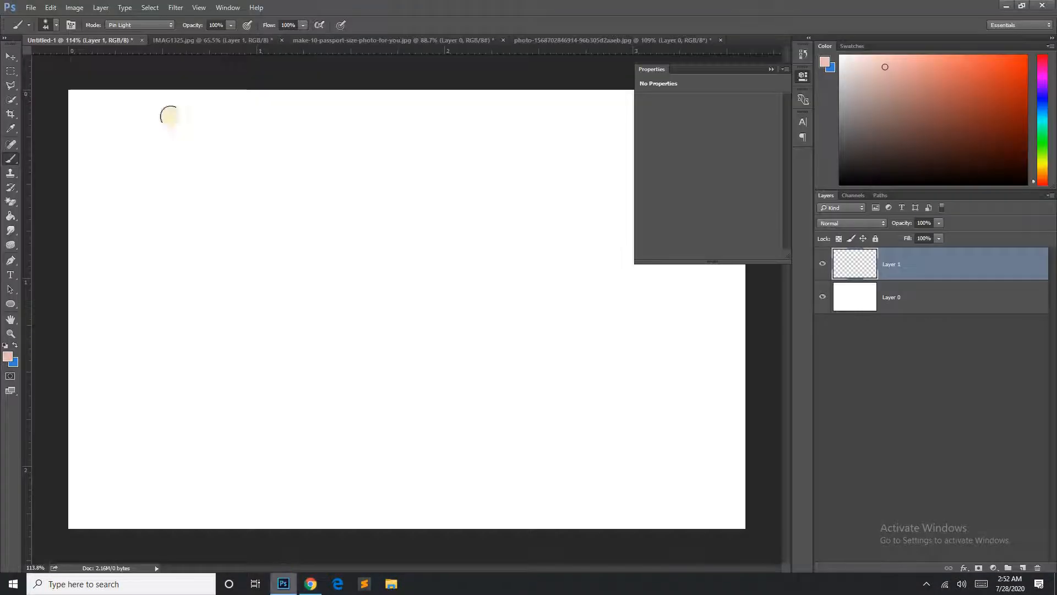
- Open the Load Brushes dialog for the Brush Tool presets and cancel it without loading a file
right_click(11, 159)
left_click(32, 160)
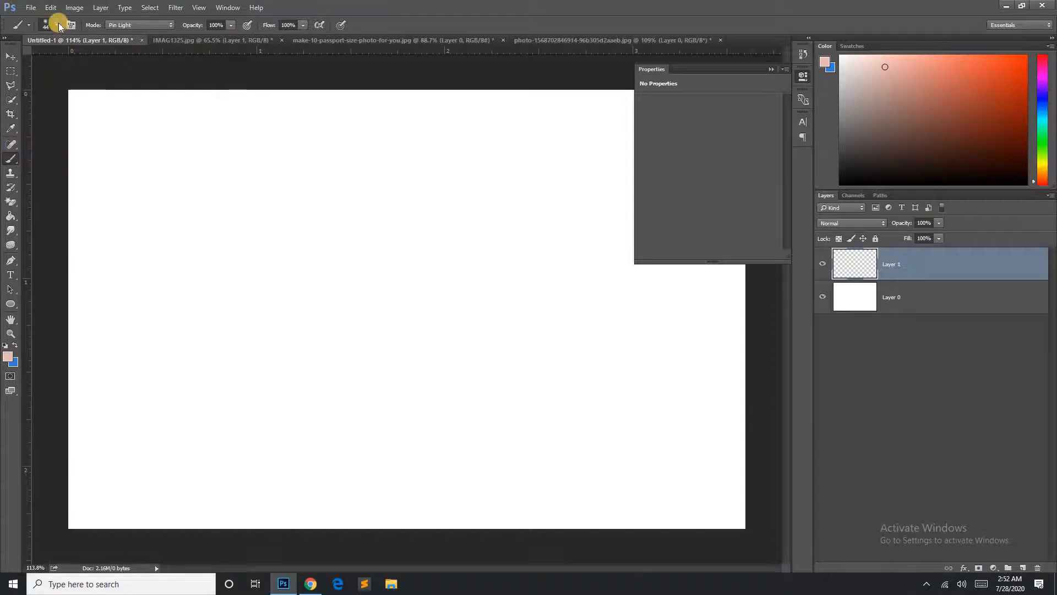
left_click(57, 24)
left_click(288, 46)
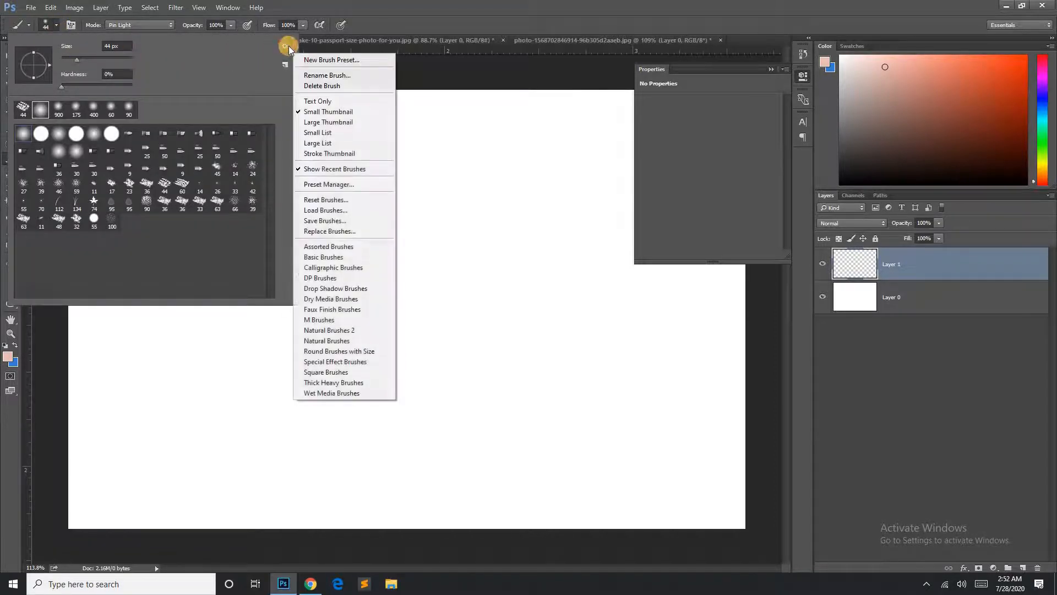
left_click(356, 210)
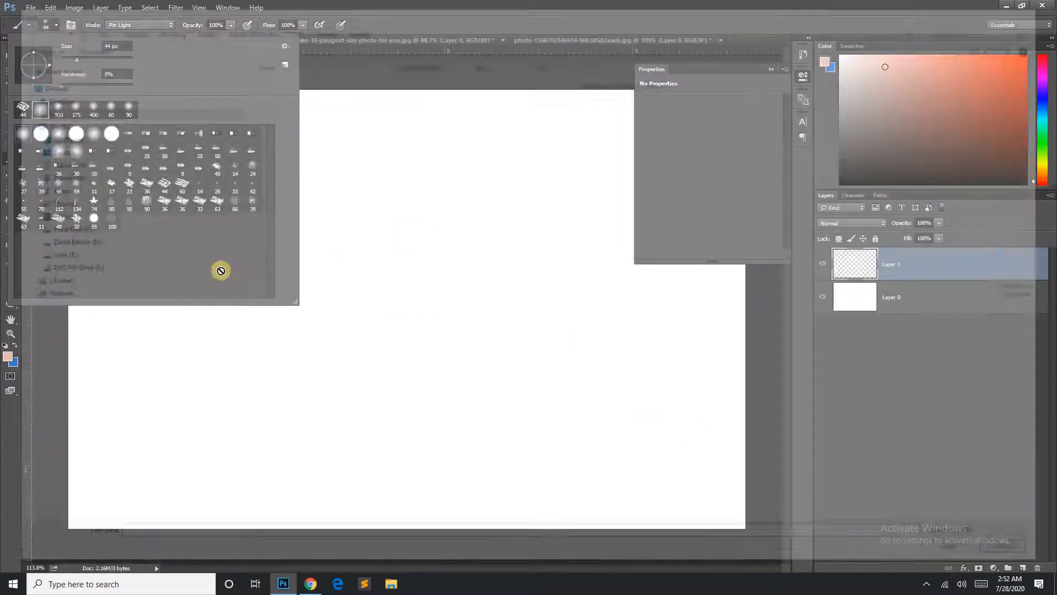
left_click(1020, 554)
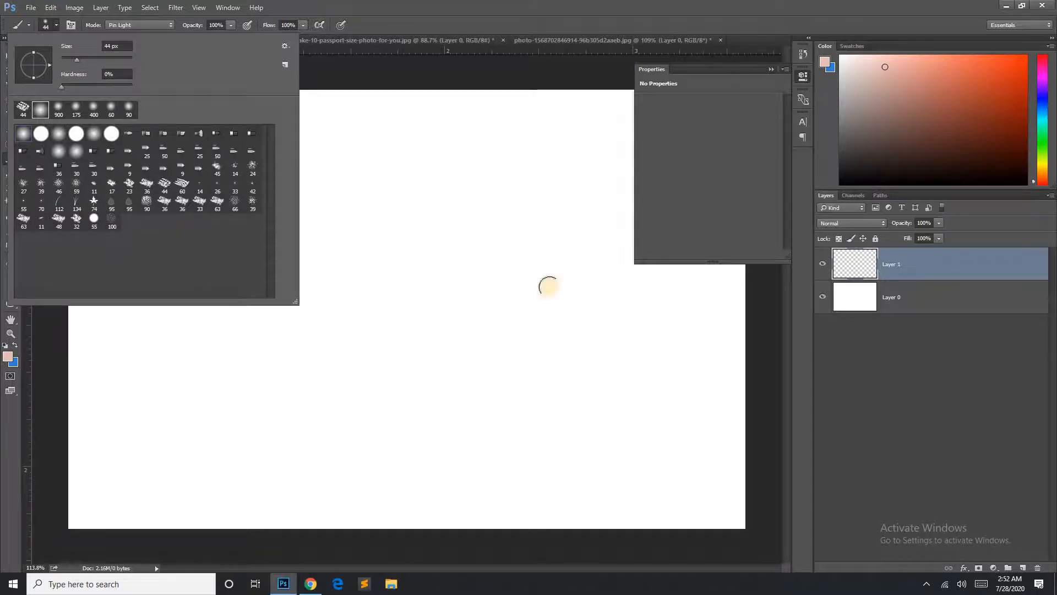
left_click(929, 279)
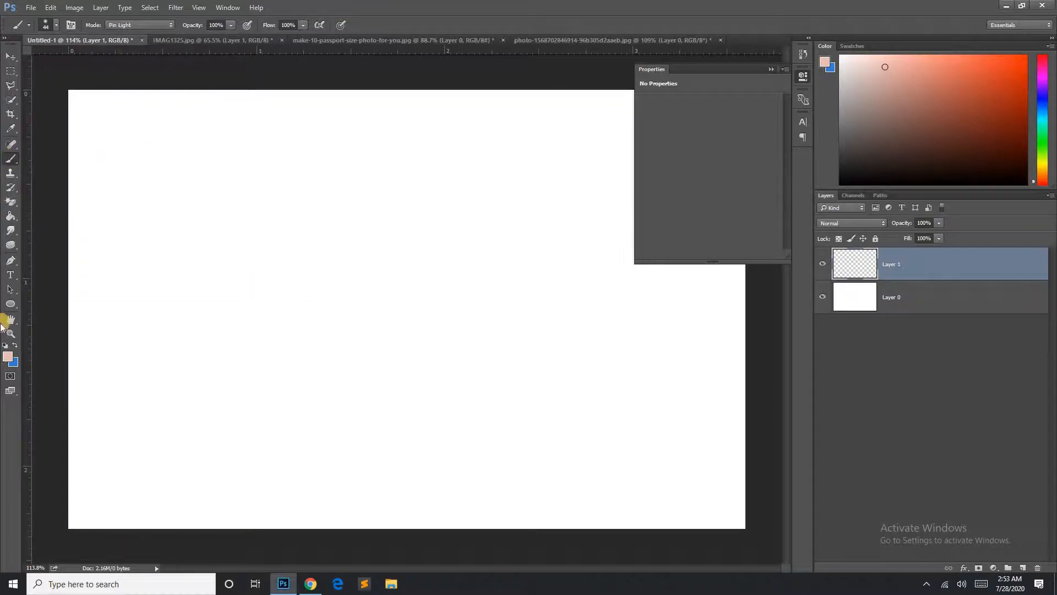
- Create an ellipse 400 px wide and 400 px high on the canvas with the Ellipse Tool
left_click(9, 304)
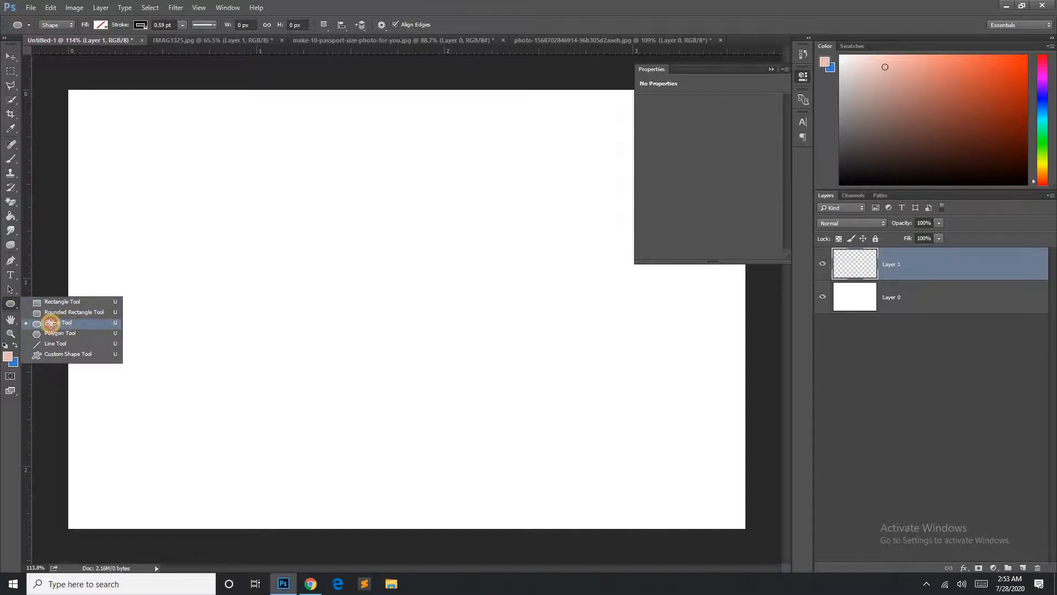
left_click(51, 324)
left_click(264, 299)
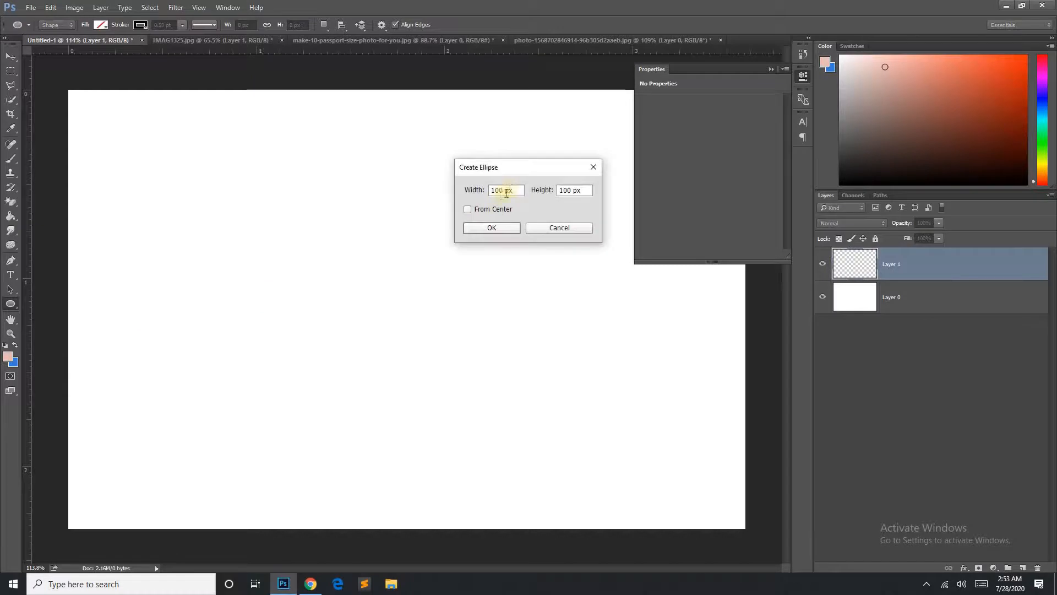
left_click(497, 190)
key("BackSpace")
type("4")
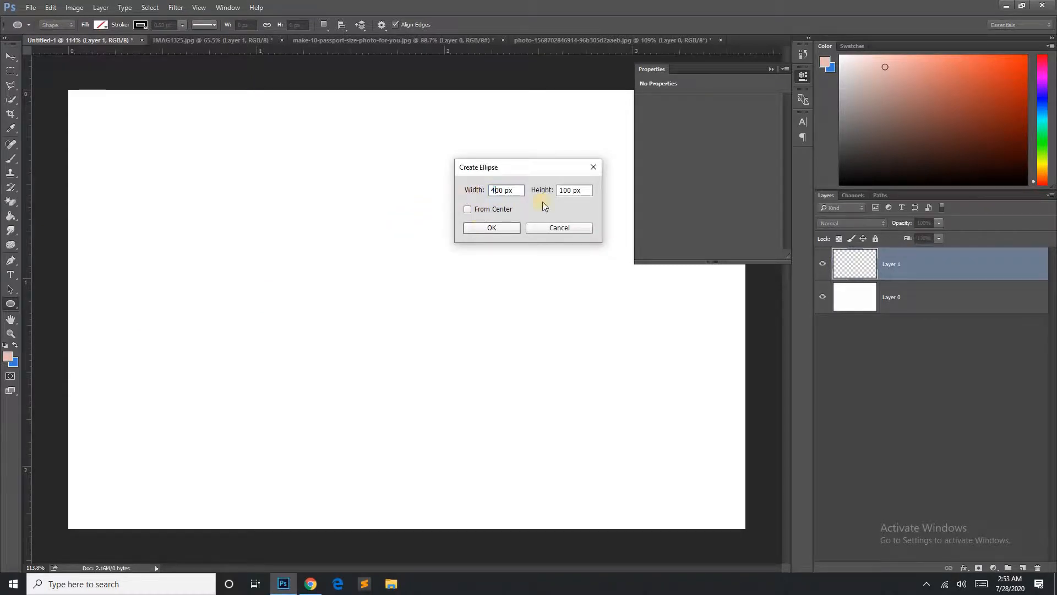
left_click(564, 190)
type("4")
left_click(497, 230)
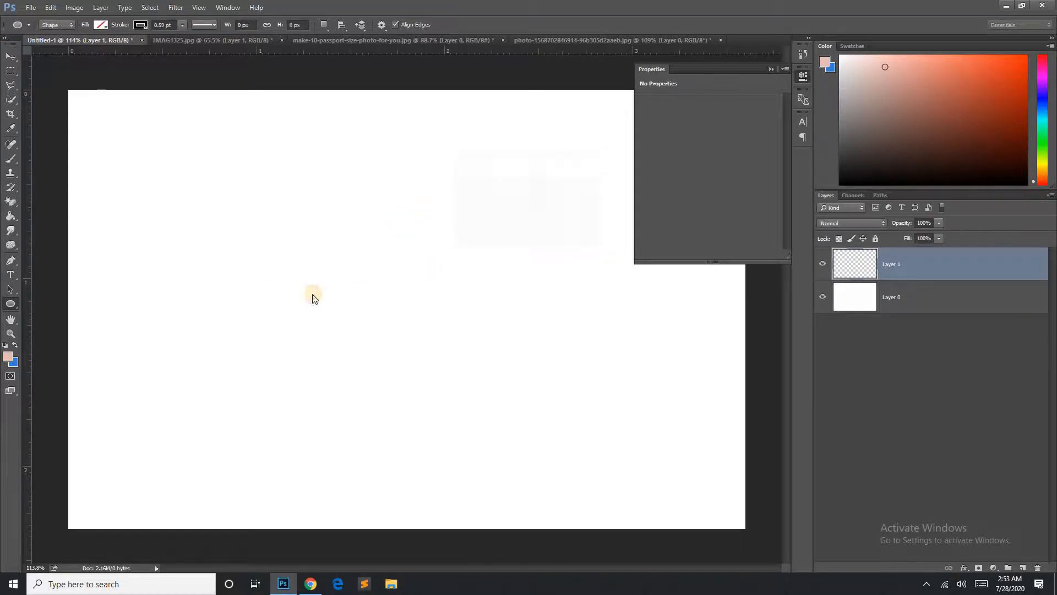
- Give the circle a light grey fill and remove its black stroke
left_click(101, 24)
left_click(133, 93)
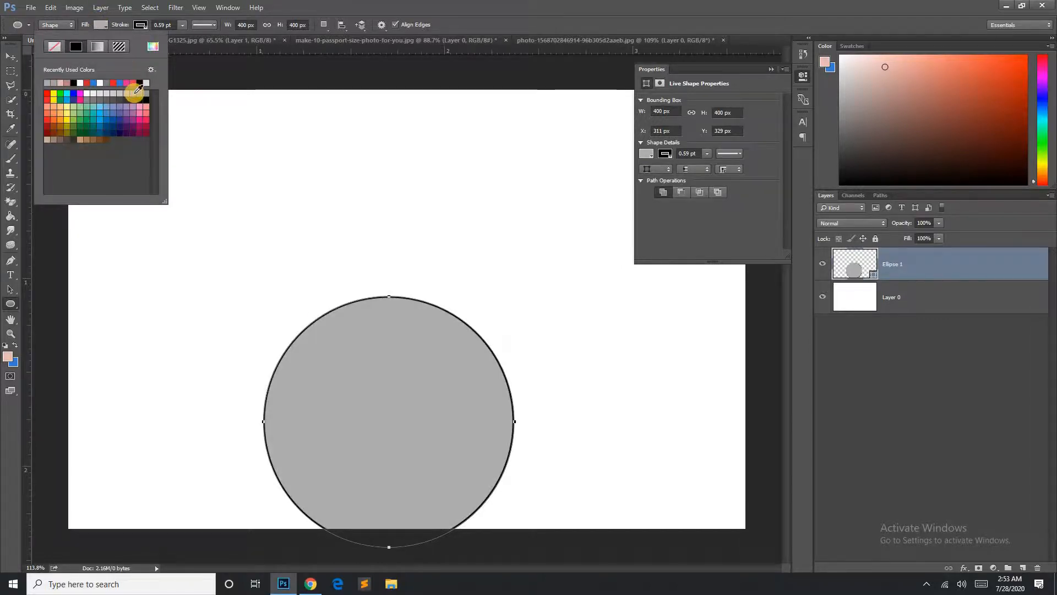
left_click(141, 25)
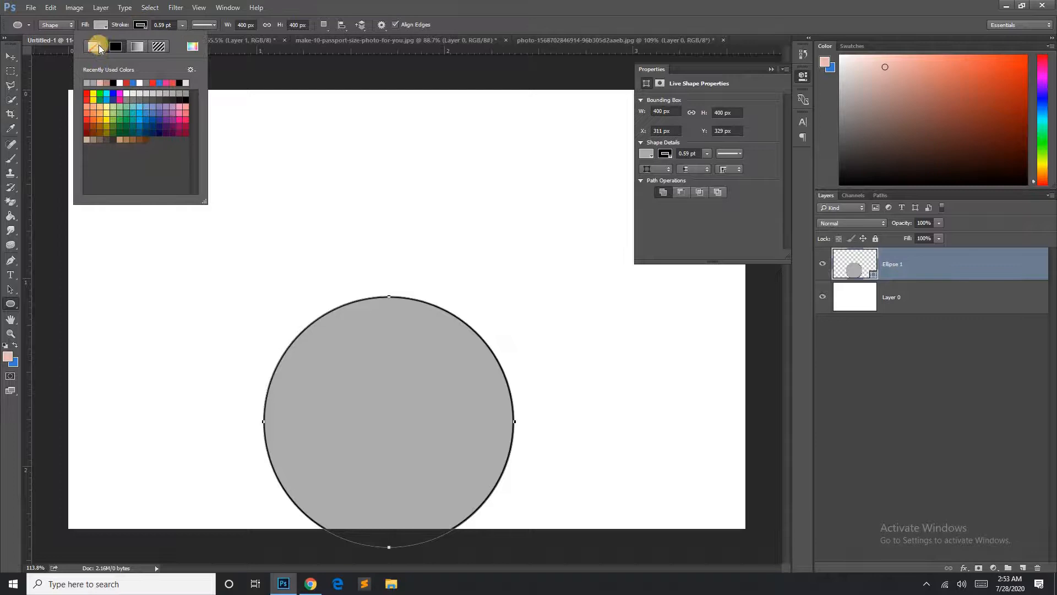
left_click(93, 46)
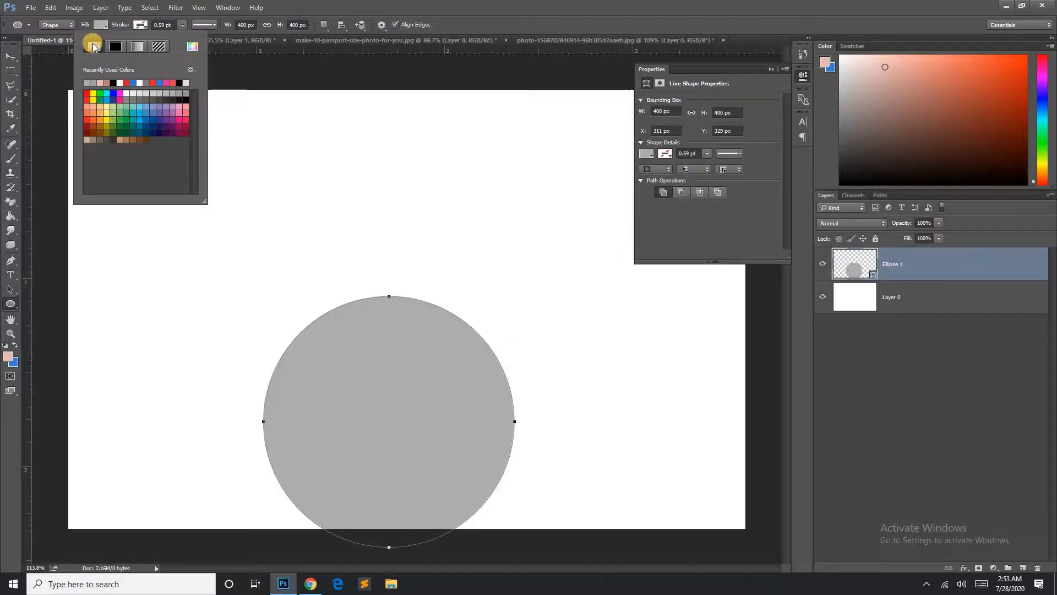
- Move the circle up into the canvas and align it with Layer 0 on its vertical and horizontal centers
left_click(11, 56)
left_click_drag(397, 425, 398, 308)
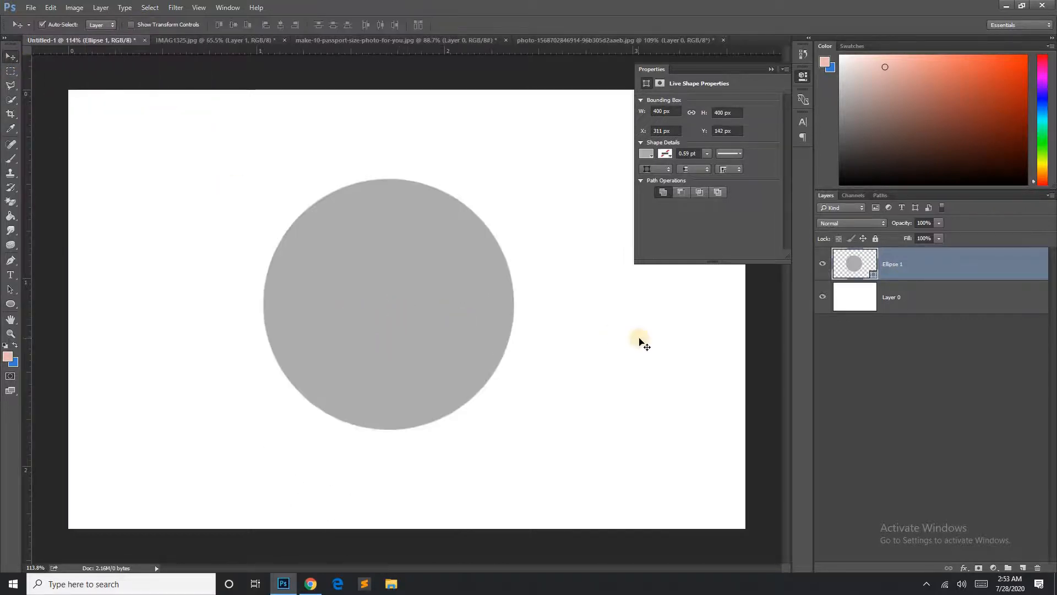
left_click(902, 315, "shift")
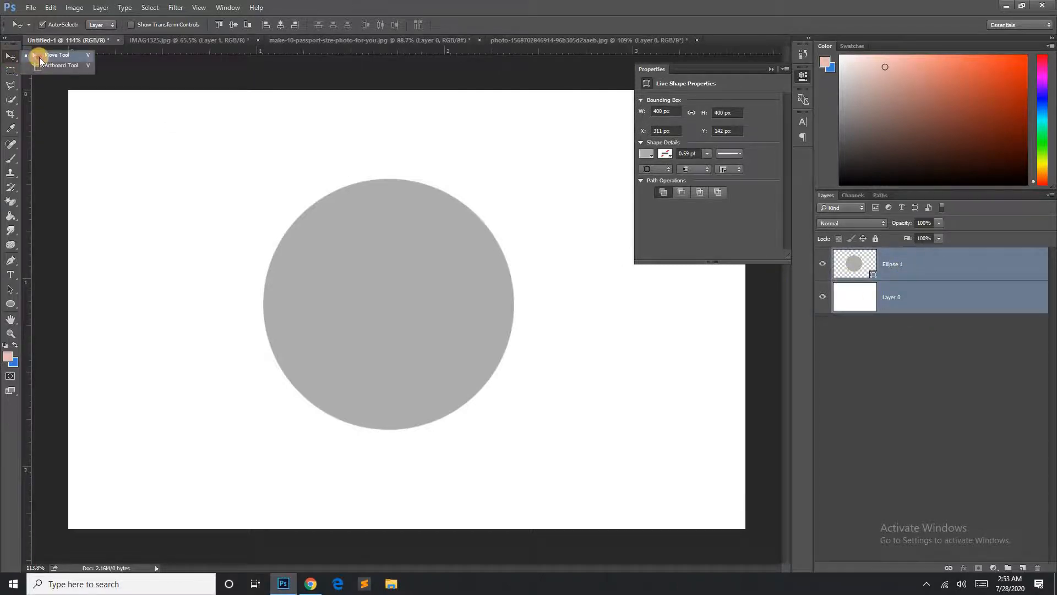
left_click(279, 25)
left_click(280, 25)
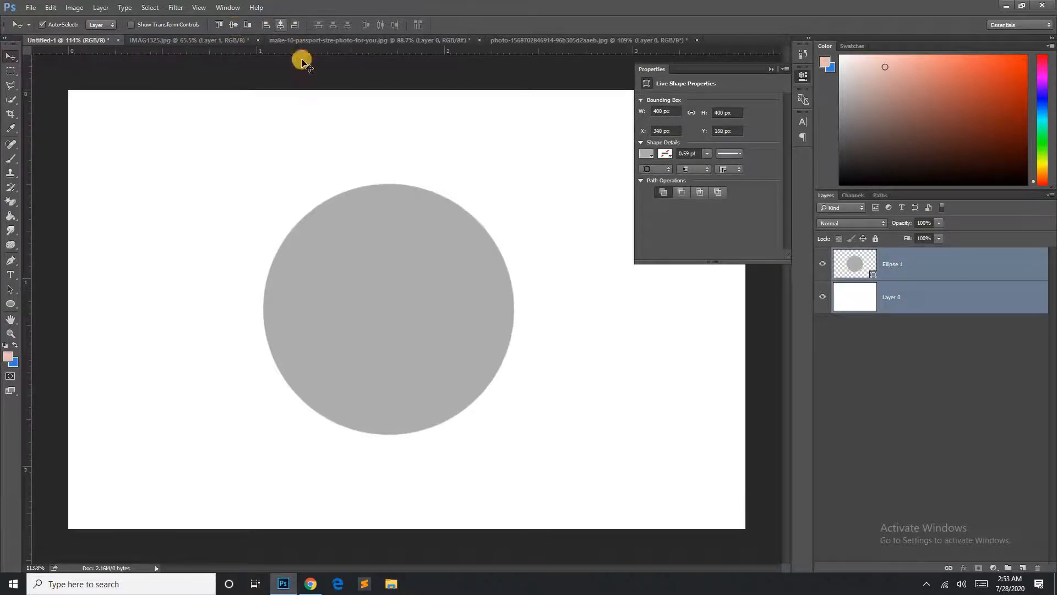
- Rasterize the circle's layer, load its pixels as a selection, and add a new layer above it
left_click(948, 267)
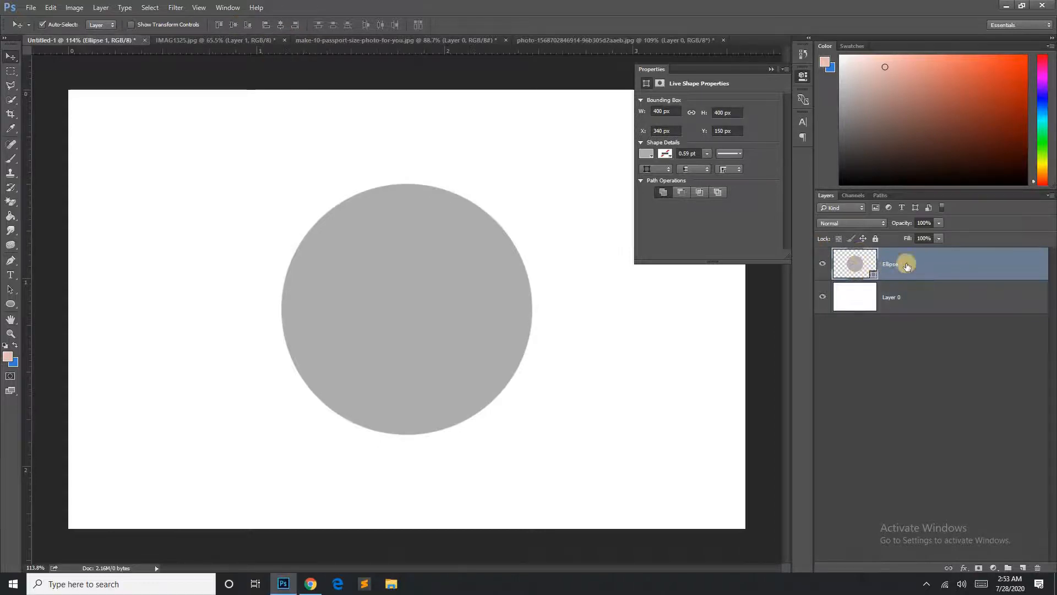
right_click(935, 265)
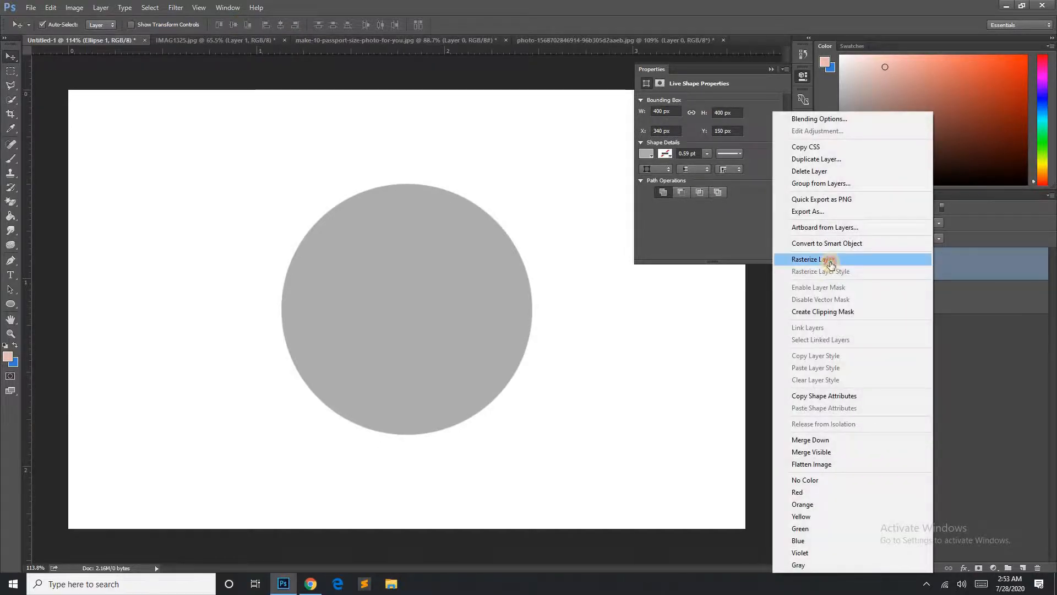
left_click(831, 259)
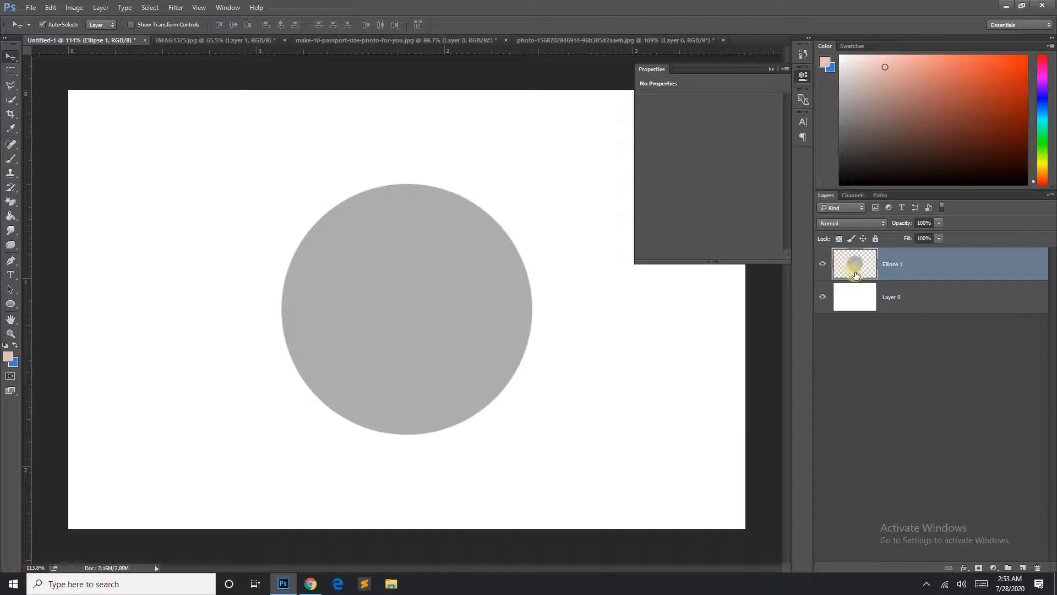
right_click(854, 267)
left_click(886, 303)
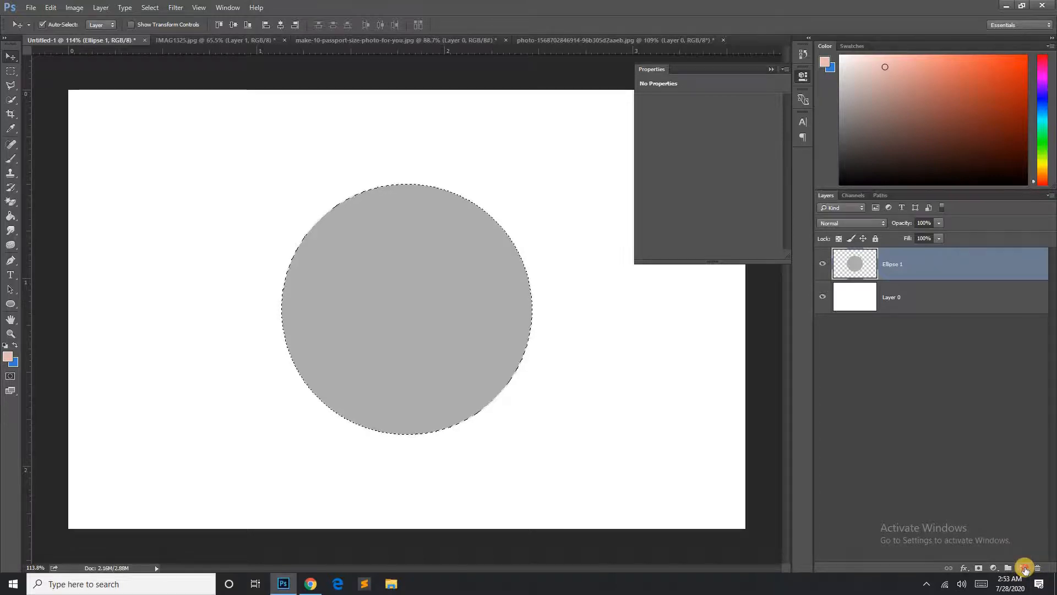
left_click(1024, 568)
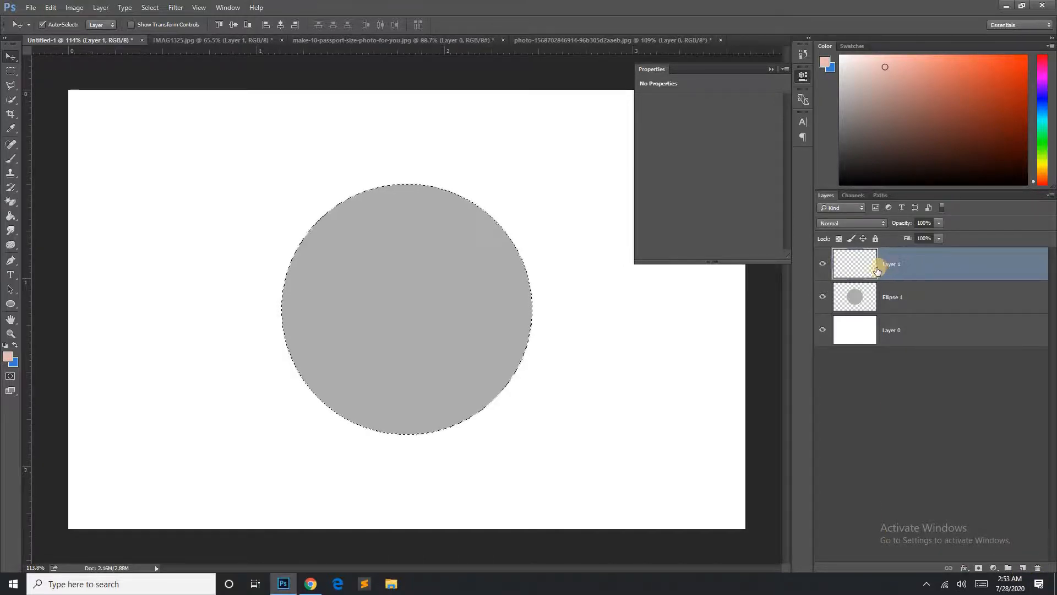
- Activate the Brush Tool and set the foreground color to white (ffffff)
left_click(11, 159)
left_click(54, 158)
left_click(7, 361)
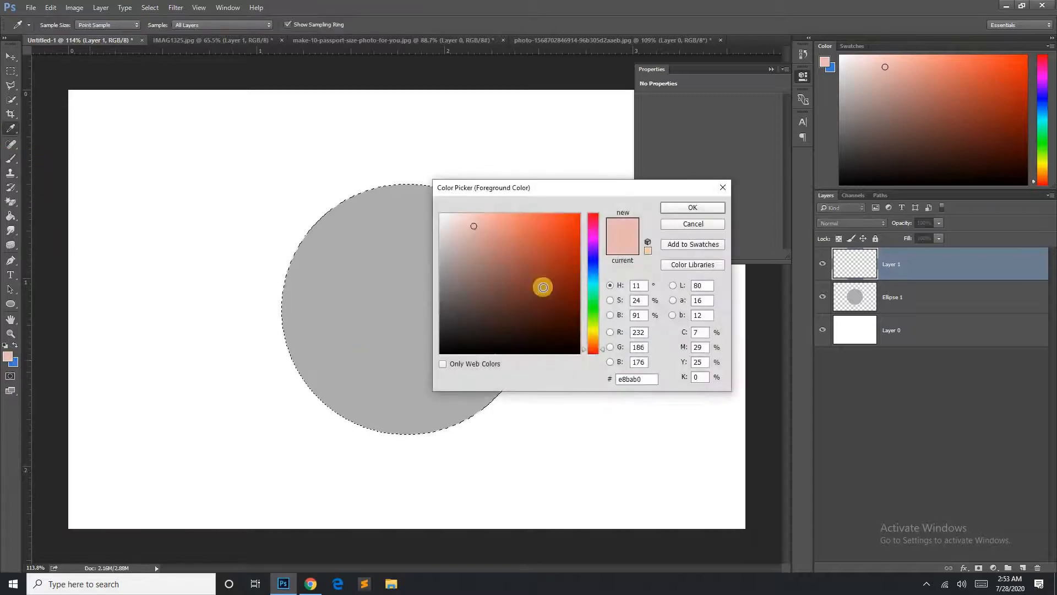
left_click(424, 182)
left_click(682, 214)
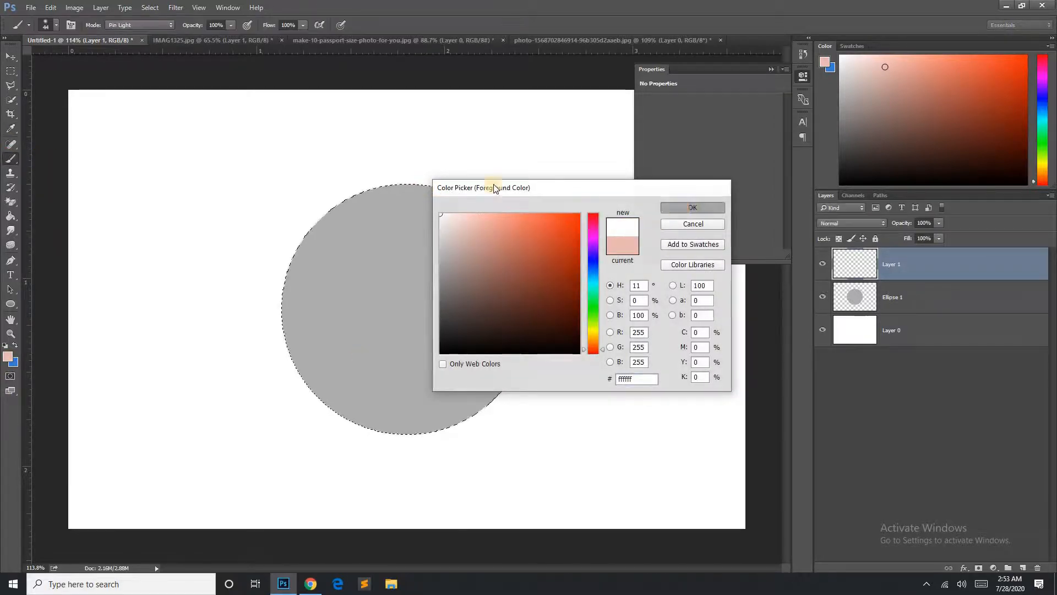
- Paint a soft white highlight along the circle's upper-right side with a 300 px brush and lower the layer's opacity to about 68%
key("bracketright")
key("bracketright")
key("bracketright")
key("bracketright")
key("bracketright")
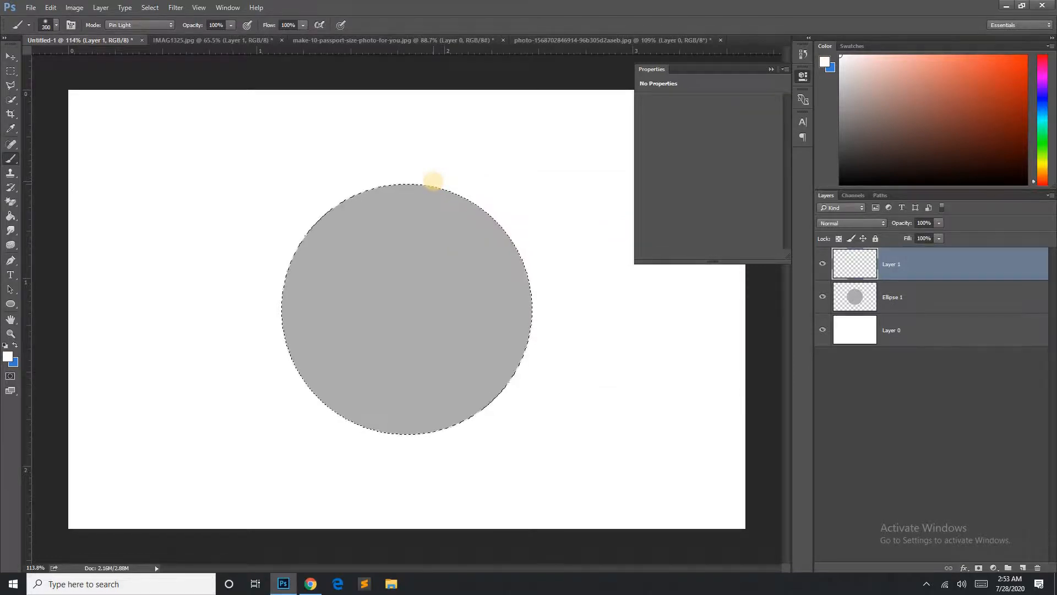
key("bracketleft")
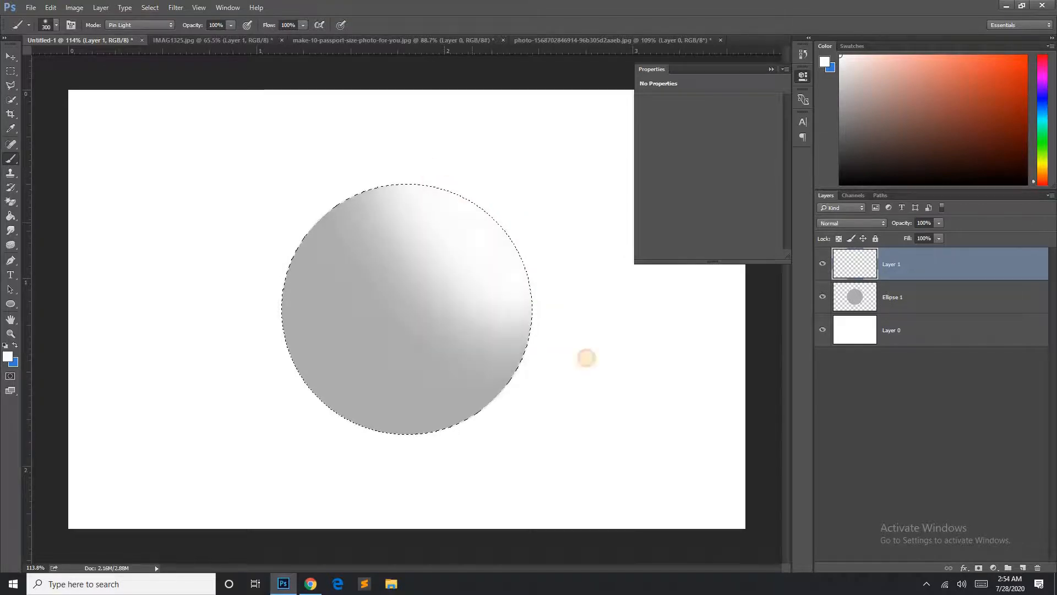
left_click_drag(609, 399, 547, 260)
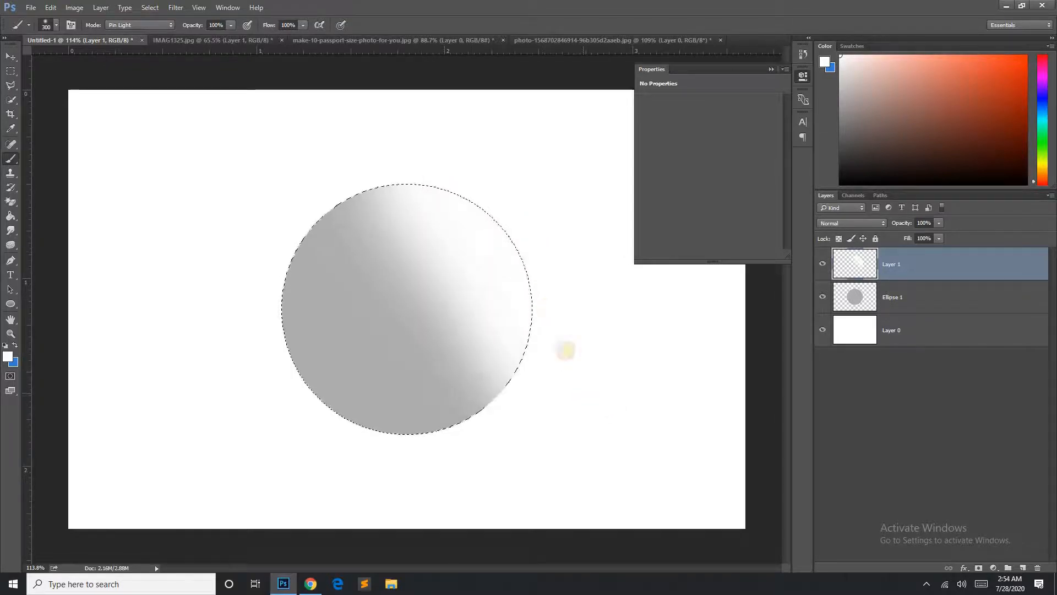
left_click_drag(435, 138, 589, 146)
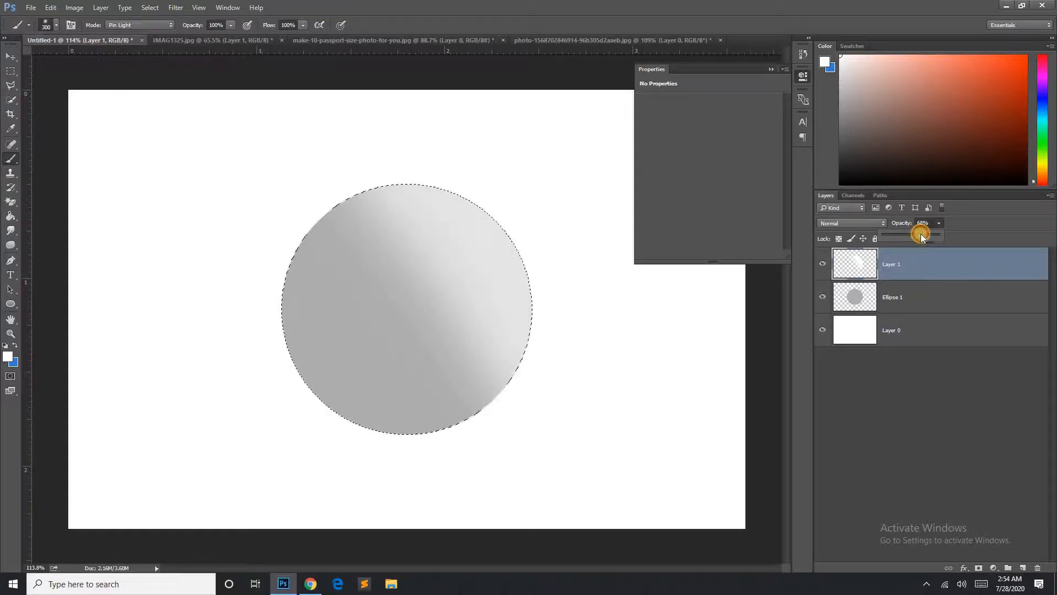
- Add a new layer above the highlight layer and set the foreground color to black (000000)
left_click(1023, 568)
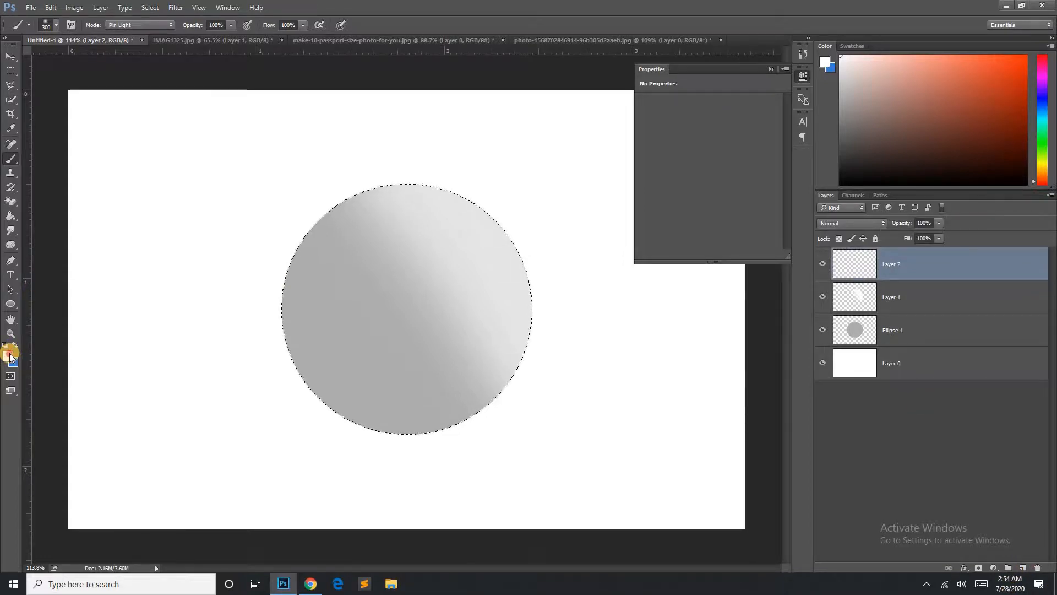
left_click(9, 357)
left_click(420, 359)
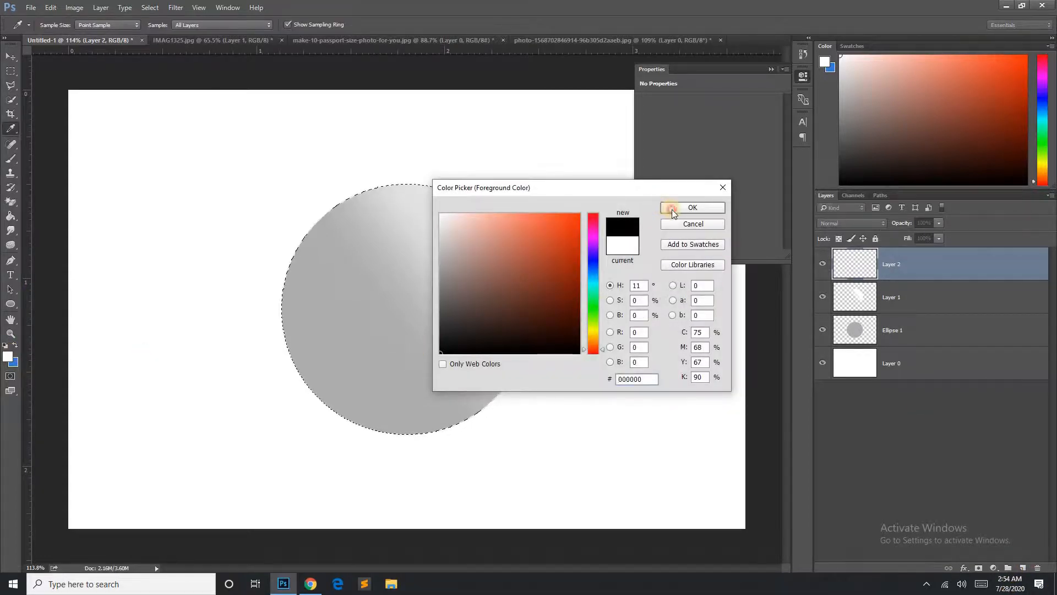
left_click(672, 210)
- Brush a soft black shadow along the circle's left and lower edges and set that layer's opacity to 71%
key("b")
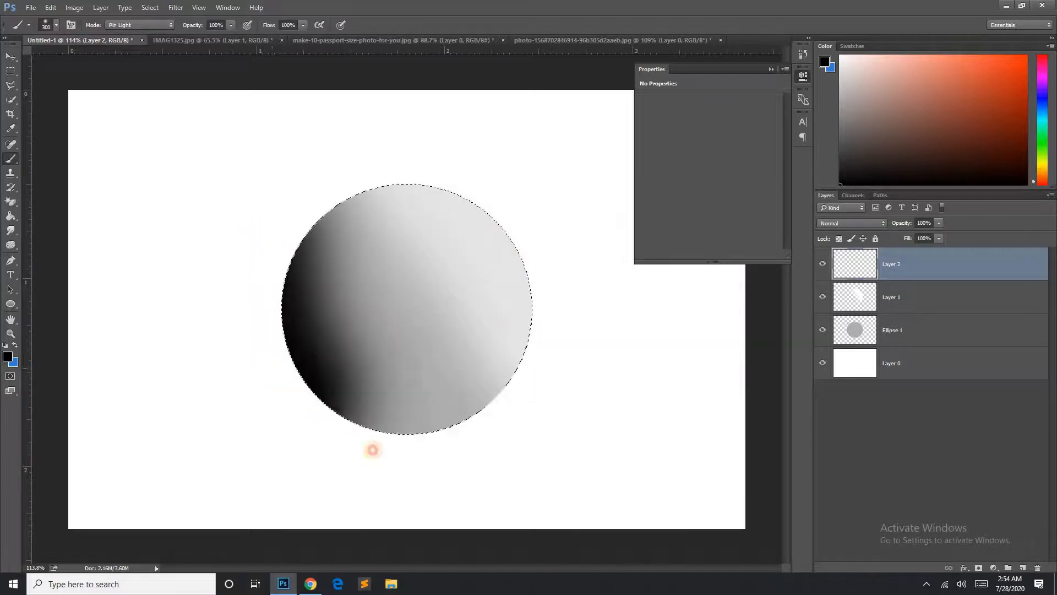
mouse_move(547, 492)
left_mouse_down()
mouse_move(620, 468)
mouse_move(543, 465)
mouse_move(465, 507)
mouse_move(332, 498)
left_mouse_up()
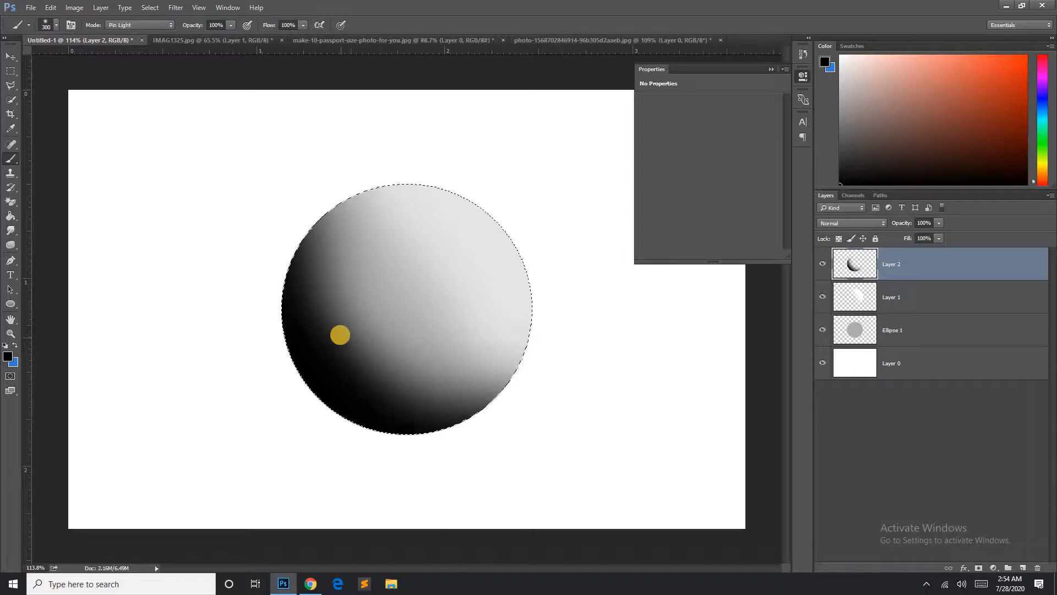
left_click(939, 223)
left_click_drag(928, 237, 922, 236)
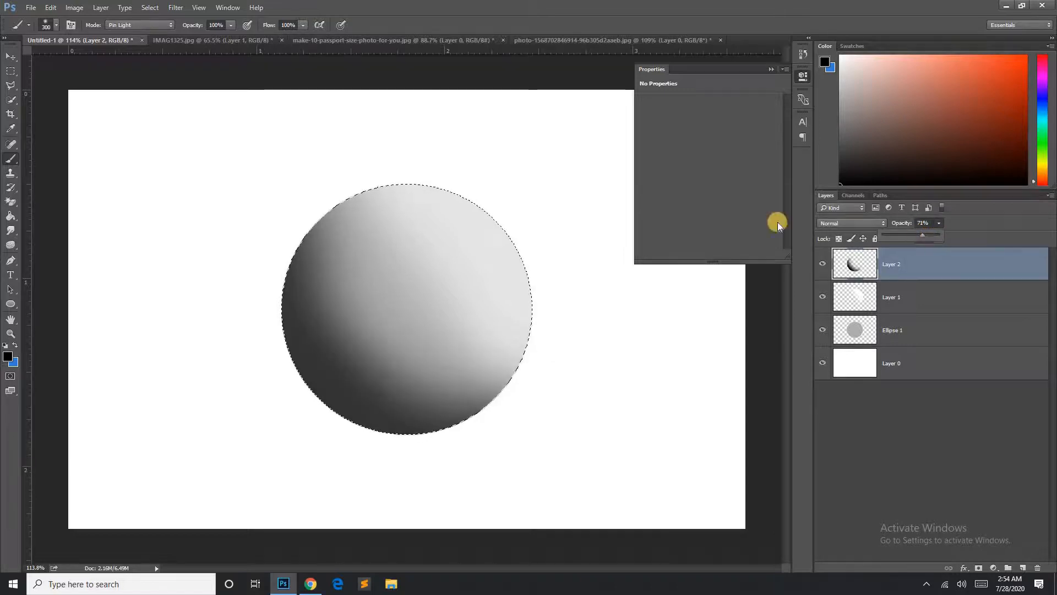
- Deselect the circle, then add a new layer and place it between the ellipse layer and the white background layer
left_click(150, 8)
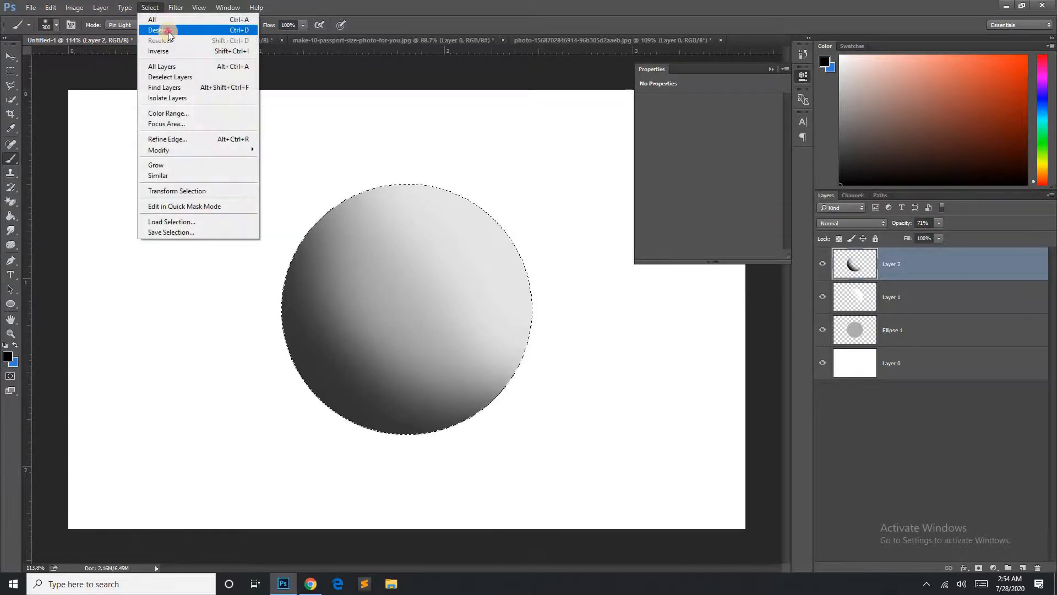
left_click(163, 28)
left_click(1023, 568)
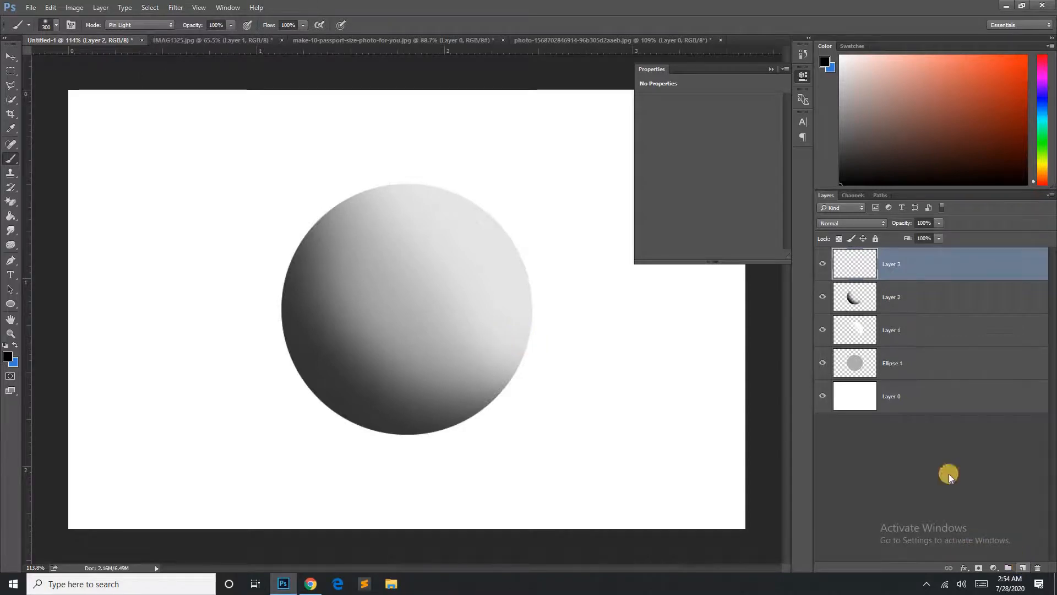
left_click_drag(903, 260, 906, 376)
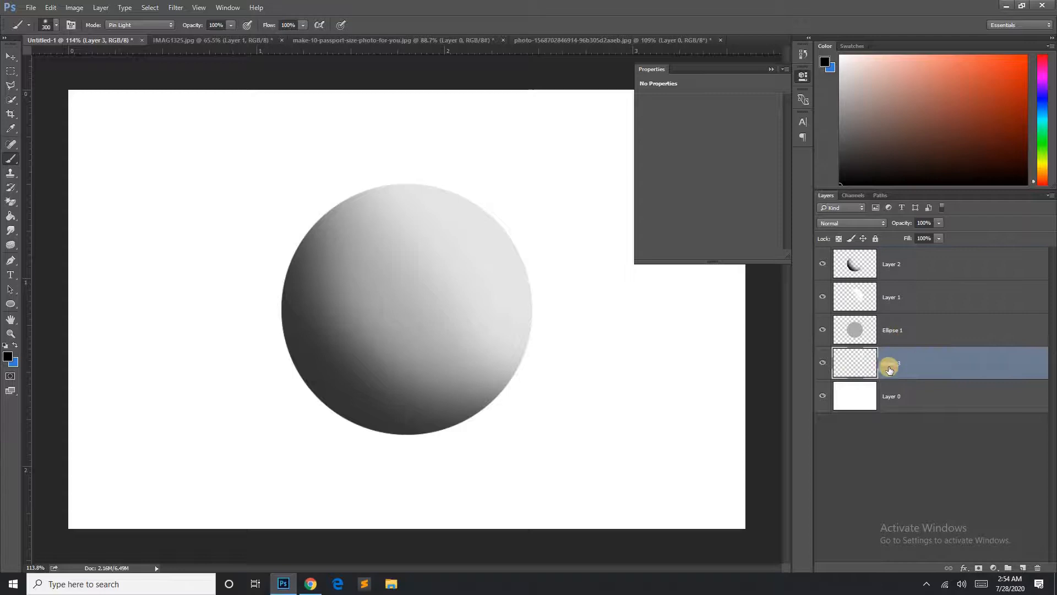
double_click(892, 372)
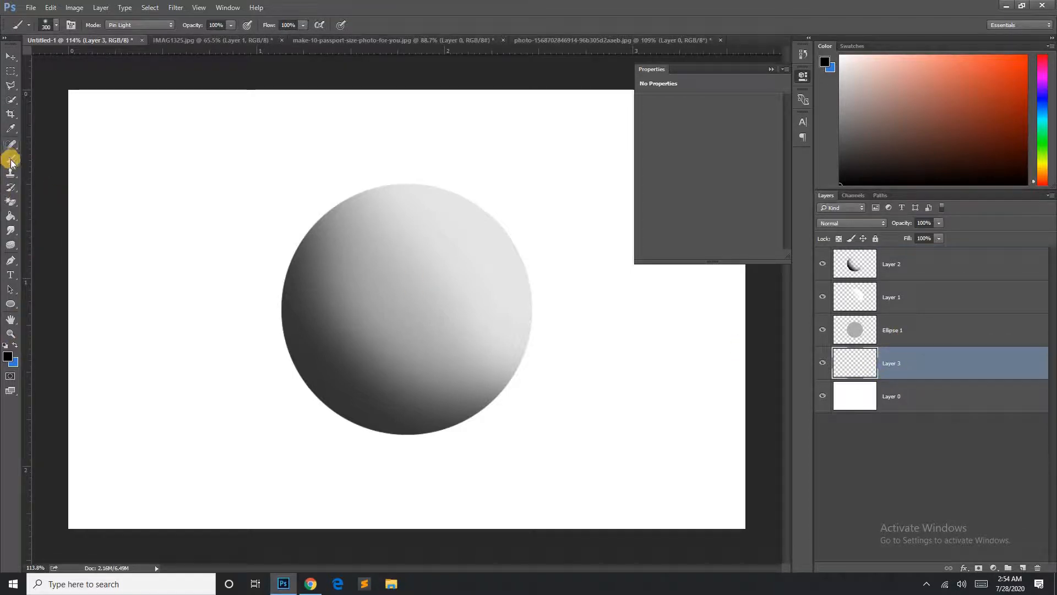
- Brush a soft black spot, flatten it with Free Transform into a ground shadow under the sphere (height 19.55%), and set its layer opacity to 74%
left_click(264, 250)
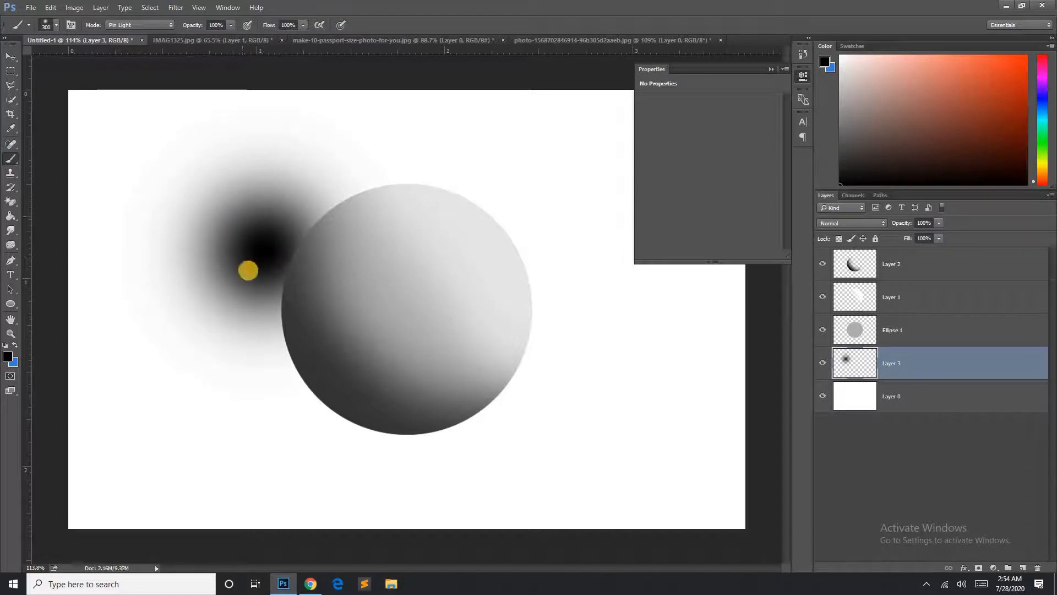
left_click(50, 7)
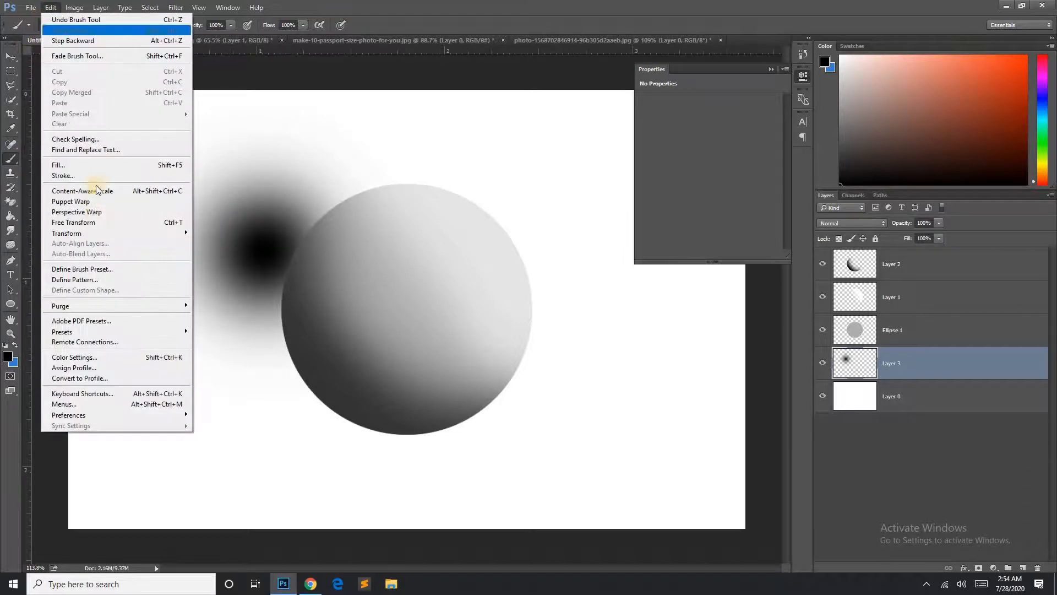
left_click(97, 223)
mouse_move(264, 99)
left_mouse_down()
mouse_move(273, 347)
mouse_move(308, 377)
mouse_move(439, 432)
mouse_move(416, 429)
left_mouse_up()
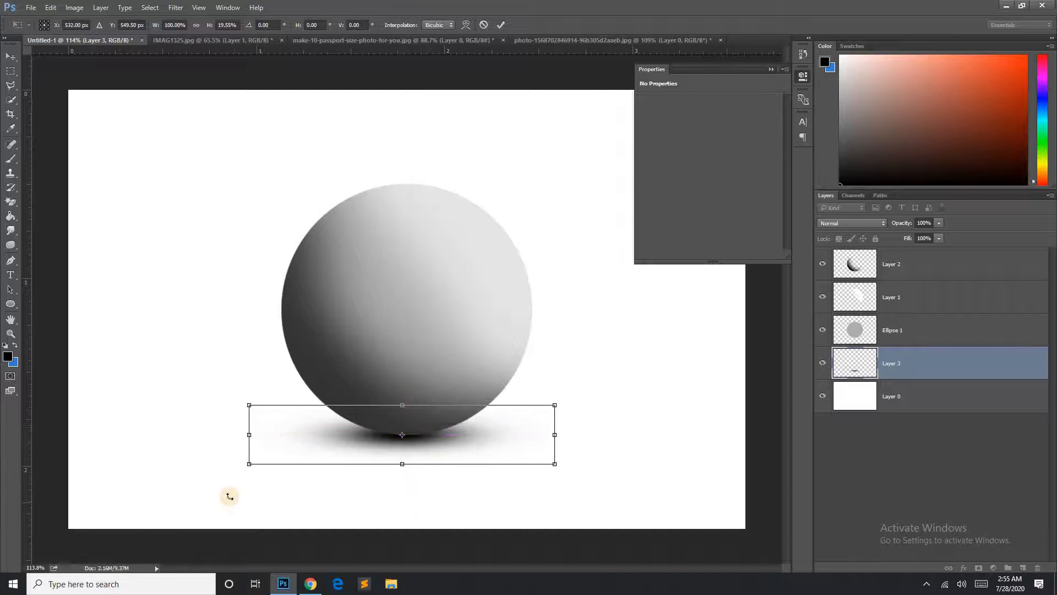
left_click(500, 27)
key("b")
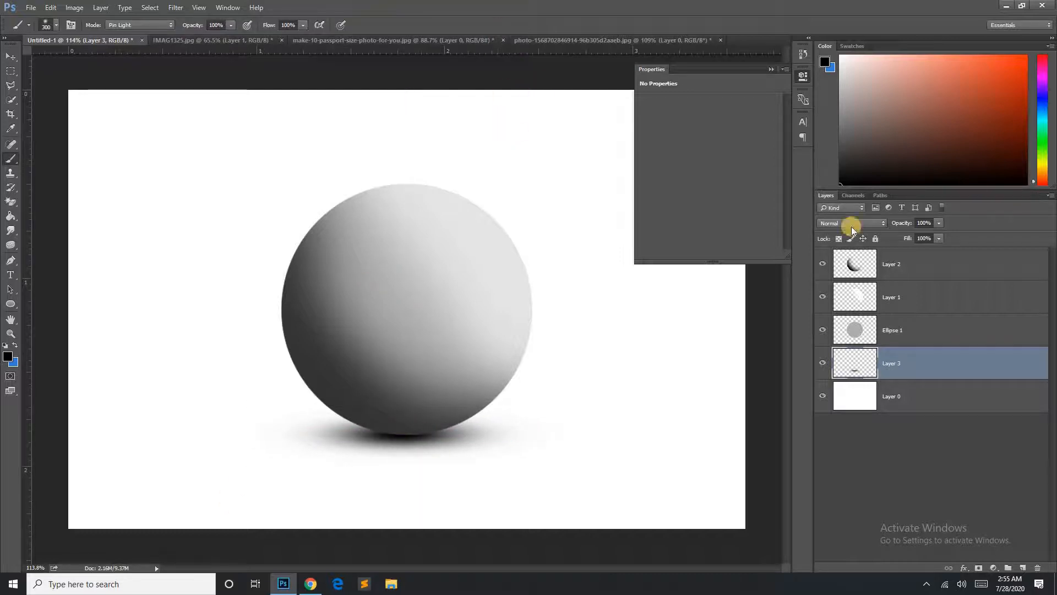
left_click_drag(937, 225, 924, 236)
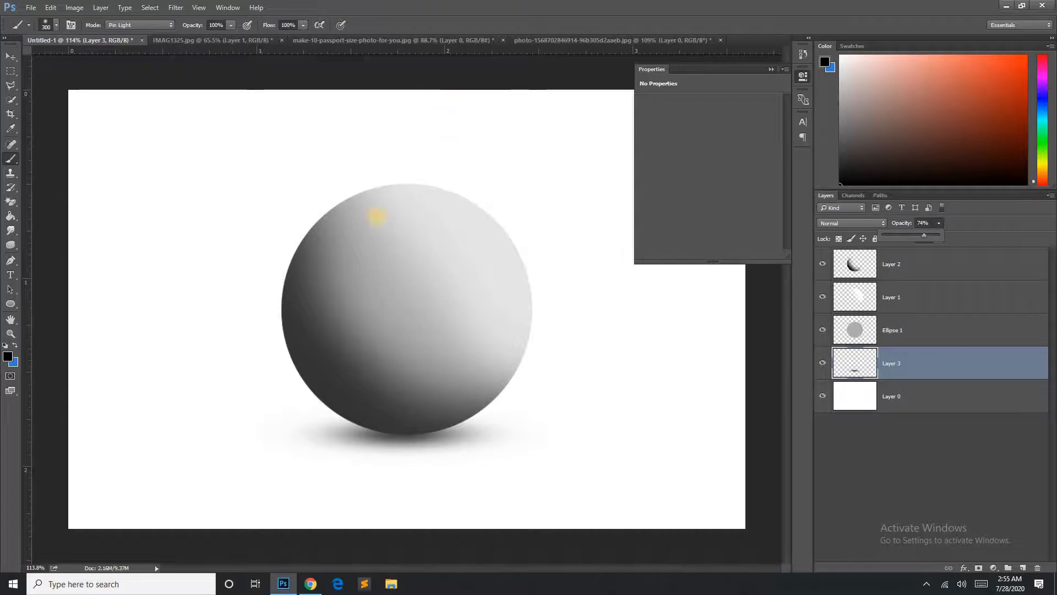
scroll(400, 292, "up", 1)
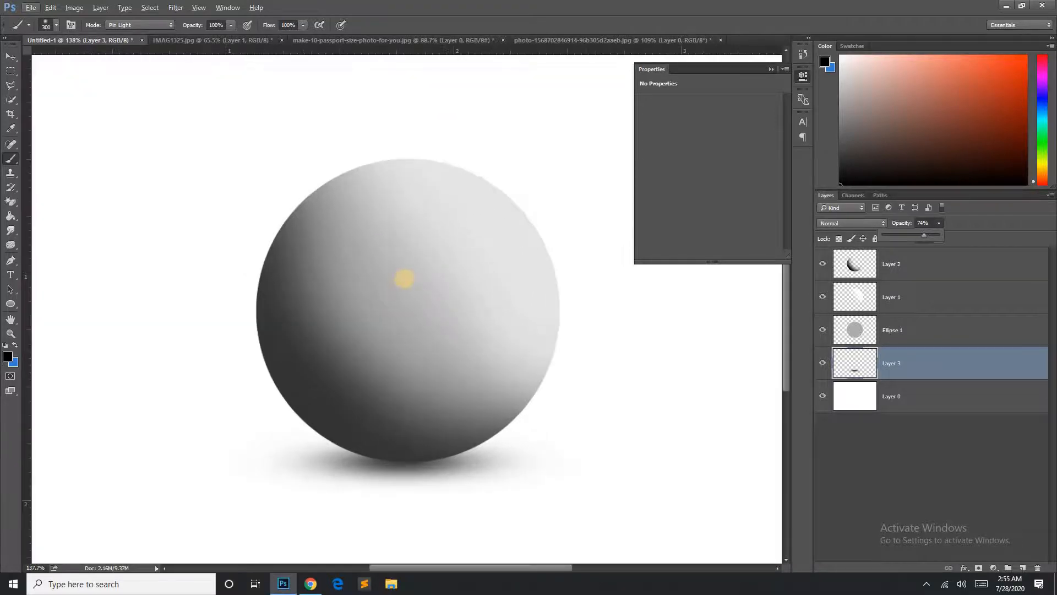
- Draw a rectangular marquee selection overlapping the sphere's upper-left edge
left_click_drag(12, 73, 61, 68)
left_click_drag(77, 109, 314, 264)
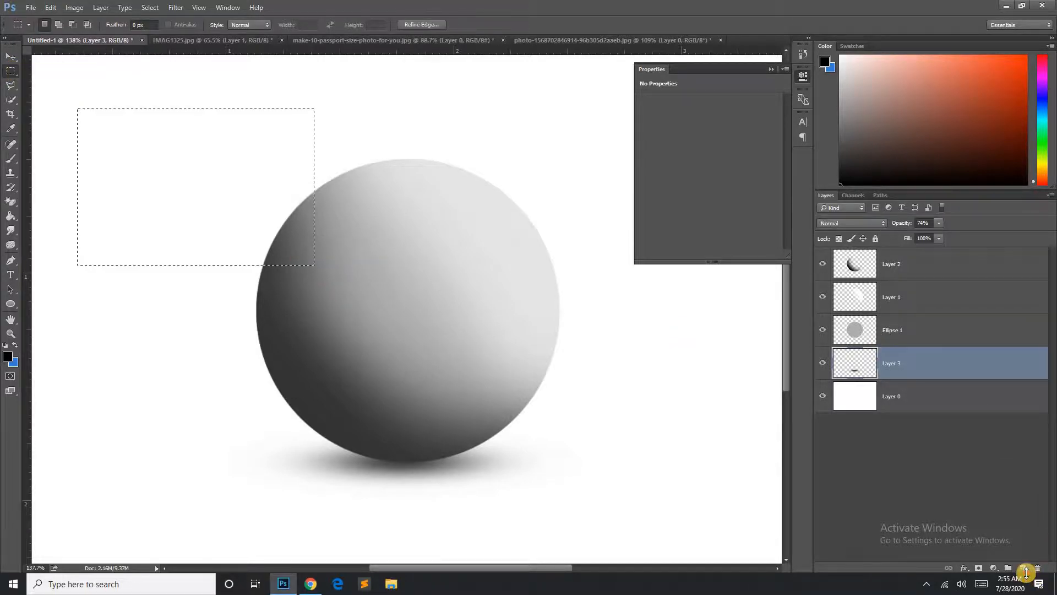
key("alt+Tab")
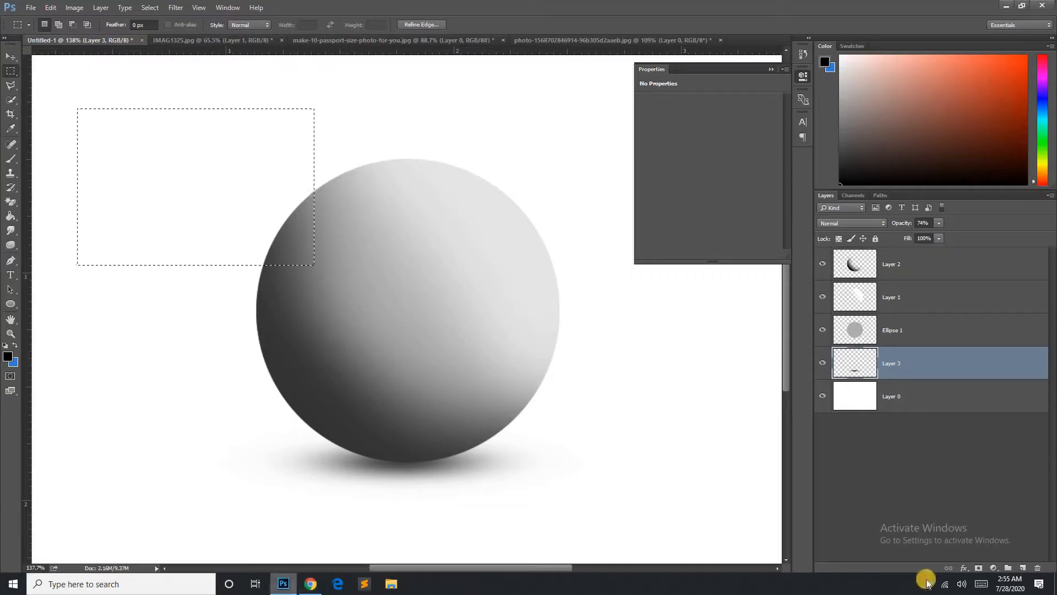
left_click(283, 583)
- On a new layer above the ground shadow, brush black inside the rectangular selection and deselect it
left_click(1022, 567)
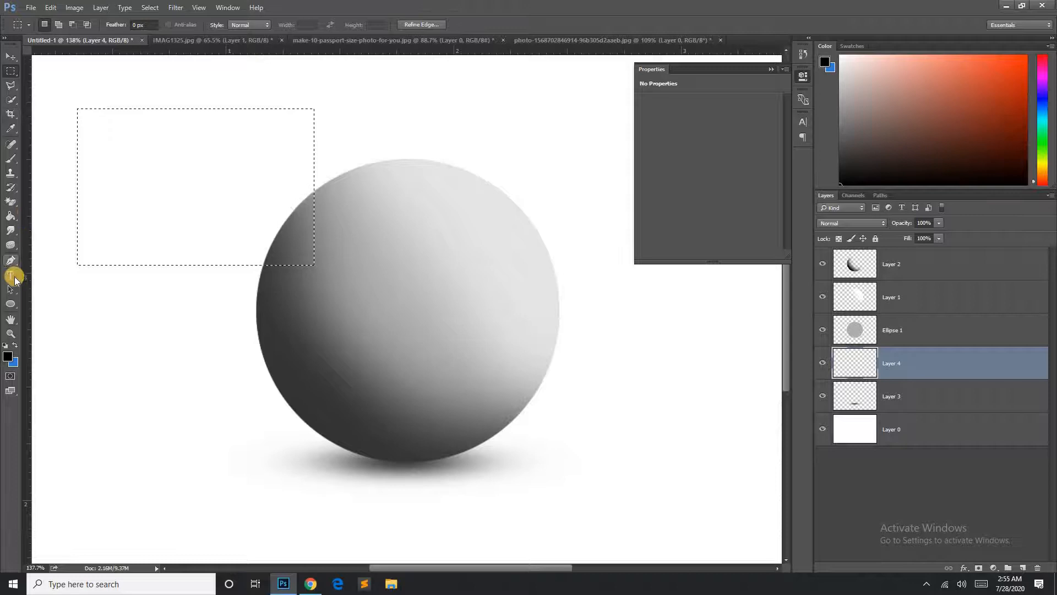
left_click(7, 159)
mouse_move(325, 290)
left_mouse_down()
mouse_move(311, 212)
mouse_move(288, 273)
mouse_move(259, 192)
mouse_move(197, 174)
mouse_move(156, 256)
mouse_move(152, 237)
mouse_move(231, 269)
left_mouse_up()
key("ctrl+d")
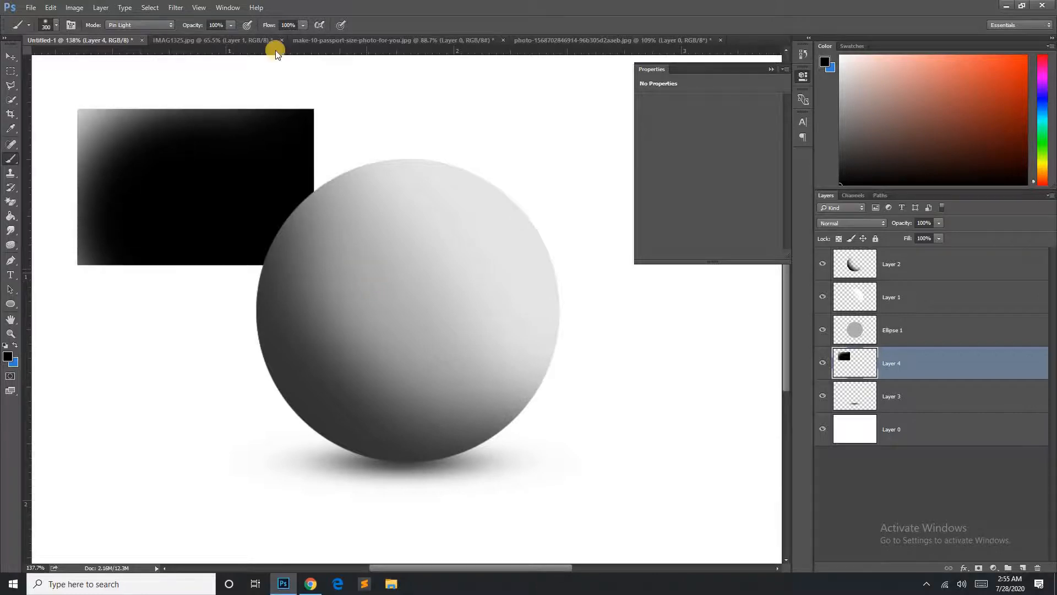
- Switch to the IMAG1325.jpg portrait and replace its Soft Light paint layer with a new empty layer
left_click(245, 44)
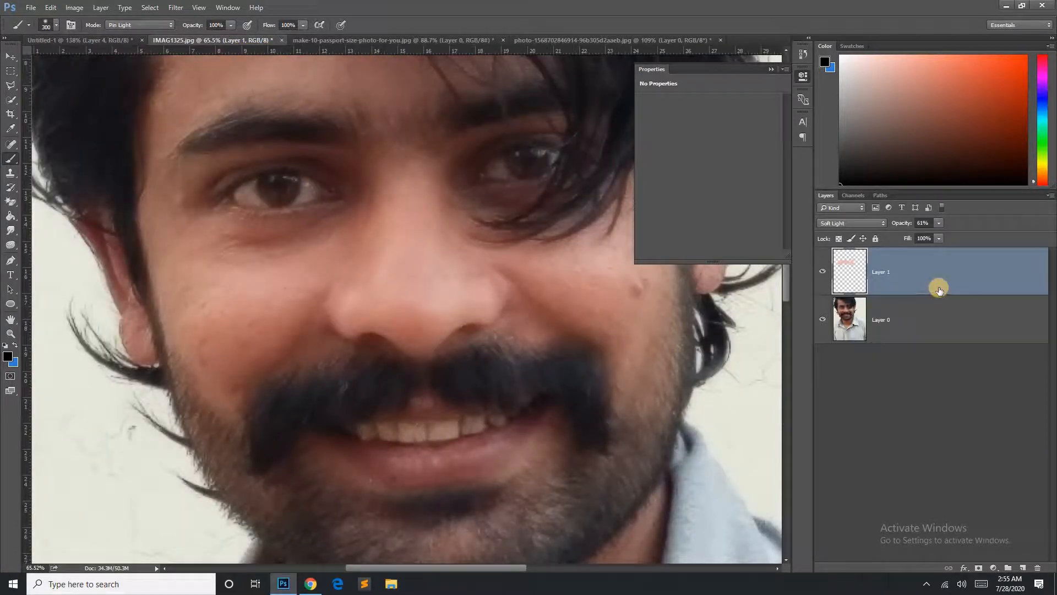
key("Delete")
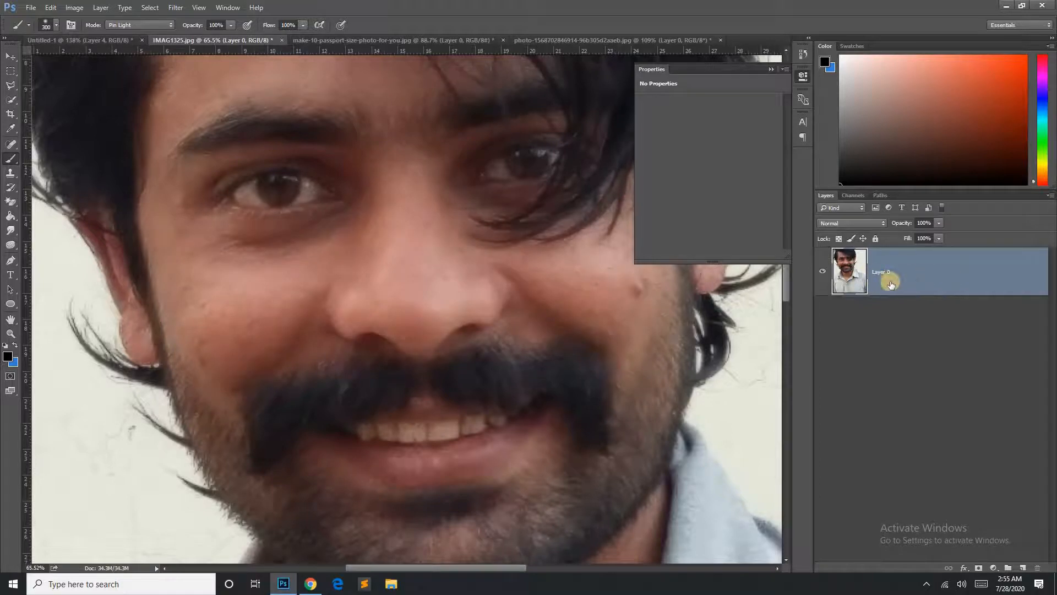
left_click(1026, 569)
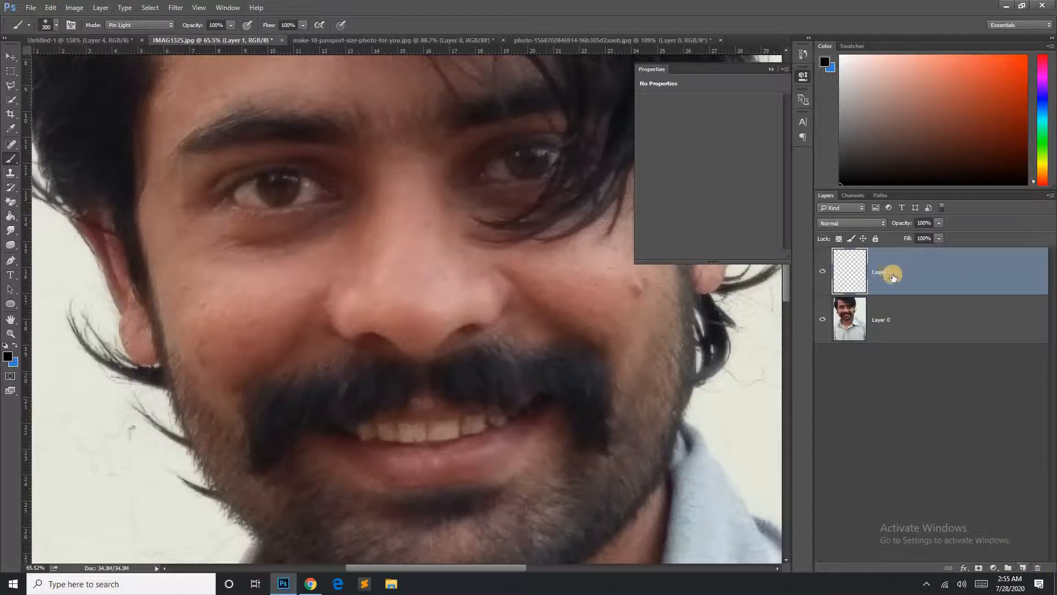
- Sample the cheek's skin tone with the Brush Tool's foreground color picker and choose a lighter pink, eec9c2, from it
right_click(7, 159)
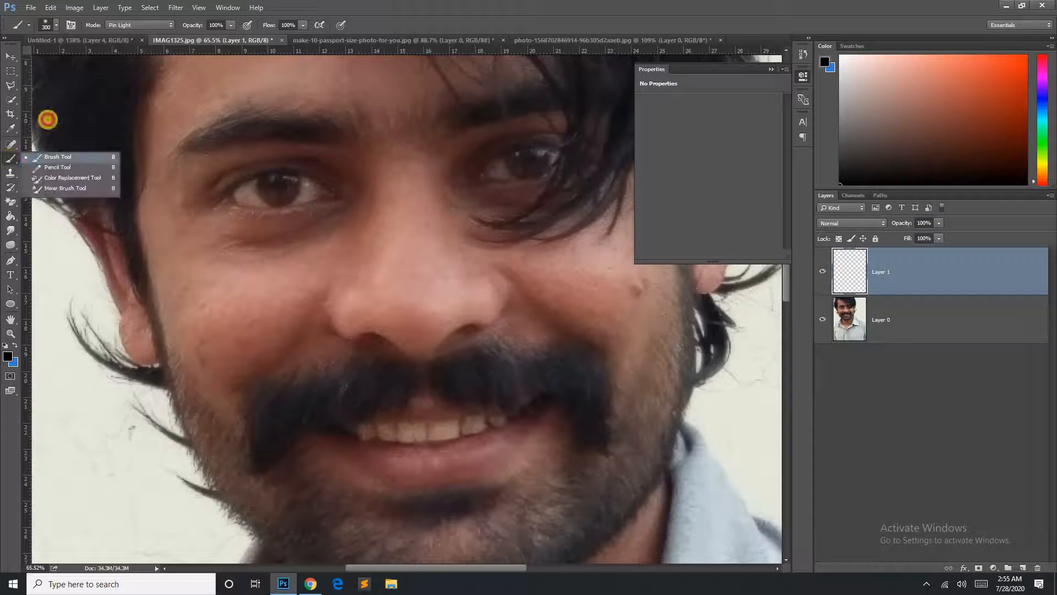
left_click(56, 25)
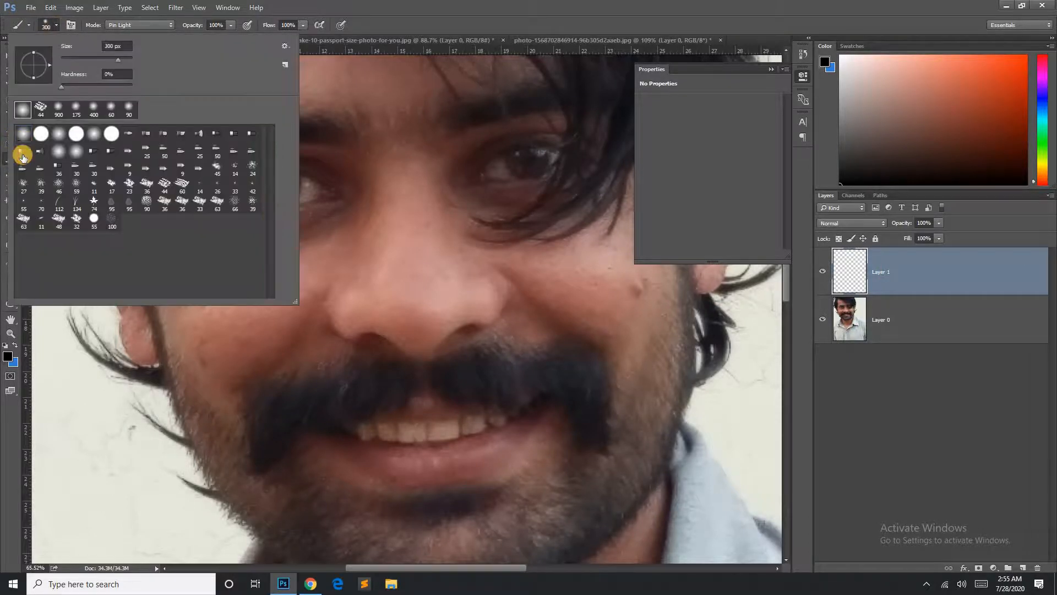
left_click(12, 357)
left_click(10, 356)
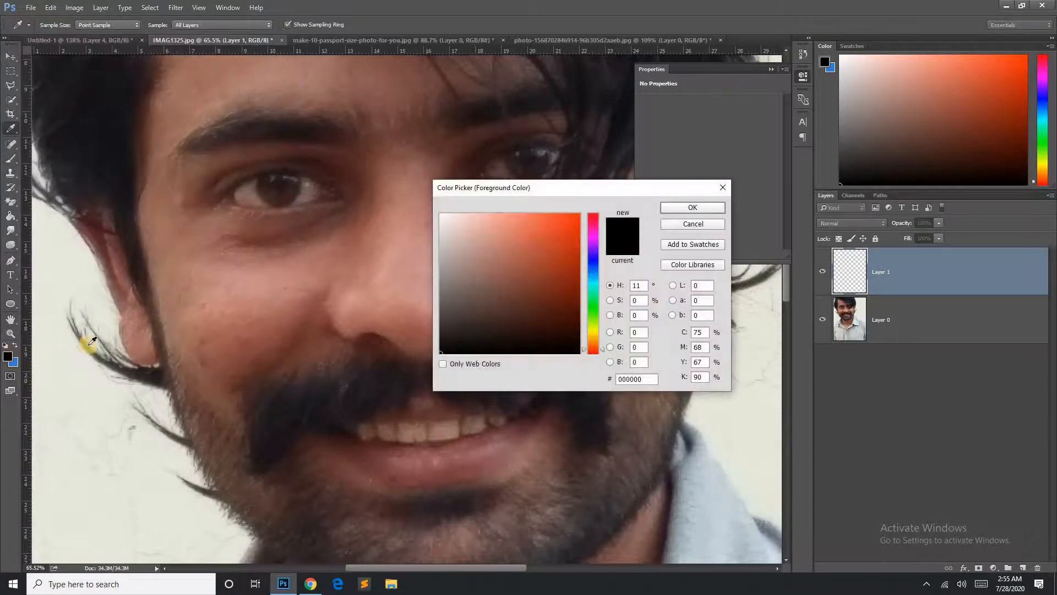
left_click(264, 298)
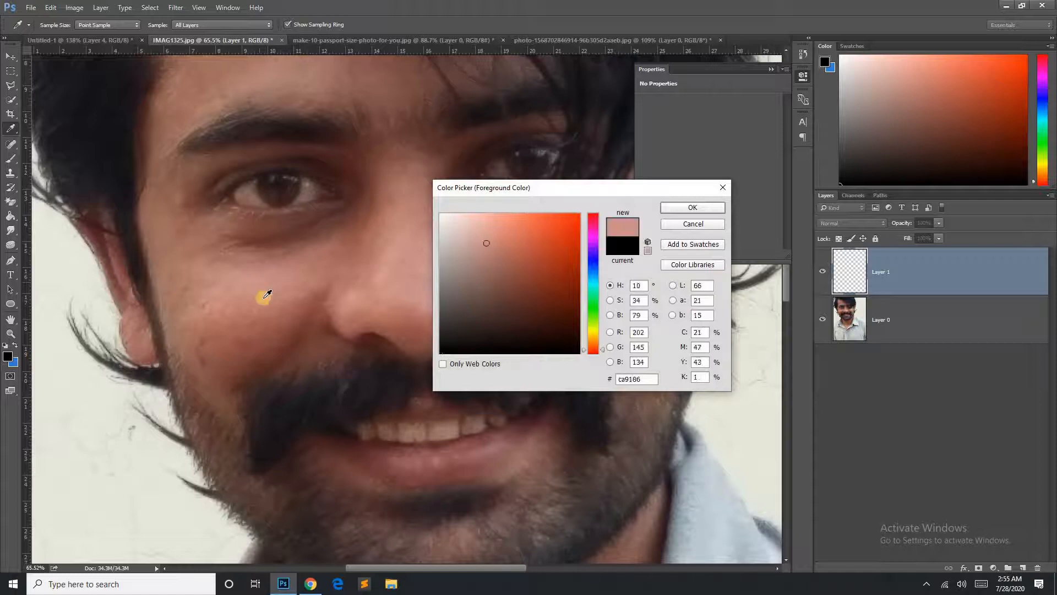
left_click(463, 223)
left_click(465, 223)
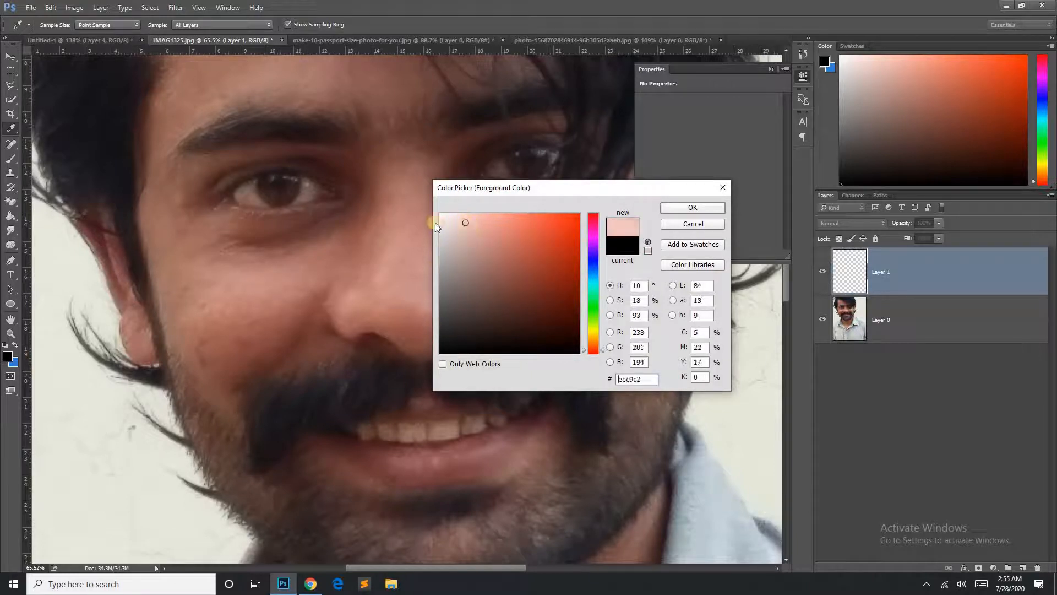
left_click(678, 207)
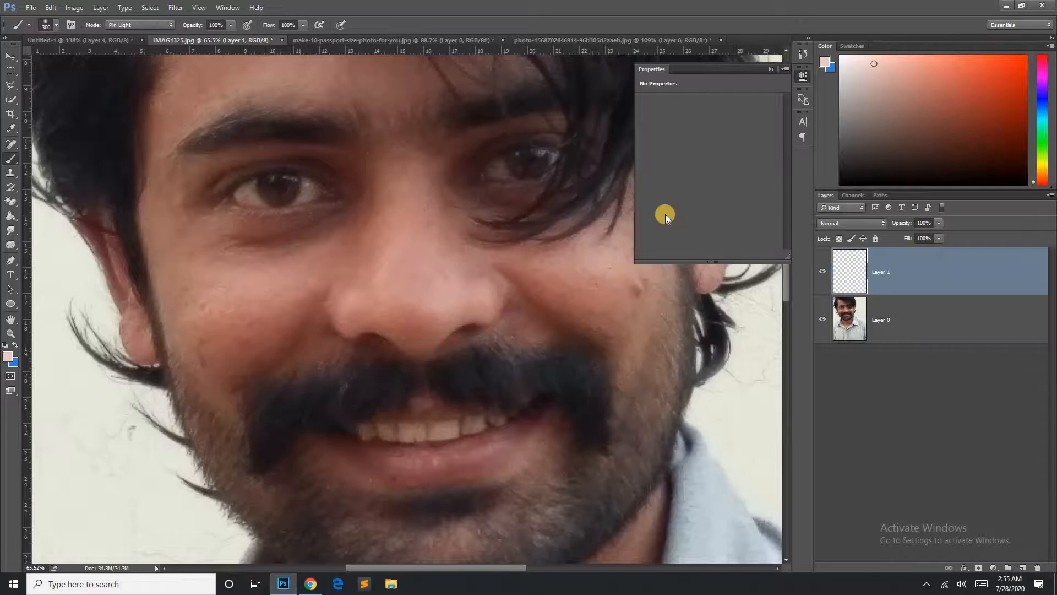
- Set the new layer to Soft Light and brush the pink over the skin around the uncovered eye, reducing the brush to 175 px
left_click(848, 223)
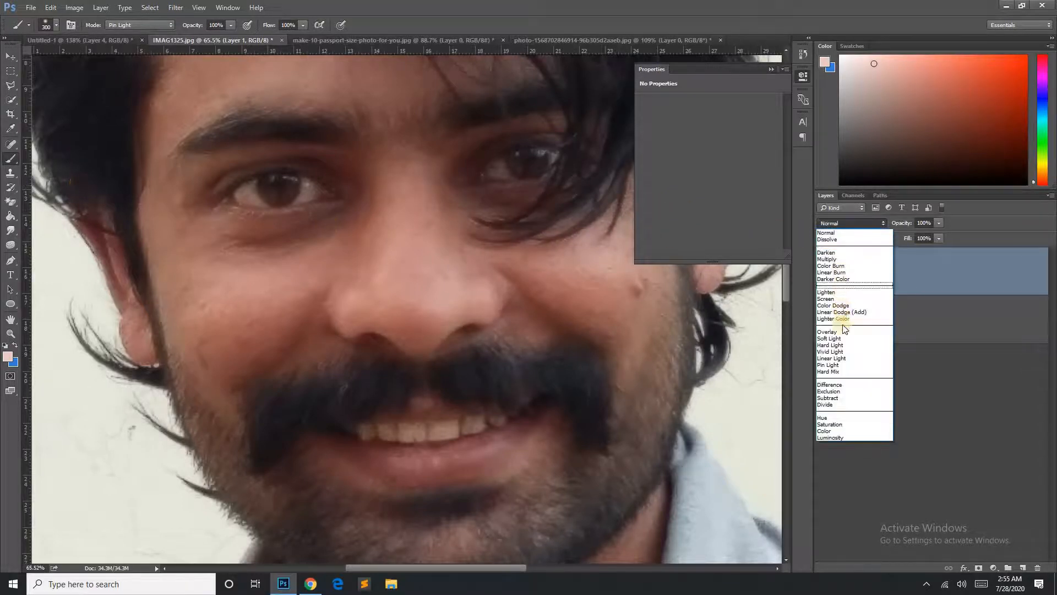
left_click(840, 338)
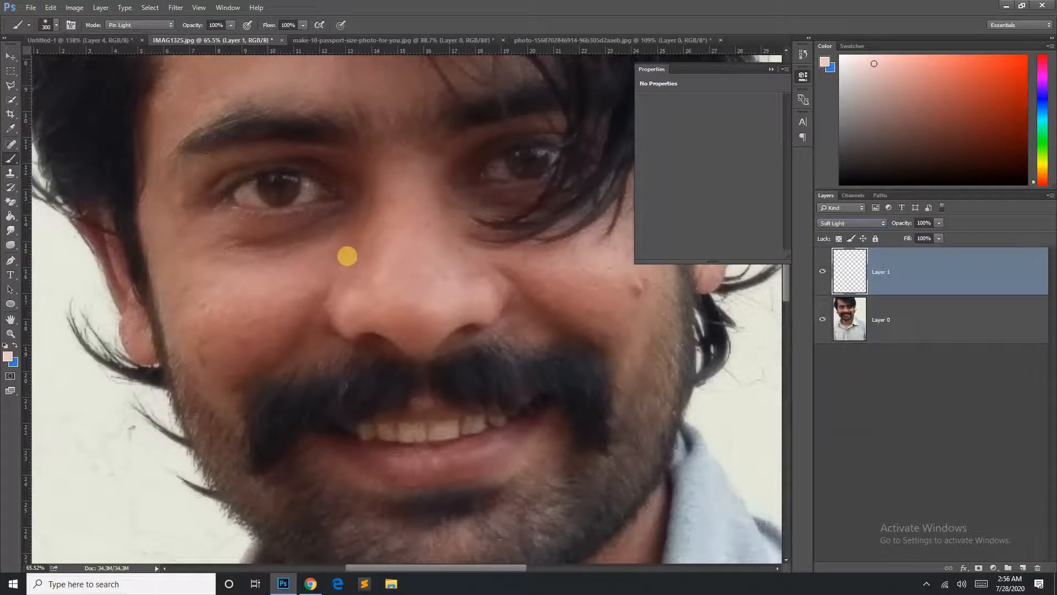
left_click(342, 255)
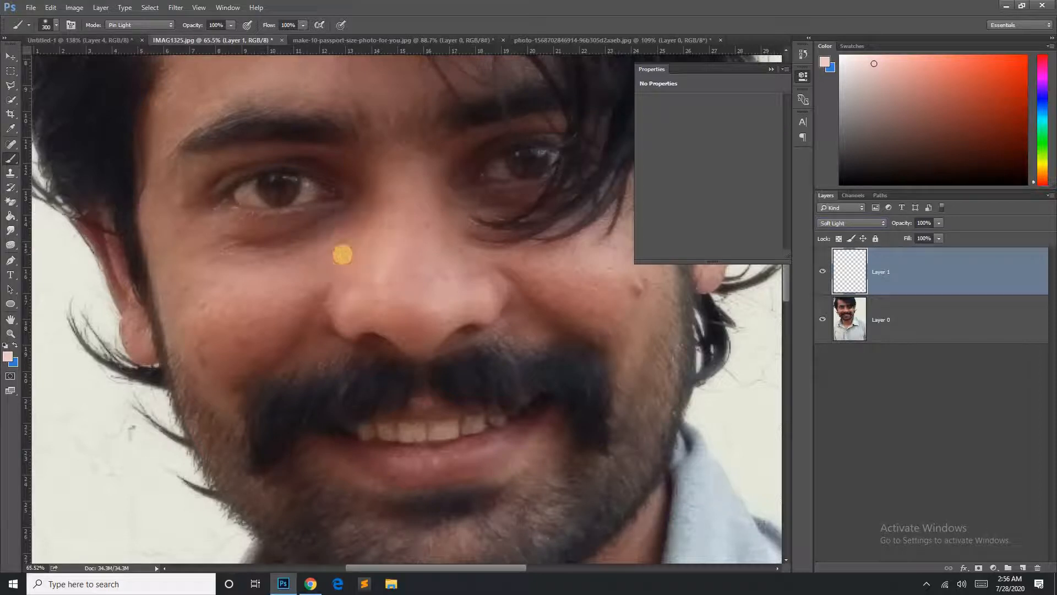
mouse_move(309, 255)
left_mouse_down()
mouse_move(232, 250)
mouse_move(263, 297)
mouse_move(305, 287)
mouse_move(235, 305)
mouse_move(201, 236)
mouse_move(209, 322)
mouse_move(226, 362)
mouse_move(149, 194)
mouse_move(183, 160)
mouse_move(317, 137)
mouse_move(363, 183)
left_mouse_up()
key("bracketleft")
key("bracketleft")
key("bracketleft")
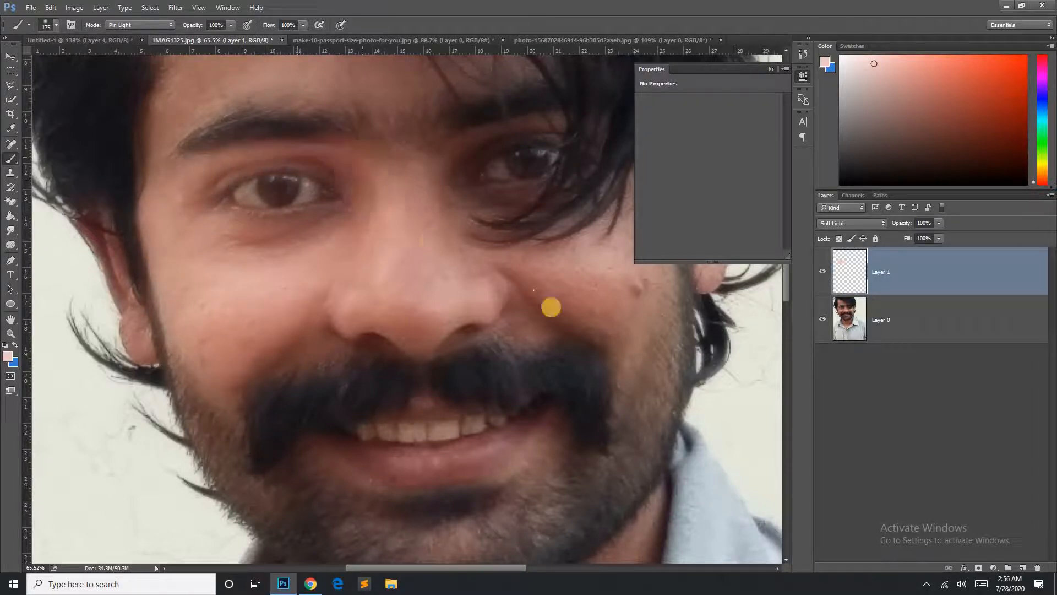
- Add a layer mask to the skin tint layer and brush black over the uncovered eye with a 150 px brush
left_click(980, 569)
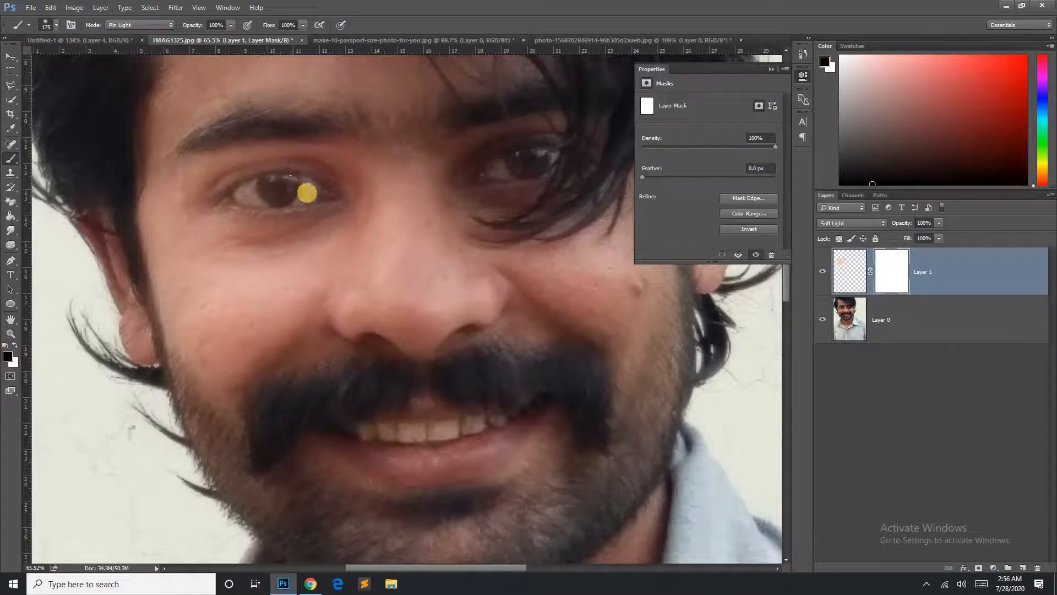
mouse_move(314, 190)
left_mouse_down()
mouse_move(265, 185)
mouse_move(254, 203)
mouse_move(316, 189)
mouse_move(253, 184)
left_mouse_up()
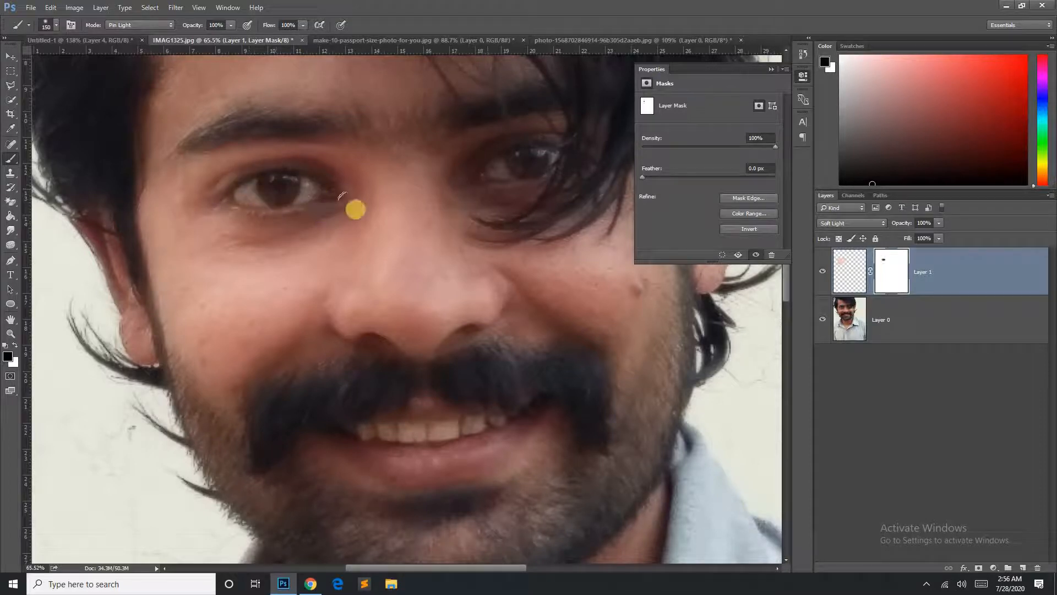
- Return to the tint layer's pixels and brush more pink over the nose and cheeks with a 200 px brush
key("ctrl+2")
key("bracketright")
key("bracketright")
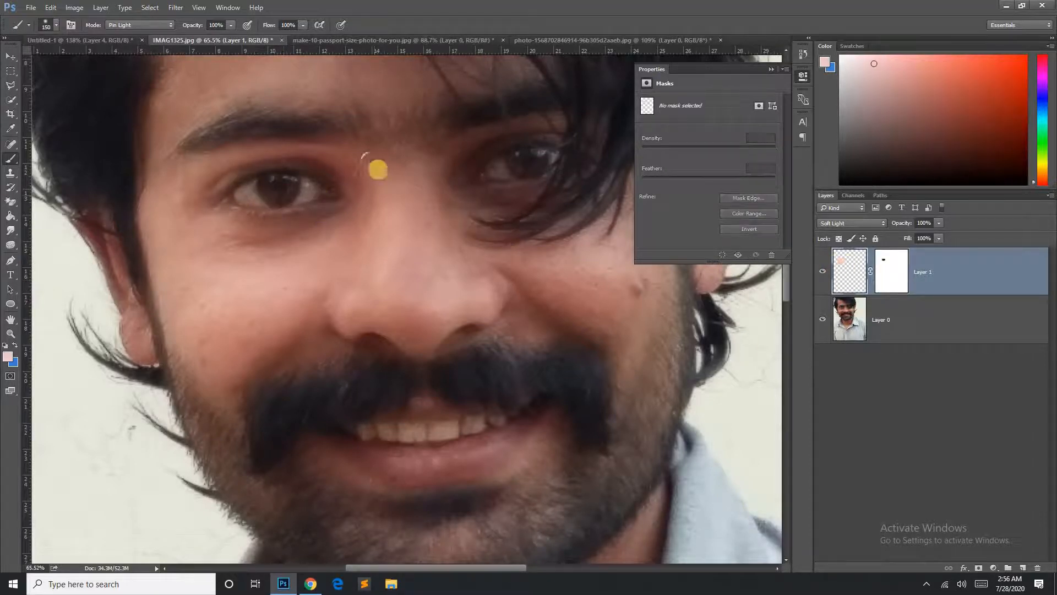
mouse_move(504, 268)
left_mouse_down()
mouse_move(594, 299)
mouse_move(639, 212)
mouse_move(583, 306)
mouse_move(253, 345)
mouse_move(280, 344)
left_mouse_up()
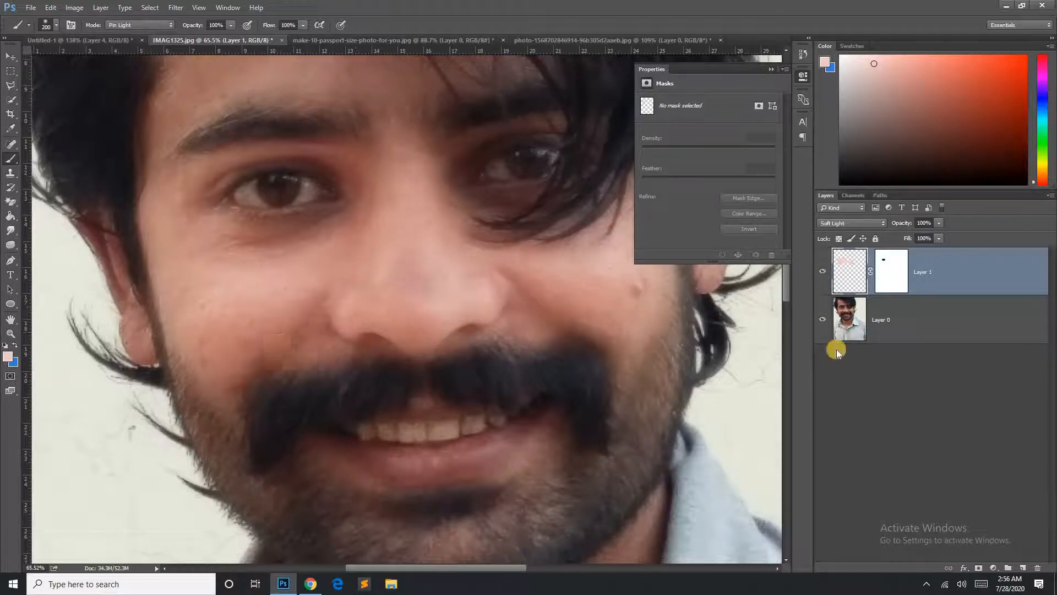
- On a new layer, paint over both lips in red-pink c06163, derived from the sampled lip color, with a 100 px brush
left_click(1023, 567)
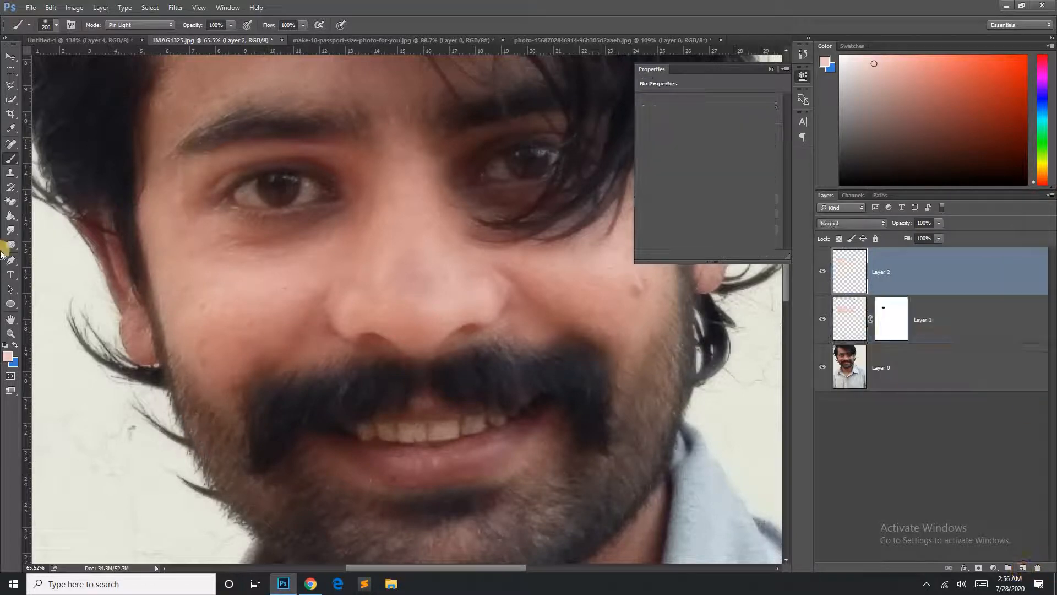
left_click(9, 361)
left_click(428, 465)
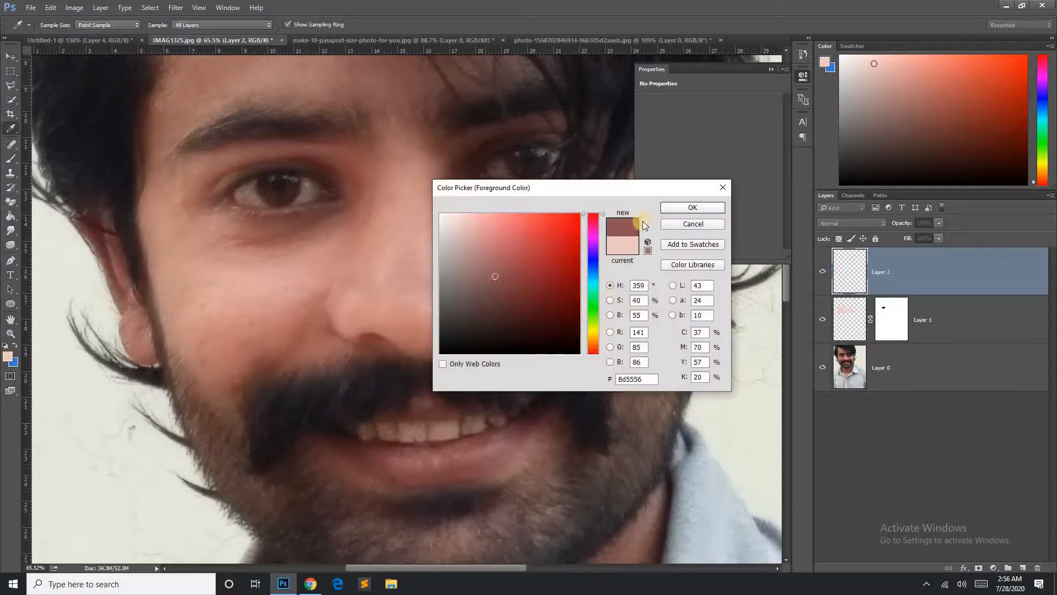
left_click(511, 250)
left_click(692, 207)
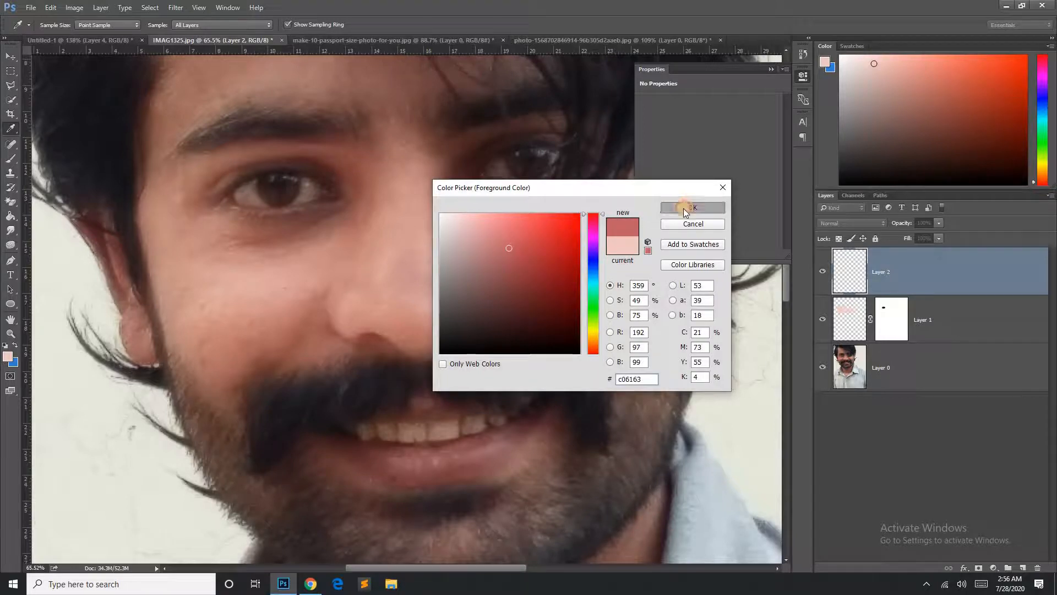
key("bracketleft")
mouse_move(358, 453)
left_mouse_down()
mouse_move(461, 468)
mouse_move(519, 425)
mouse_move(413, 459)
mouse_move(362, 453)
mouse_move(405, 417)
mouse_move(472, 410)
left_mouse_up()
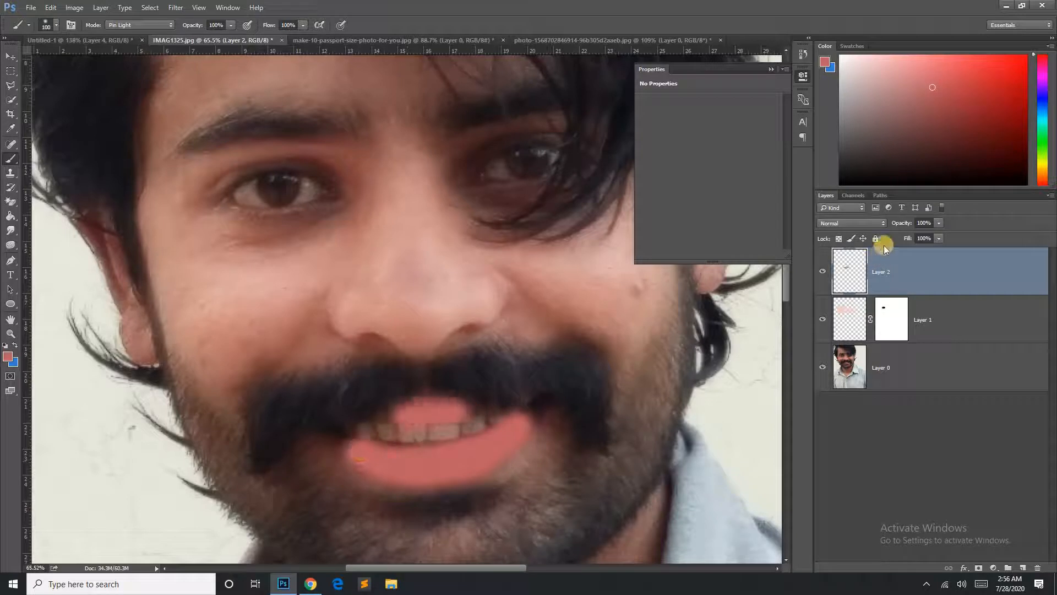
- Set the lip color layer to Soft Light at about 20% opacity and the skin tint layer's opacity to 36%
left_click(860, 223)
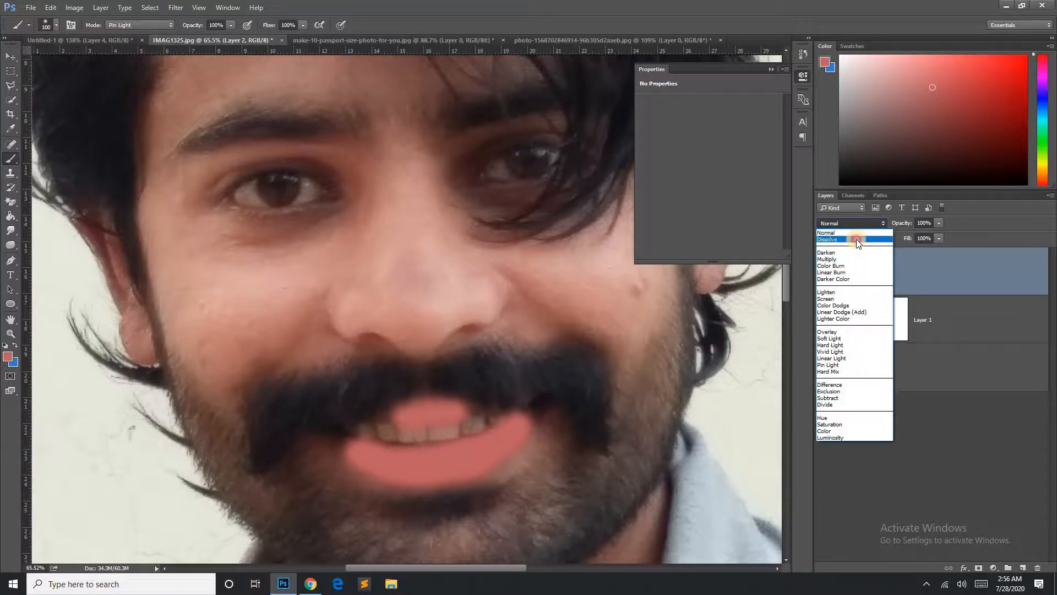
left_click(851, 229)
key("Down")
key("Down")
key("Down")
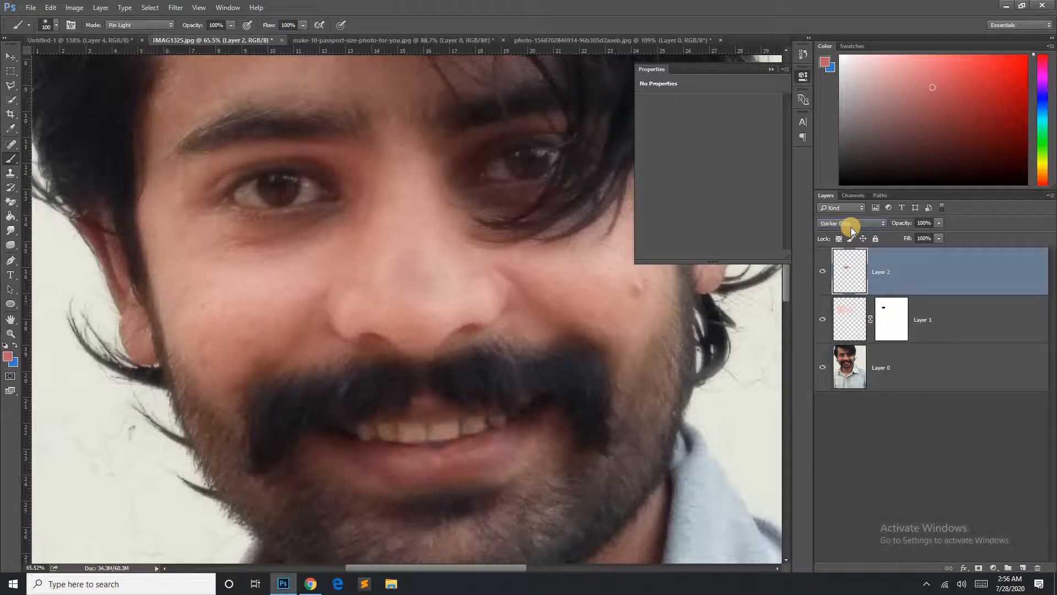
left_click(850, 223)
left_click(846, 339)
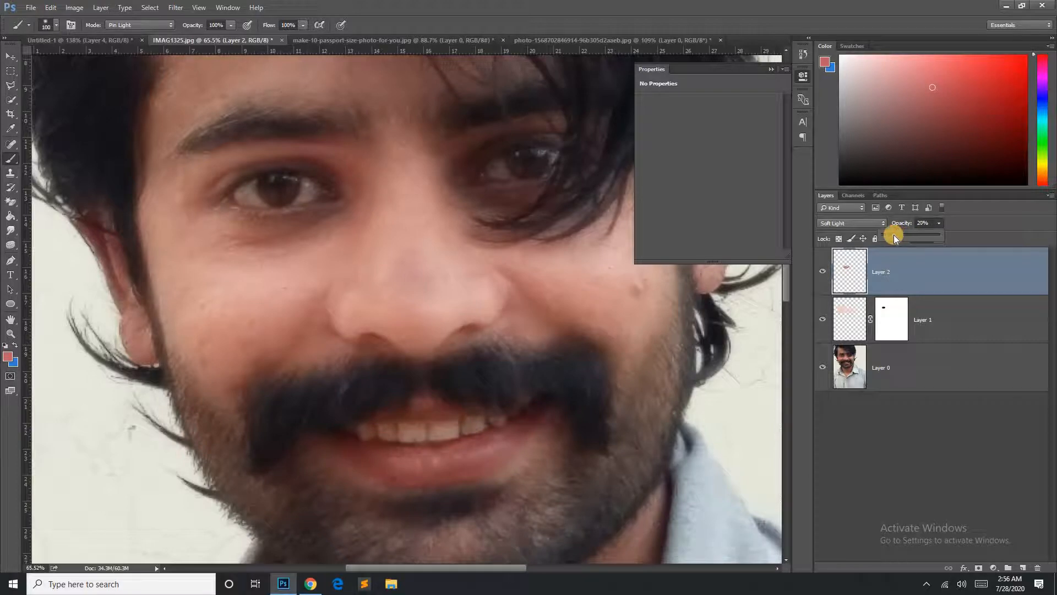
left_click(960, 312)
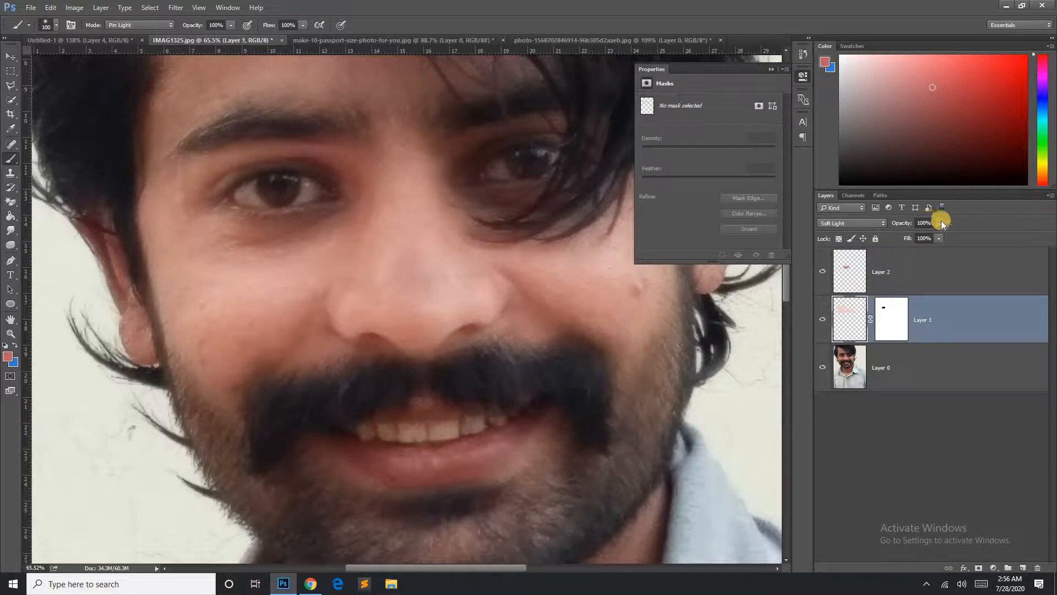
left_click_drag(899, 236, 904, 238)
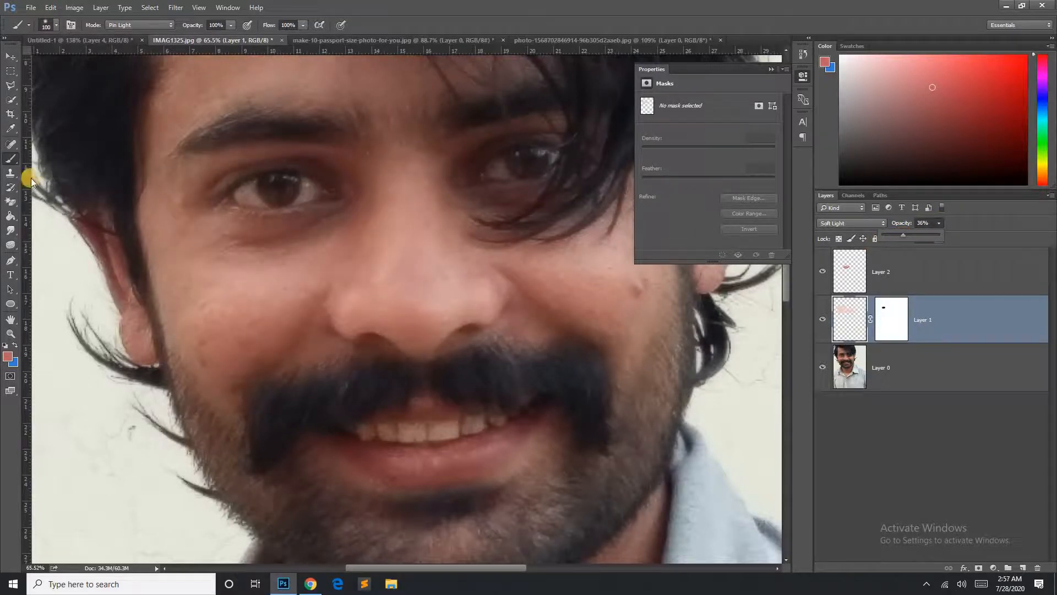
- Choose the Clone Stamp tool and merge the lip and skin tint layers with the portrait into a single layer
left_click(12, 176)
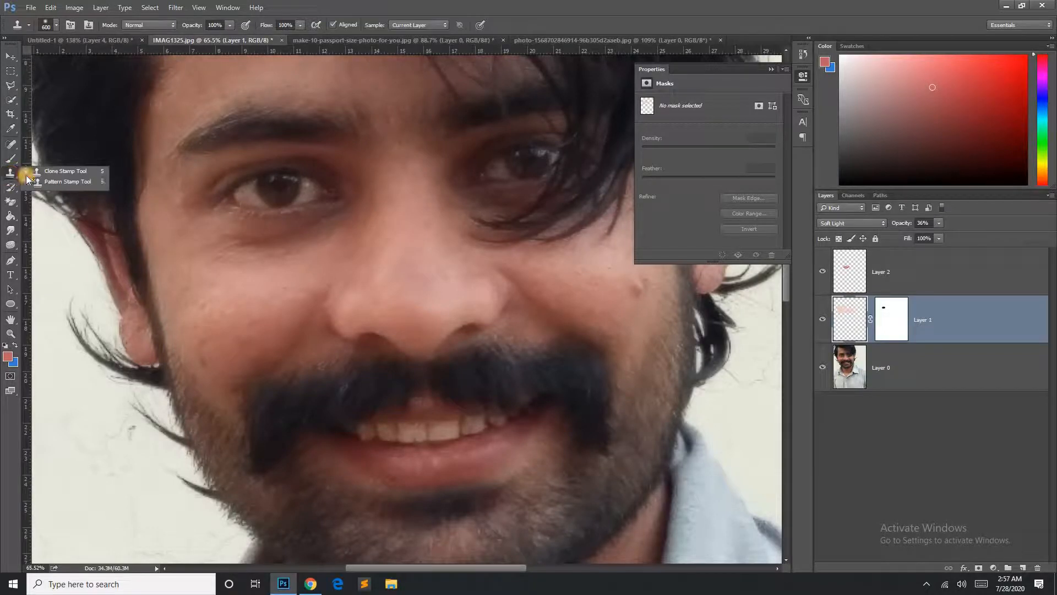
left_click(54, 176)
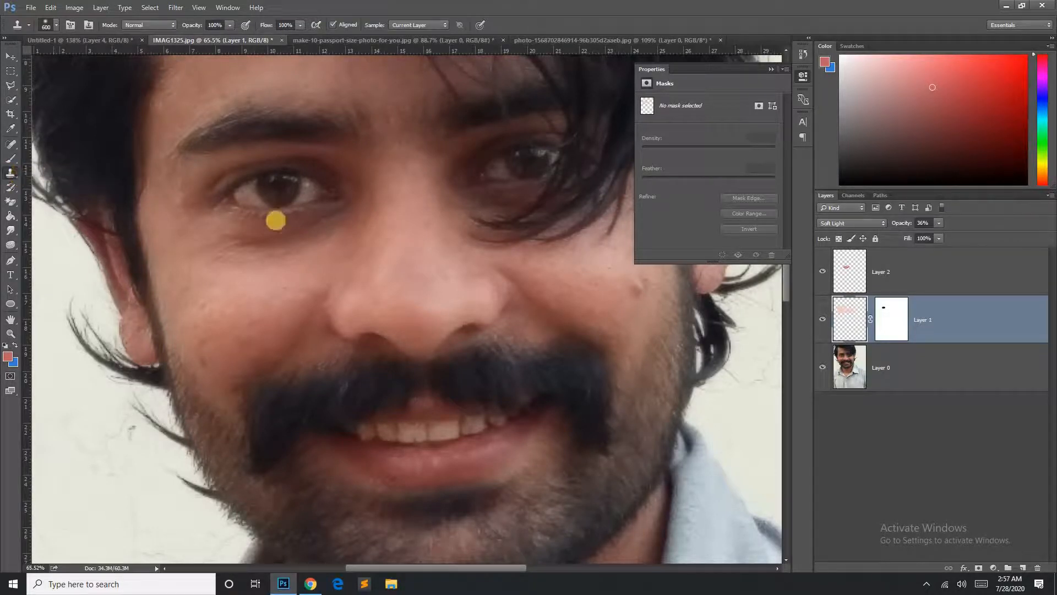
left_click(911, 284, "shift")
key("ctrl+shift+e")
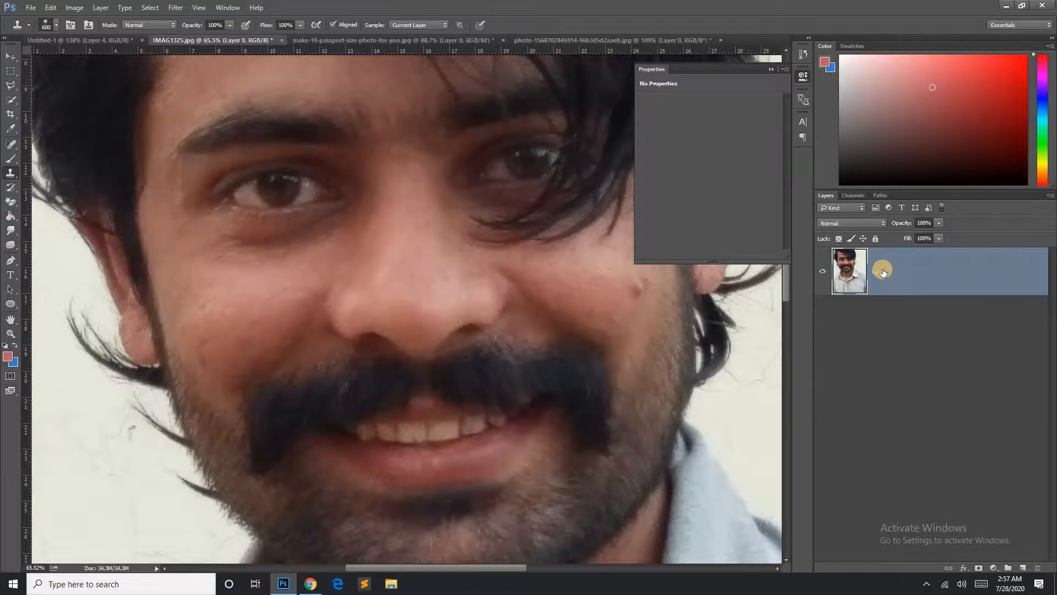
- Set up the Clone Stamp tool with a soft 100 px brush at 0% hardness for the mole on the cheek
scroll(268, 351, "down", 1)
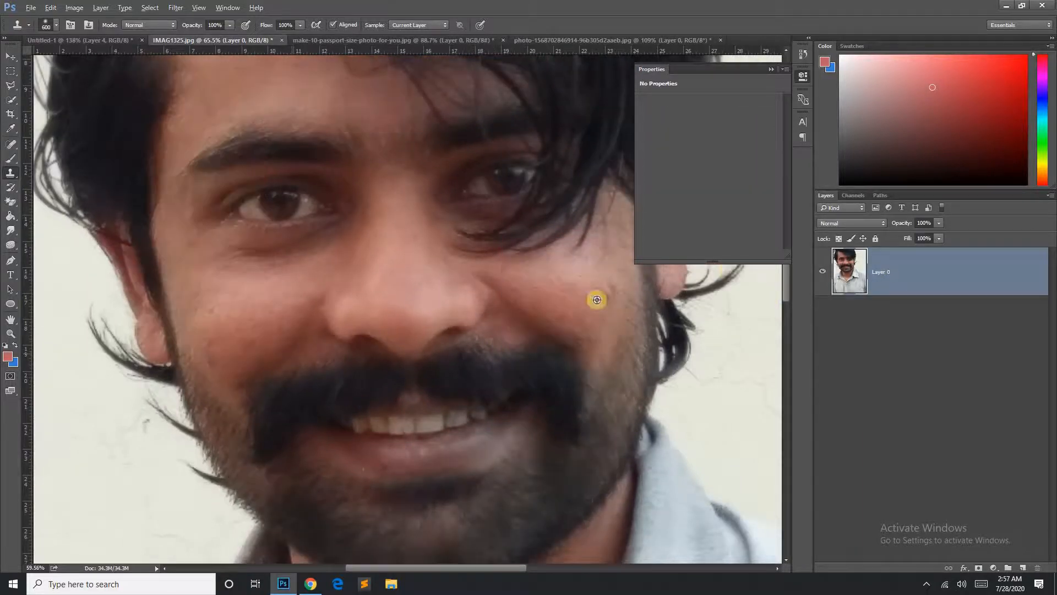
scroll(601, 294, "down", 1)
scroll(606, 291, "up", 4)
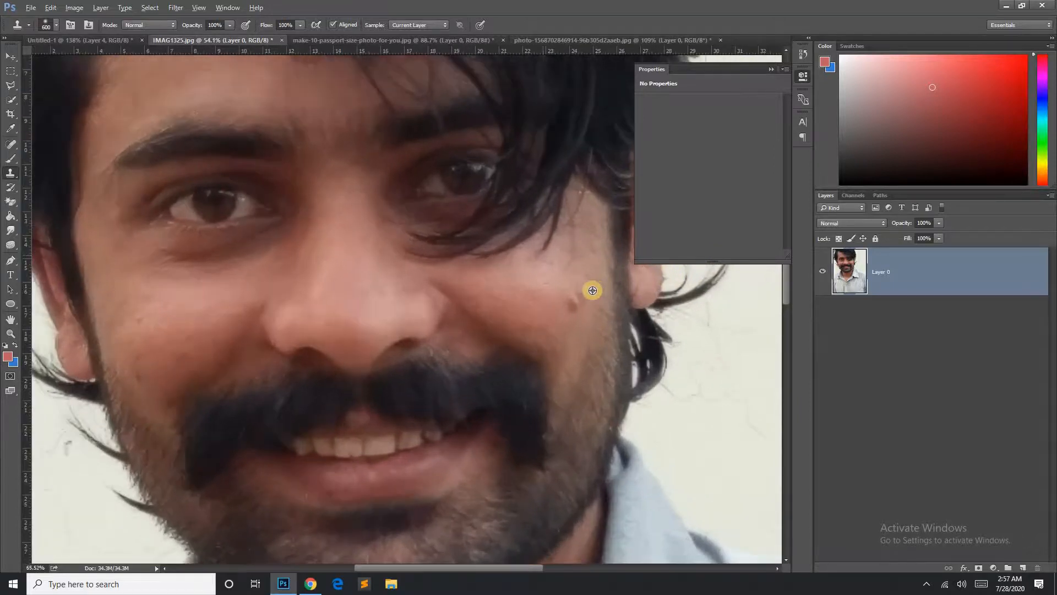
scroll(576, 293, "up", 4)
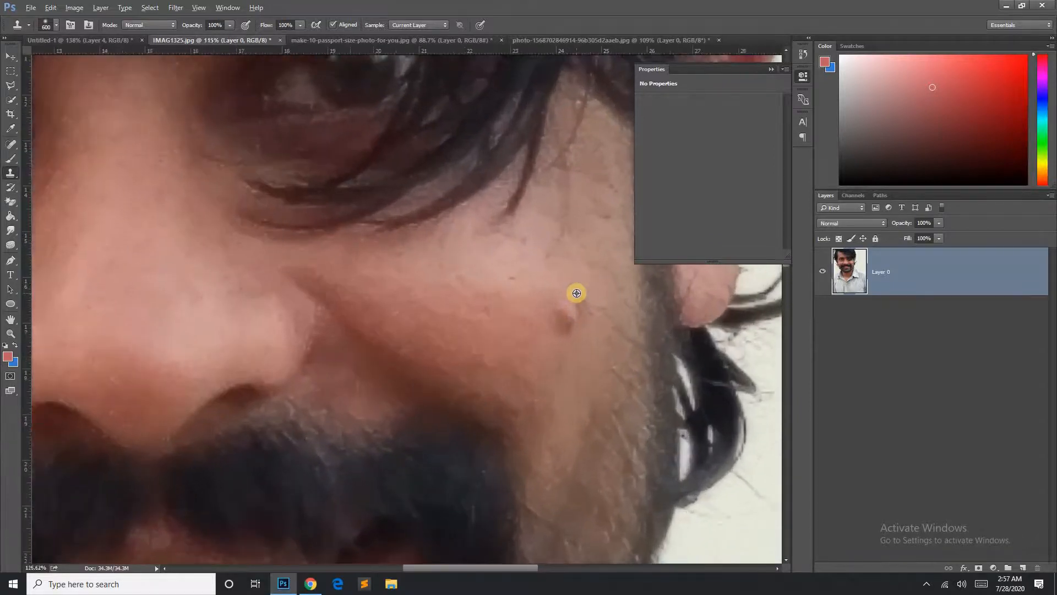
scroll(577, 293, "down", 1)
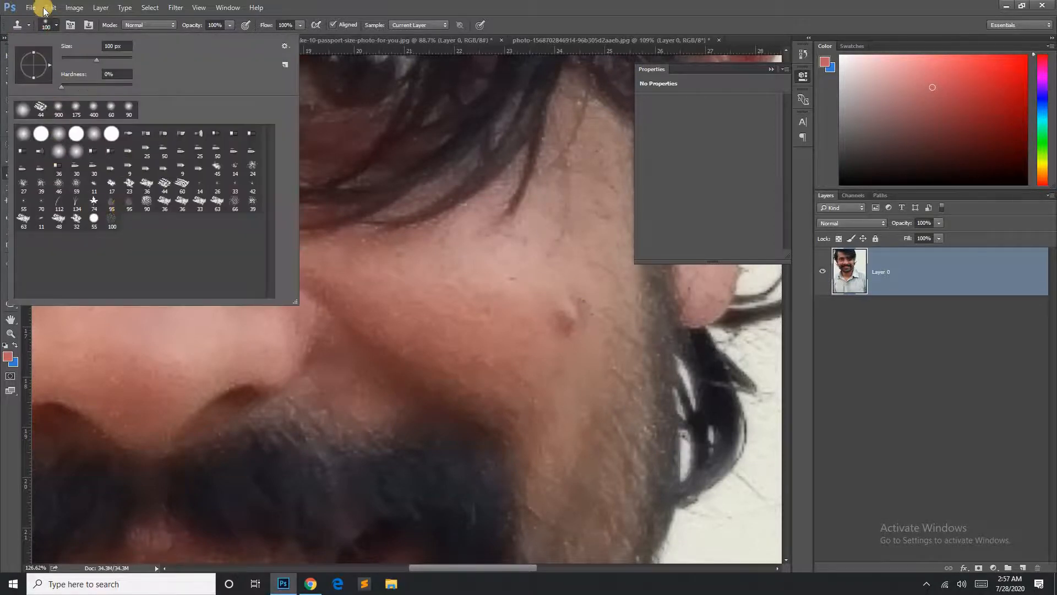
left_click(44, 24)
right_click(11, 174)
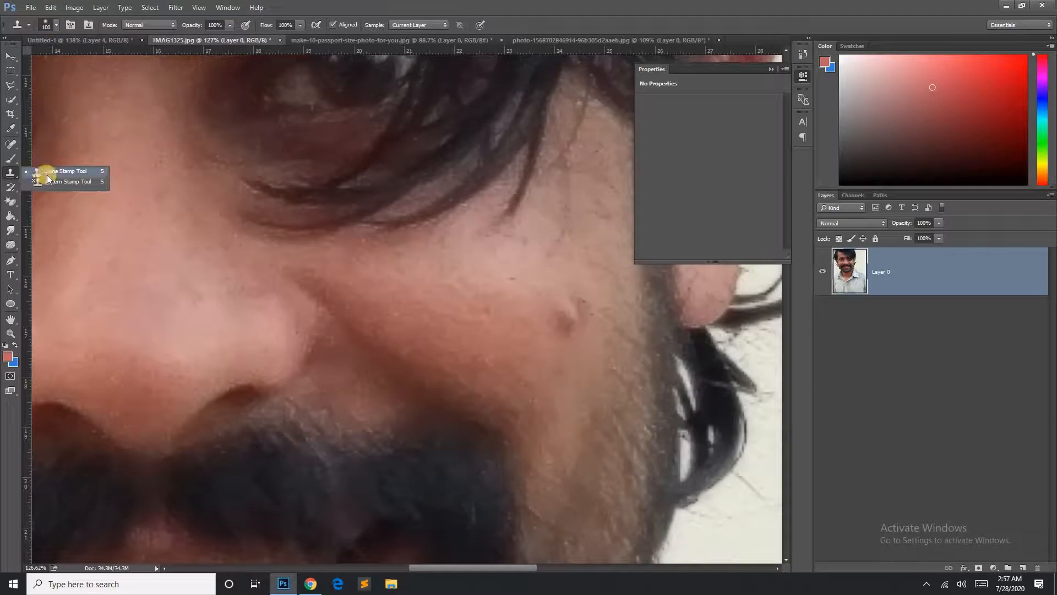
left_click(47, 172)
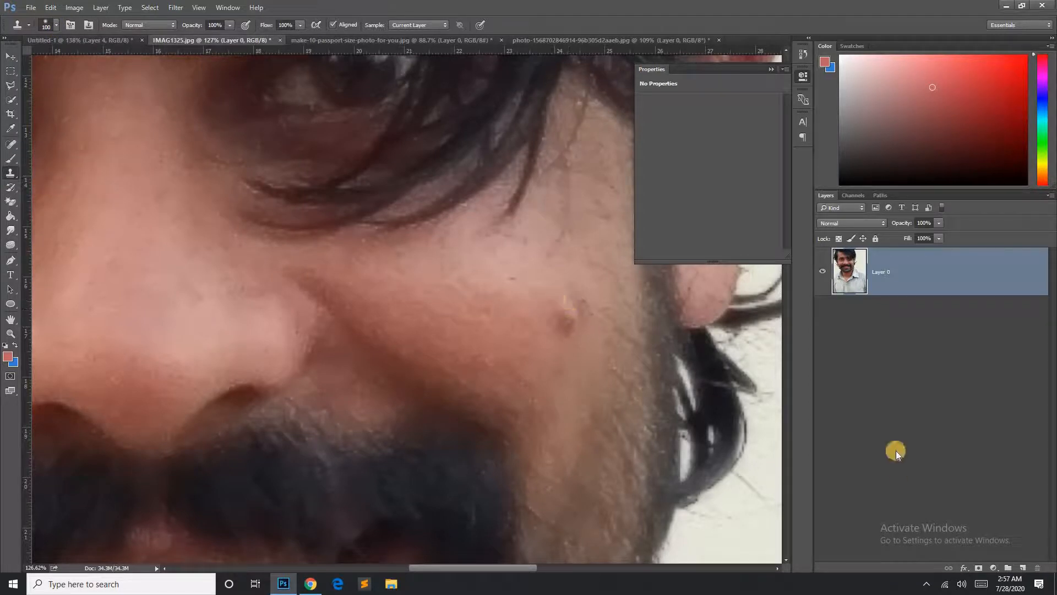
- Duplicate the merged portrait layer and clone clean skin over the mole on the cheek
right_click(917, 284)
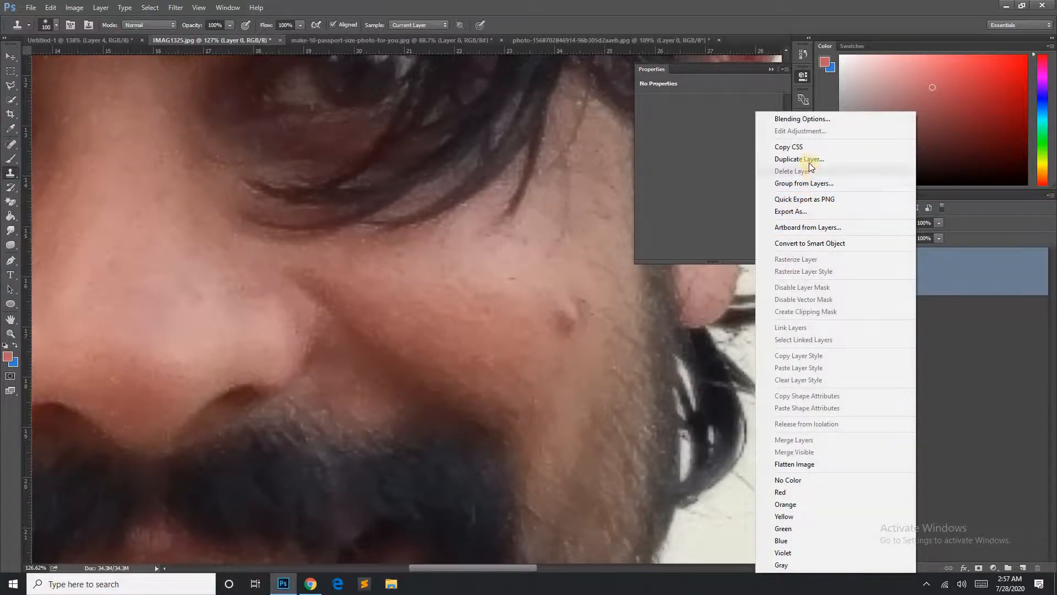
left_click(793, 159)
left_click(624, 180)
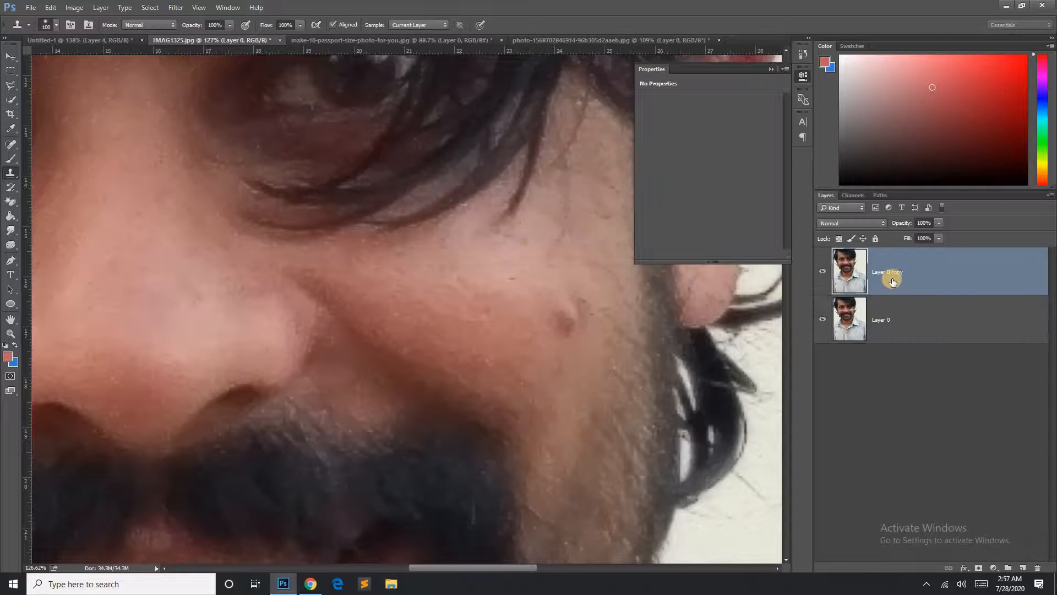
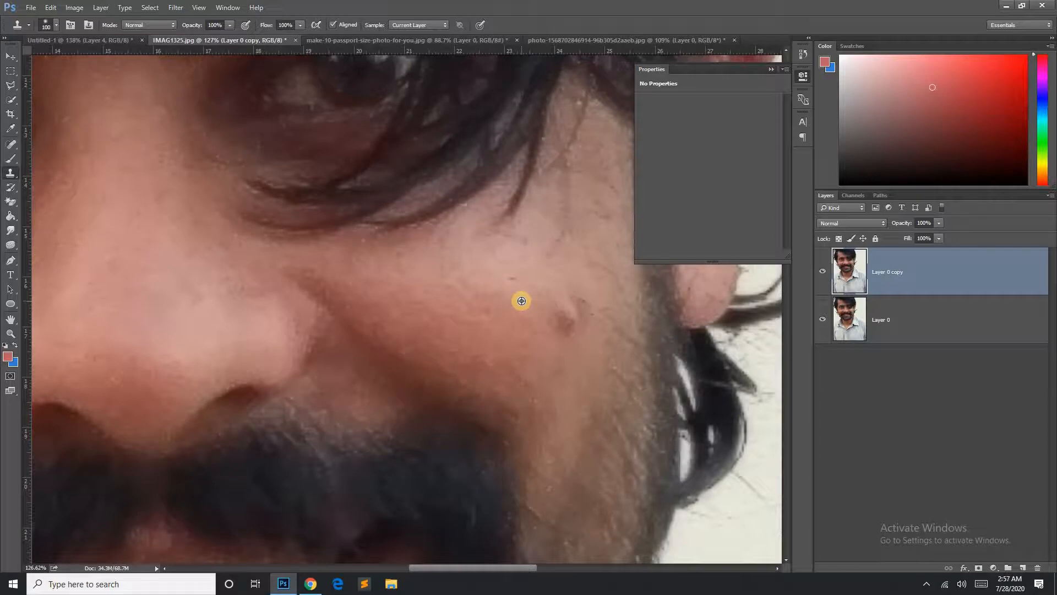
left_click(564, 316)
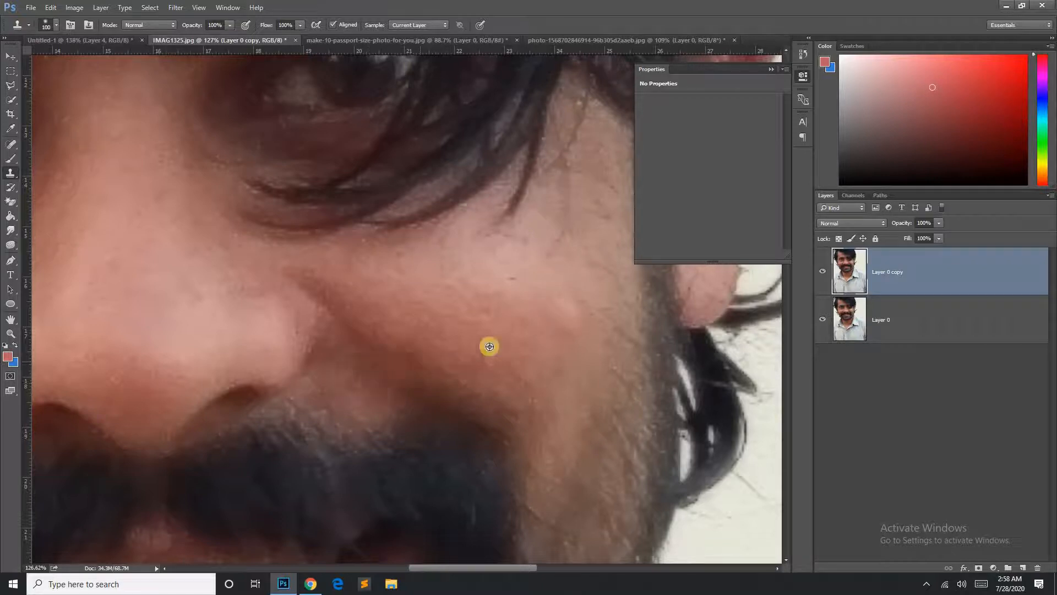
left_click(552, 324)
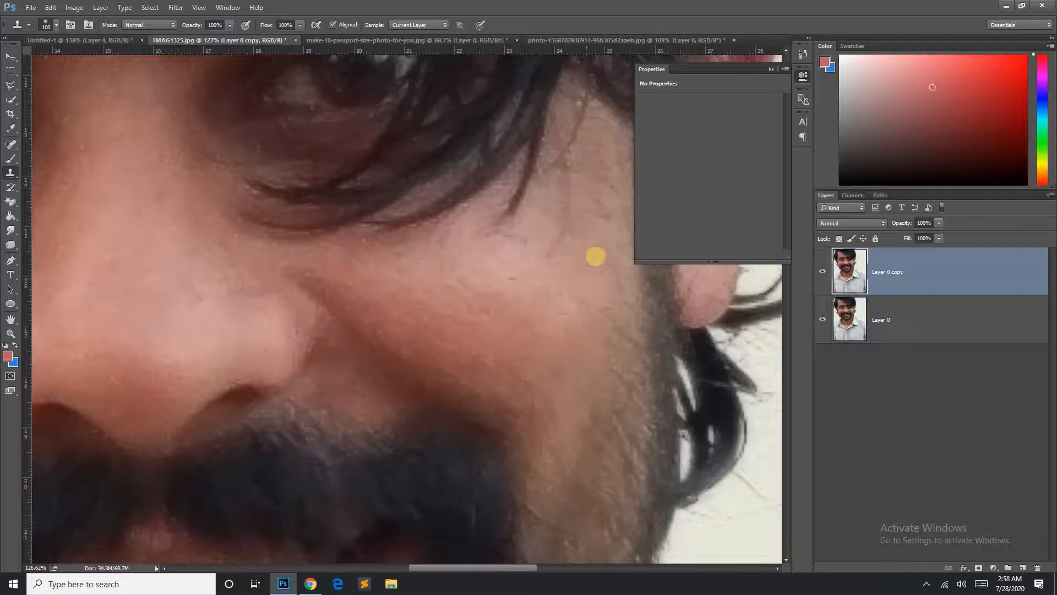
scroll(552, 359, "down", 4)
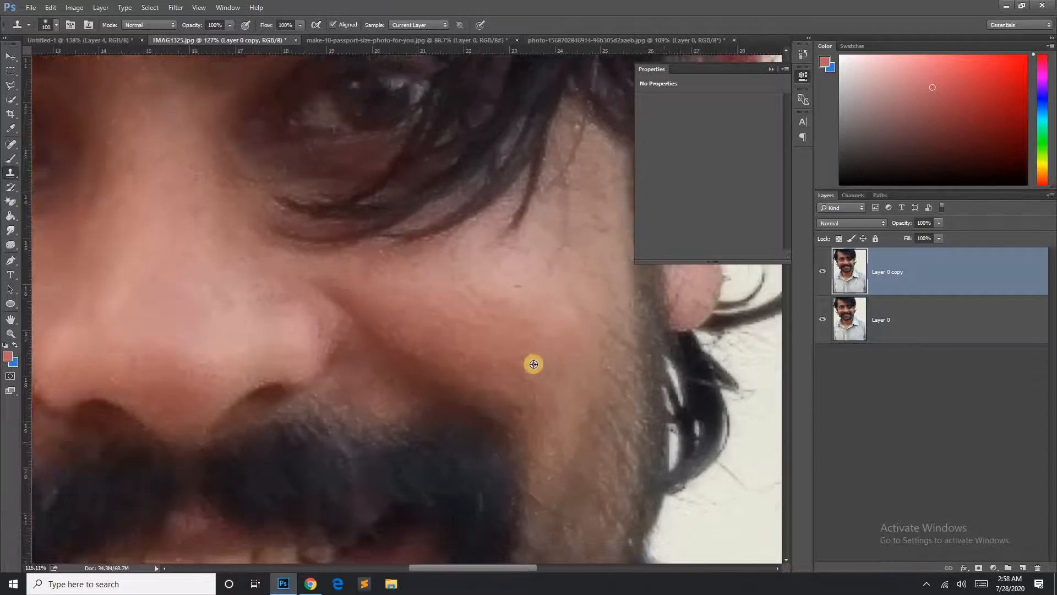
- Try to remove the hair strand reaching the eyebrow with a 40 px Content-Aware Spot Healing Brush
scroll(305, 85, "up", 3)
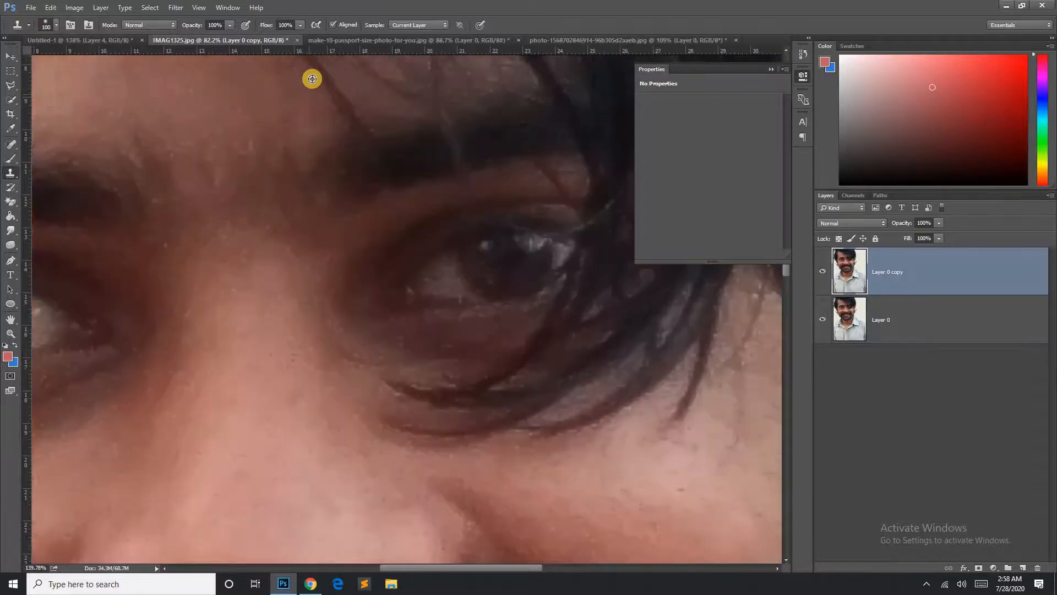
left_click_drag(326, 90, 429, 272)
left_click(11, 144)
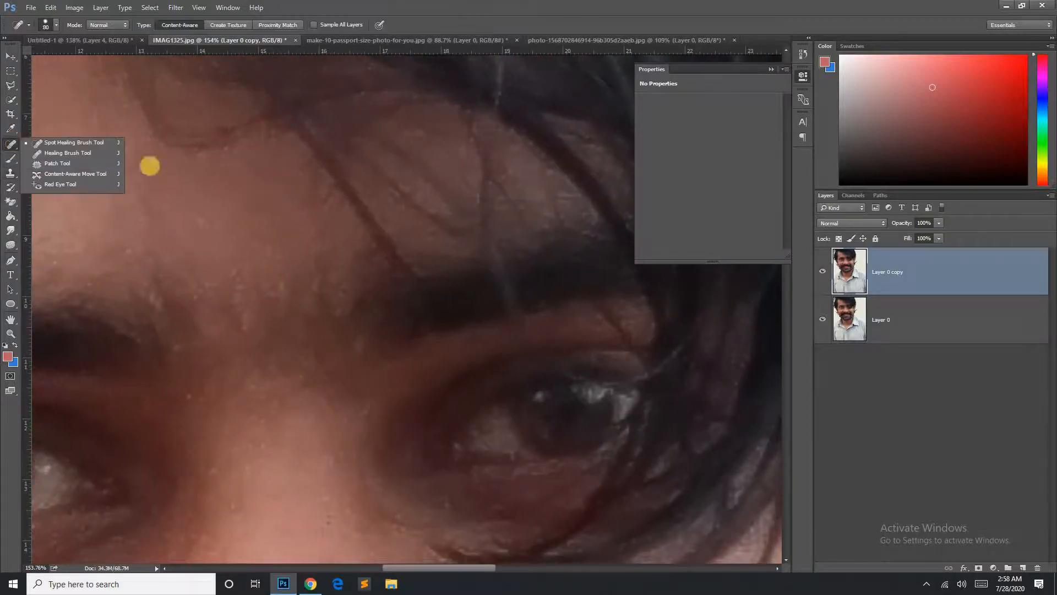
left_click(77, 144)
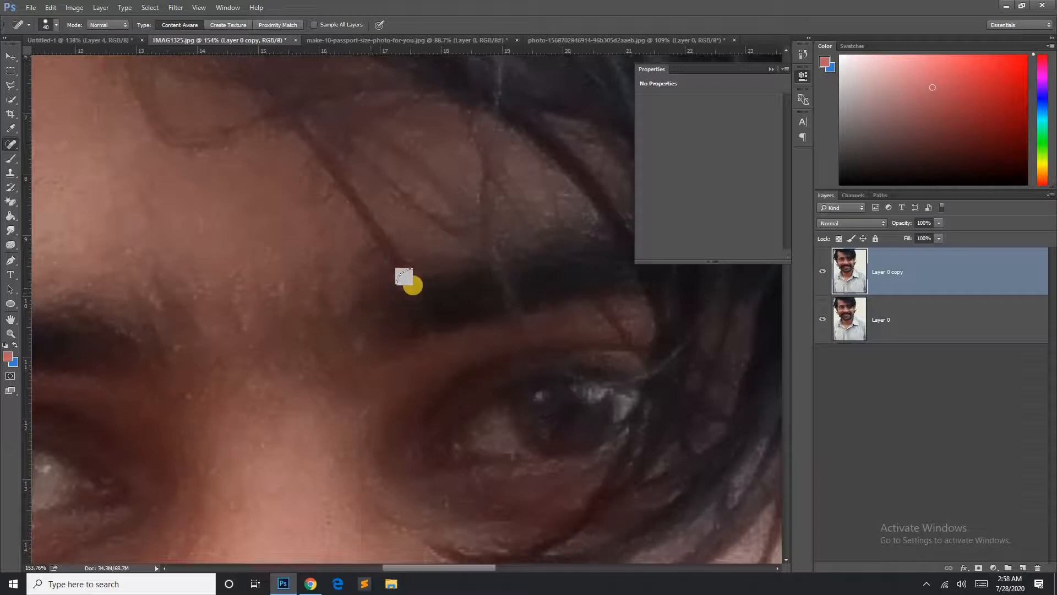
left_click_drag(332, 160, 430, 298)
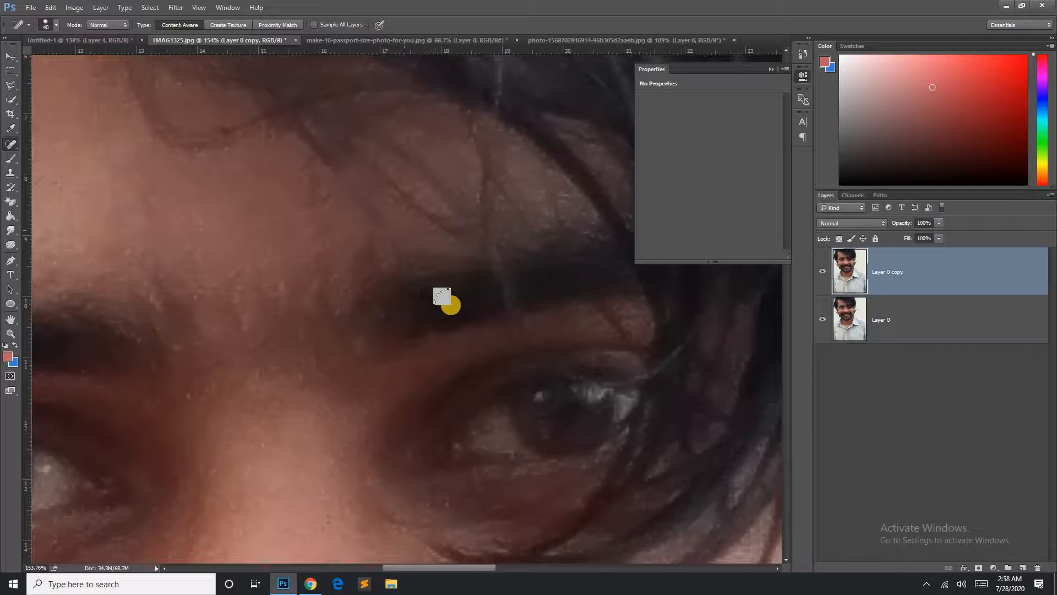
key("ctrl+z")
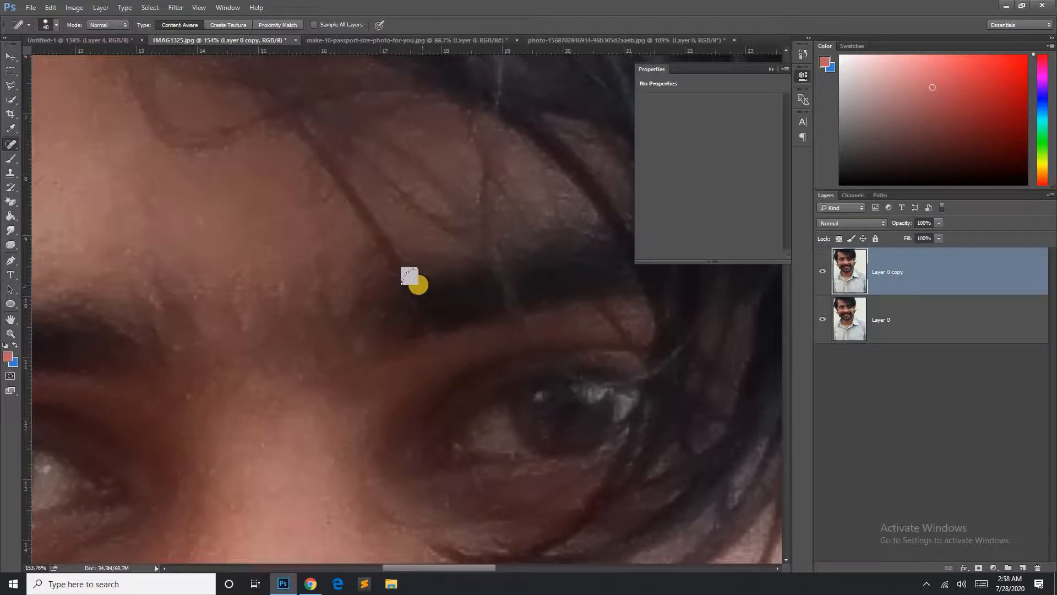
- Clone nearby forehead skin over the hair strand reaching the eyebrow with a 40 px Clone Stamp
right_click(9, 175)
left_click(55, 170)
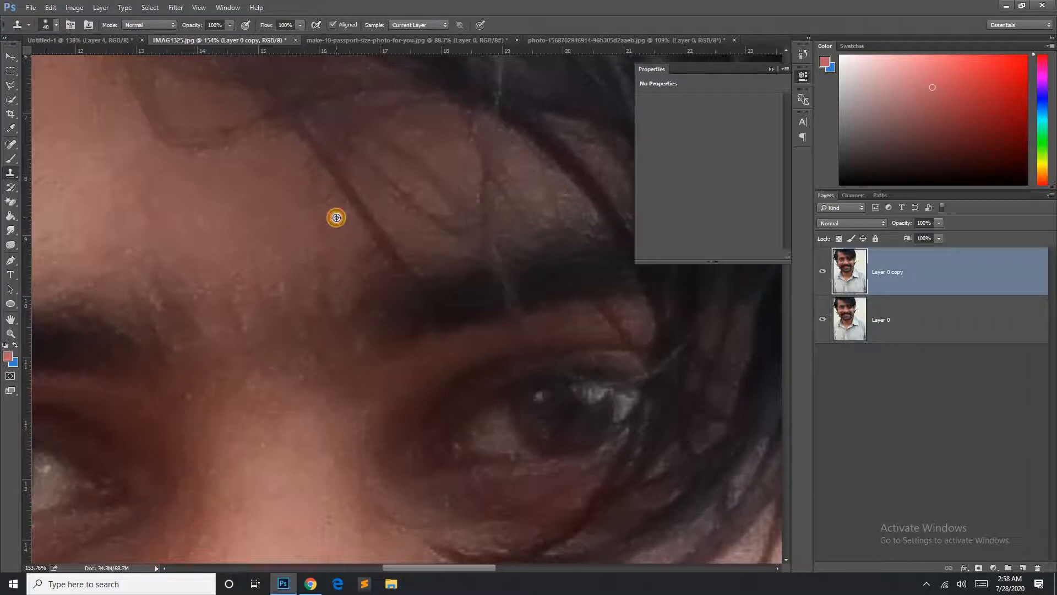
mouse_move(336, 218)
left_mouse_down()
mouse_move(325, 170)
mouse_move(379, 235)
mouse_move(347, 208)
mouse_move(335, 232)
mouse_move(376, 256)
mouse_move(382, 236)
mouse_move(321, 213)
mouse_move(391, 236)
mouse_move(342, 220)
left_mouse_up()
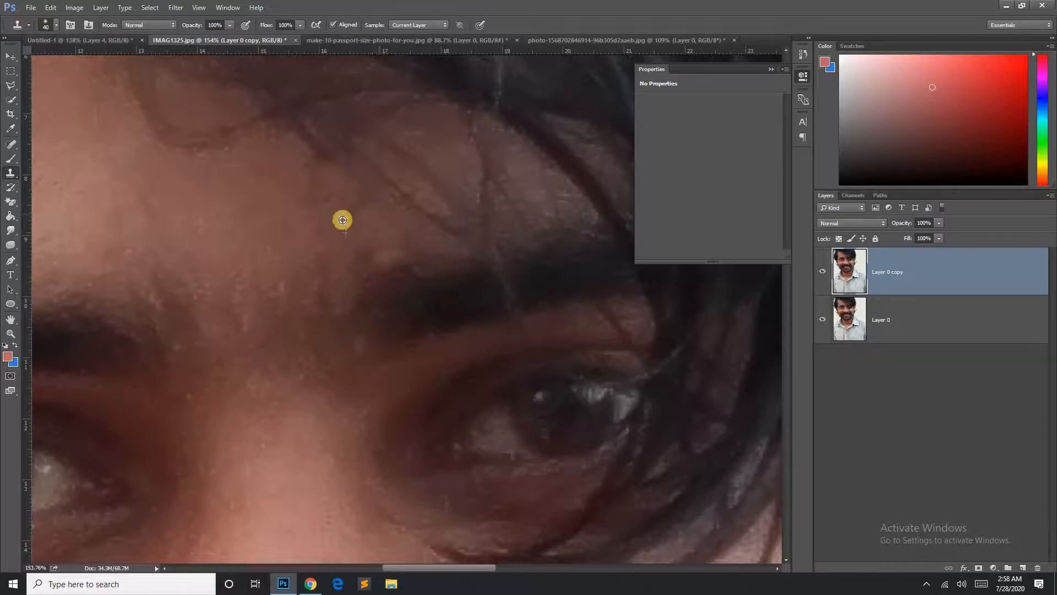
- Enlarge the Clone Stamp brush to 600 px and sample the uncovered eye as the clone source
scroll(317, 292, "down", 2)
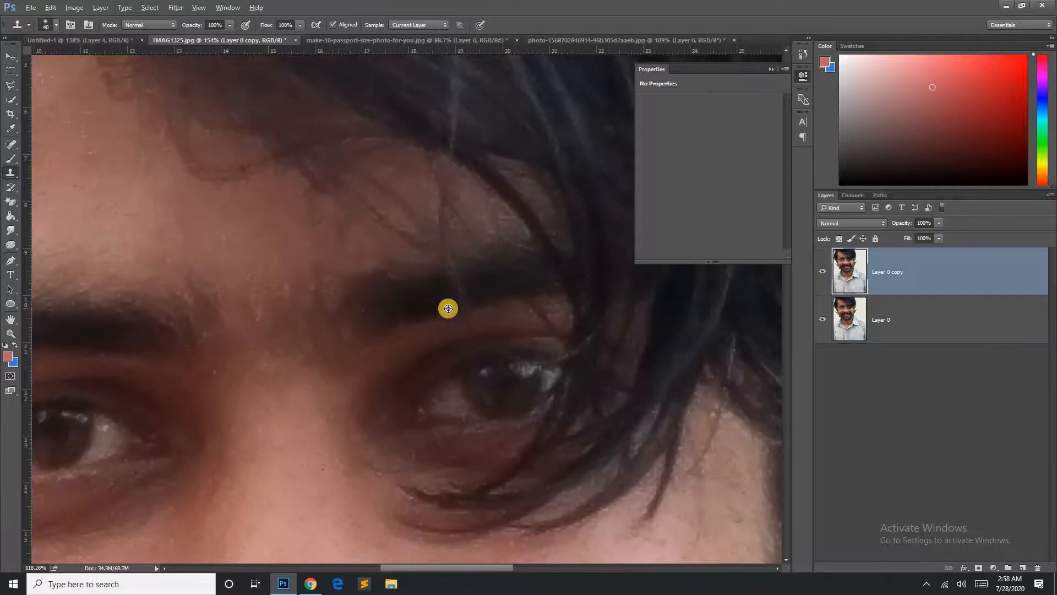
scroll(278, 309, "down", 4)
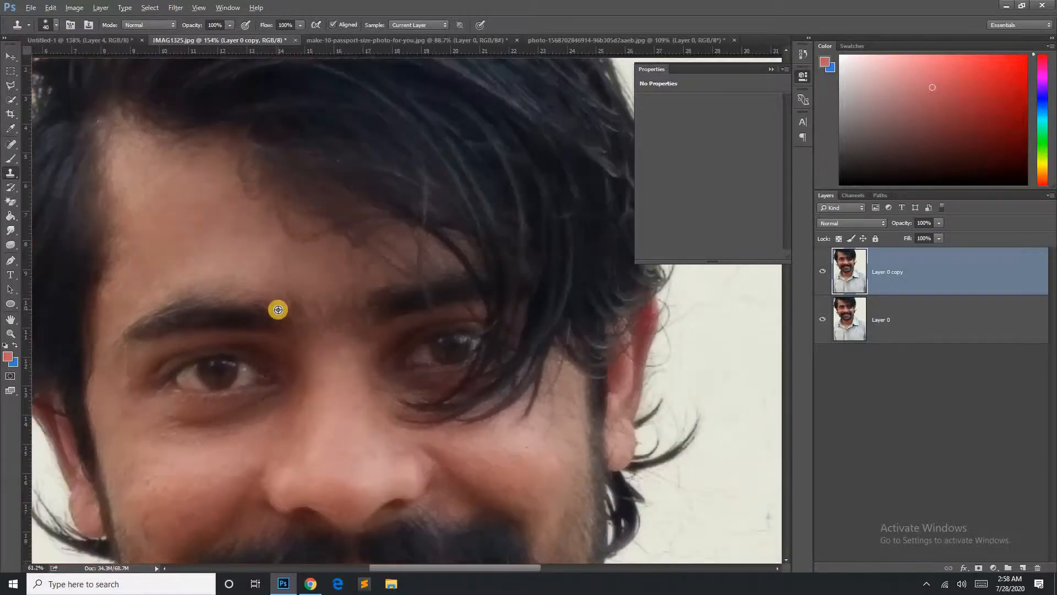
scroll(278, 310, "down", 2)
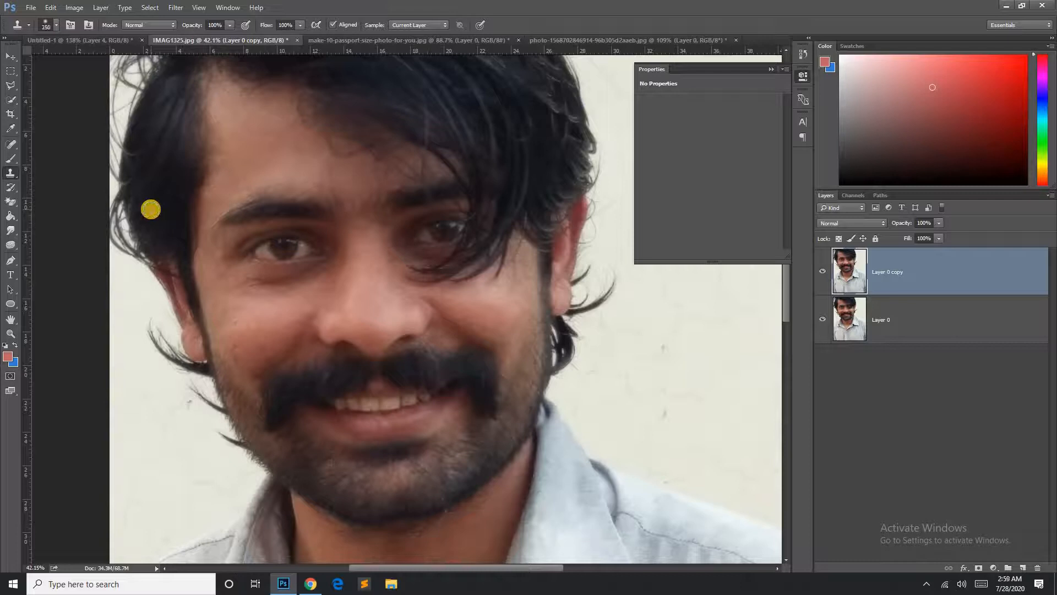
key("bracketright")
key("bracketright")
key("bracketright")
key("bracketright")
key("bracketright")
key("bracketright")
left_click(150, 209)
key("bracketright")
key("bracketright")
key("bracketright")
key("bracketright")
key("bracketright")
key("bracketright")
key("bracketright")
left_click(151, 209)
key("bracketleft")
key("bracketleft")
left_click(103, 236)
left_click(297, 238, "alt")
left_click(290, 238)
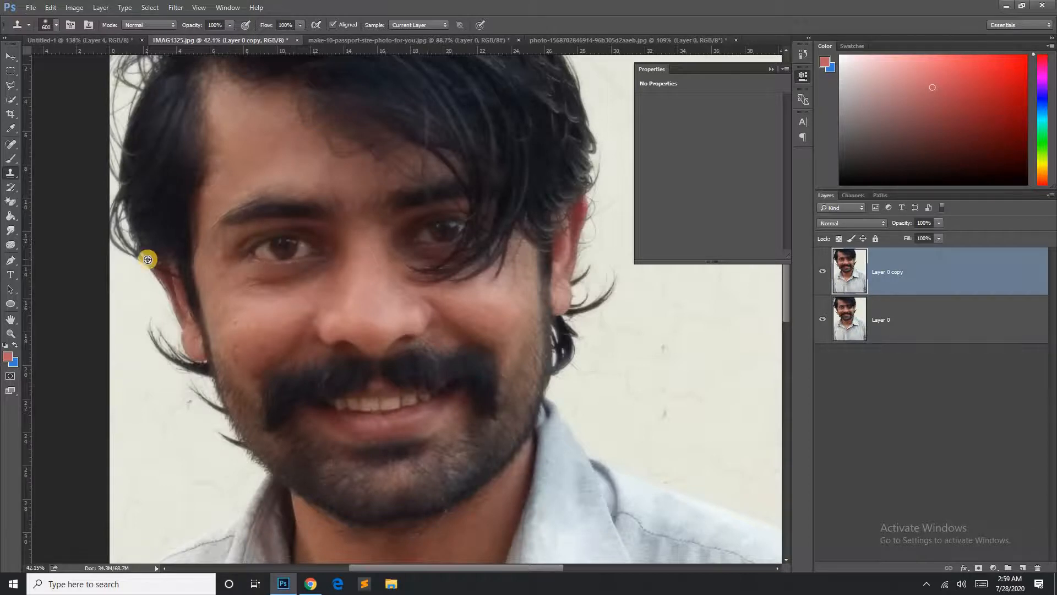
- Clone a copy of the sampled eye onto the plain wall beside the head
scroll(146, 255, "down", 2)
left_click_drag(529, 279, 557, 267)
left_click(583, 391)
left_click(548, 291)
key("ctrl+z")
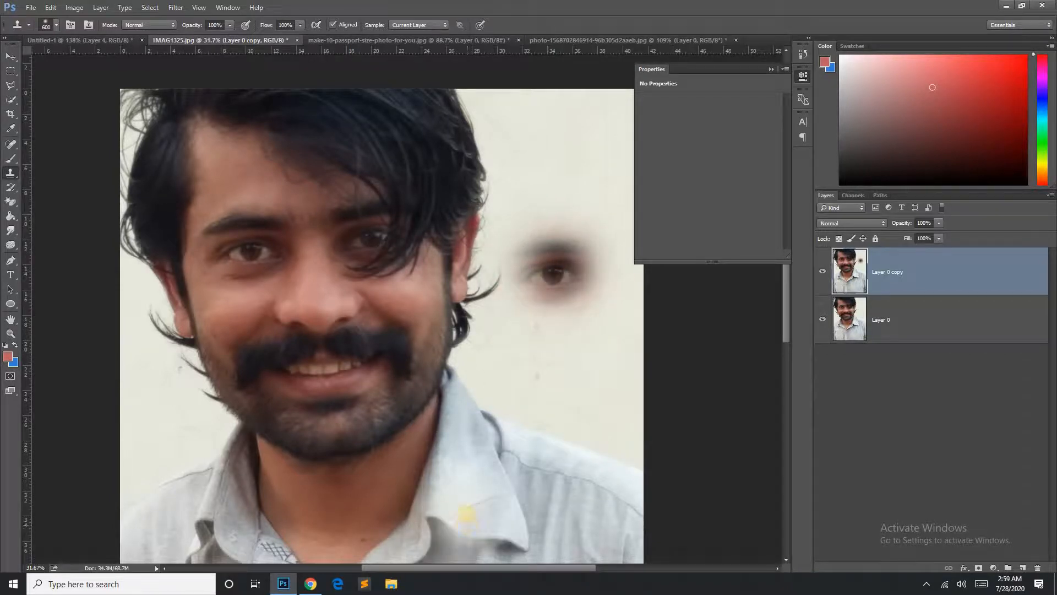
- Toggle the visibility of the portrait copy layer to compare the cloned result with the layer beneath
left_click(823, 275)
left_click(823, 275)
left_click(822, 276)
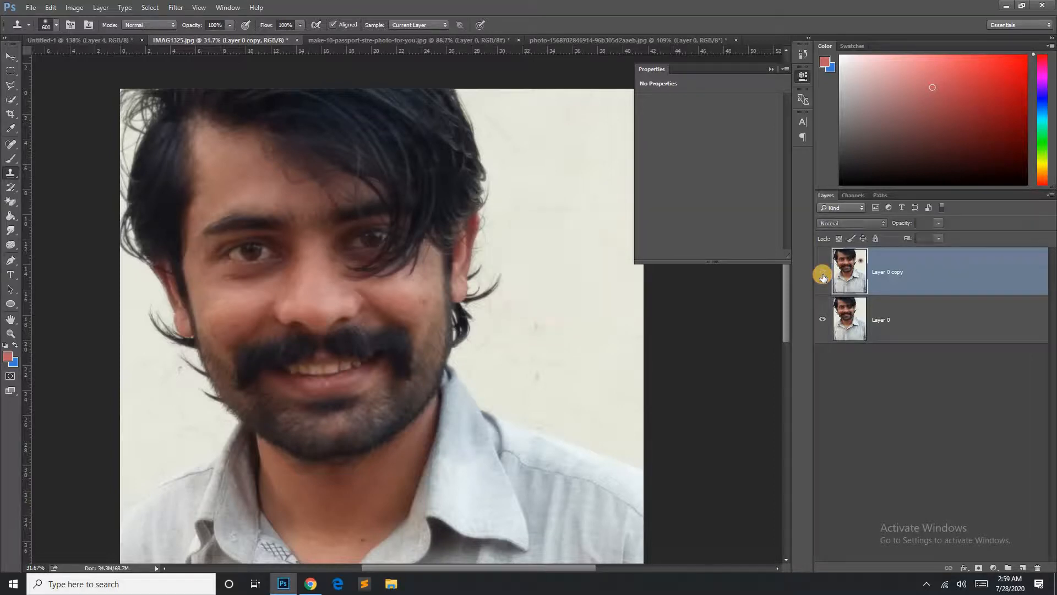
left_click(822, 276)
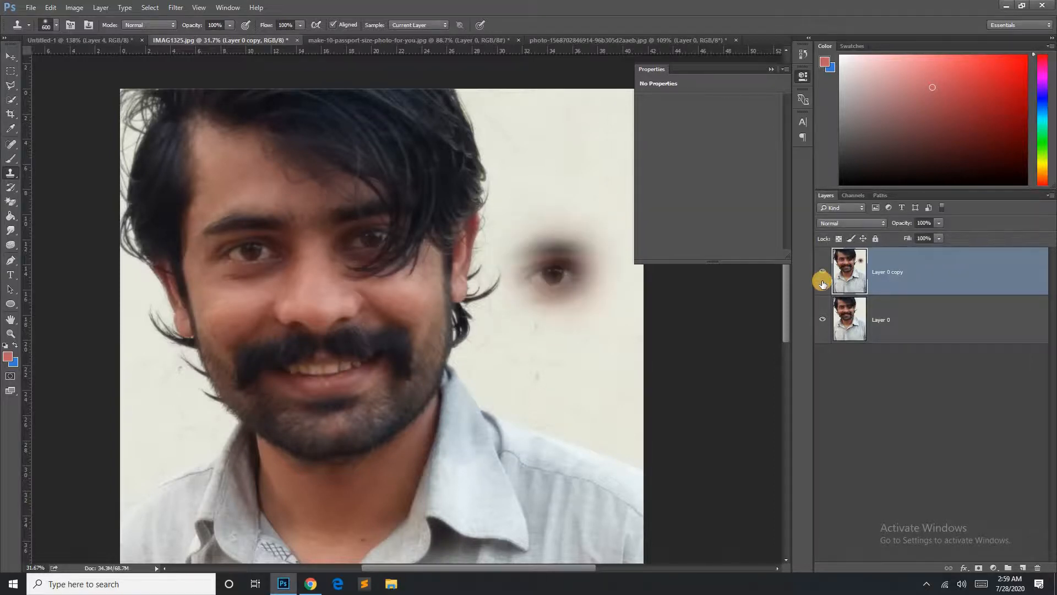
- Hide the bottom portrait layer and try erasing the wall beside the hair with a 300 px Eraser
left_click(11, 187)
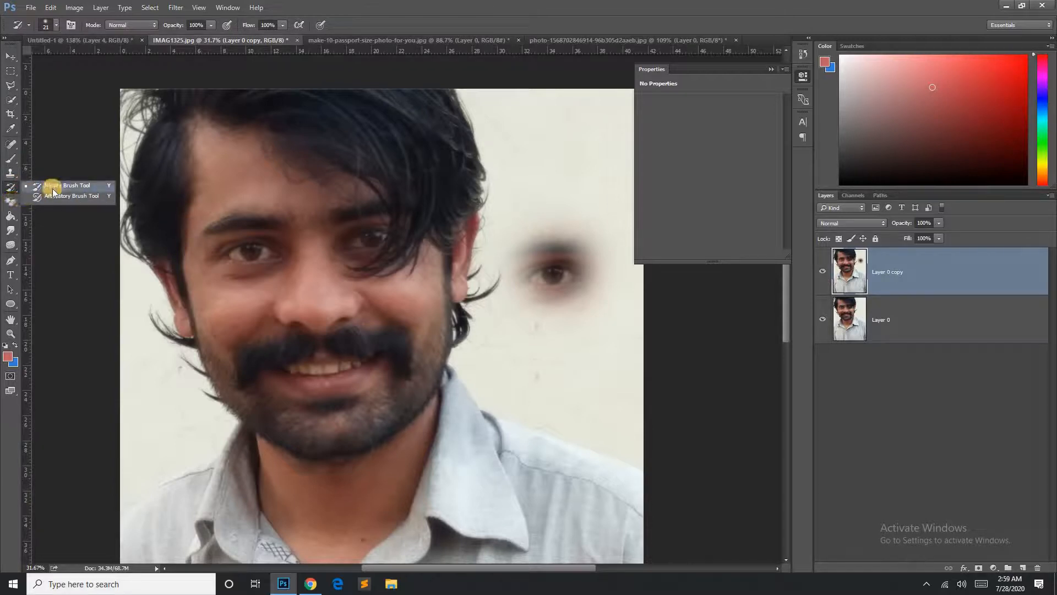
left_click_drag(9, 203, 49, 207)
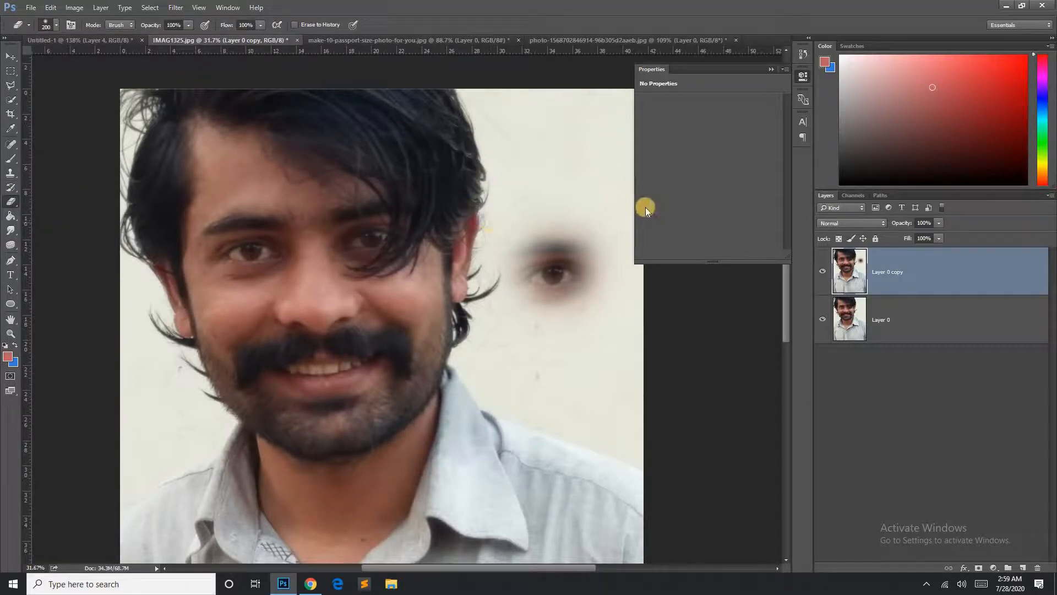
left_click(823, 319)
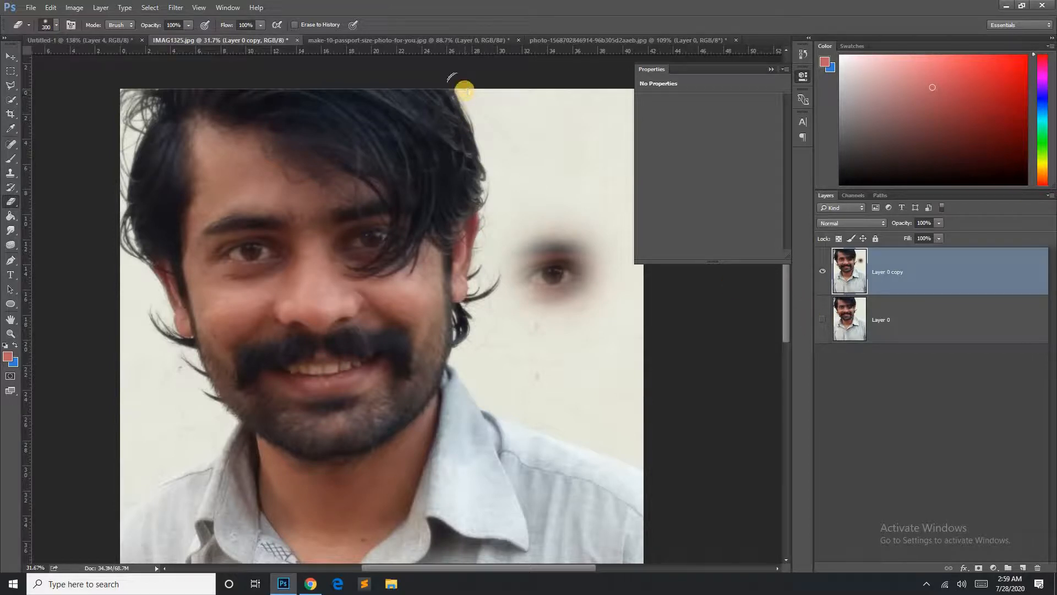
mouse_move(474, 77)
left_mouse_down()
mouse_move(516, 183)
mouse_move(504, 191)
mouse_move(496, 282)
left_mouse_up()
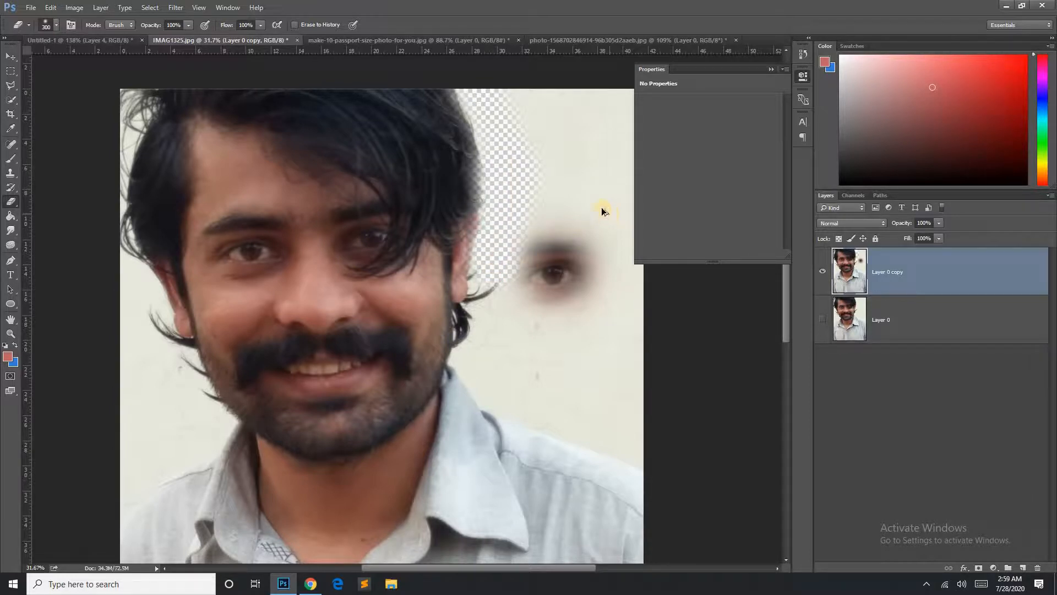
key("ctrl+z")
- Switch to the Magic Eraser tool for removing a background
right_click(10, 201)
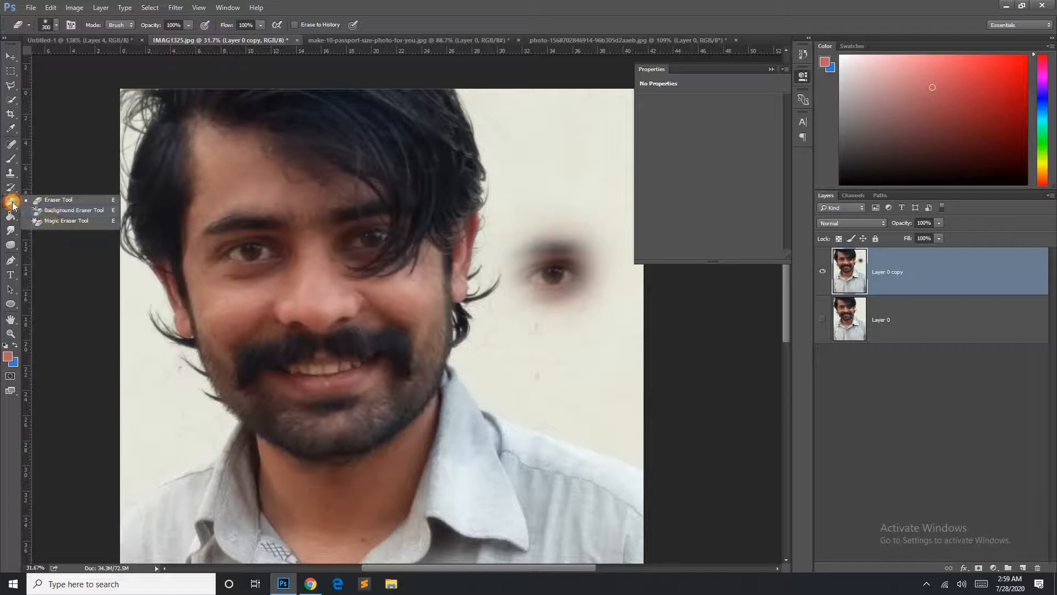
left_click(55, 220)
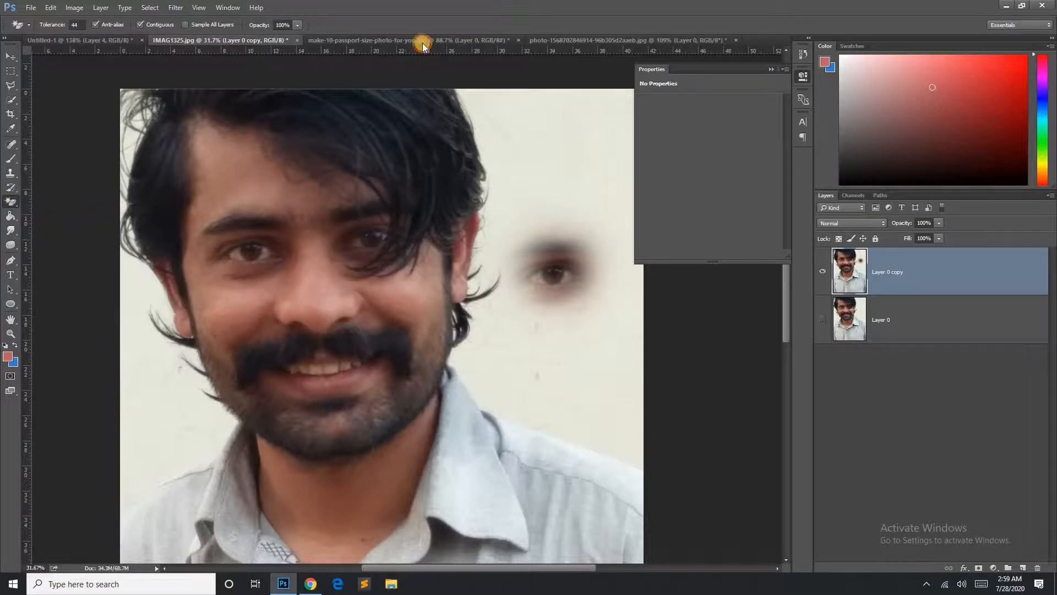
- In the passport photo document, erase the blue background with the Magic Eraser and place a new layer filled with the red foreground colour beneath the portrait
left_click(423, 44)
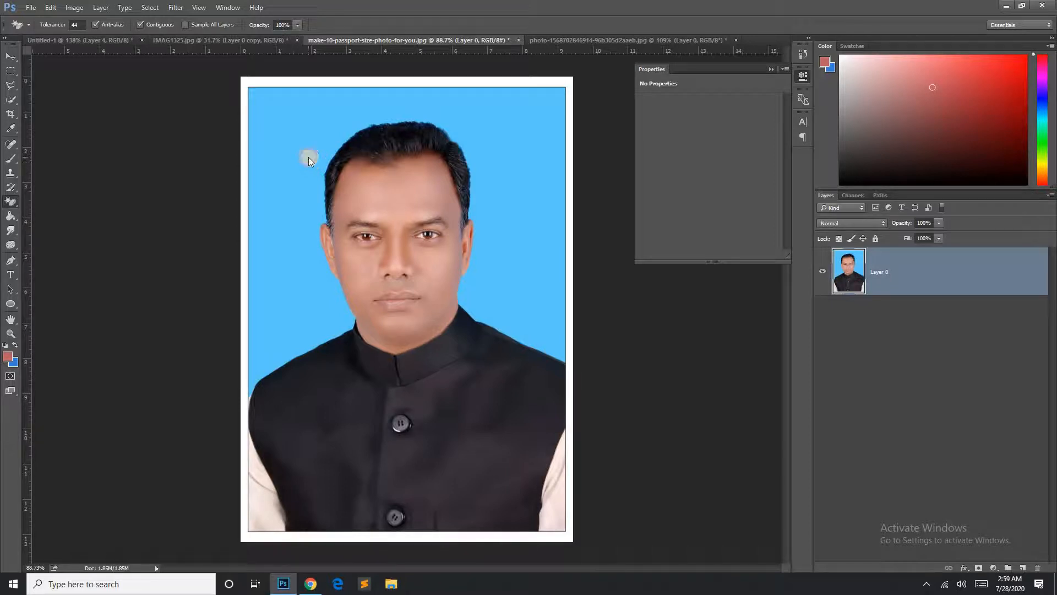
left_click(309, 159)
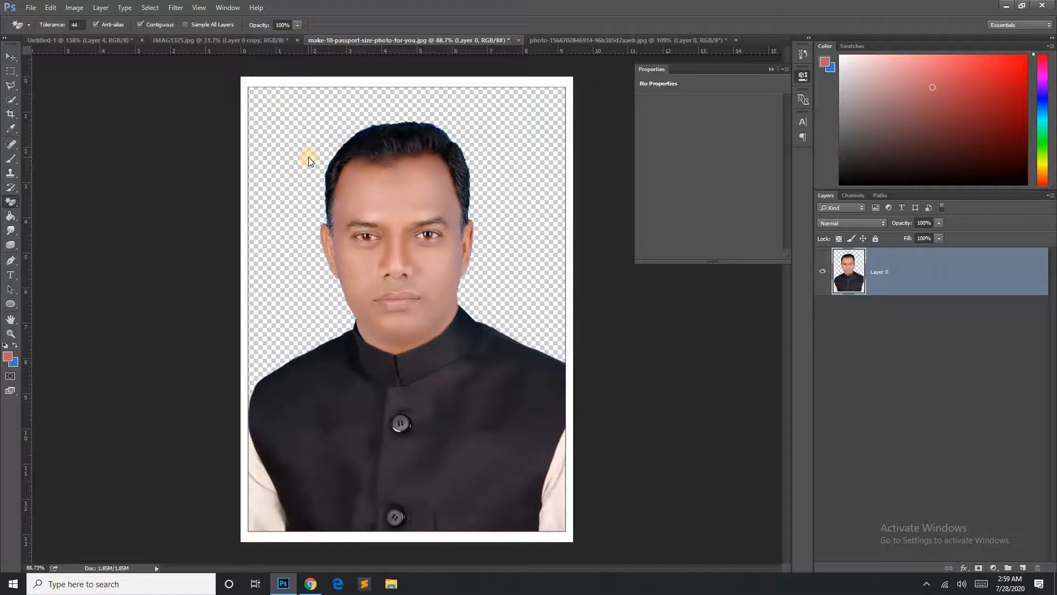
left_click(1022, 569)
left_click_drag(936, 273, 938, 337)
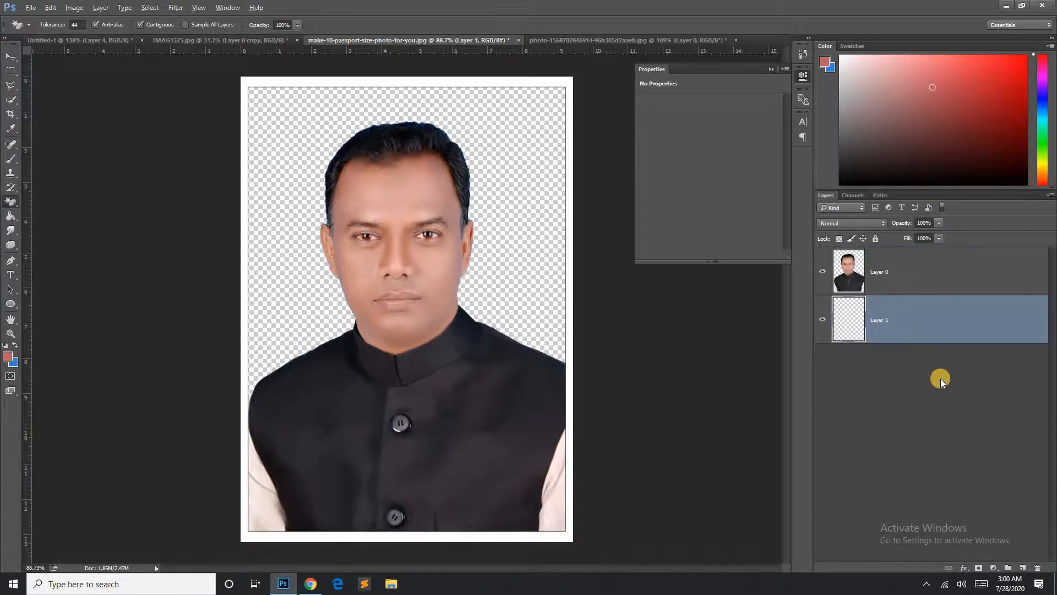
key("alt+BackSpace")
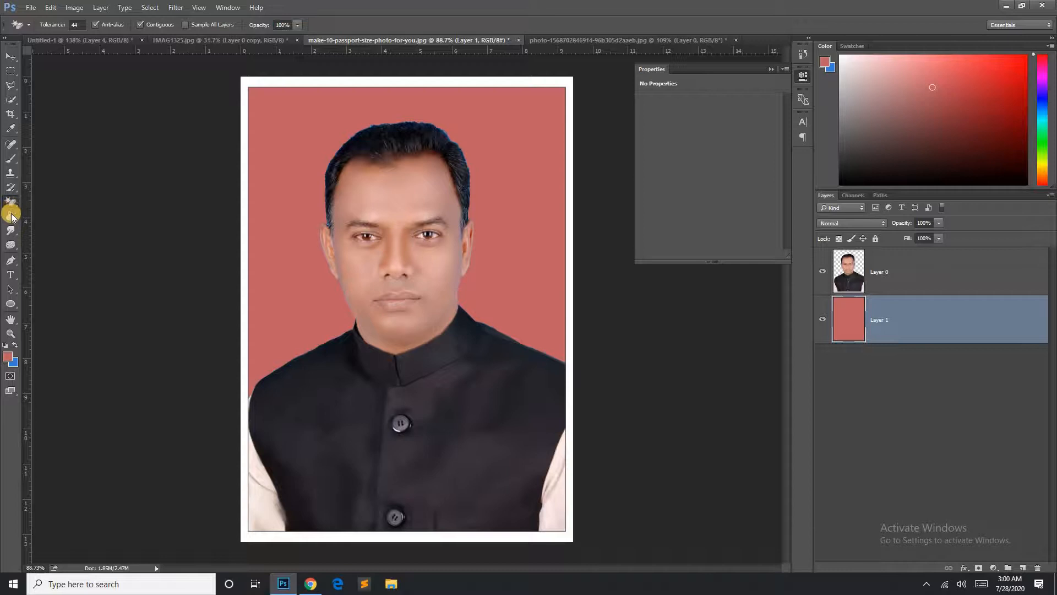
left_click(74, 24)
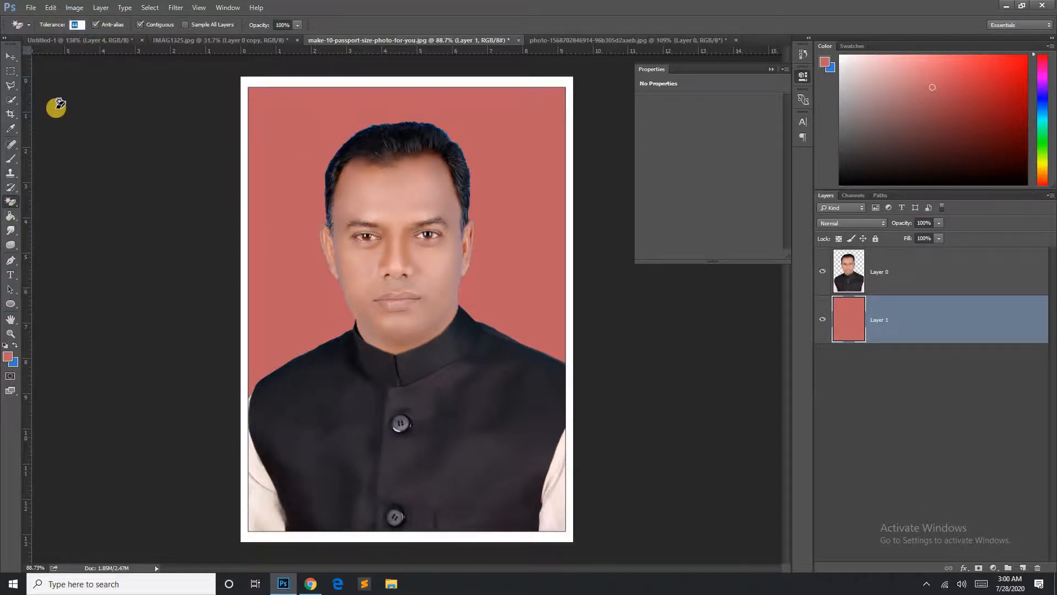
double_click(73, 25)
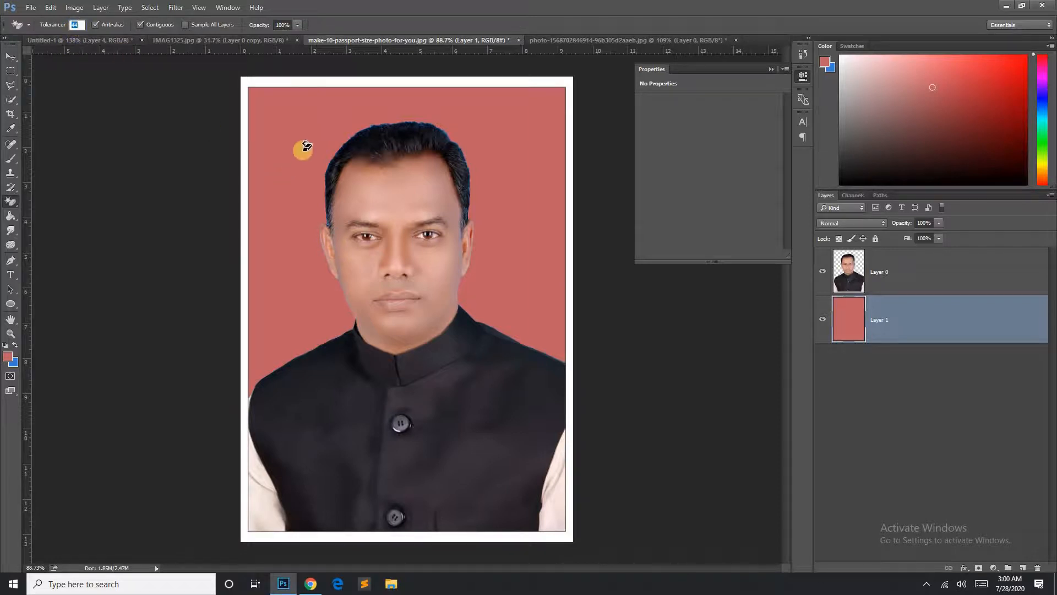
- Select the Gradient tool, switch to the Untitled-1 sphere document and delete Layer 4 containing the black gradient rectangle
left_click(10, 218)
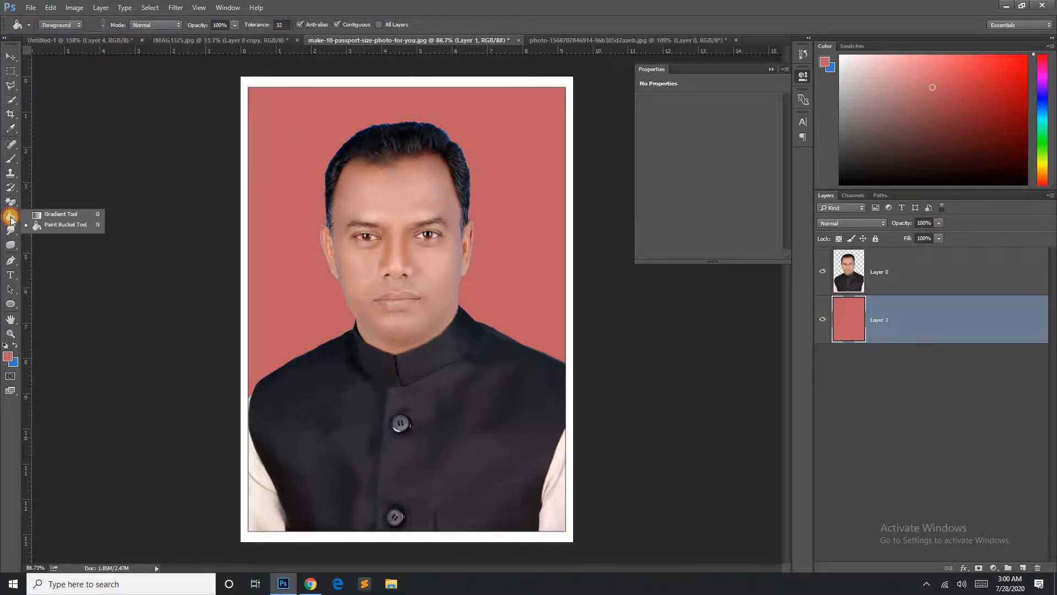
left_click(48, 218)
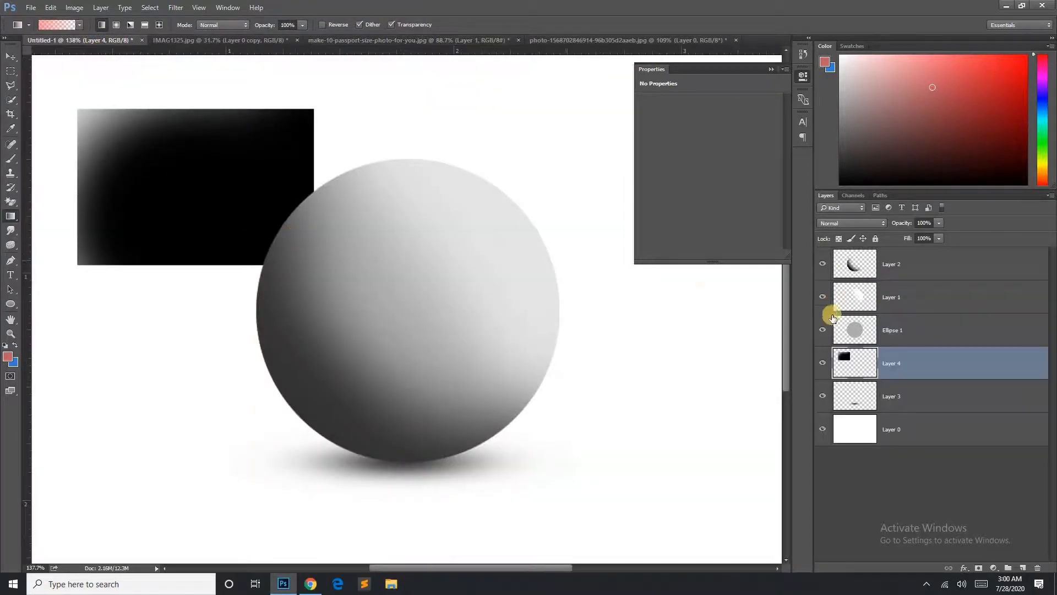
key("Delete")
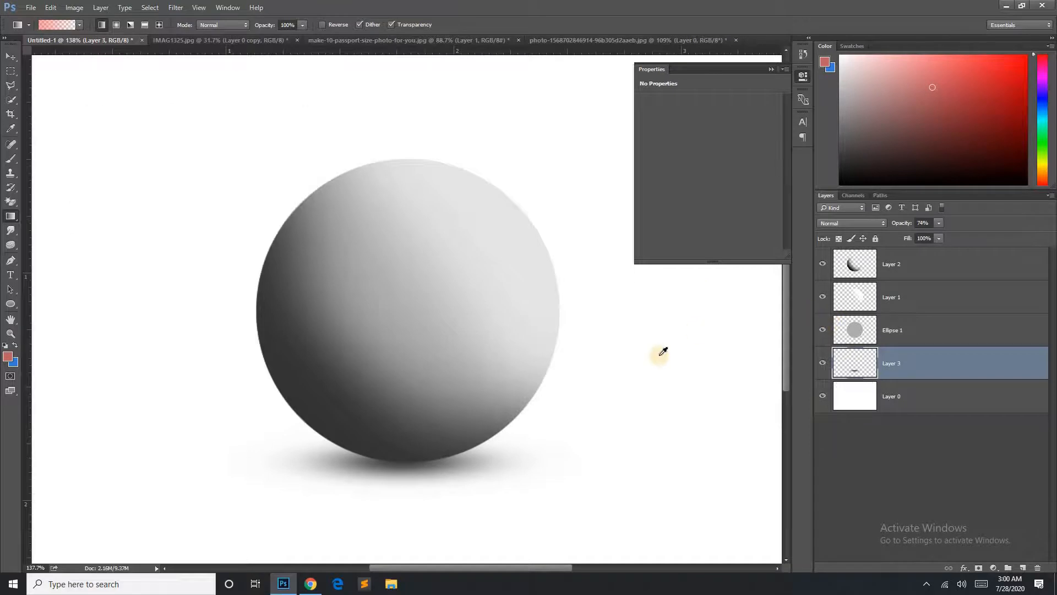
key("ctrl+minus")
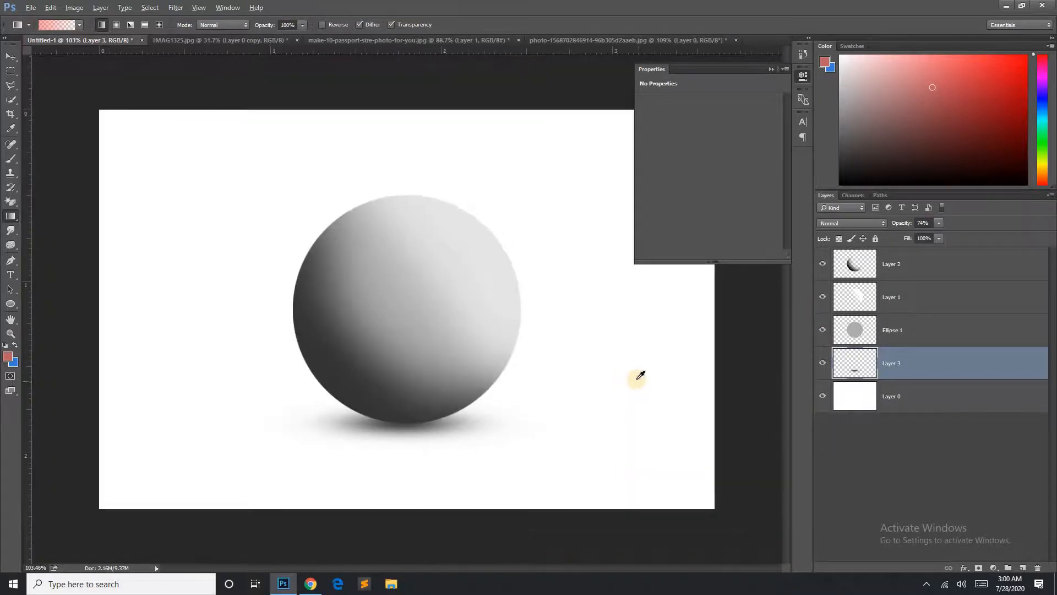
- Make a circular selection with the Elliptical Marquee tool on the empty white area to the upper left of the sphere
left_click(11, 56)
left_click(417, 345)
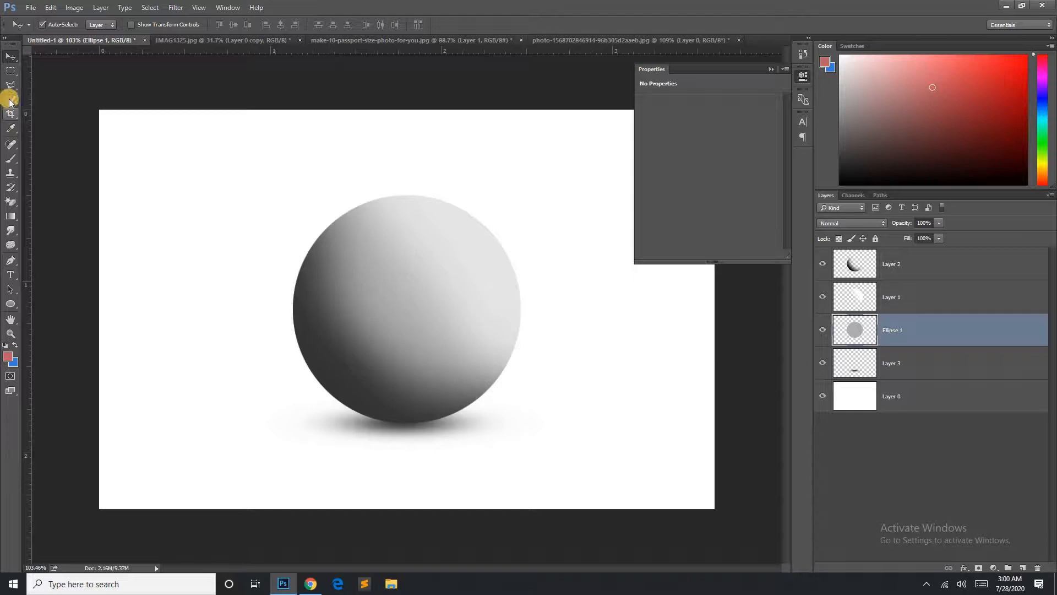
left_click(16, 72)
left_click(58, 80)
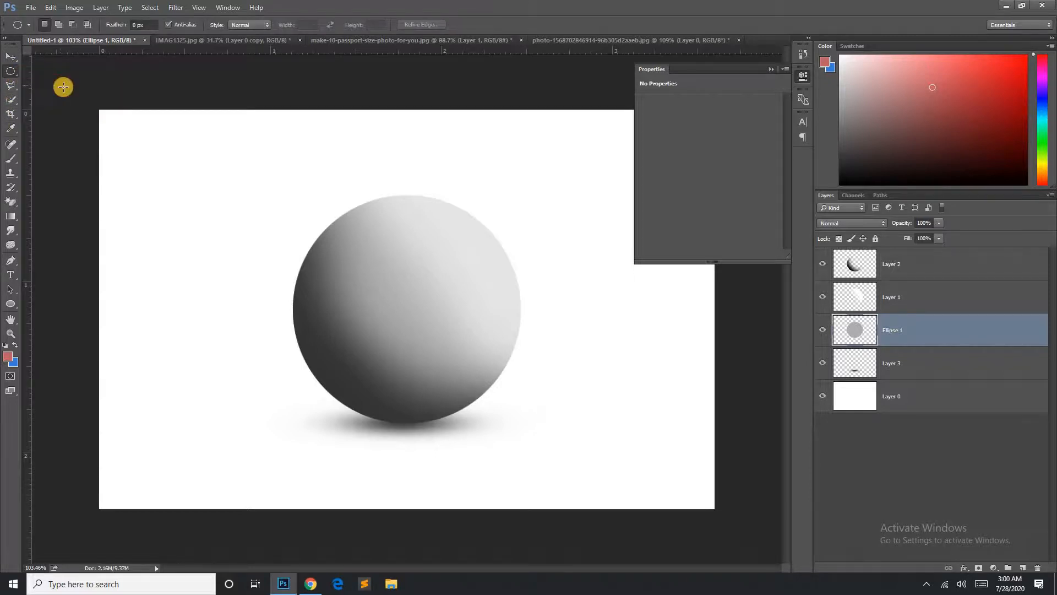
left_click(8, 72)
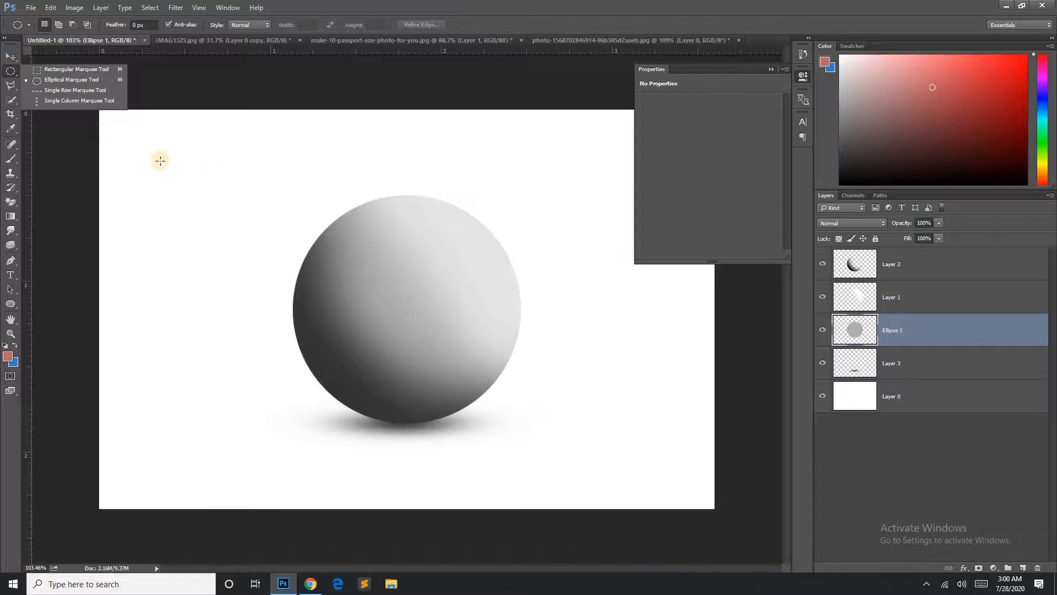
left_click_drag(145, 149, 255, 257)
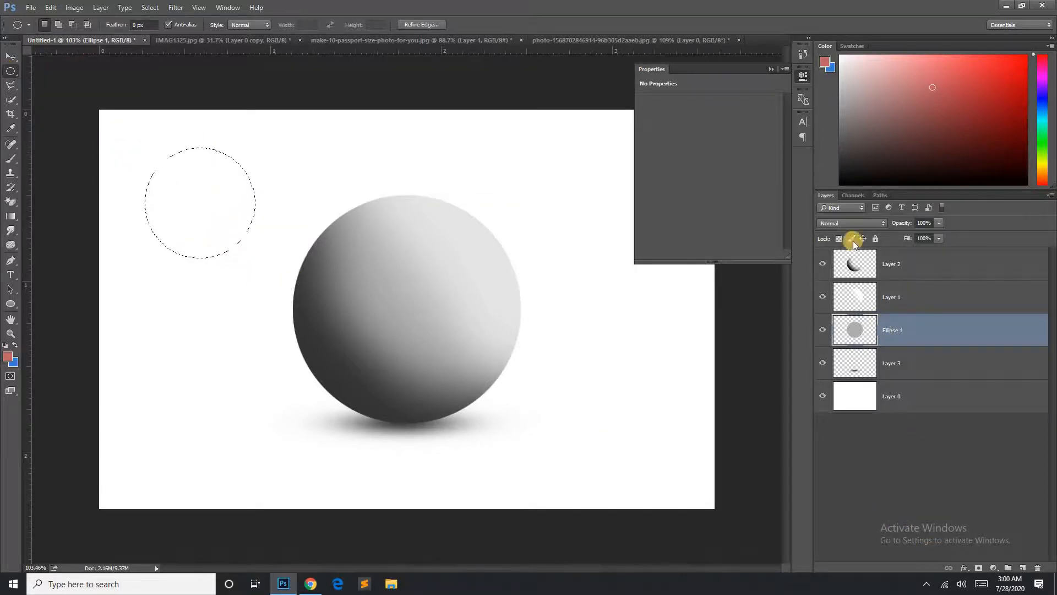
- Add a new layer above Layer 2 and fill the circular selection with a diagonal red-to-transparent gradient
left_click(917, 265)
left_click(1023, 567)
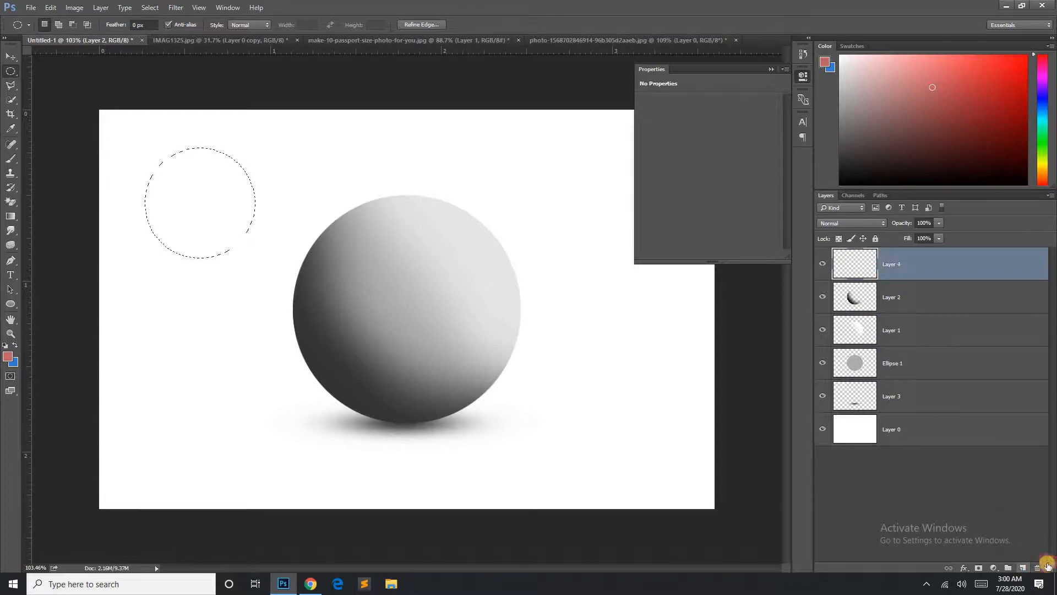
left_click(8, 214)
left_click(44, 213)
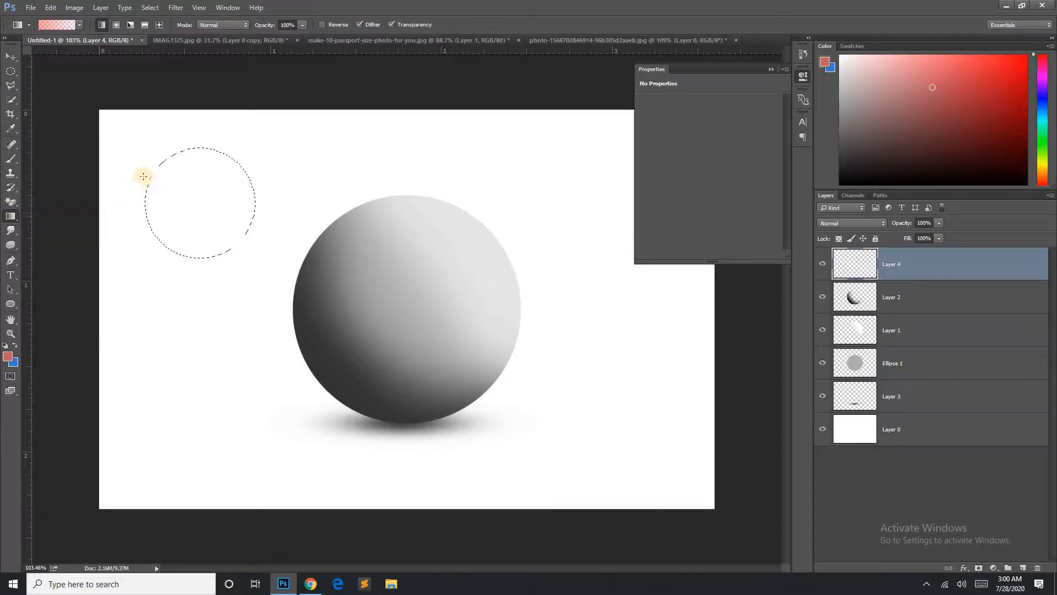
left_click_drag(292, 282, 219, 225)
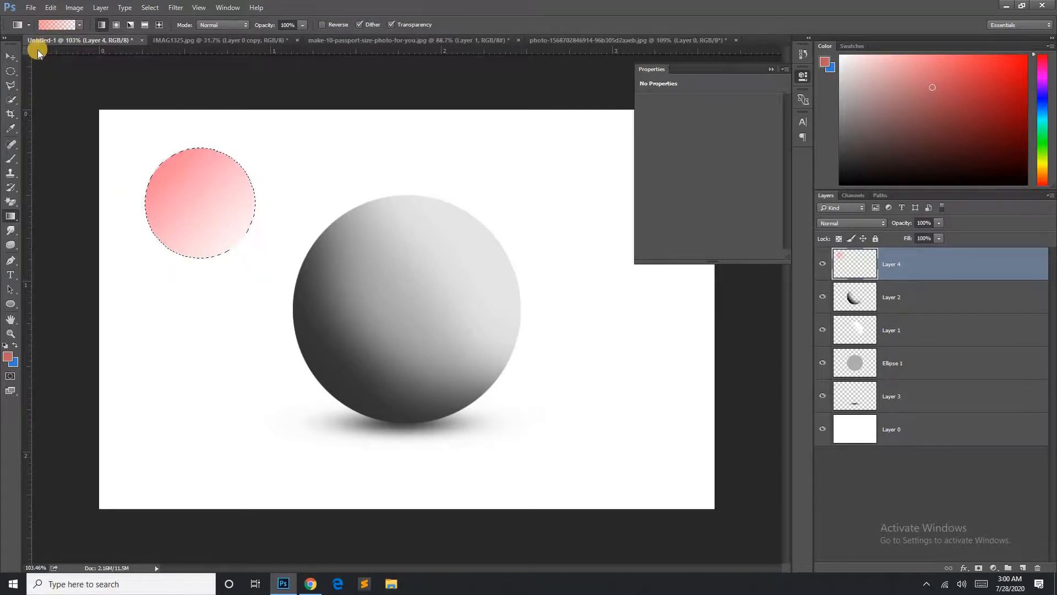
- Choose the black-to-white gradient preset and fill the circular selection diagonally from its upper left to its lower right
left_click(79, 24)
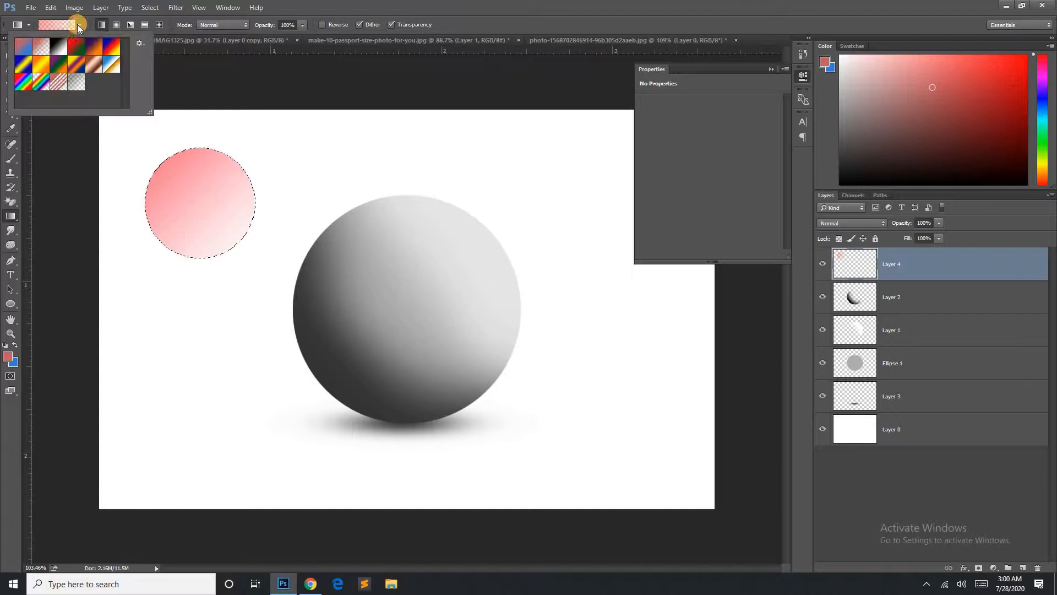
left_click(58, 47)
left_click_drag(134, 141, 258, 320)
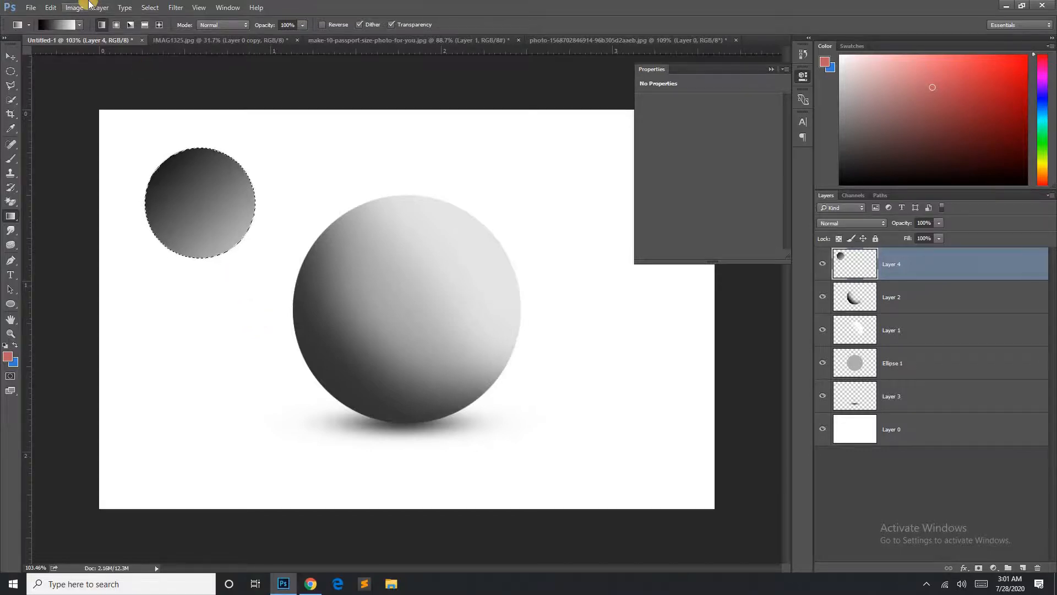
- Try the radial gradient style, then return to linear and refill the circle vertically from black at the top to white below
left_click(115, 24)
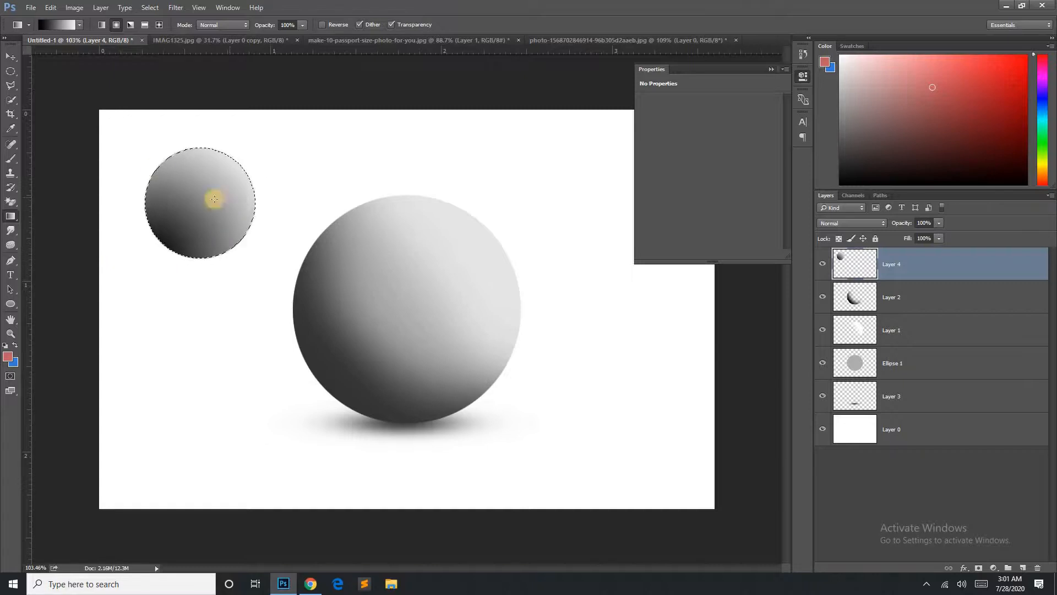
left_click(102, 25)
left_click_drag(195, 132, 221, 308)
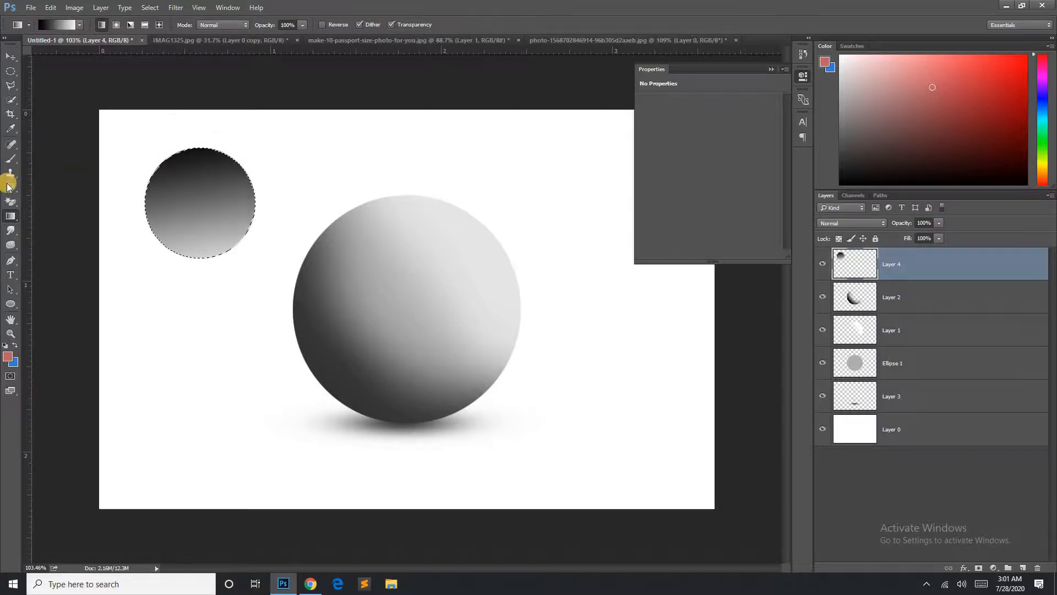
- Set the foreground colour to purple #af61c0 and fill the middle of the gradient circle with the Paint Bucket tool
left_click(6, 225)
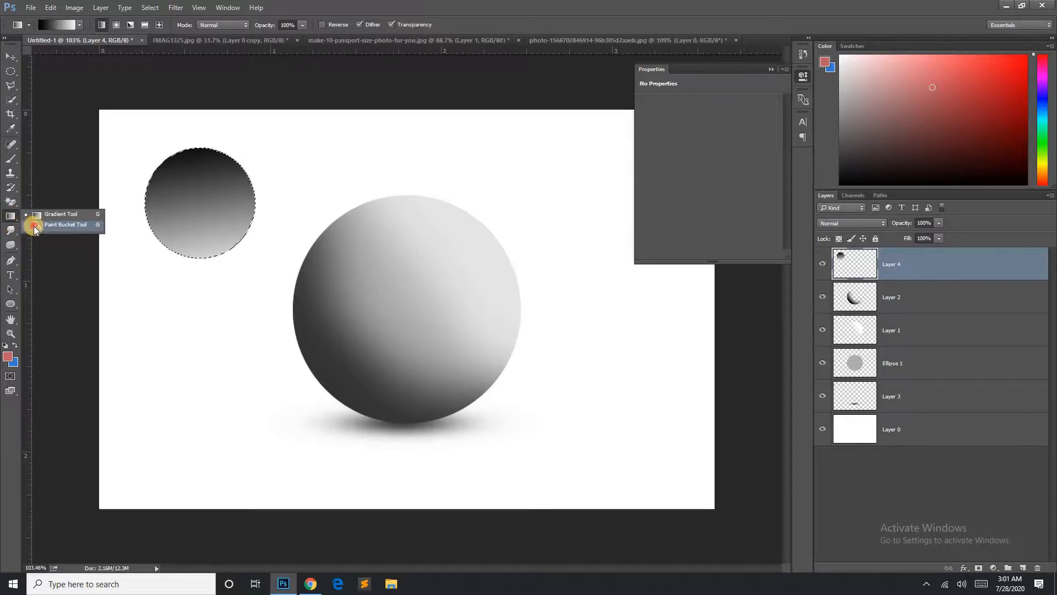
left_click(34, 226)
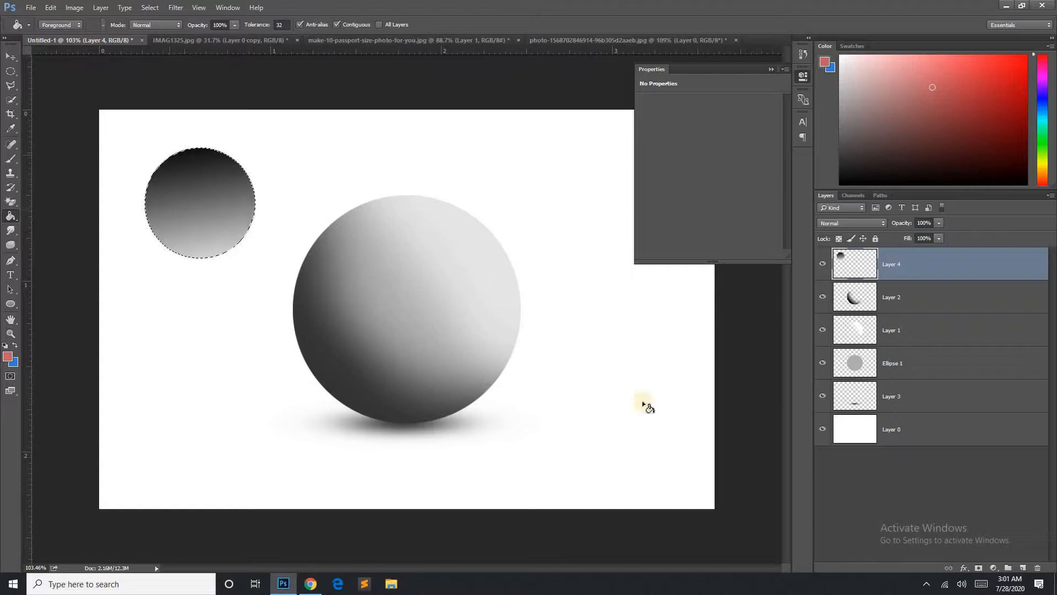
left_click(204, 201)
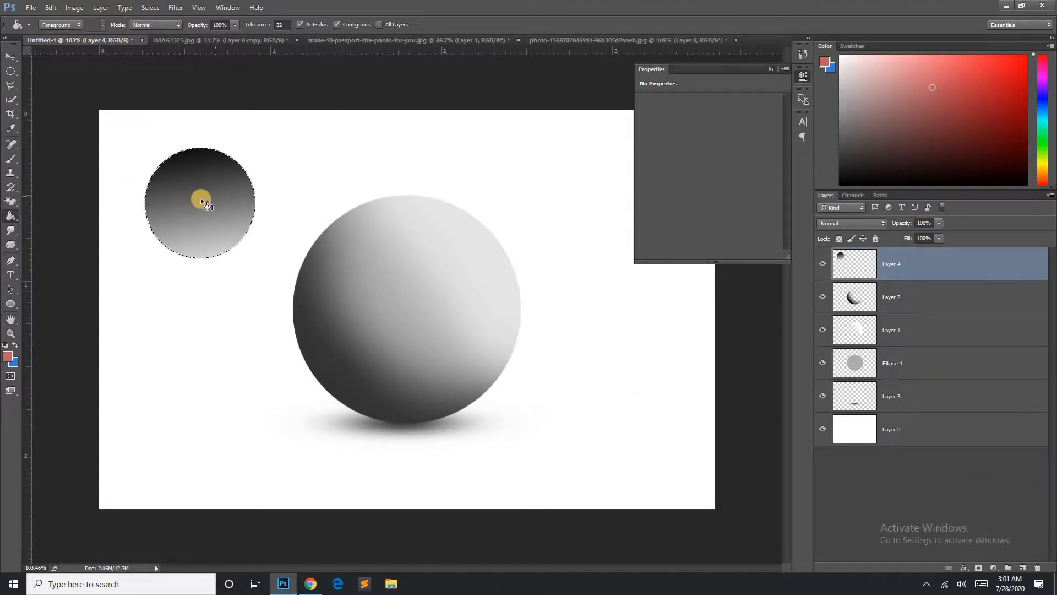
left_click(7, 356)
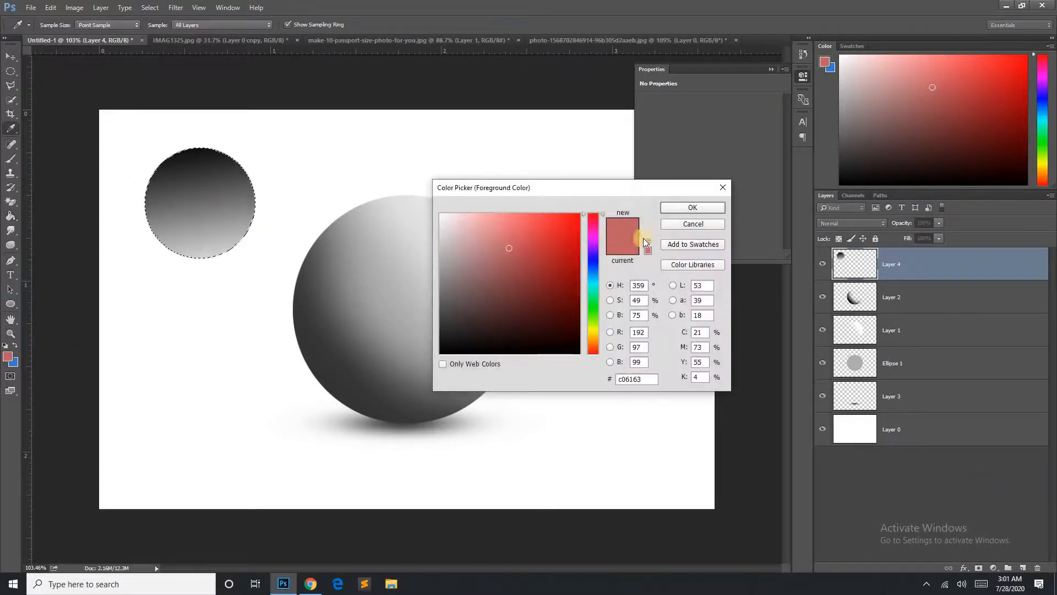
left_click(593, 241)
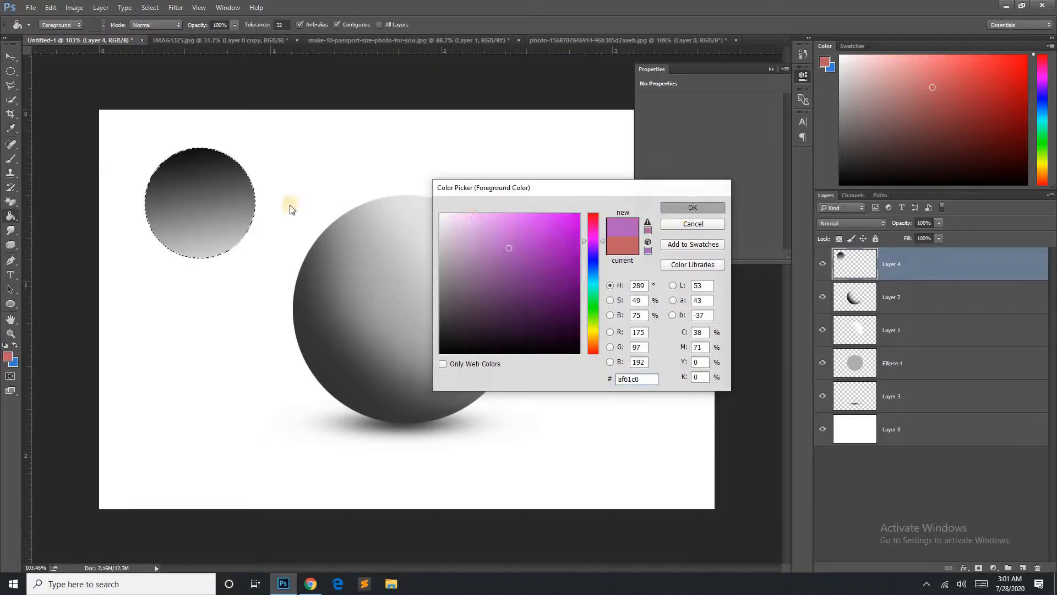
key("Return")
left_click(190, 205)
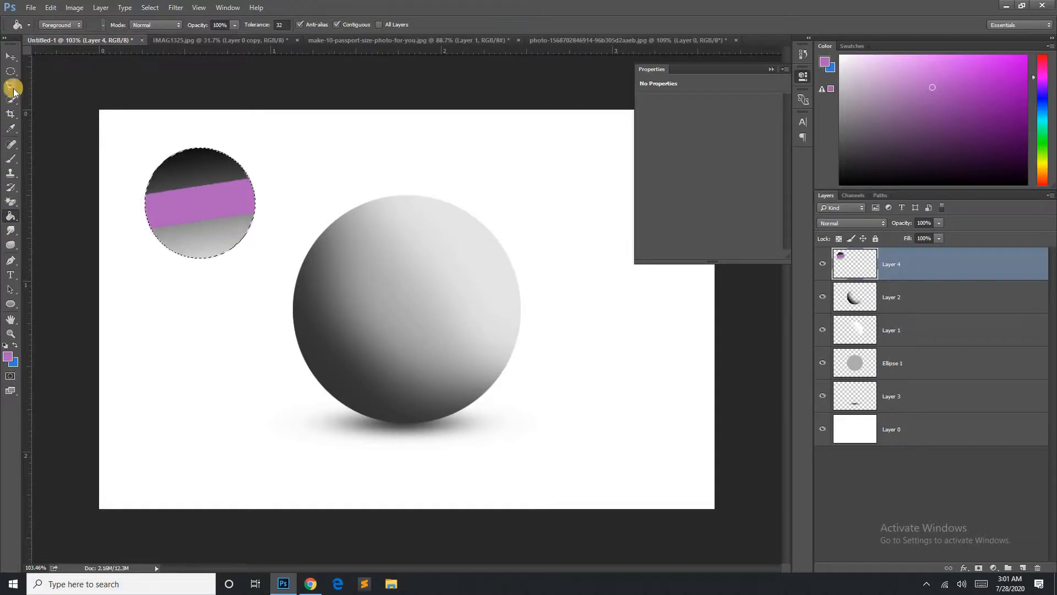
- Make a small elliptical selection above the sphere and fill it with the purple foreground colour using the Paint Bucket tool
right_click(10, 71)
left_click(55, 82)
left_click_drag(288, 137, 367, 204)
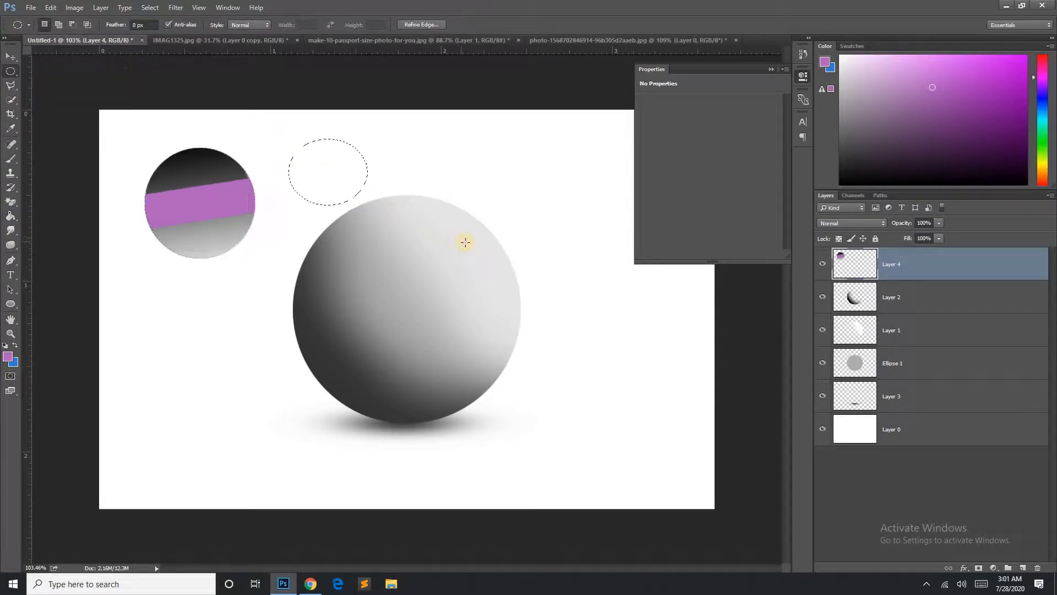
left_click(11, 216)
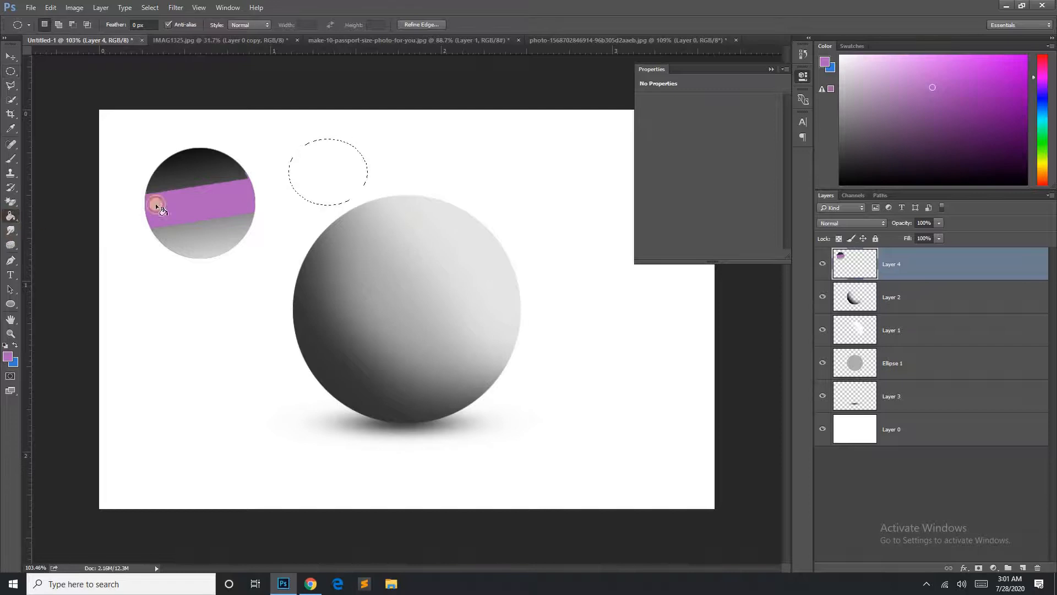
left_click(312, 180)
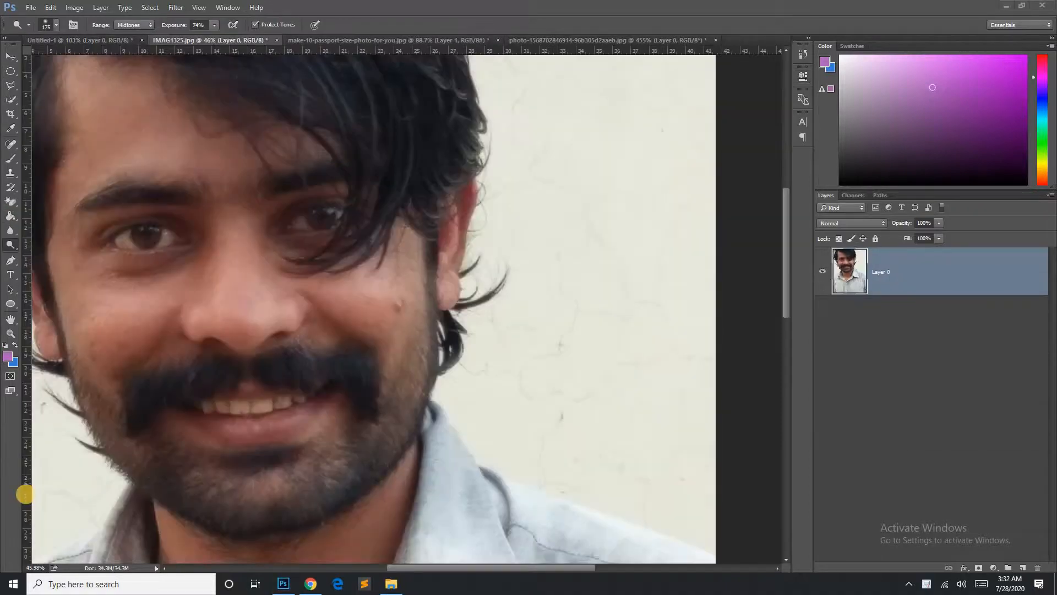
- Duplicate Layer 0 in the IMAG1325.jpg portrait and select the Blur tool for retouching the copy
left_click(8, 230)
mouse_move(8, 230)
left_mouse_down()
mouse_move(71, 229)
mouse_move(59, 230)
left_mouse_up()
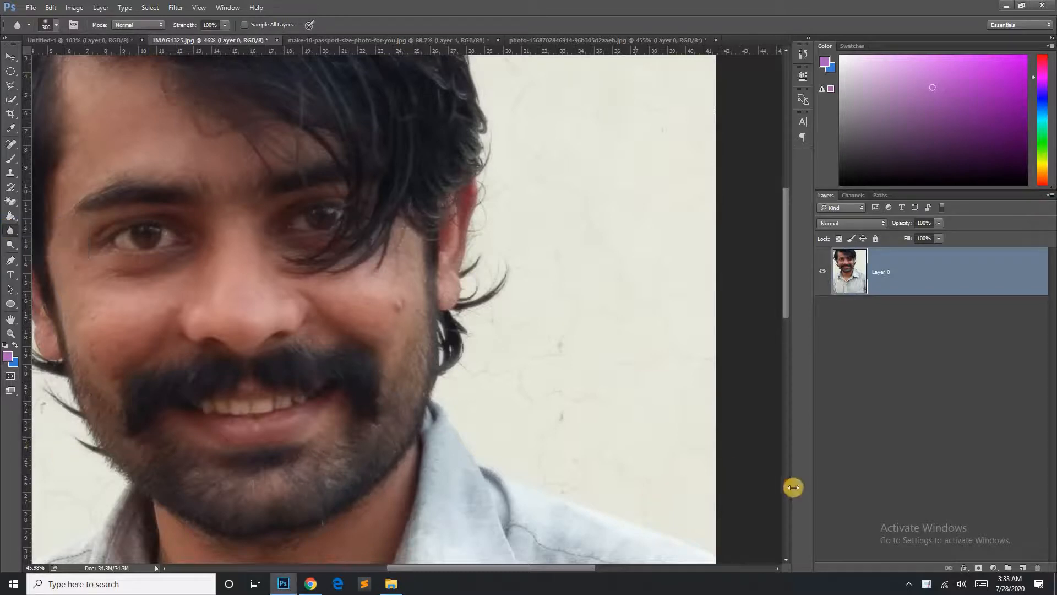
right_click(924, 269)
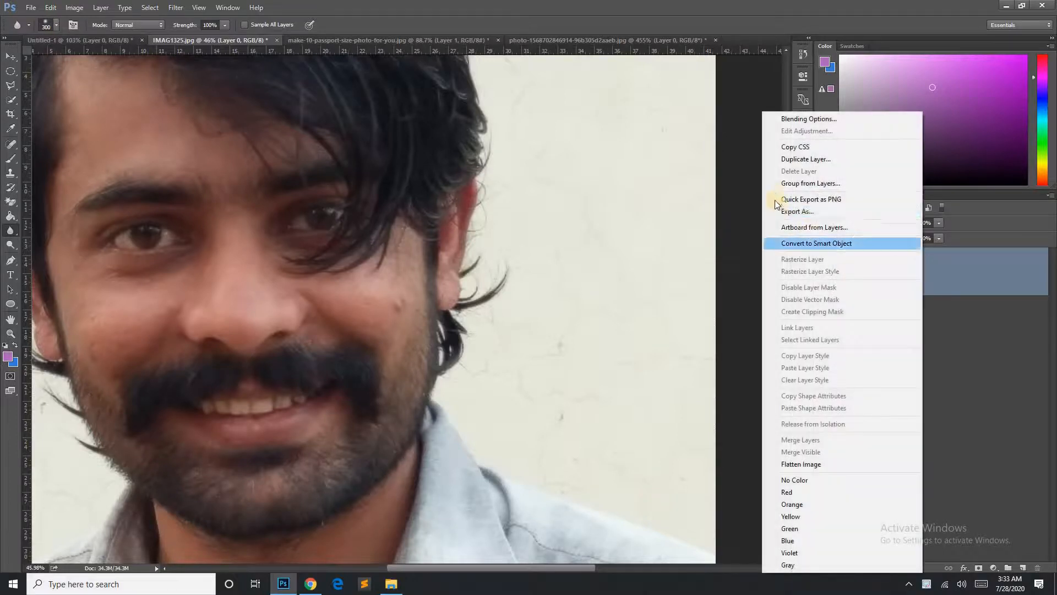
left_click(804, 159)
left_click(619, 176)
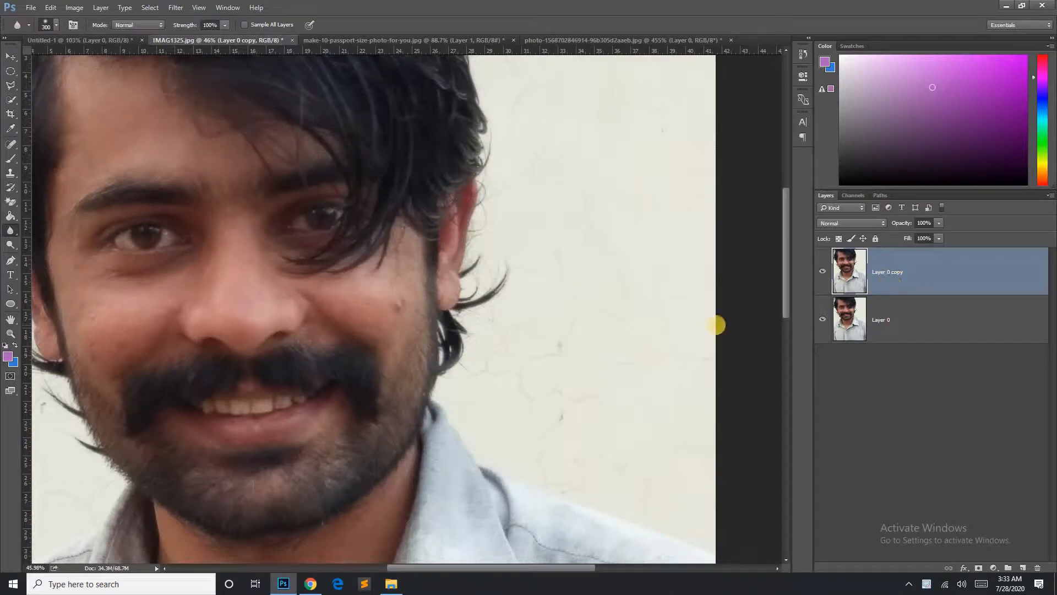
right_click(10, 230)
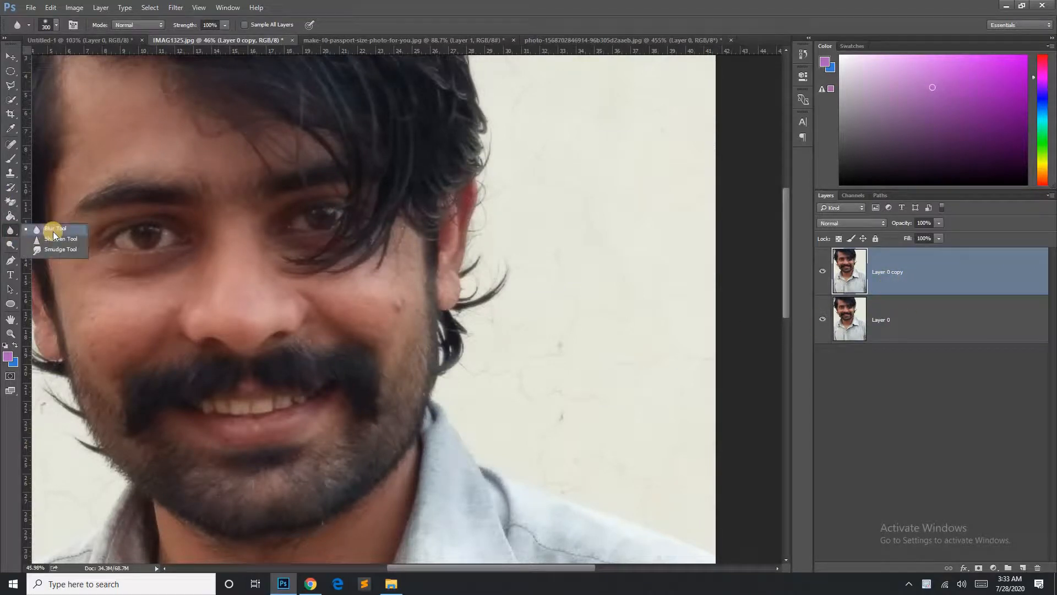
left_click(53, 231)
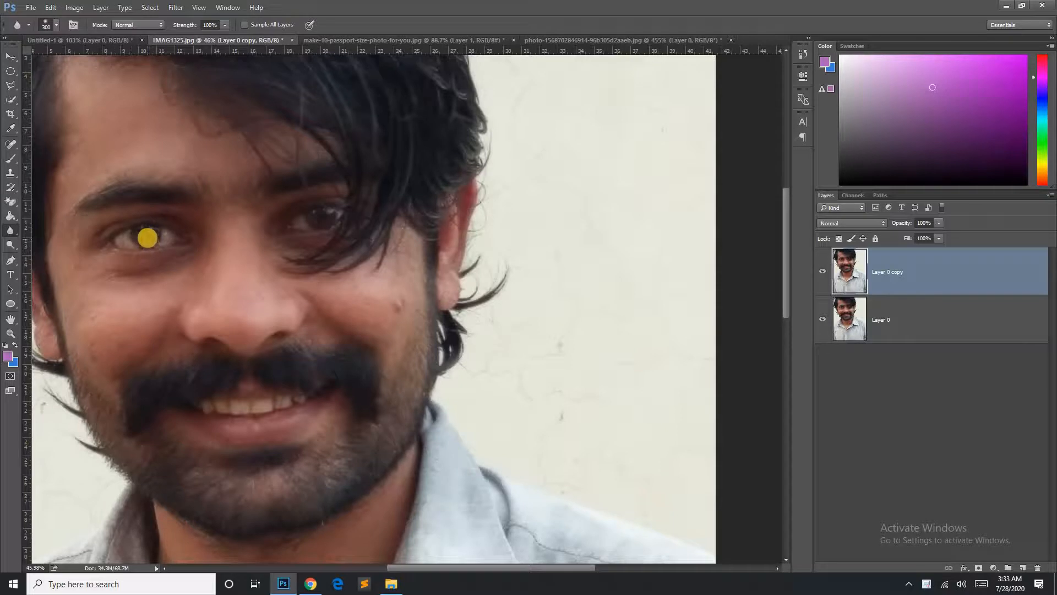
- Try a Gaussian Blur with a radius of 97.7 pixels on the portrait's duplicate layer
scroll(261, 210, "up", 3)
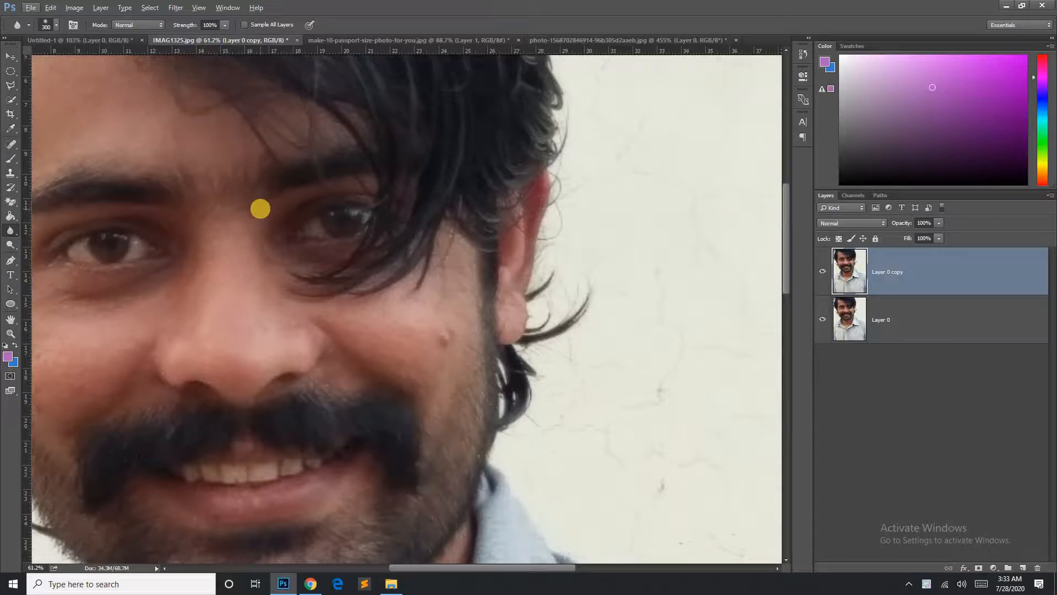
left_click(176, 7)
mouse_move(203, 128)
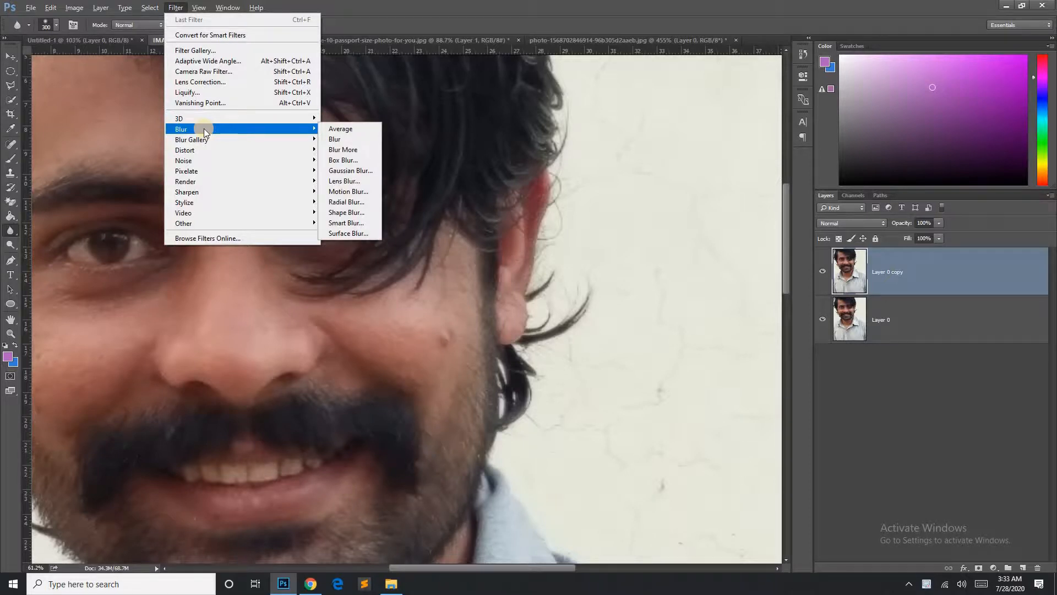
left_click(347, 171)
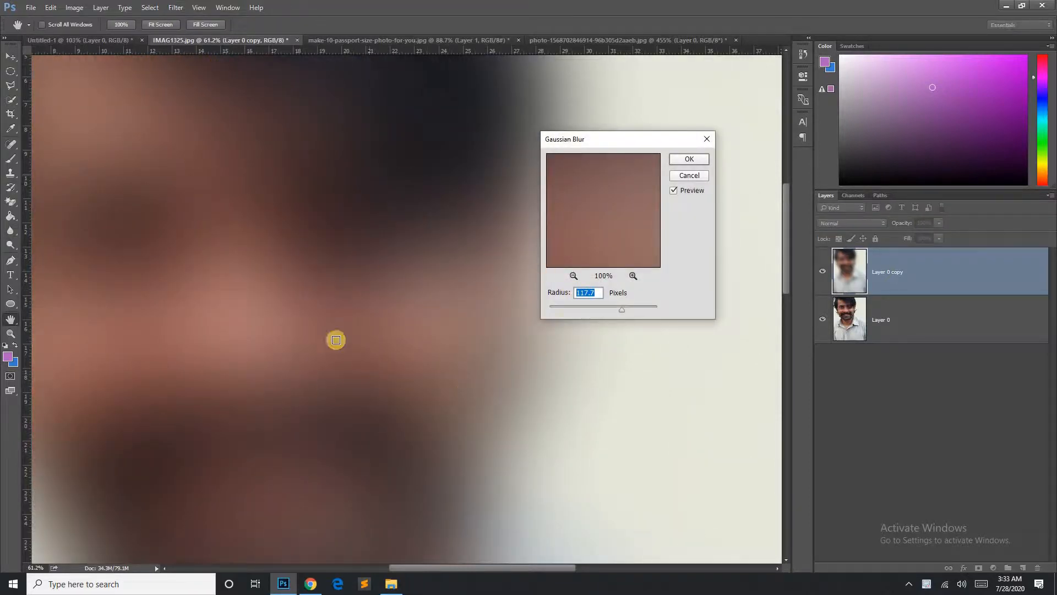
left_click_drag(587, 308, 618, 306)
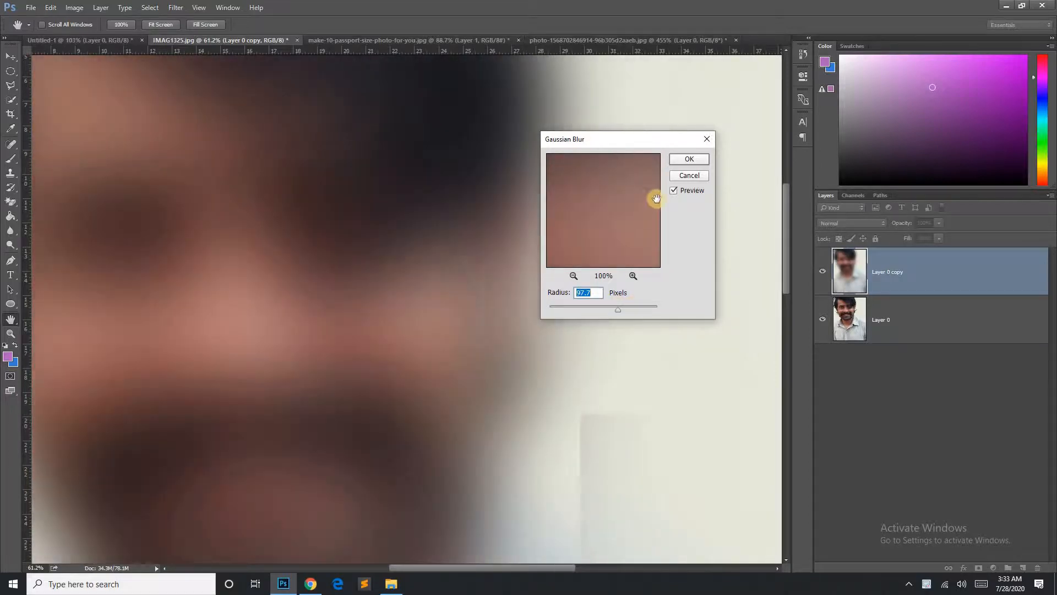
left_click(689, 175)
- Blur the hair-covered eye with the Blur tool at 100% strength and compare the layer copy with the original
left_click(9, 232)
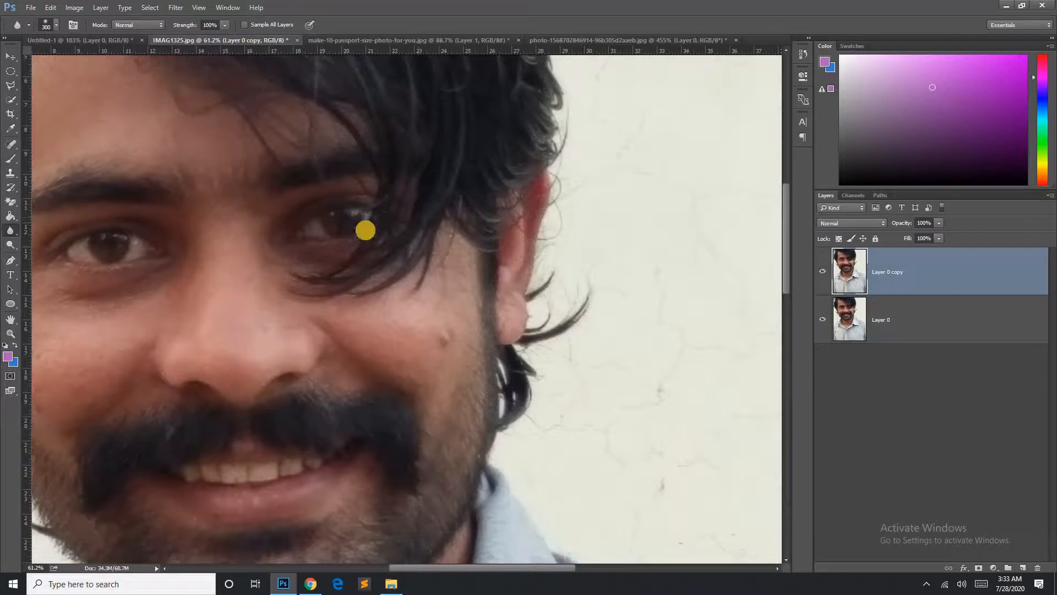
left_click(225, 25)
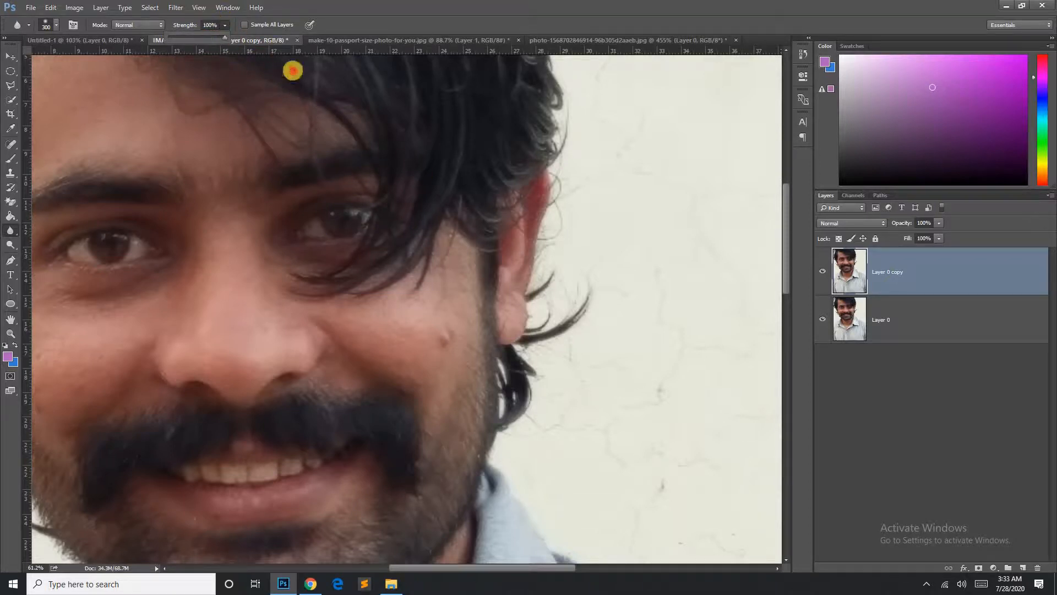
left_click(326, 180)
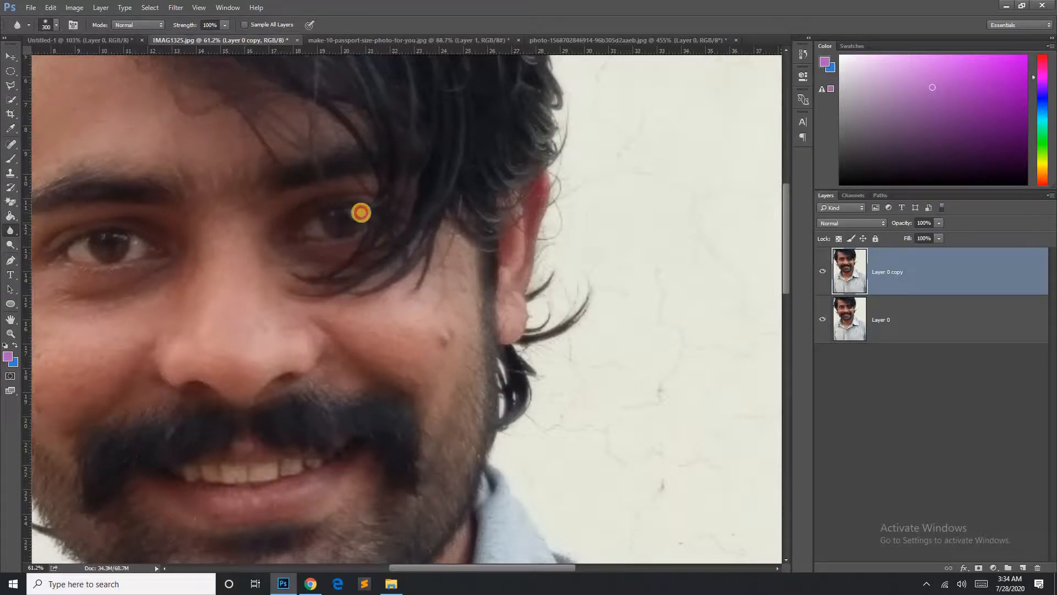
left_click(821, 271)
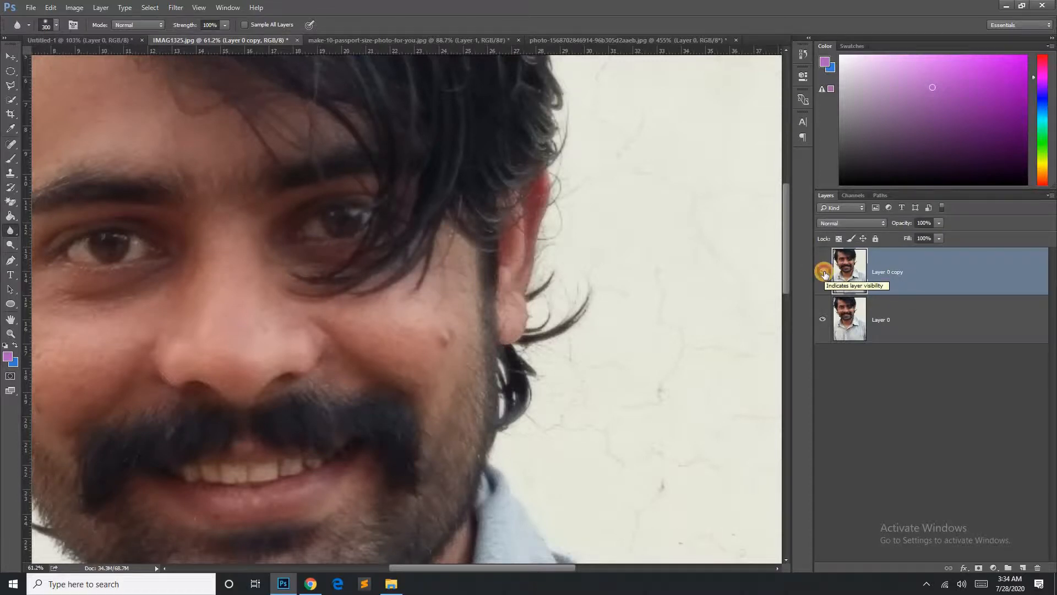
left_click(823, 272)
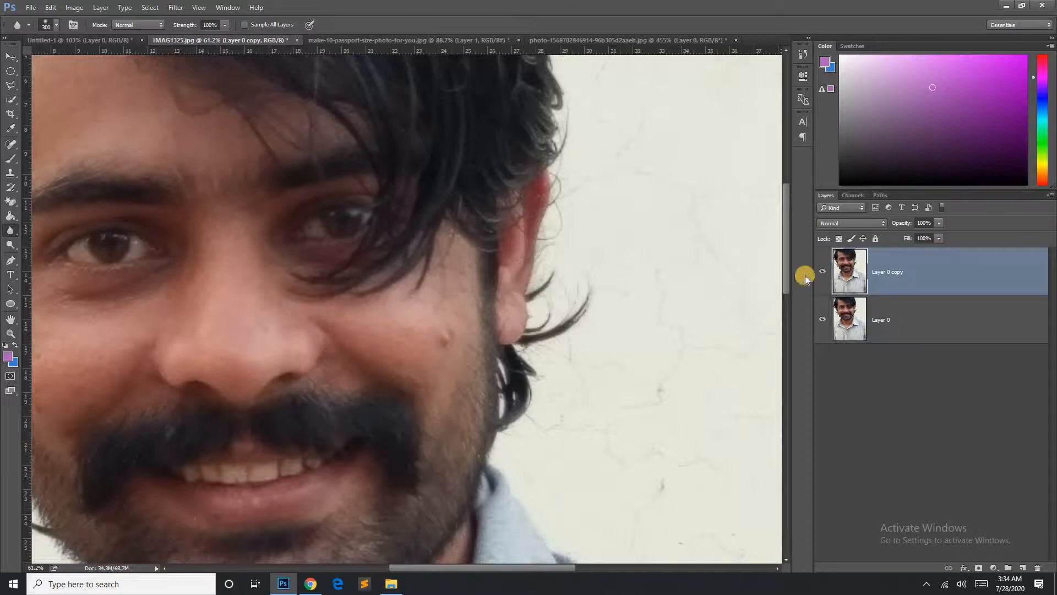
- Sharpen the uncovered eye with the Sharpen tool using a soft 400 px brush at 100% strength, and compare with the original layer
left_click(10, 233)
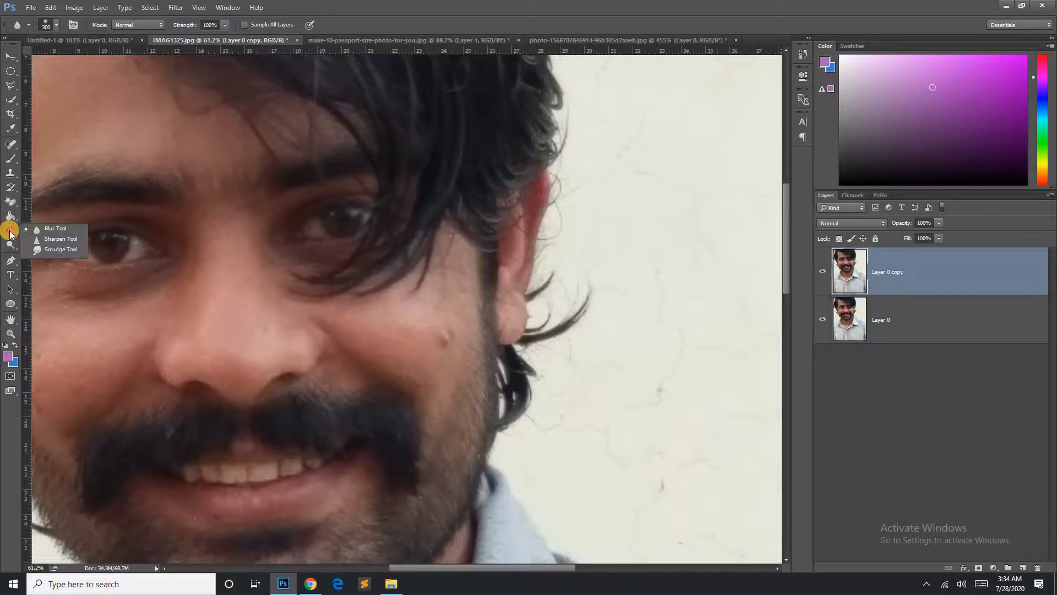
left_click(56, 240)
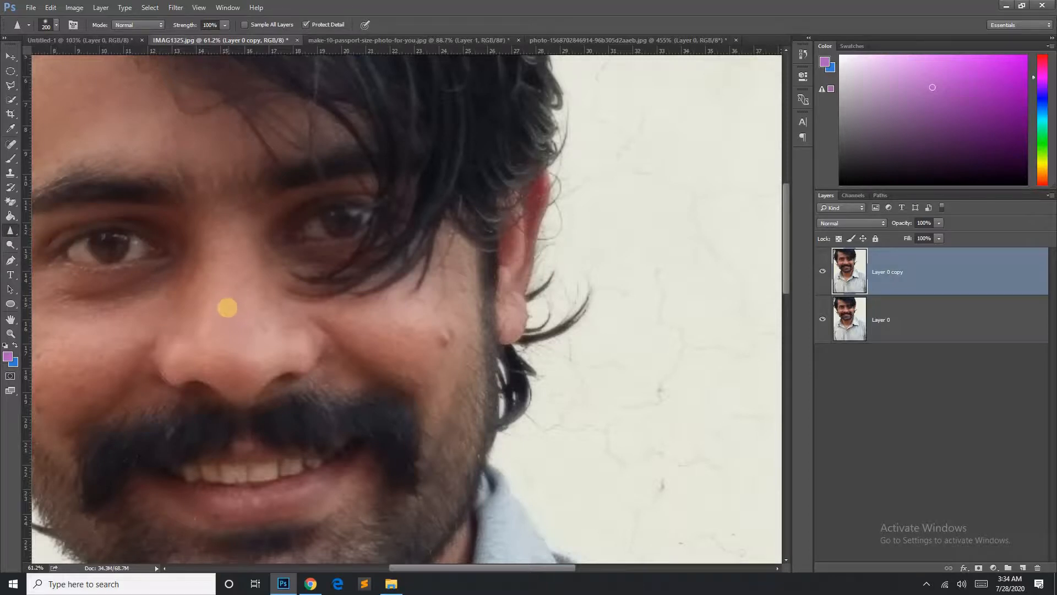
left_click_drag(333, 342, 370, 351)
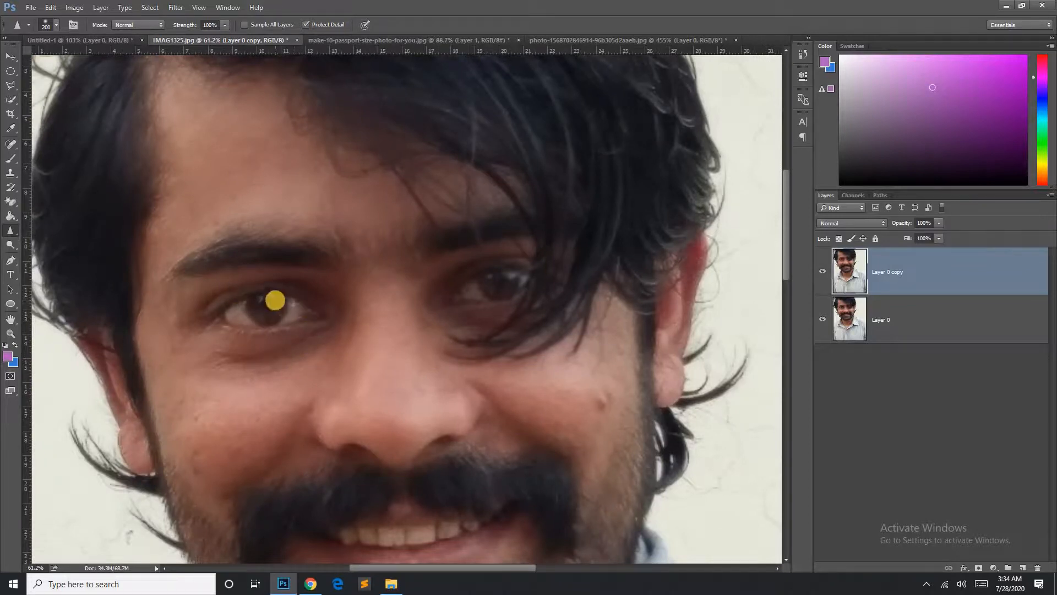
left_click(53, 25)
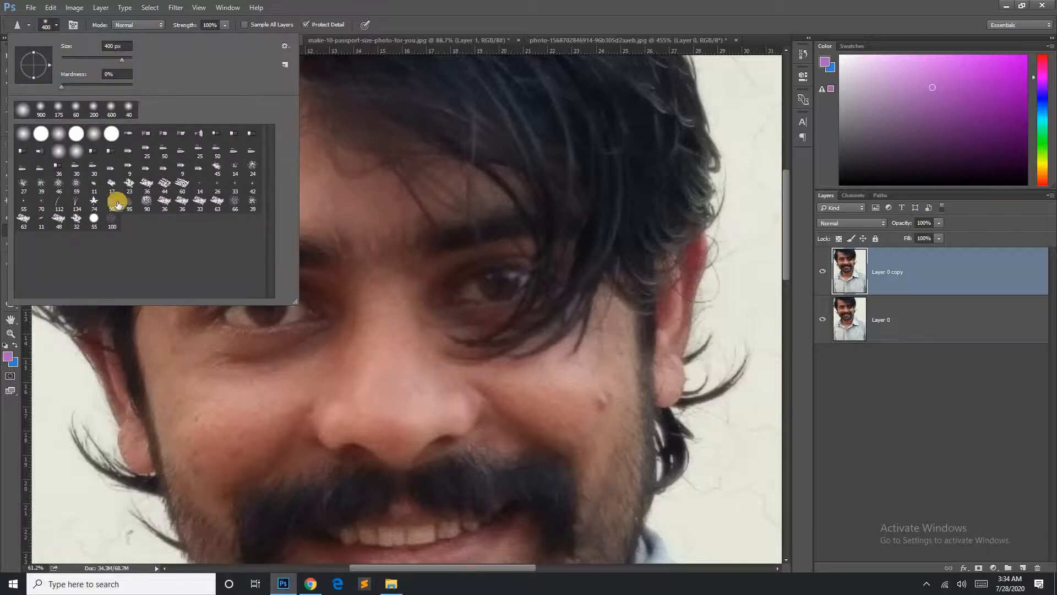
left_click(24, 135)
left_click(307, 320)
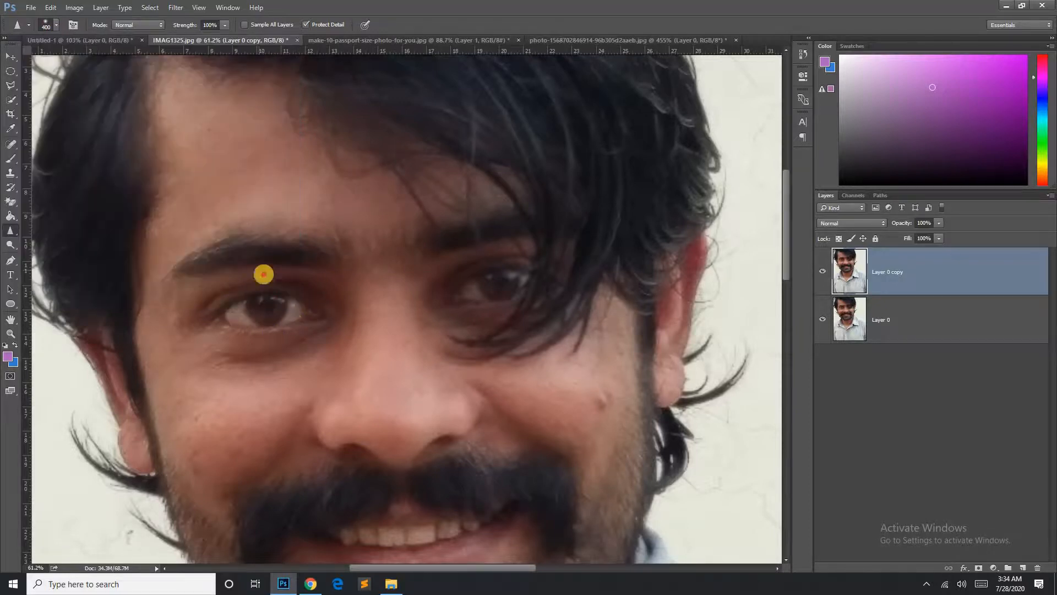
mouse_move(275, 329)
left_mouse_down()
mouse_move(288, 341)
mouse_move(307, 338)
mouse_move(276, 336)
left_mouse_up()
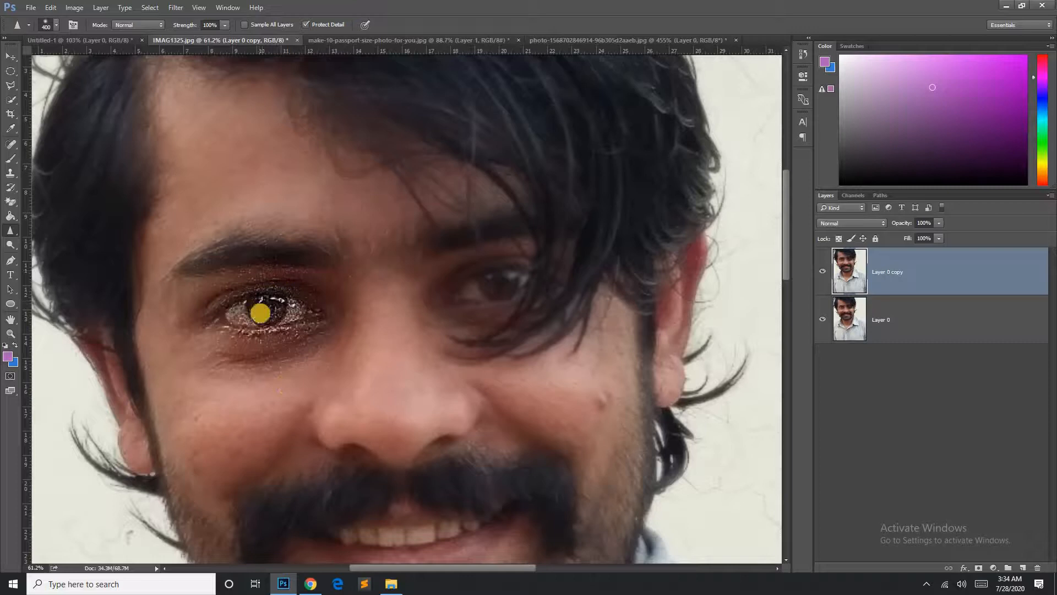
left_click(822, 272)
left_click(823, 272)
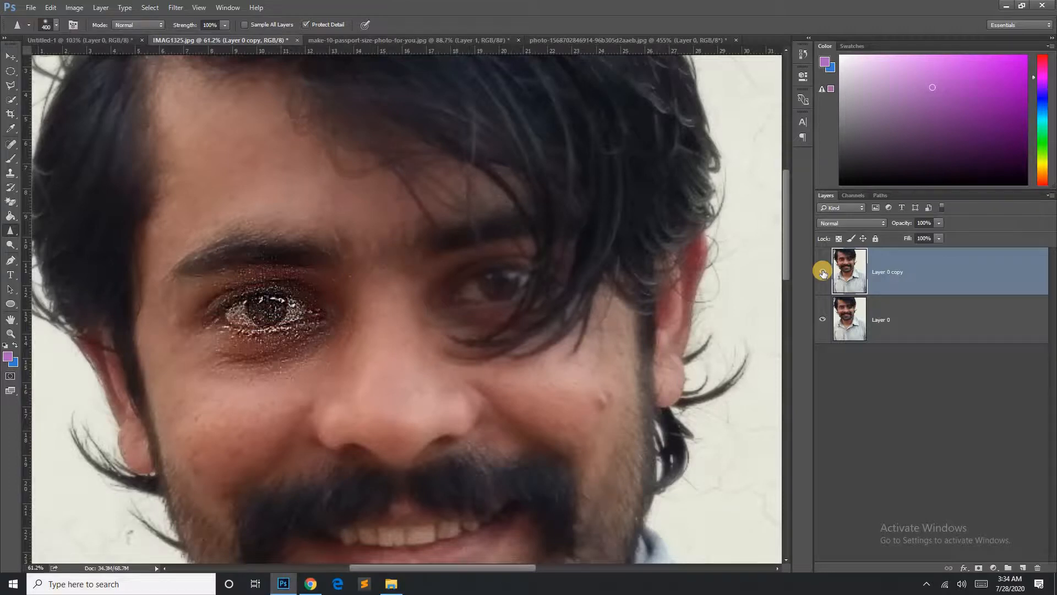
left_click(822, 272)
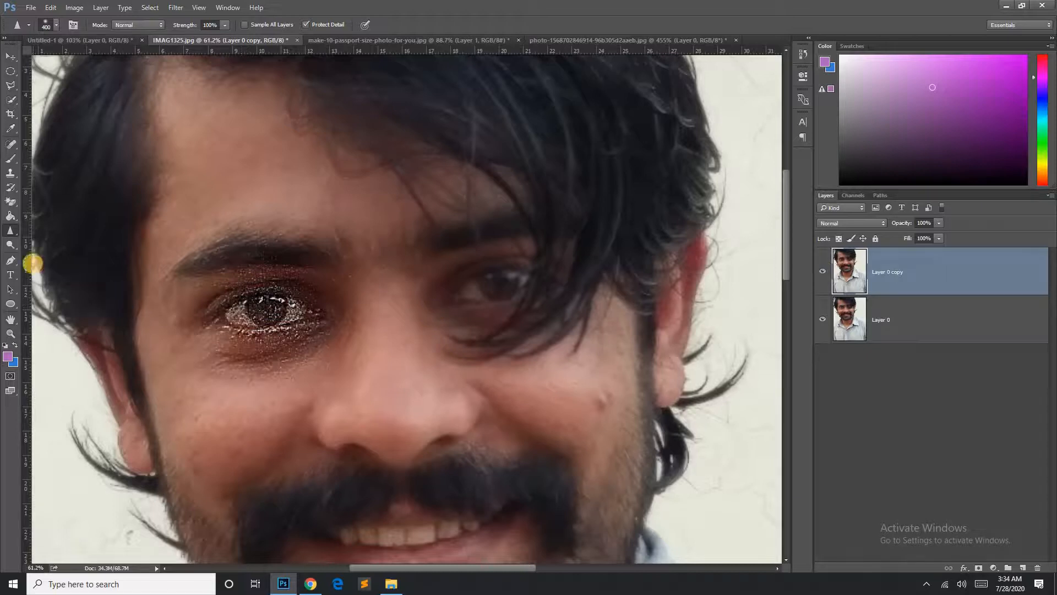
- Smudge the hair strands beside and below the ear into the wall background with the Smudge tool at 76% strength
left_click(10, 230)
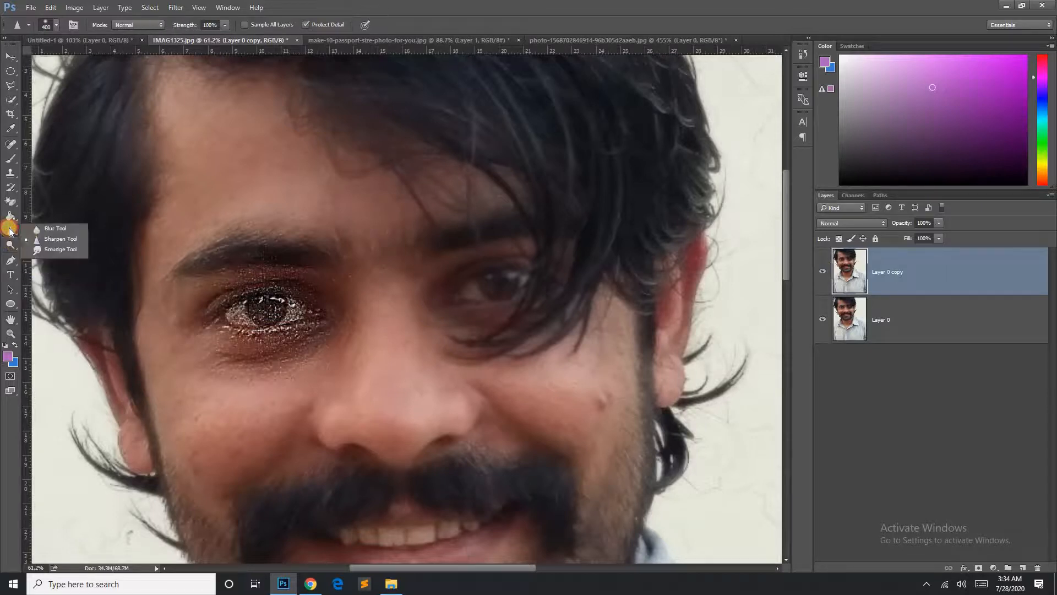
left_click(76, 255)
left_click_drag(449, 406, 176, 251)
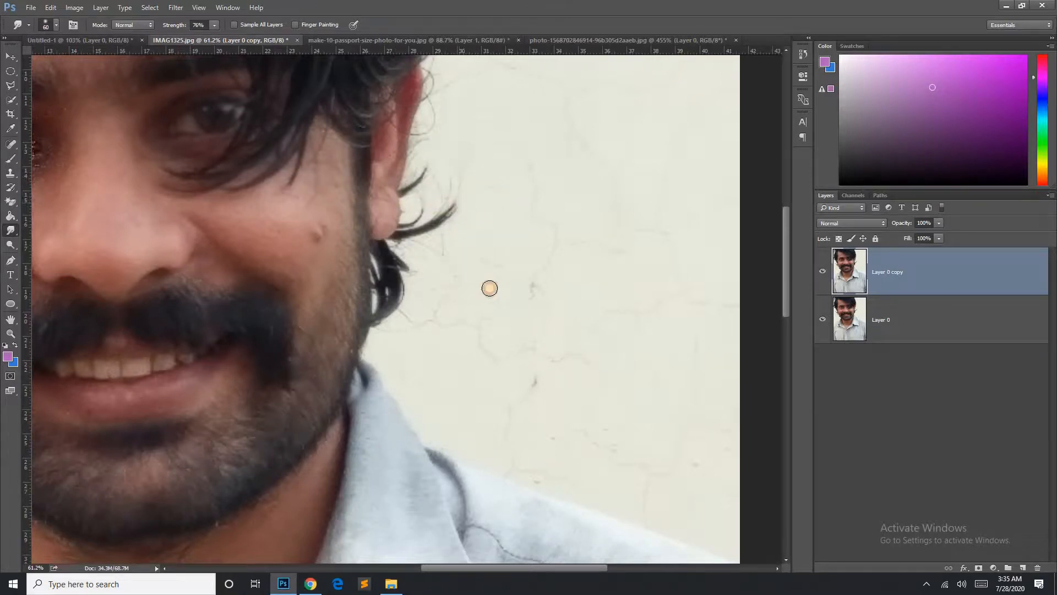
left_click_drag(447, 216, 401, 236)
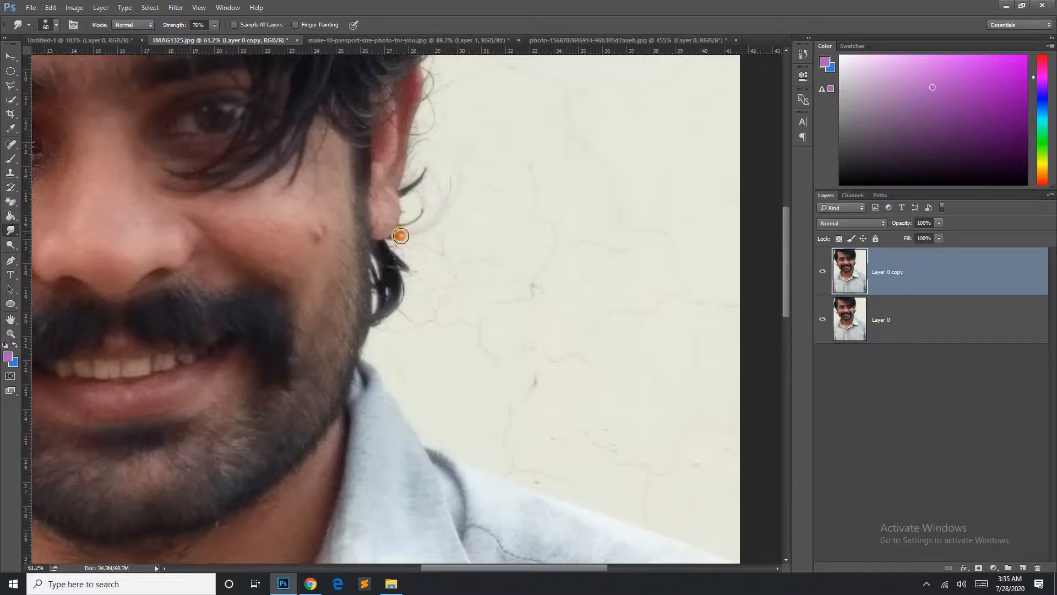
mouse_move(450, 173)
left_mouse_down()
mouse_move(417, 219)
mouse_move(420, 177)
mouse_move(448, 126)
mouse_move(429, 180)
left_mouse_up()
mouse_move(417, 268)
left_mouse_down()
mouse_move(430, 347)
mouse_move(423, 283)
mouse_move(407, 254)
mouse_move(389, 249)
mouse_move(392, 238)
mouse_move(425, 251)
left_mouse_up()
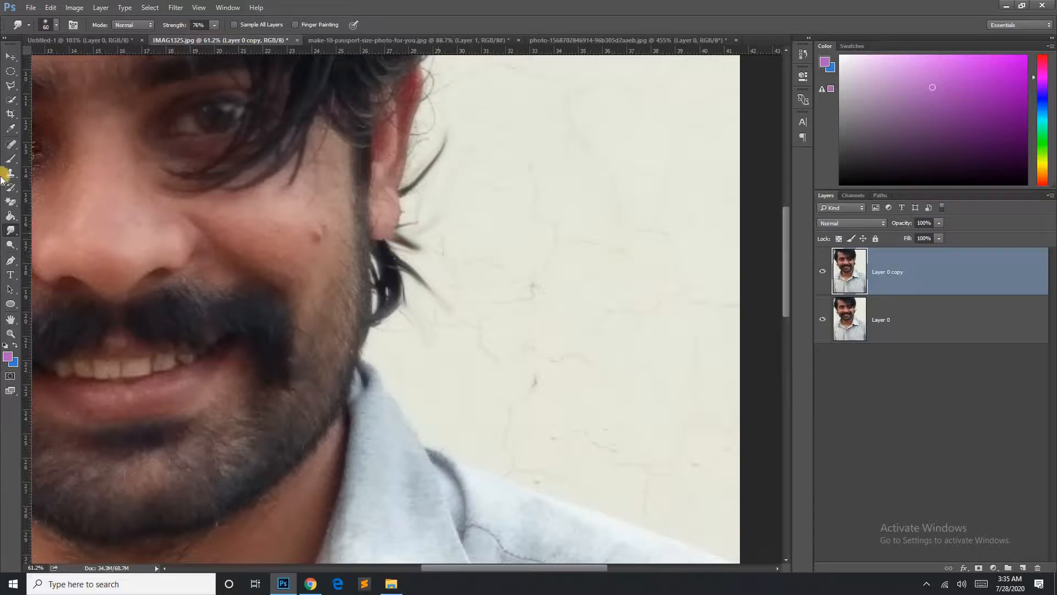
- Lighten skin areas of the face with the Dodge tool set to Midtones and 38% exposure
left_click(9, 245)
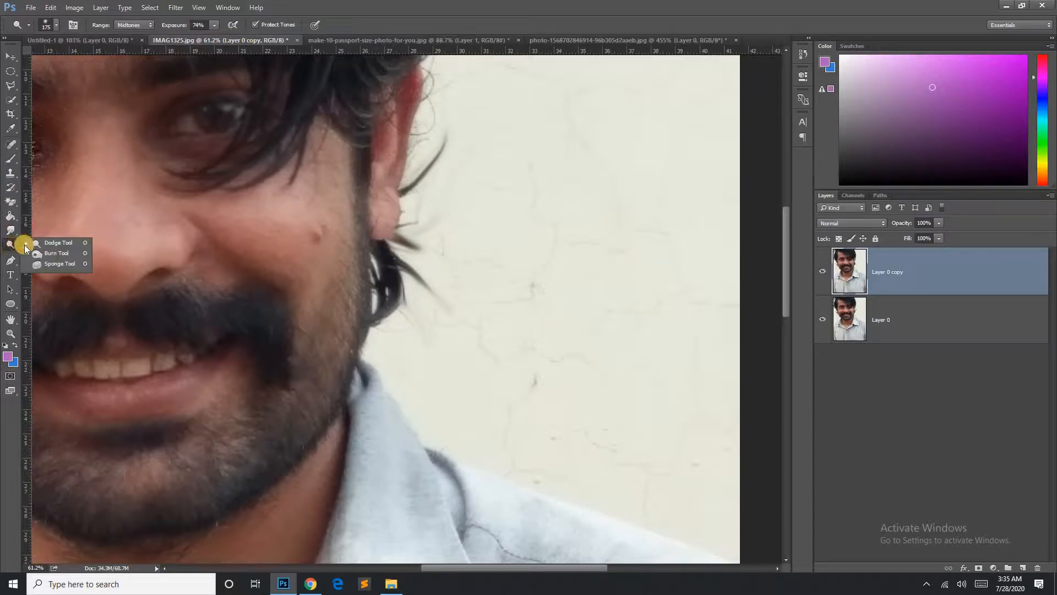
left_click(44, 244)
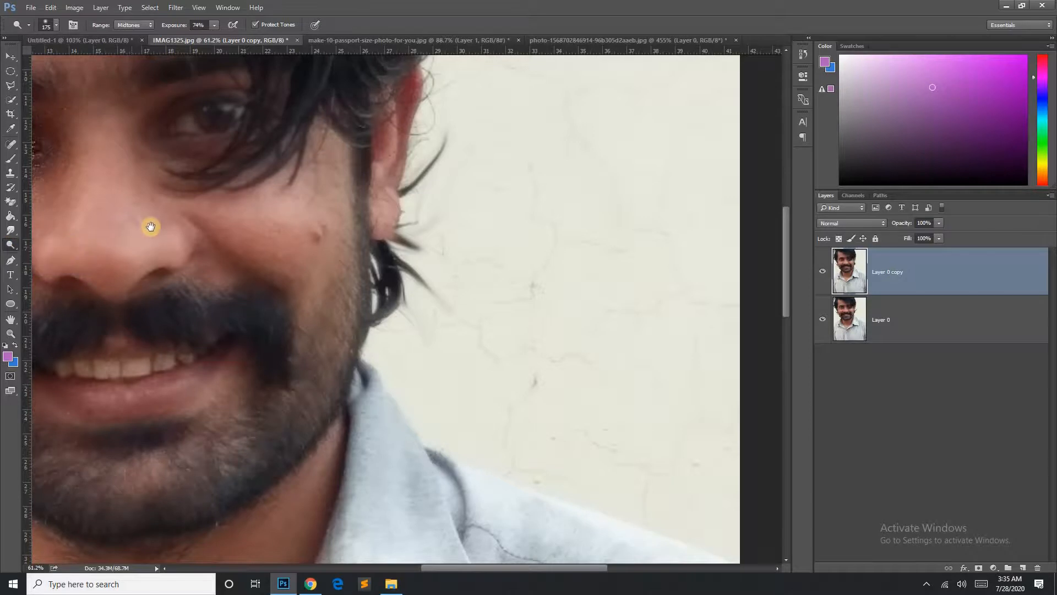
left_click_drag(235, 278, 349, 314)
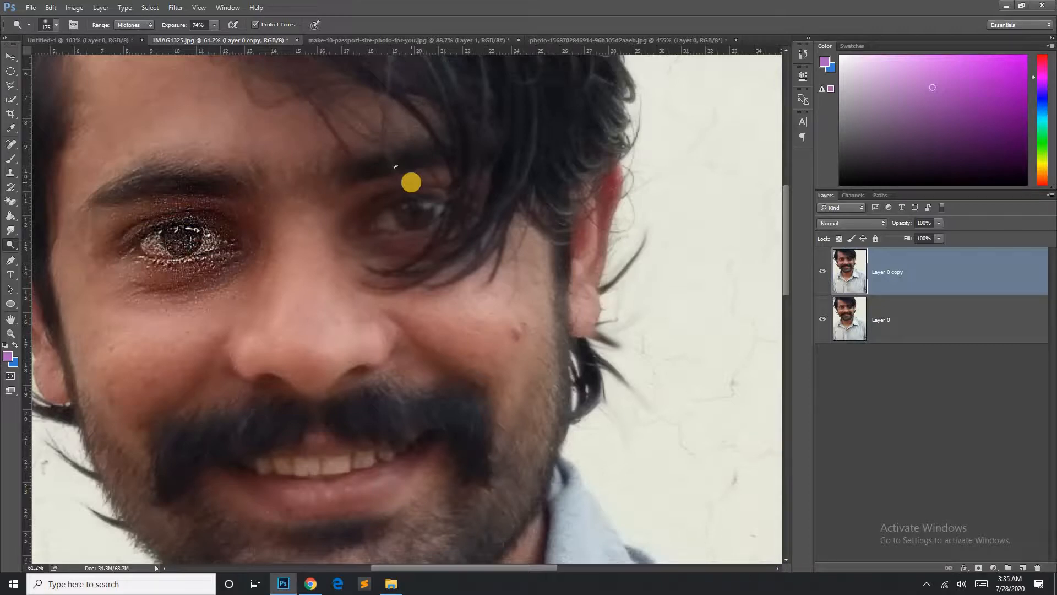
left_click(214, 24)
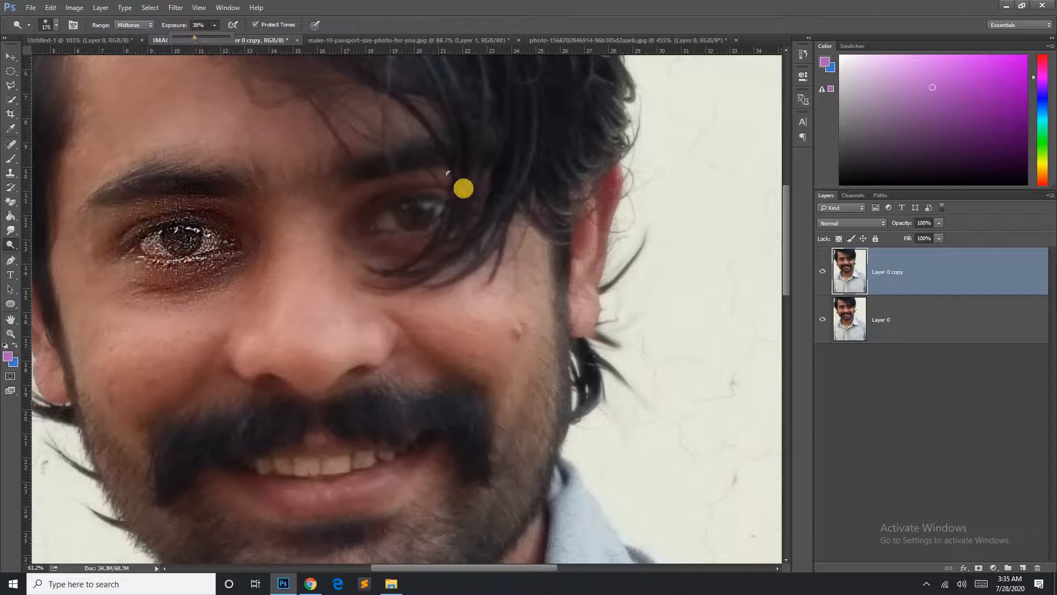
left_click(435, 182)
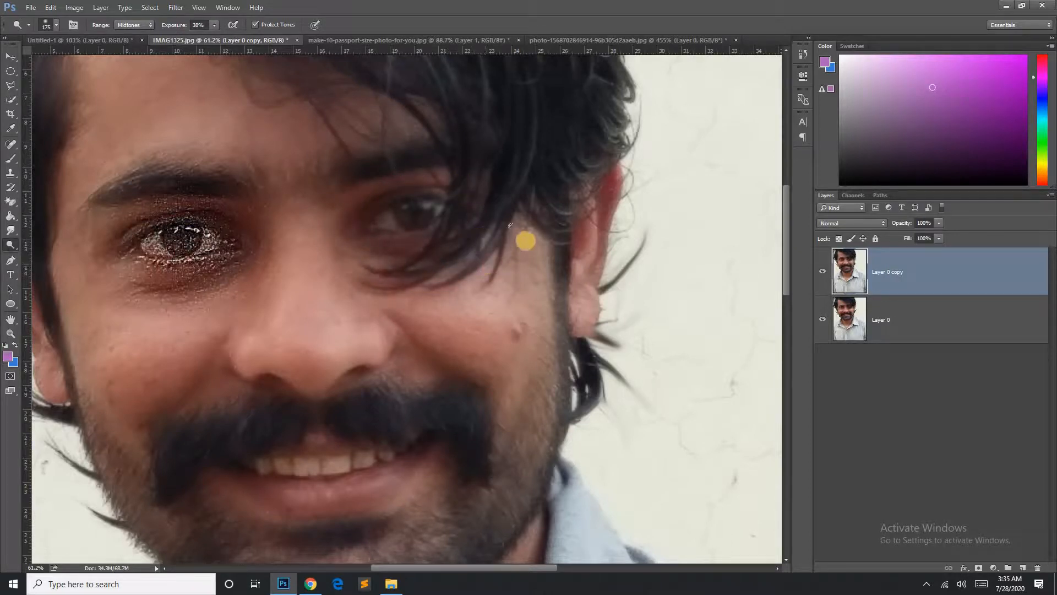
left_click(500, 327)
mouse_move(501, 327)
left_mouse_down()
mouse_move(471, 302)
mouse_move(394, 297)
mouse_move(482, 365)
mouse_move(408, 315)
mouse_move(356, 323)
mouse_move(326, 307)
mouse_move(318, 213)
mouse_move(294, 287)
mouse_move(287, 227)
mouse_move(295, 345)
mouse_move(269, 243)
mouse_move(168, 324)
mouse_move(161, 309)
mouse_move(286, 233)
mouse_move(233, 208)
mouse_move(150, 213)
mouse_move(134, 278)
mouse_move(369, 347)
mouse_move(423, 339)
mouse_move(495, 371)
mouse_move(365, 354)
mouse_move(196, 5)
left_mouse_up()
- Darken the facial shadows, moustache and beard with the Burn tool set to Midtones and 53% exposure
left_click_drag(10, 243, 23, 256)
left_click(50, 253)
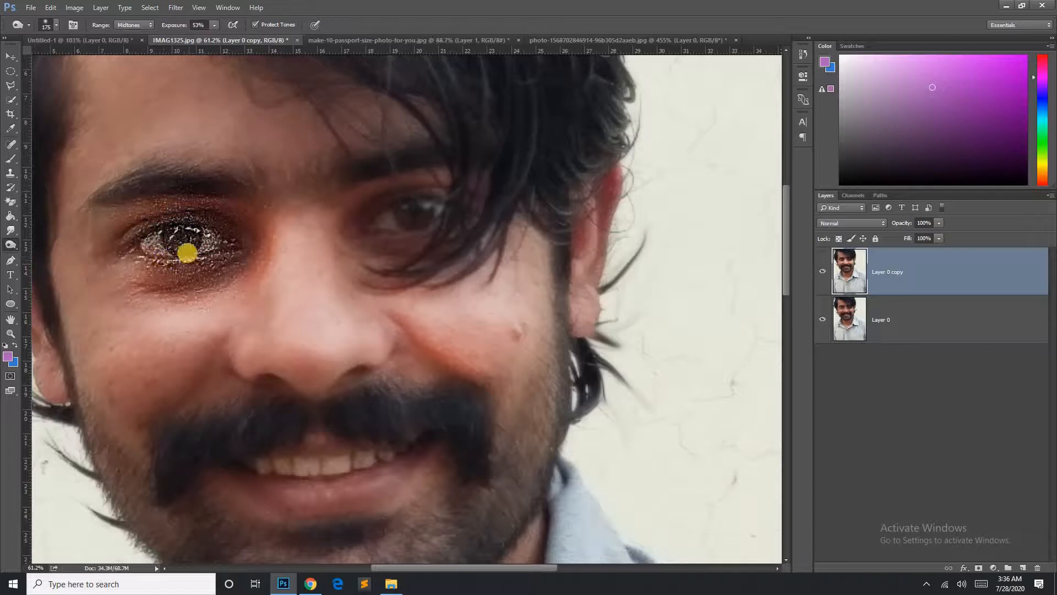
scroll(331, 283, "down", 3)
scroll(336, 273, "down", 3)
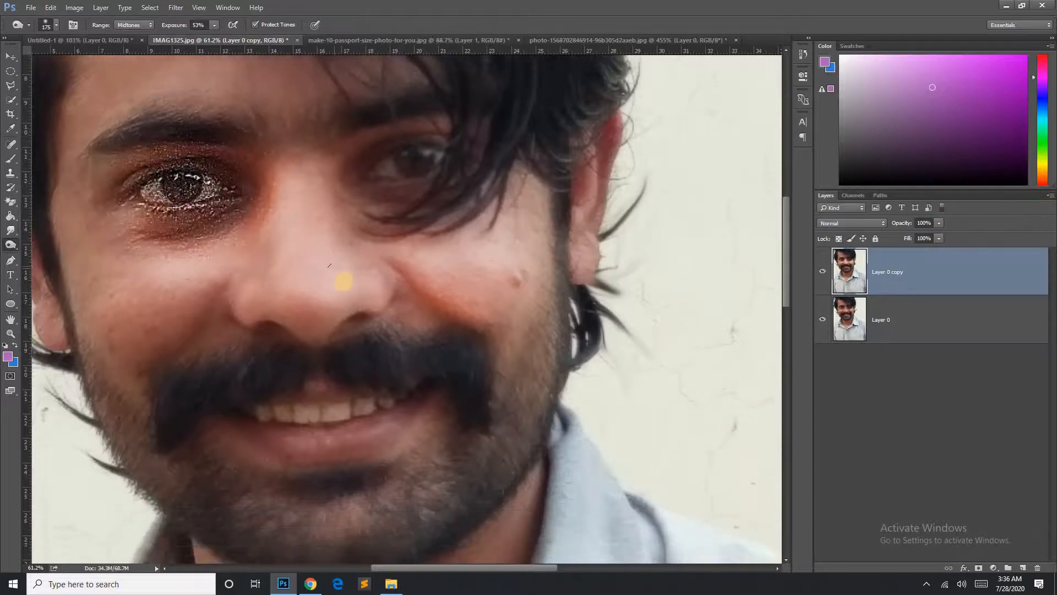
scroll(385, 304, "down", 1)
scroll(383, 306, "down", 1)
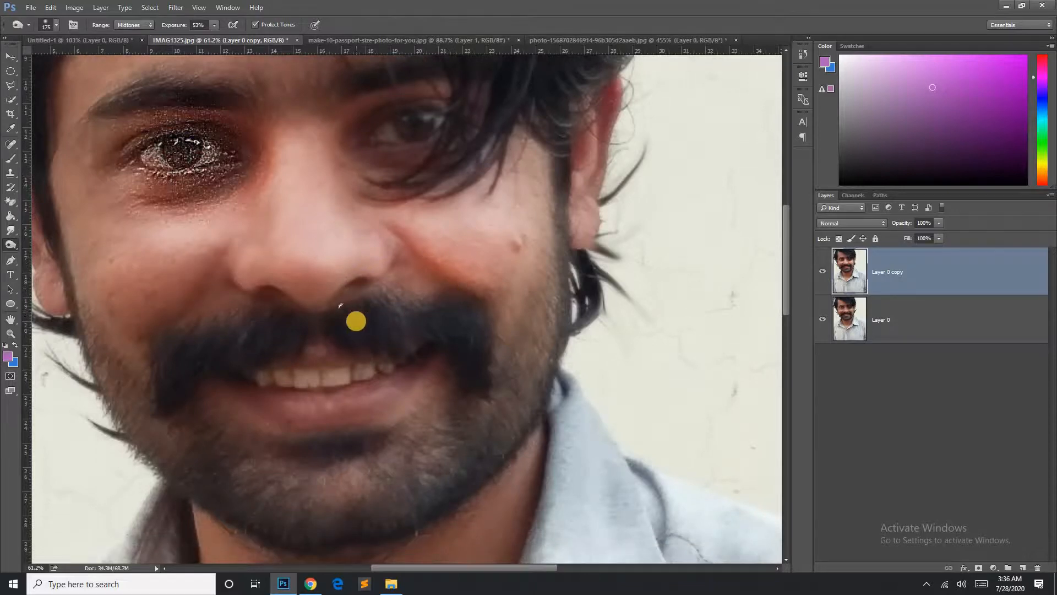
left_click(446, 326)
mouse_move(446, 326)
left_mouse_down()
mouse_move(470, 370)
mouse_move(454, 324)
mouse_move(463, 327)
mouse_move(354, 324)
mouse_move(227, 350)
mouse_move(179, 348)
mouse_move(190, 411)
left_mouse_up()
mouse_move(240, 454)
left_mouse_down()
mouse_move(326, 460)
mouse_move(319, 505)
mouse_move(297, 481)
mouse_move(374, 466)
mouse_move(472, 422)
mouse_move(439, 465)
mouse_move(251, 455)
left_mouse_up()
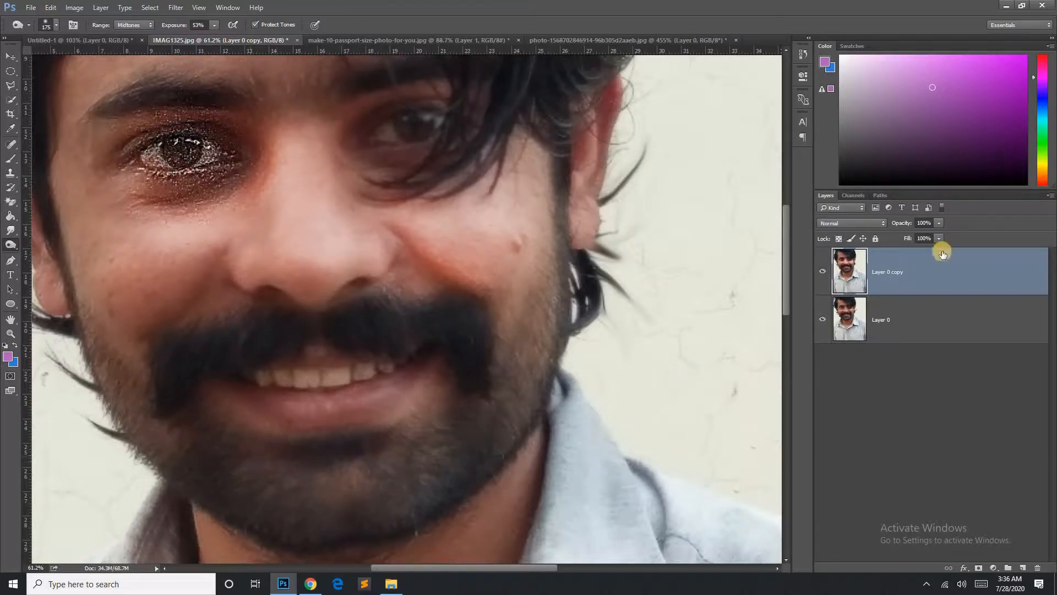
- Compare the retouched layer copy with the original portrait by hiding and showing the copy
left_click(823, 273)
left_click(823, 272)
left_click(823, 272)
left_click(823, 273)
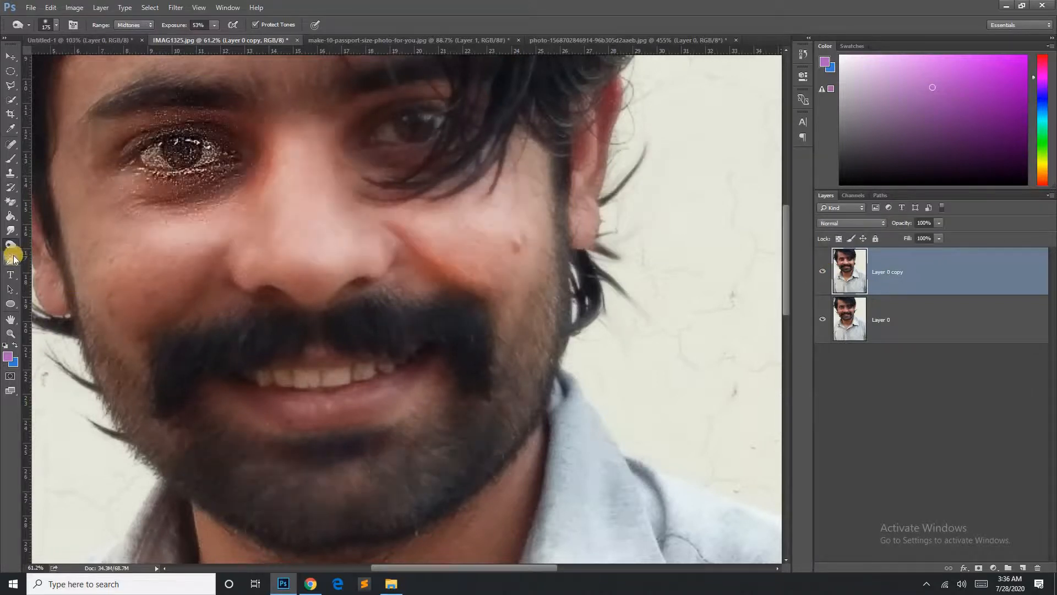
- Select the Sponge tool in Desaturate mode with 50% flow for the portrait's face
left_click_drag(11, 251, 65, 269)
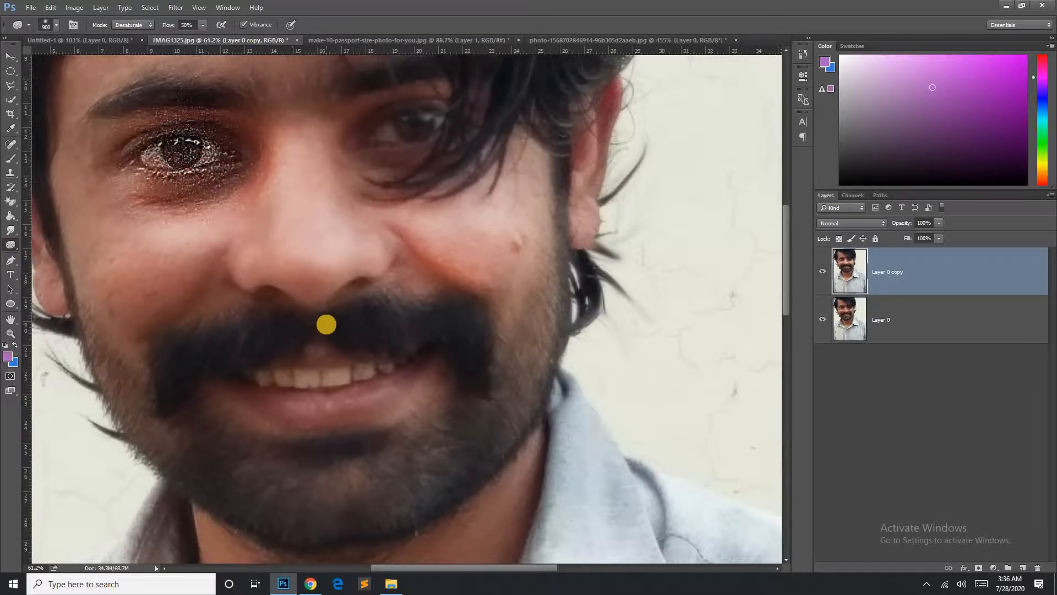
scroll(326, 325, "down", 3)
left_click_drag(329, 333, 353, 341)
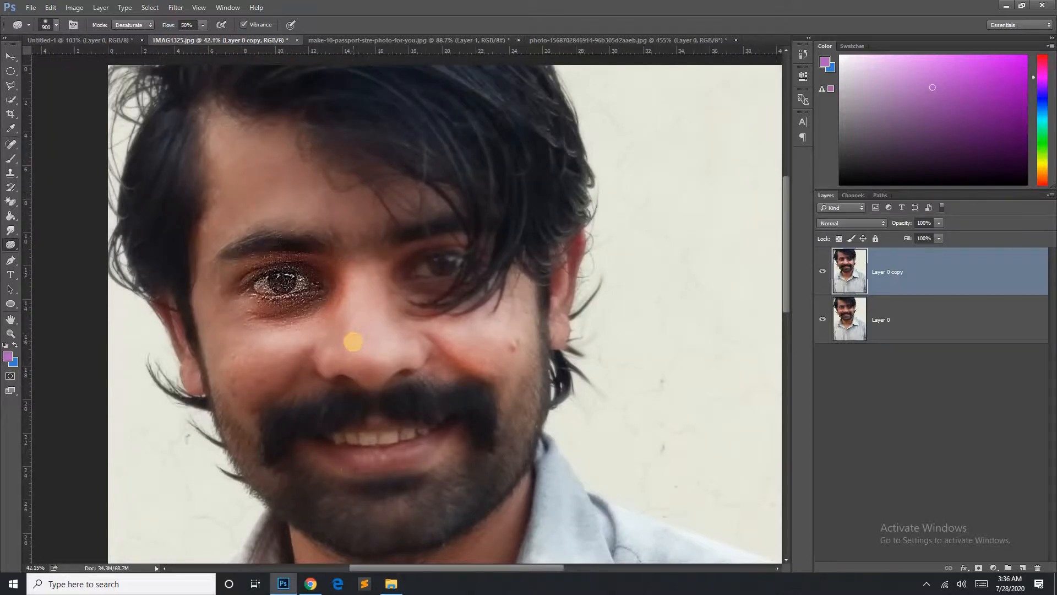
- Preview the Black and White adjustment with the Default preset on the portrait copy without applying it
left_click(74, 8)
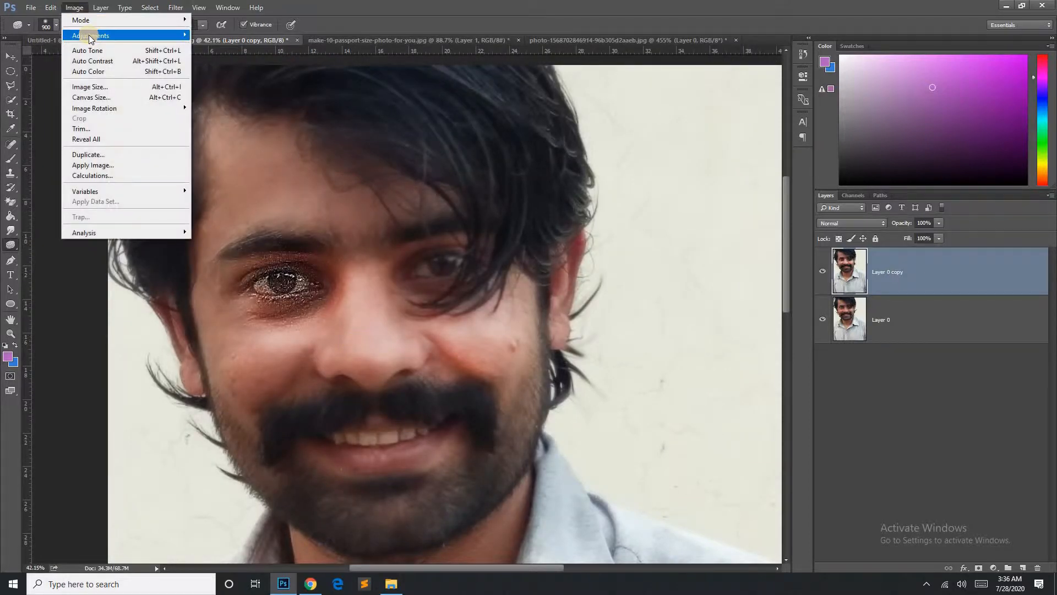
mouse_move(90, 37)
left_click(279, 113)
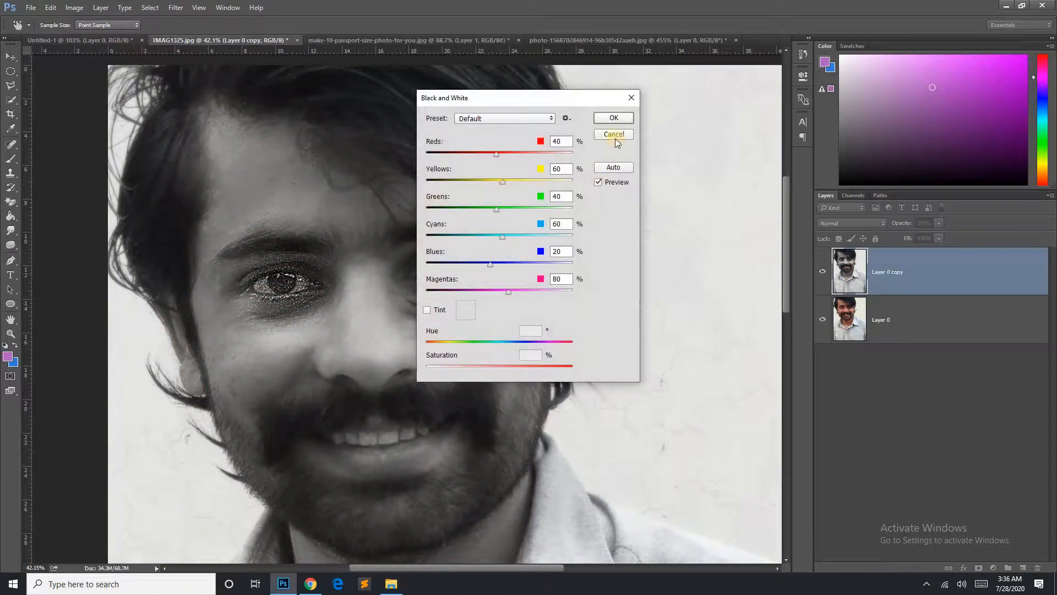
left_click(614, 137)
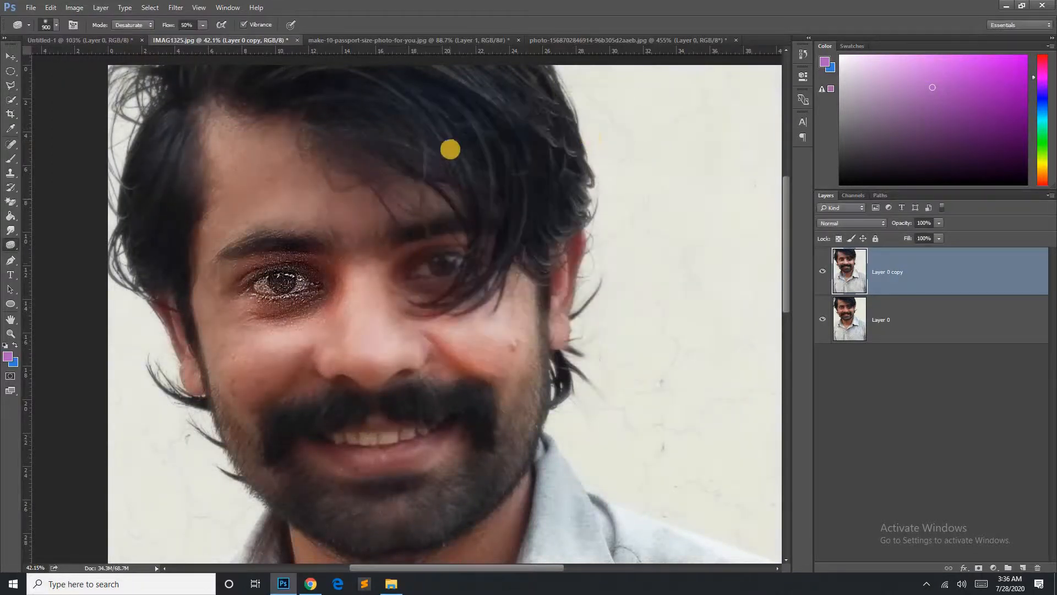
- Desaturate the half of the face under the hair fringe, including cheek, nose and ear, with the Sponge tool at 50% flow
left_click(443, 457)
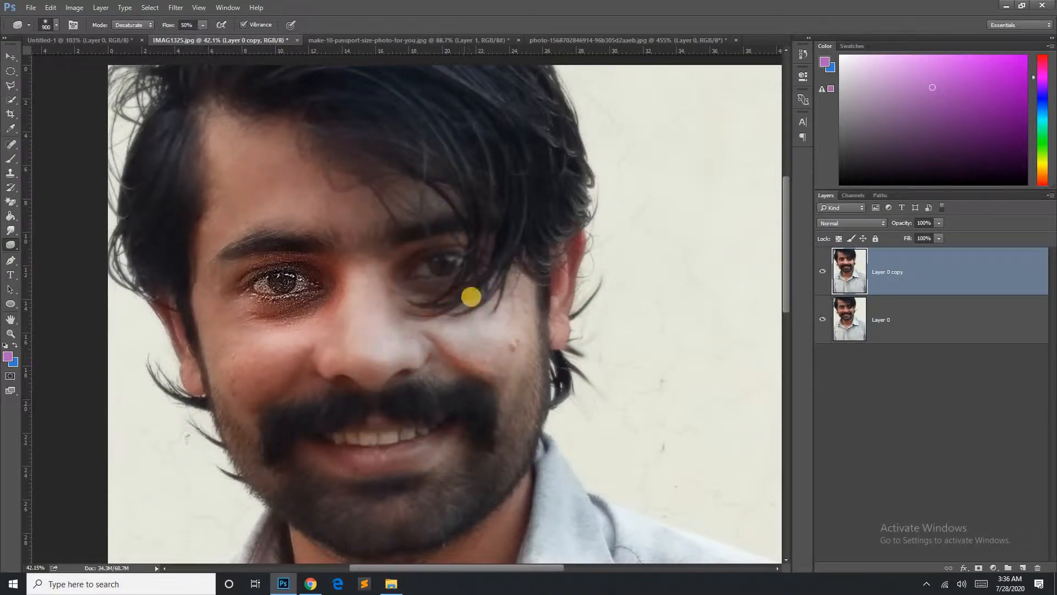
left_click(475, 180)
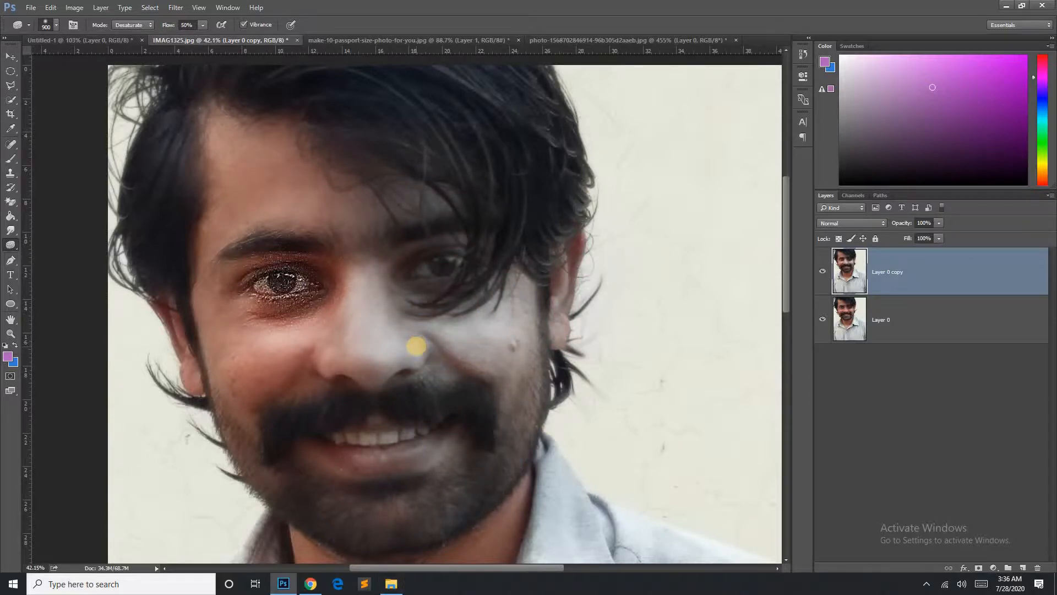
scroll(414, 347, "up", 2)
left_click_drag(410, 349, 426, 259)
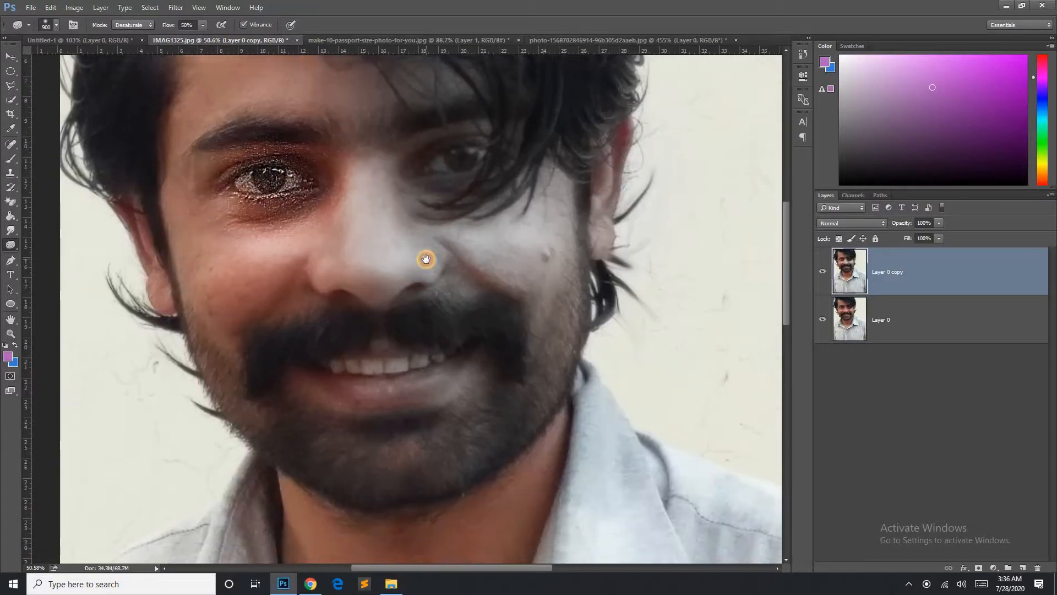
- Choose the Pen tool and add a new empty layer above the white layer in the Untitled-1 document
left_click(20, 263)
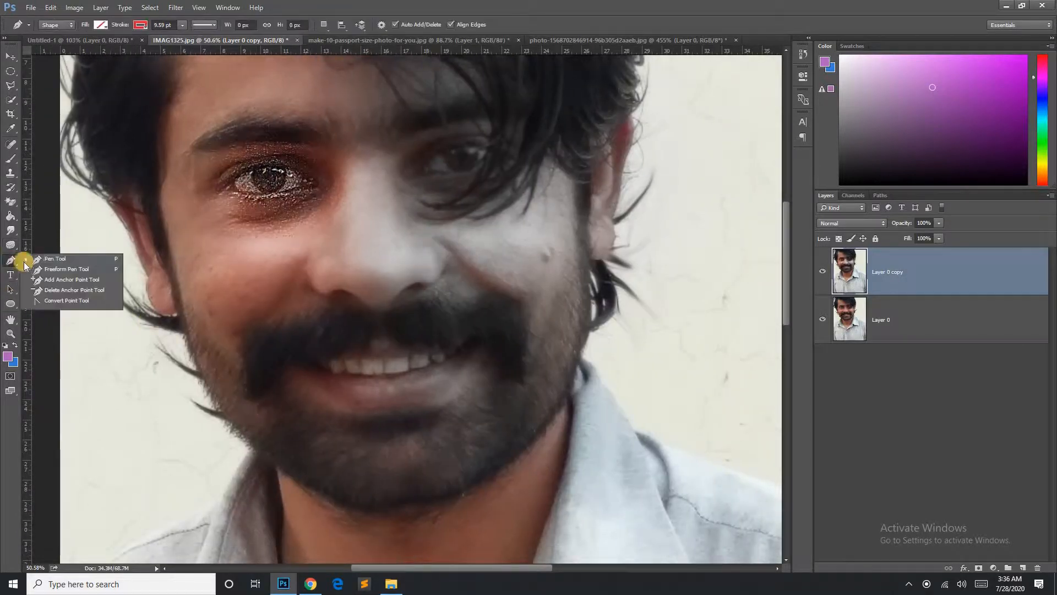
left_click(43, 261)
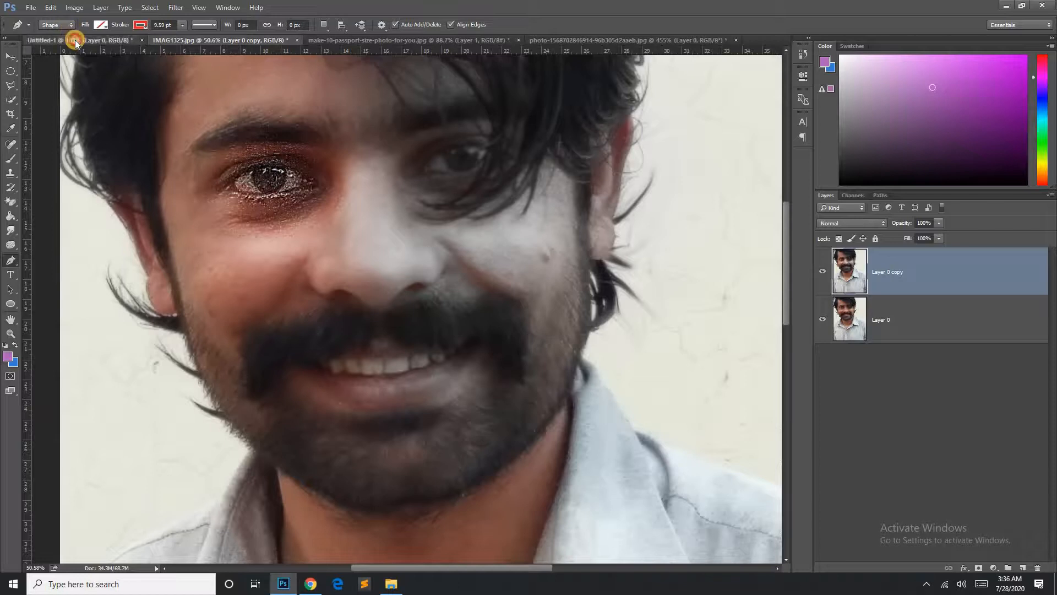
left_click(75, 40)
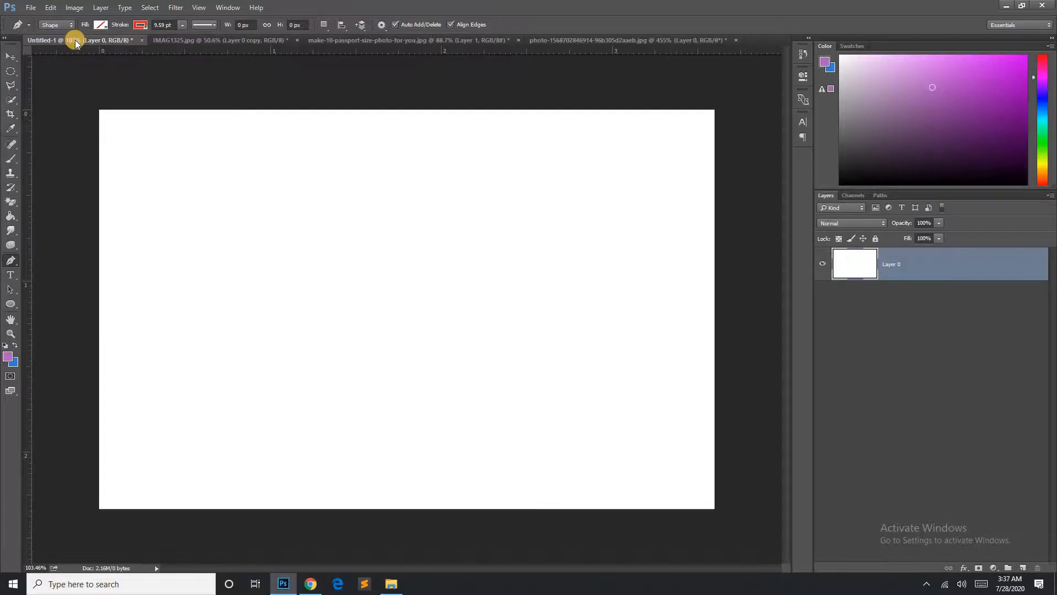
left_click_drag(10, 260, 97, 260)
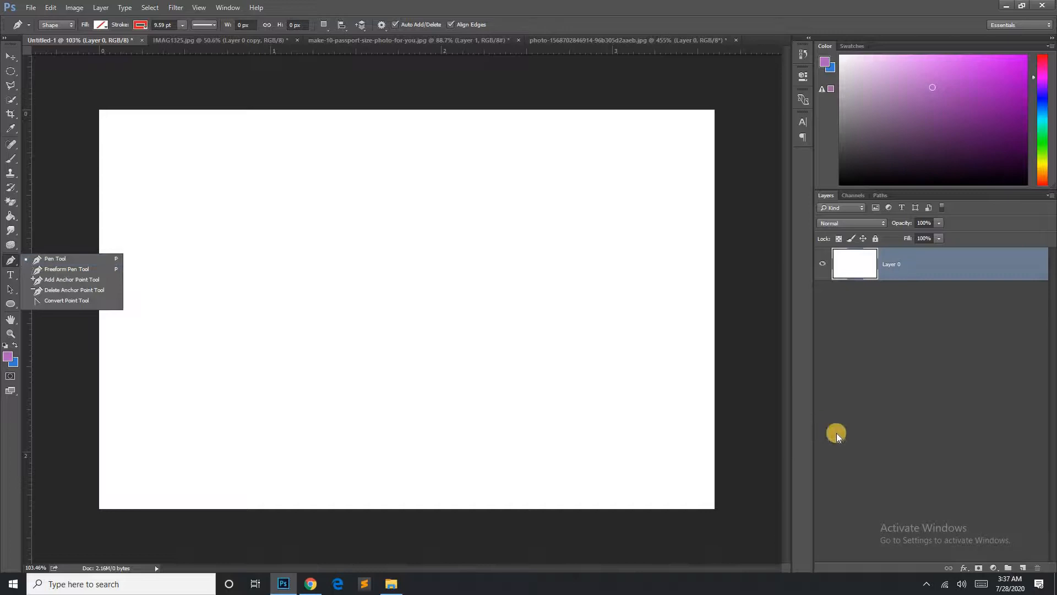
left_click(1023, 569)
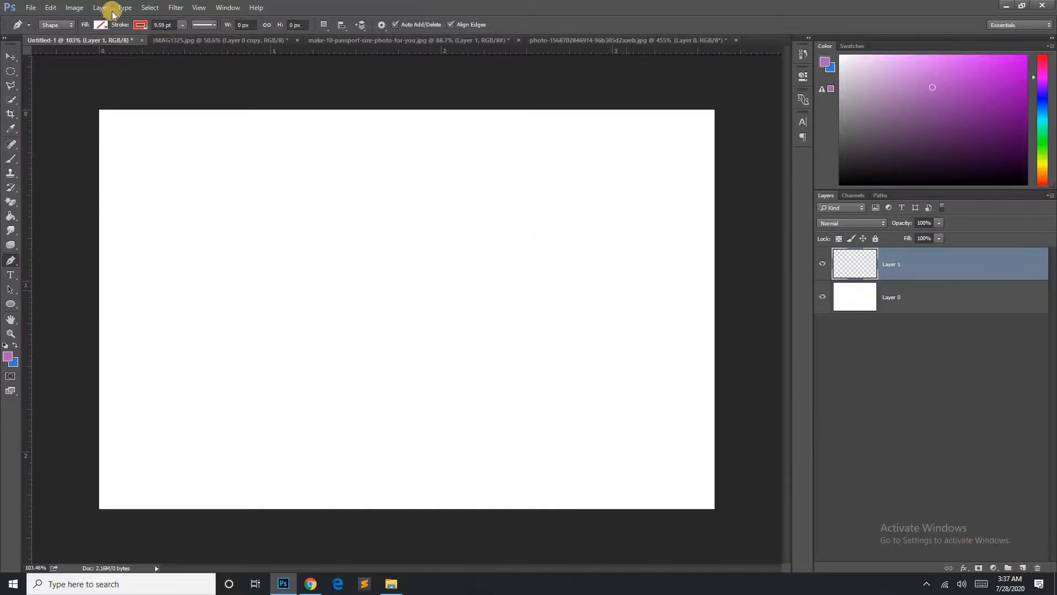
- Set the Pen tool to Shape mode with a red stroke of 1.33 pt
left_click(51, 25)
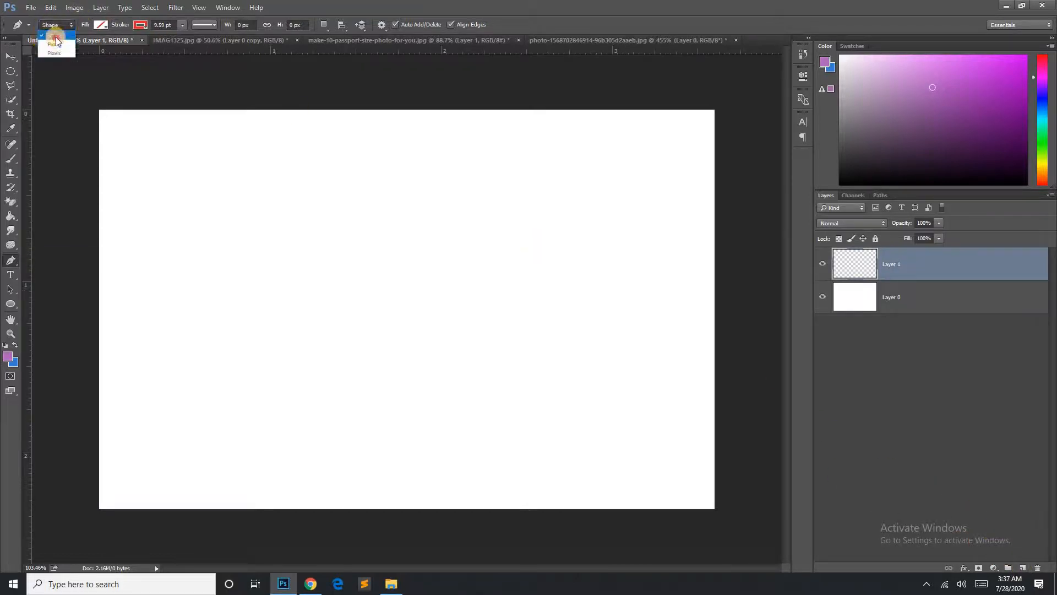
left_click(55, 28)
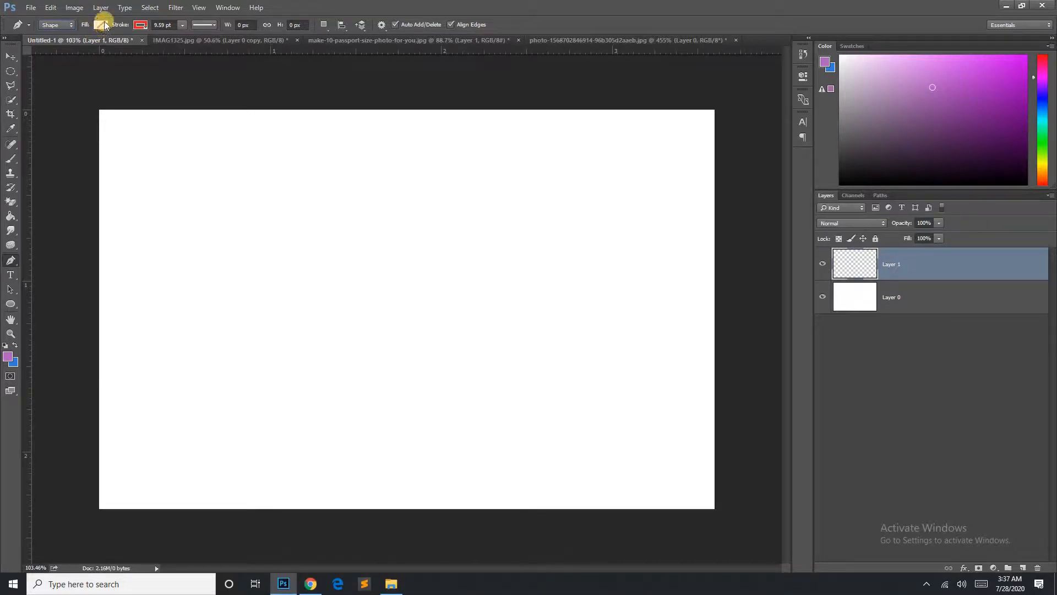
left_click(183, 26)
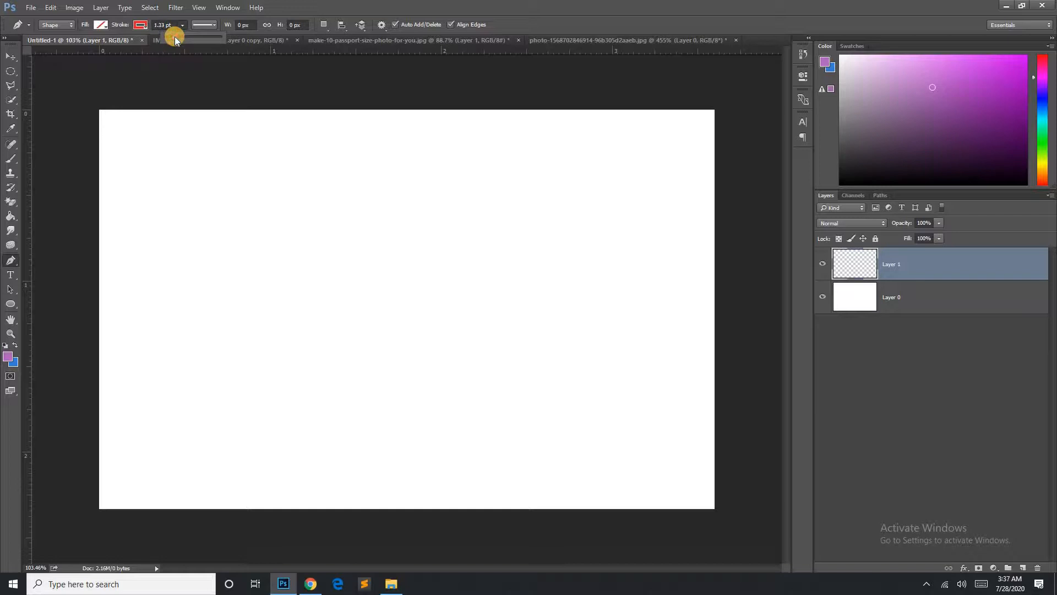
- Draw an S-shaped curve from the canvas's upper-right corner through a smooth point near the centre to the lower-left corner
left_click(716, 111)
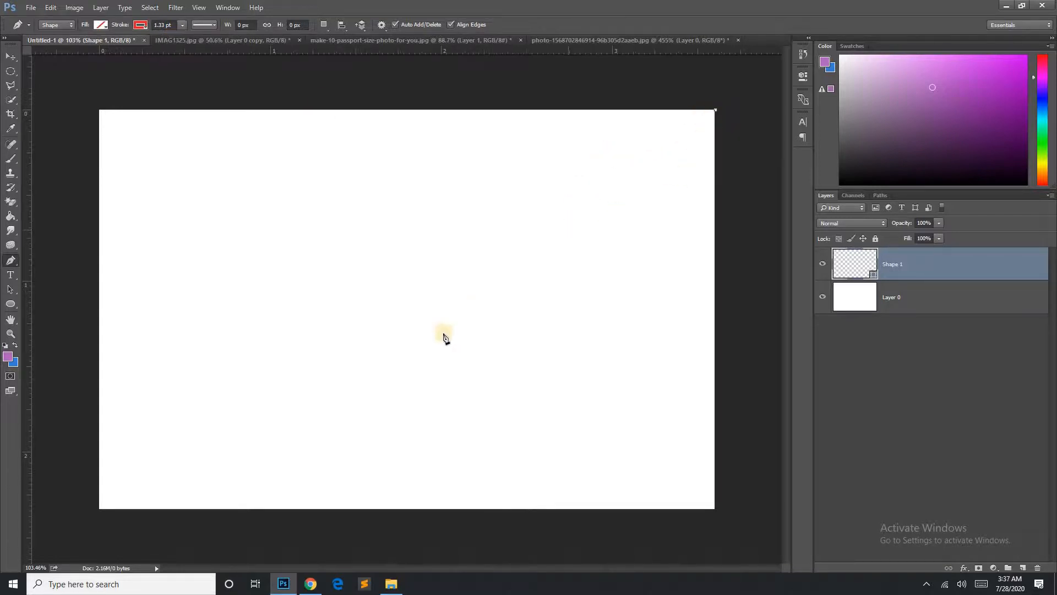
left_click(409, 326)
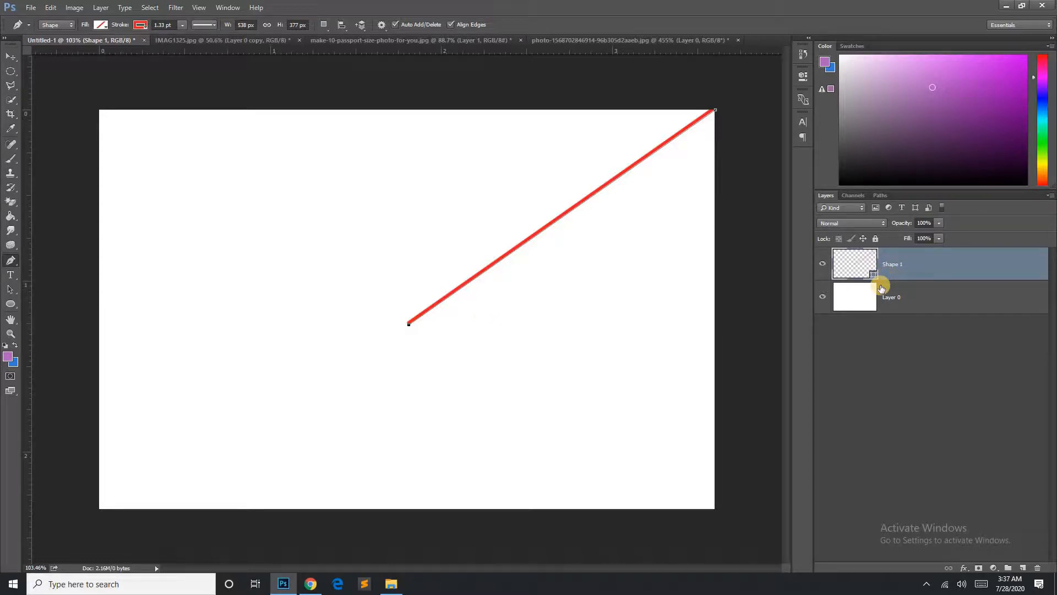
key("ctrl+z")
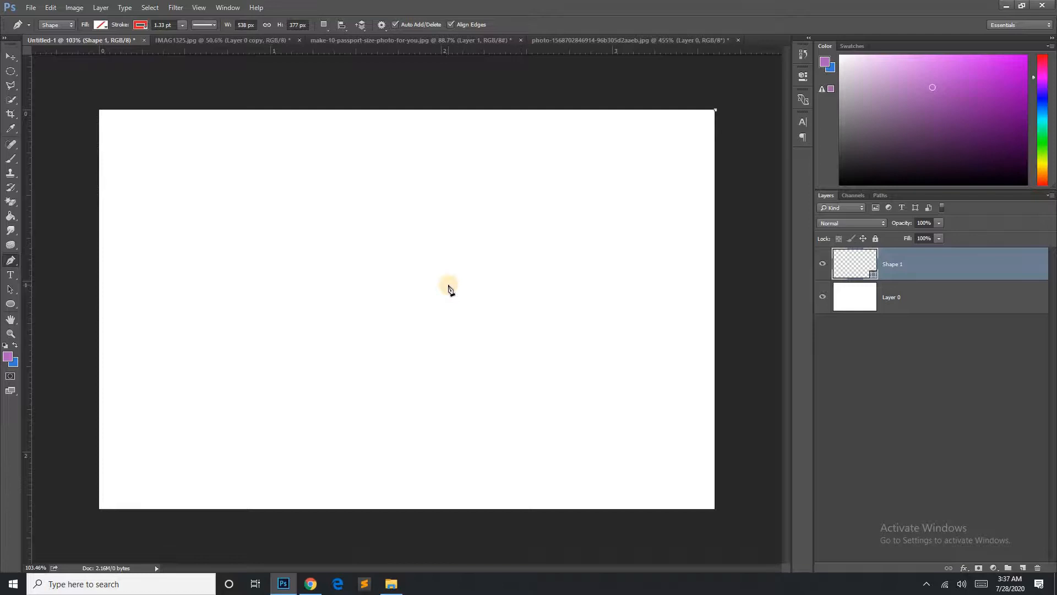
mouse_move(449, 303)
left_mouse_down()
mouse_move(475, 409)
mouse_move(540, 395)
mouse_move(560, 366)
mouse_move(557, 253)
mouse_move(489, 153)
mouse_move(368, 140)
mouse_move(271, 229)
mouse_move(276, 321)
mouse_move(433, 390)
mouse_move(431, 370)
mouse_move(407, 418)
mouse_move(432, 403)
mouse_move(422, 436)
left_mouse_up()
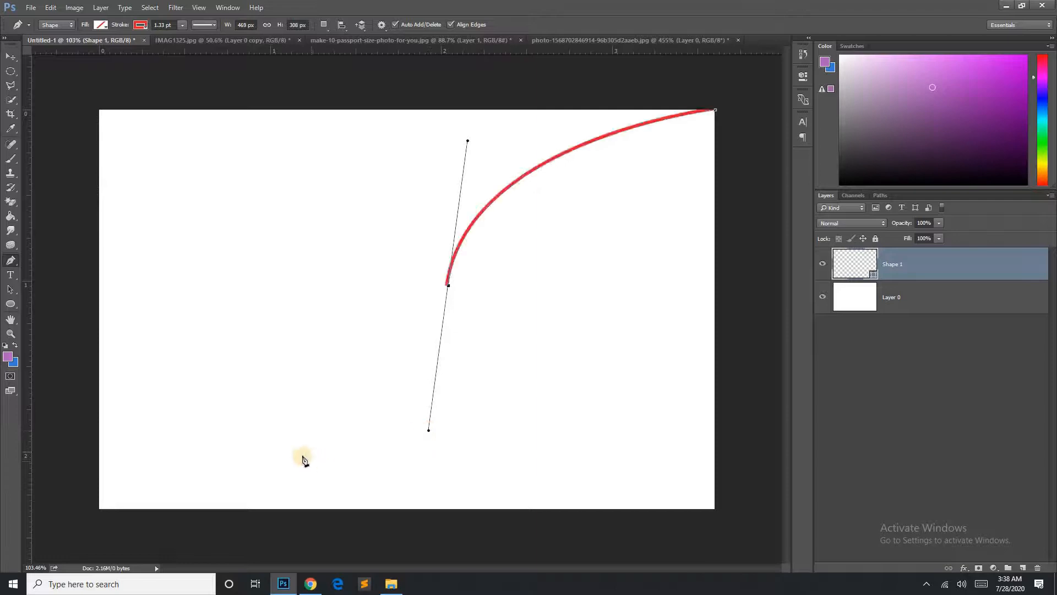
left_click(101, 511)
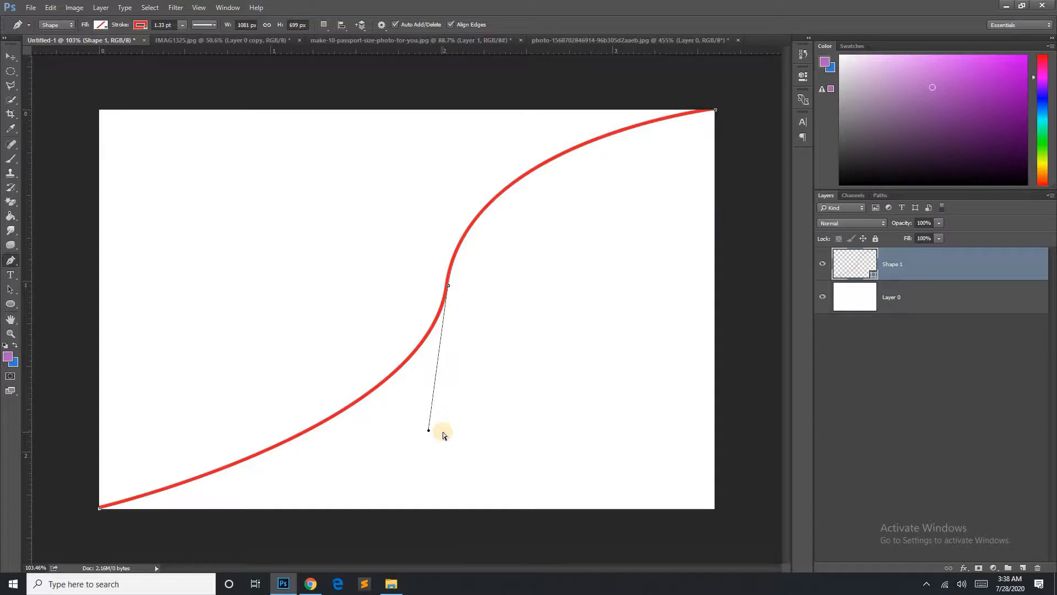
- Refine the S-curve by moving its middle anchor point slightly and readjusting that point's direction handles
mouse_move(429, 433)
left_mouse_down()
mouse_move(492, 447)
mouse_move(366, 406)
mouse_move(355, 391)
mouse_move(427, 439)
left_mouse_up()
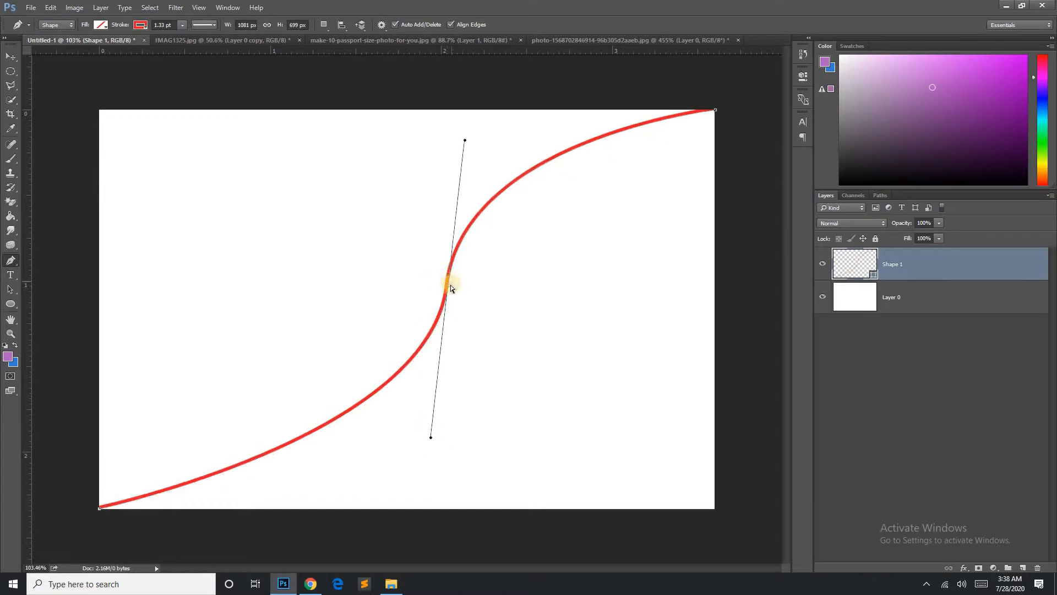
left_click_drag(448, 286, 490, 302)
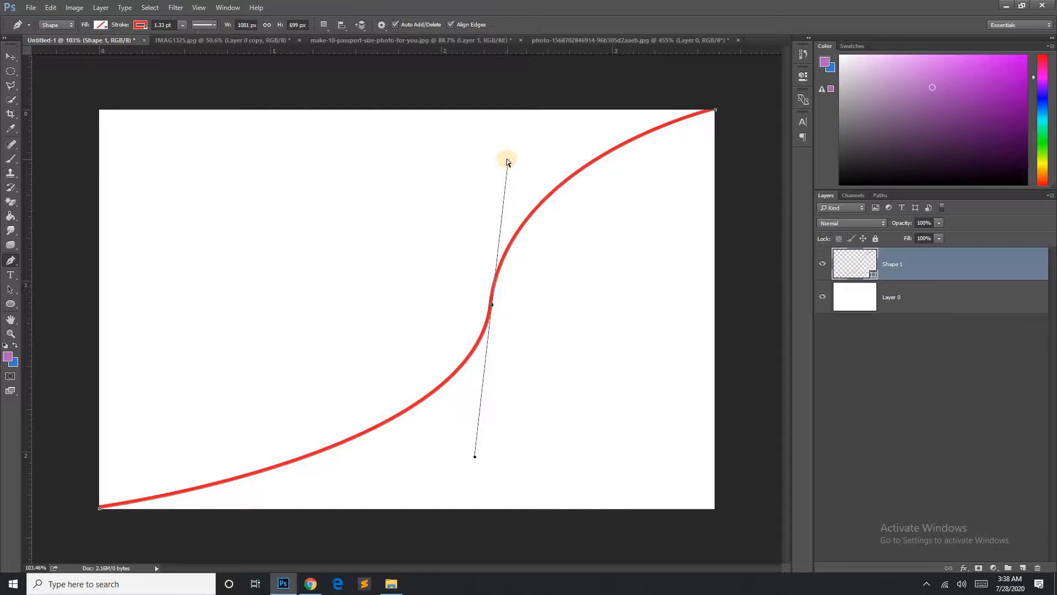
left_click_drag(507, 160, 535, 112)
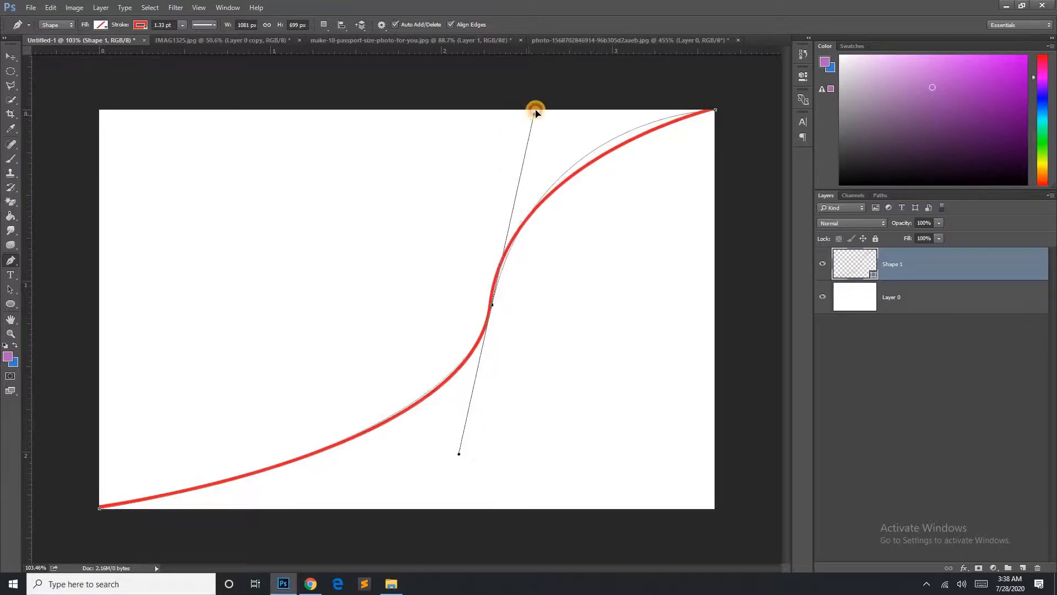
left_click_drag(459, 485, 461, 482)
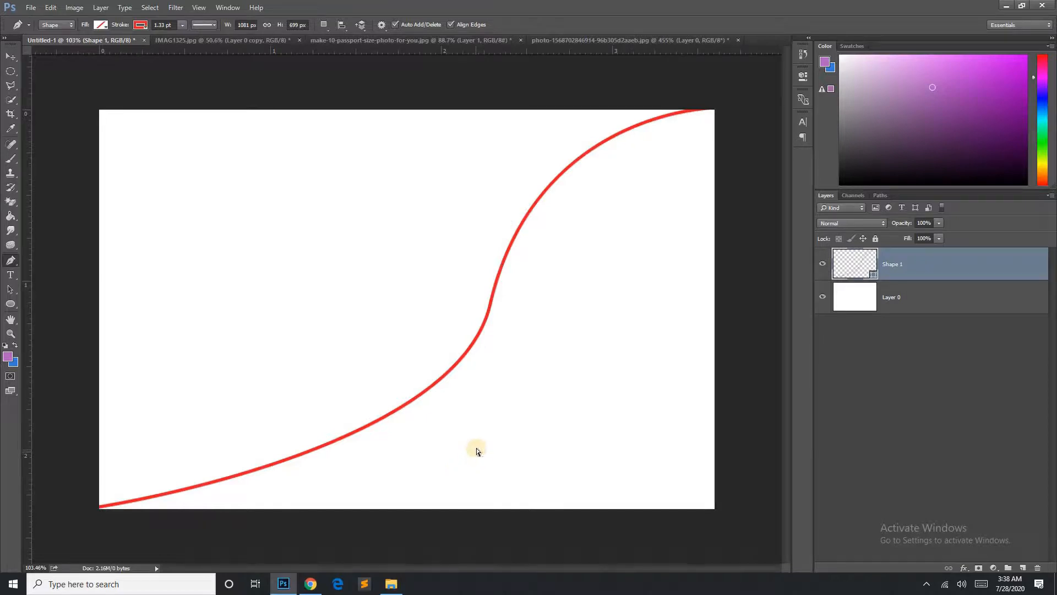
left_click_drag(476, 444, 439, 474)
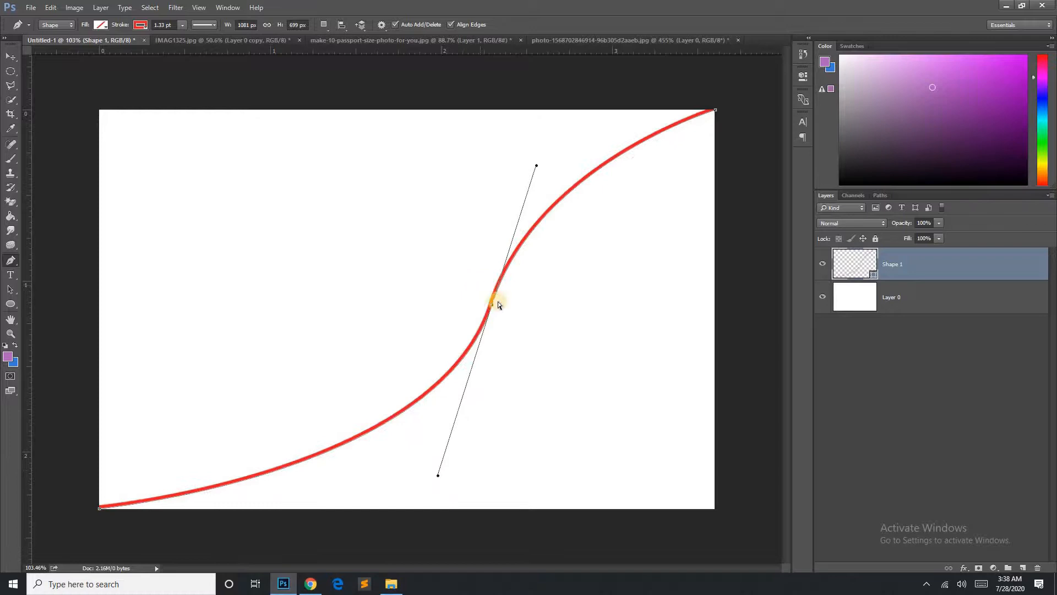
left_click_drag(493, 304, 465, 283)
left_click_drag(511, 150, 535, 129)
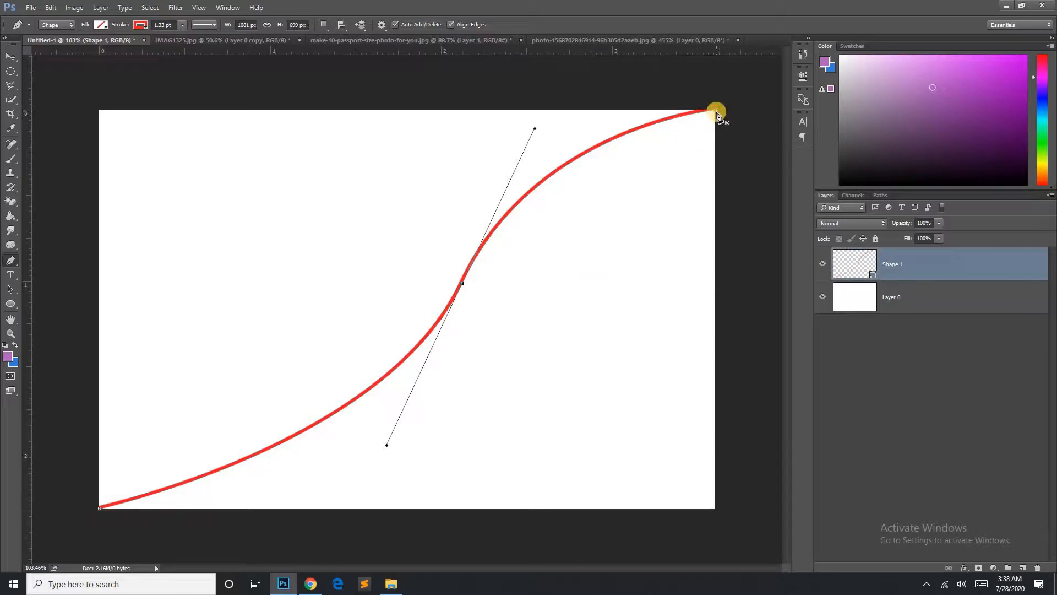
- Close the shape with a second curve back to the upper-right corner, and adjust the middle anchors to form a slim band
left_click_drag(537, 333, 554, 251)
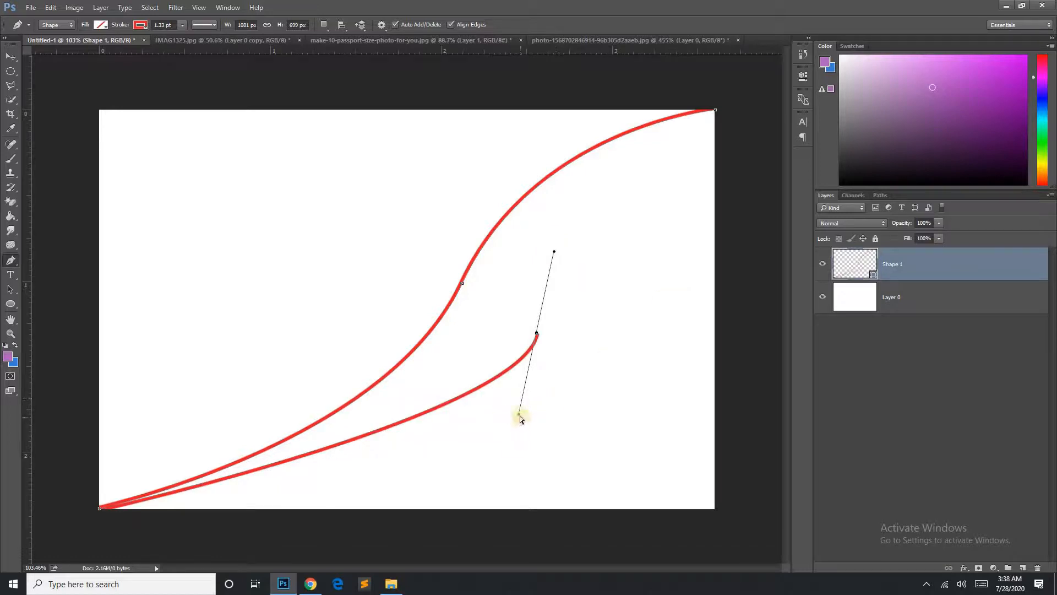
left_click_drag(520, 417, 362, 527)
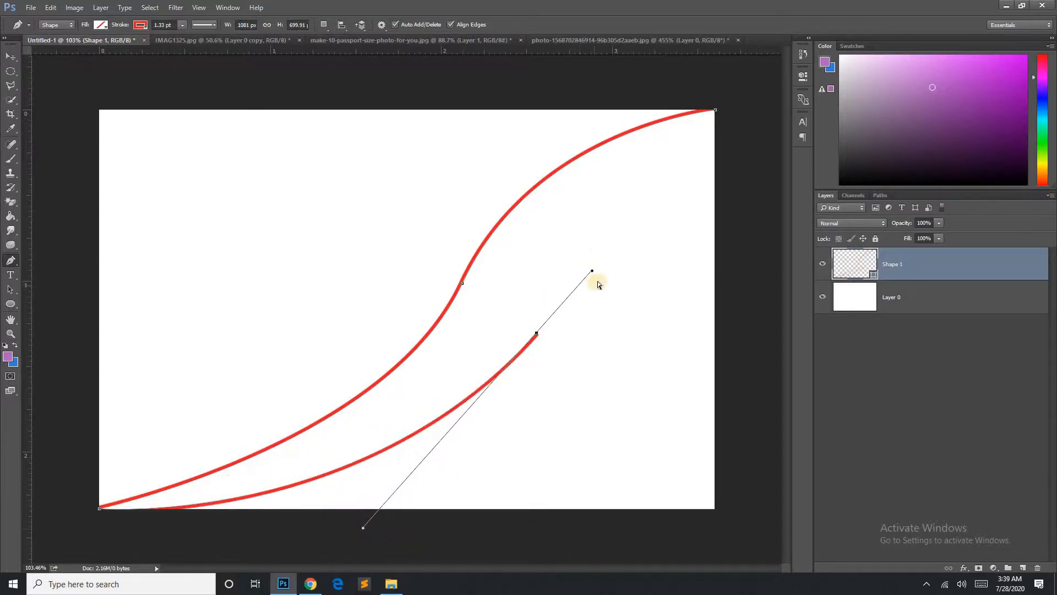
left_click_drag(593, 272, 605, 182)
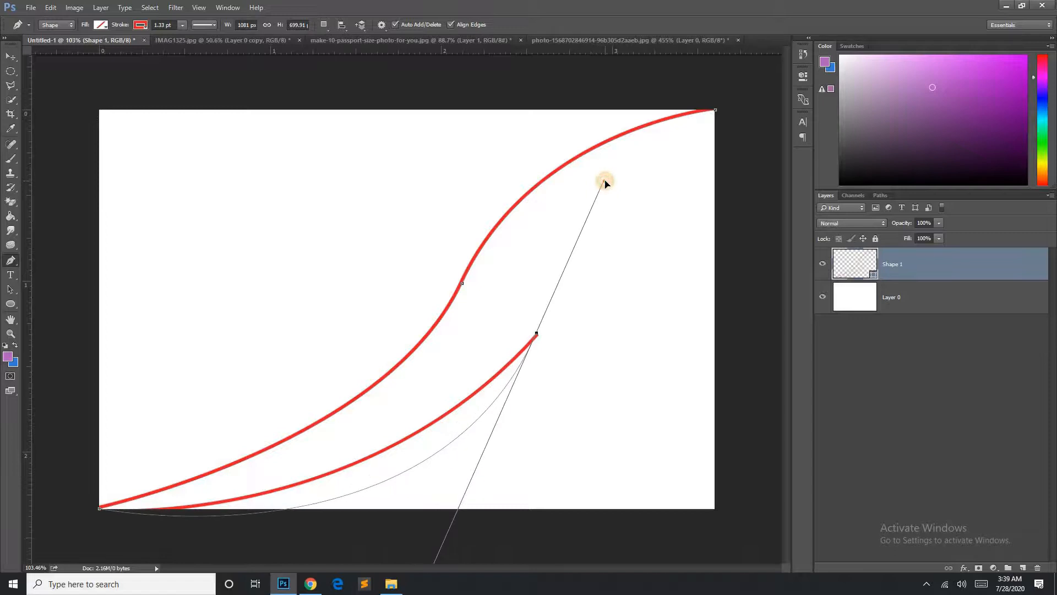
left_click_drag(537, 337, 518, 314)
left_click(715, 112)
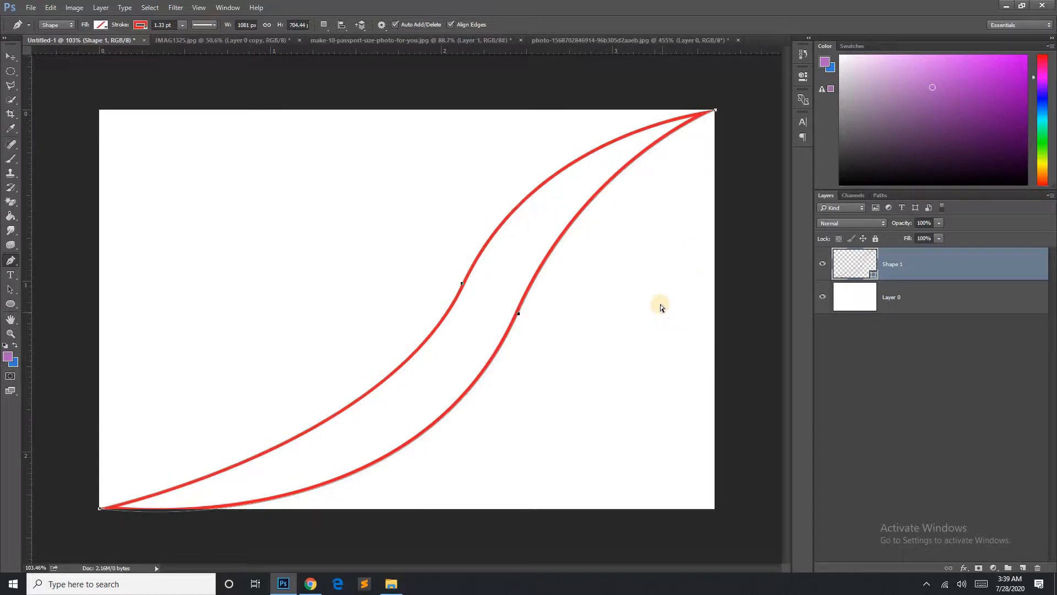
left_click_drag(517, 314, 461, 304)
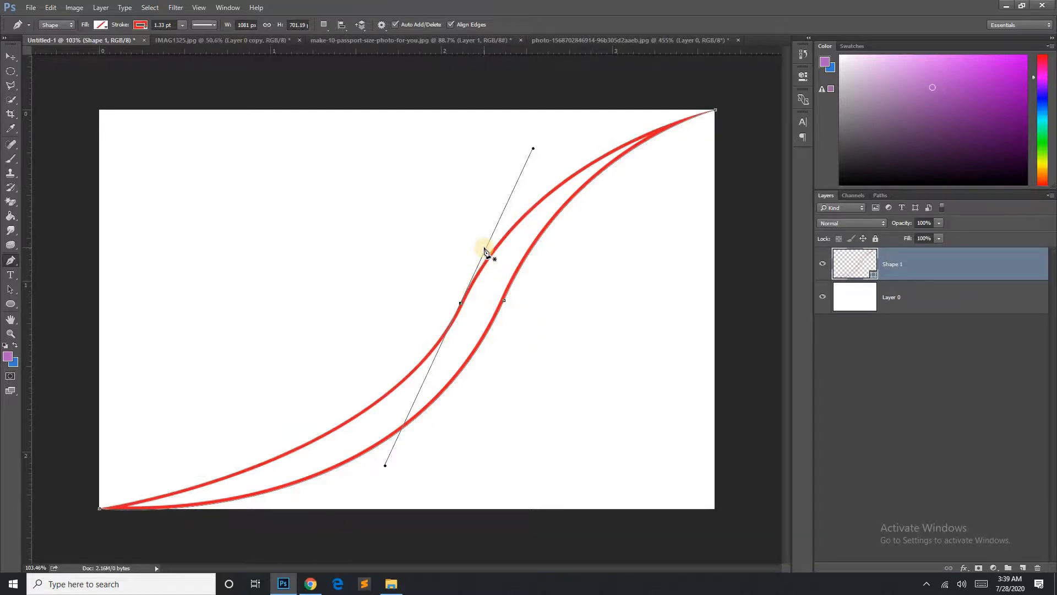
- Turn the outlined band into a rasterized shape without stroke, filled with the purple foreground colour
left_click(140, 26)
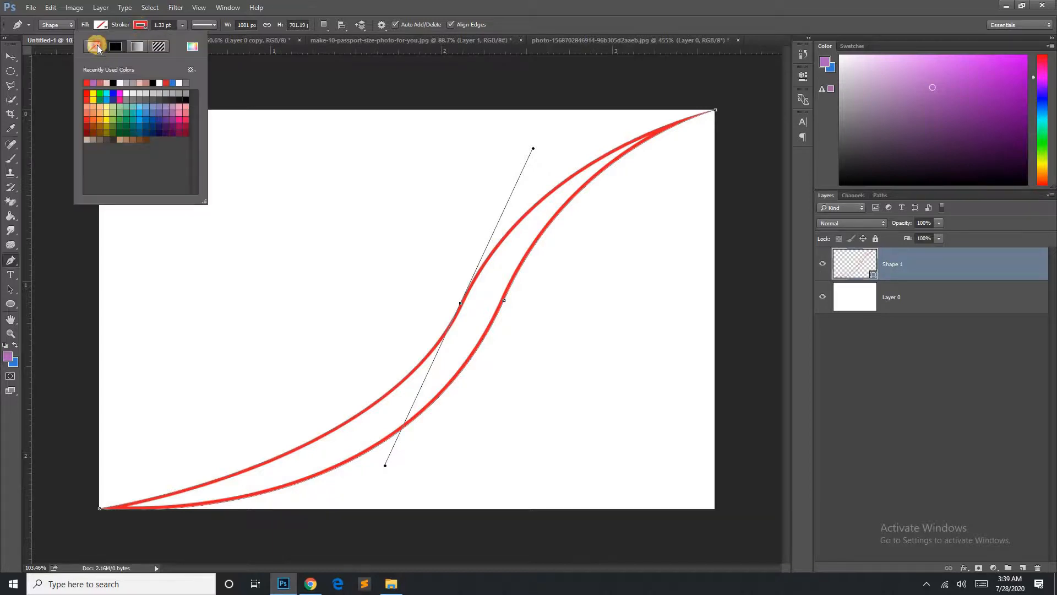
left_click(96, 47)
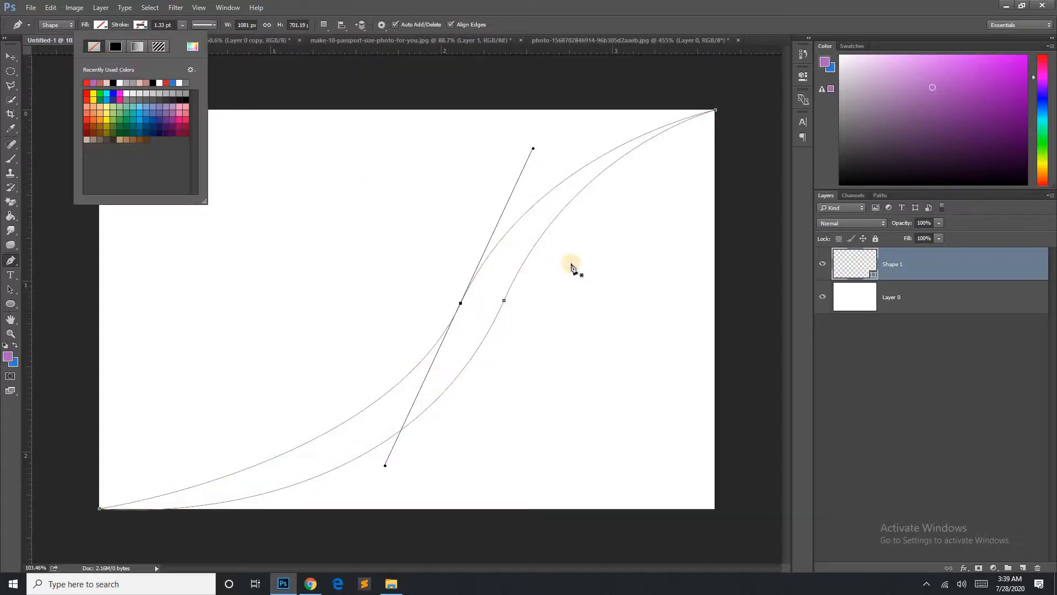
right_click(959, 266)
left_click(857, 263)
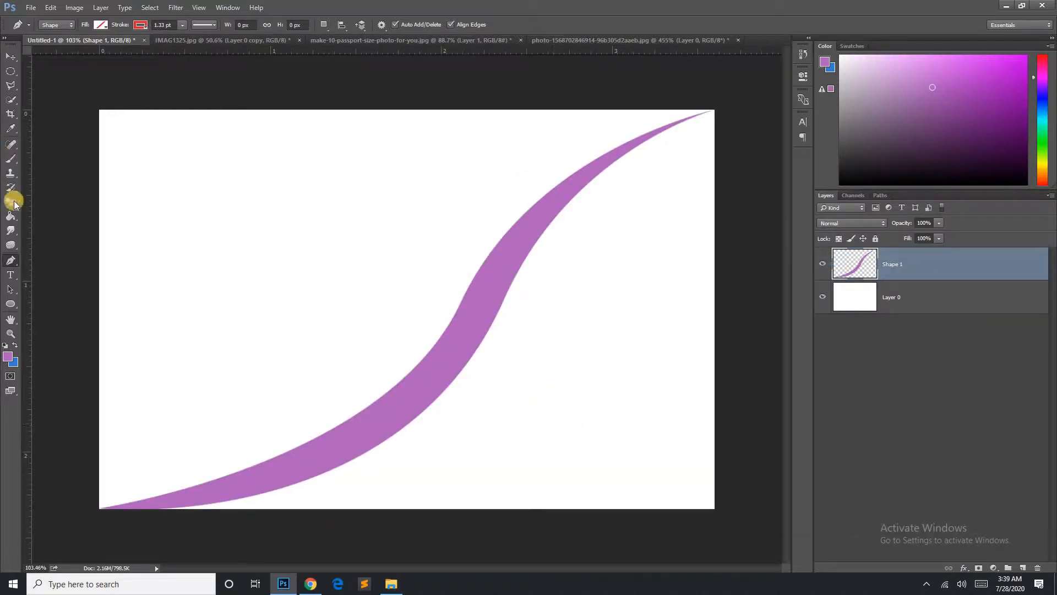
- Draw a closed Pen path along the middle of the purple band and around the canvas's lower-right side, outside its edges
left_click_drag(11, 262, 45, 263)
left_click_drag(730, 104, 596, 171)
left_click_drag(479, 315, 452, 363)
left_click_drag(373, 423, 314, 462)
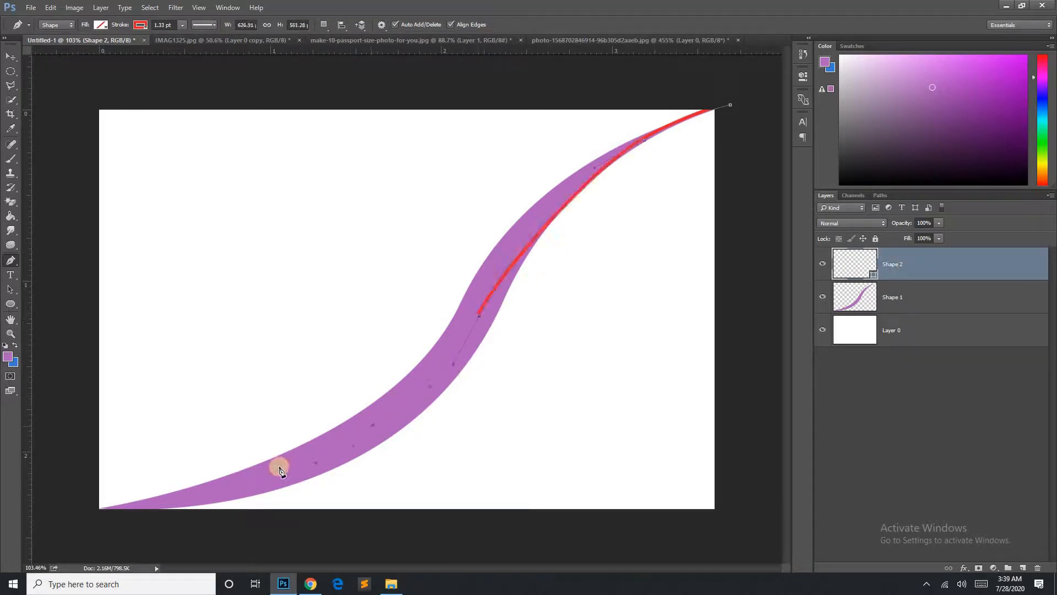
mouse_move(137, 504)
left_mouse_down()
mouse_move(122, 541)
mouse_move(127, 528)
mouse_move(167, 553)
mouse_move(157, 537)
left_mouse_up()
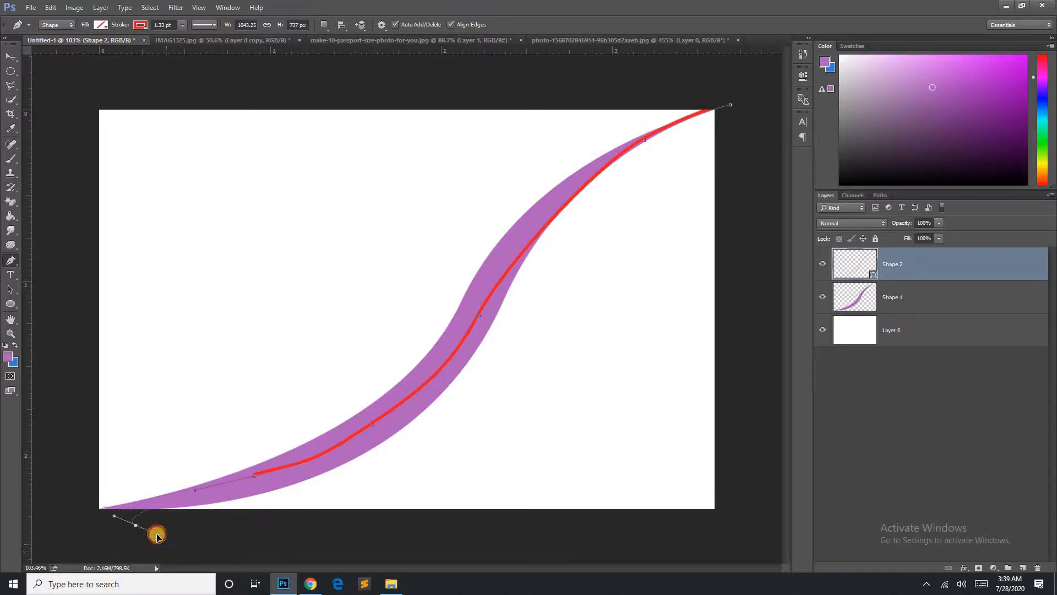
left_click_drag(732, 530, 744, 468)
left_click_drag(751, 294, 753, 210)
left_click(731, 105)
- Convert the path to a selection with a 0-pixel feather radius, and replace the Shape 2 layer with a new empty layer
right_click(684, 205)
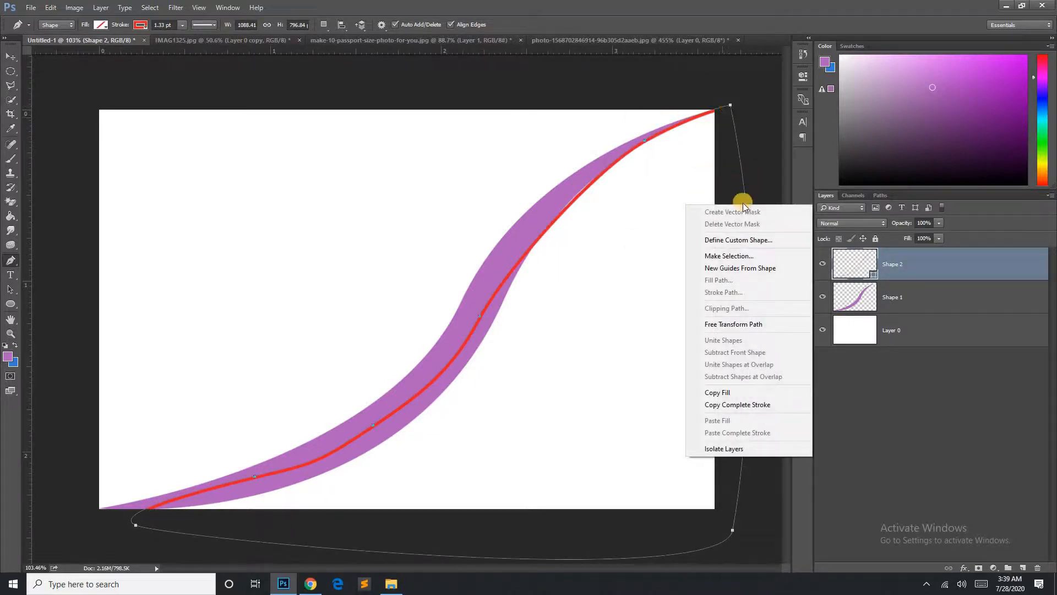
left_click(742, 257)
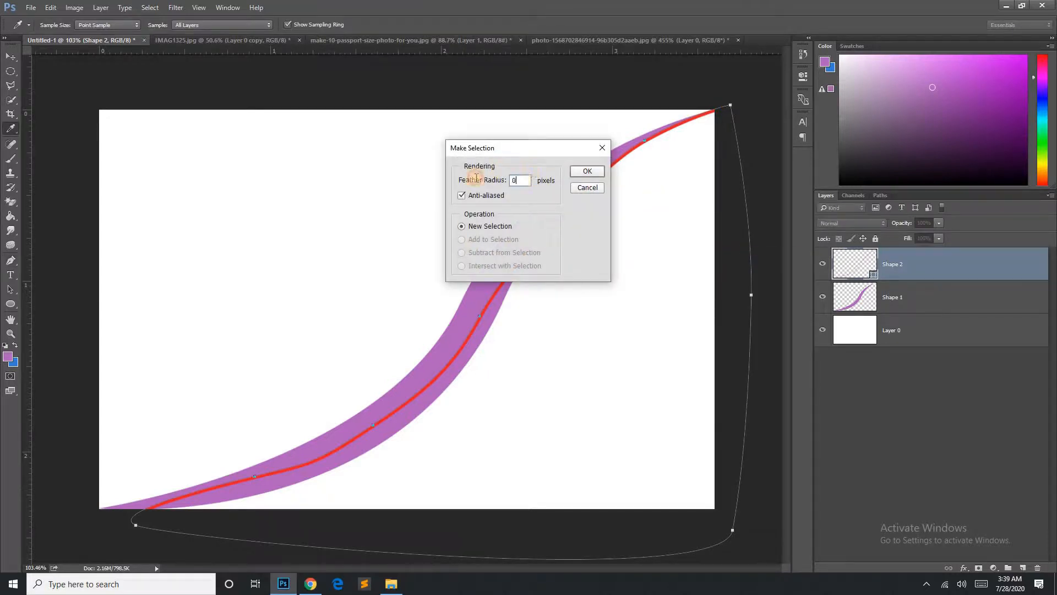
left_click(591, 175)
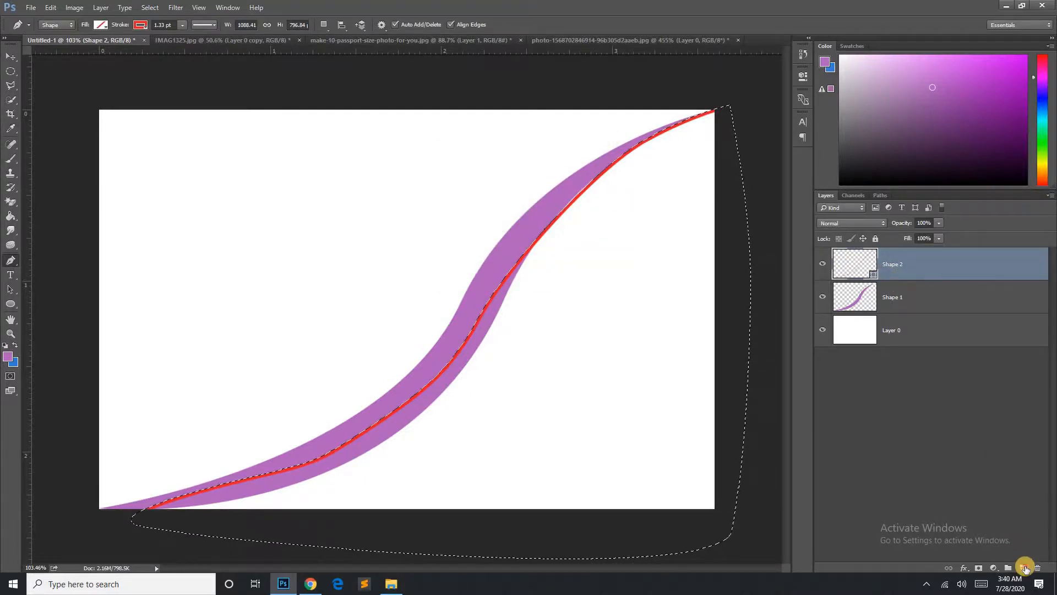
left_click(1024, 568)
left_click(905, 299)
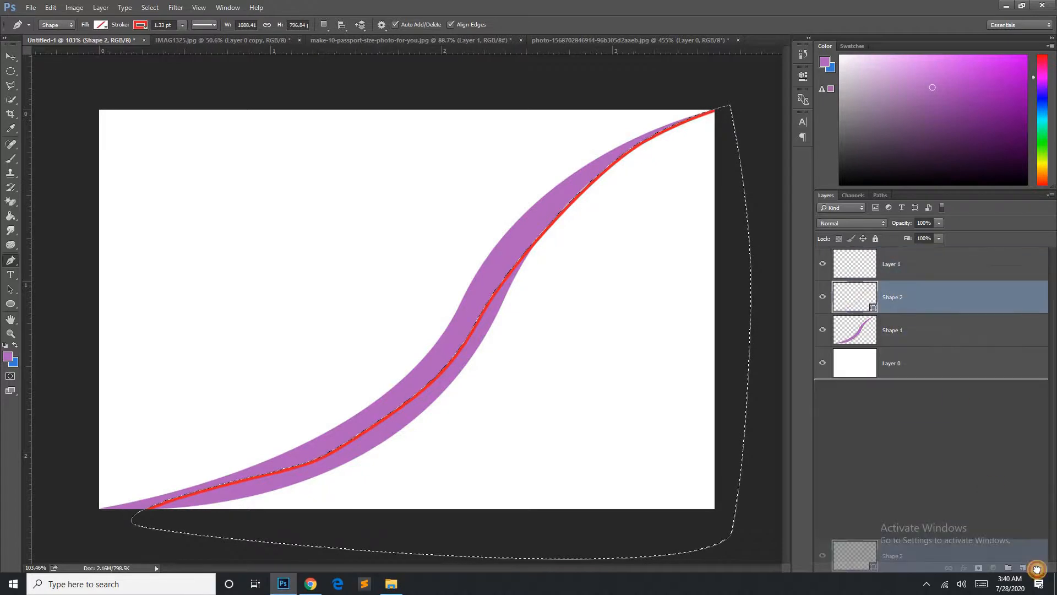
key("Delete")
left_click(892, 272)
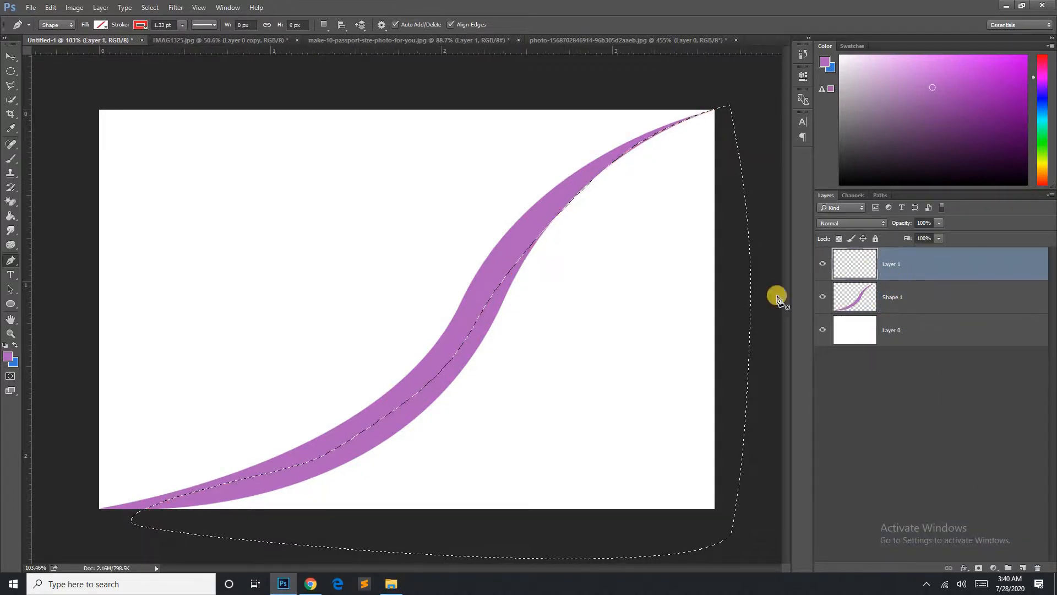
- Fill the selected area on the new layer with dark grey 3f3f3f, and place that layer beneath the purple band, deselected
left_click(12, 217)
left_click(597, 414)
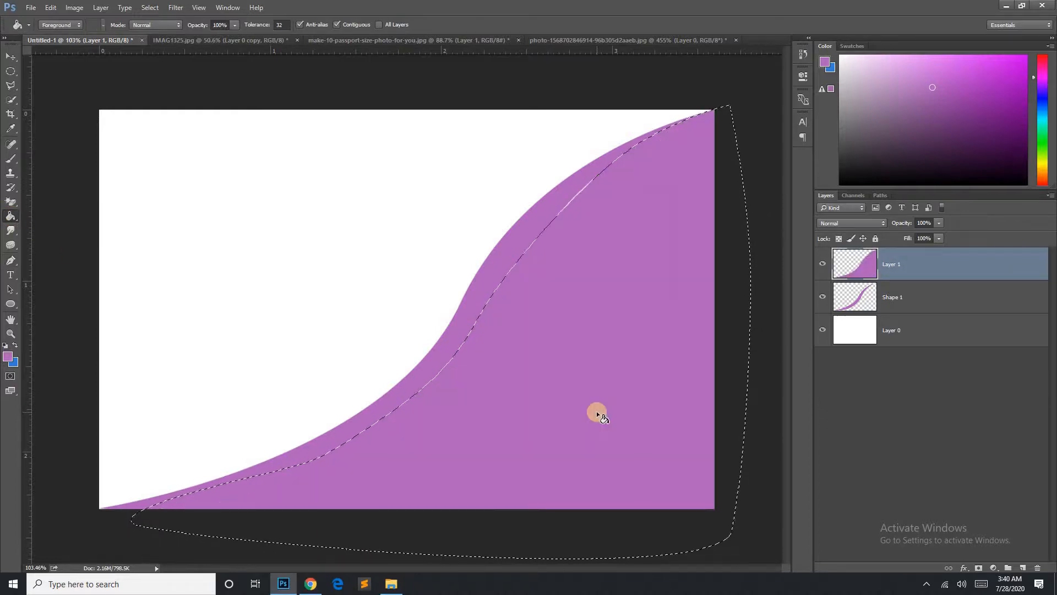
left_click(9, 357)
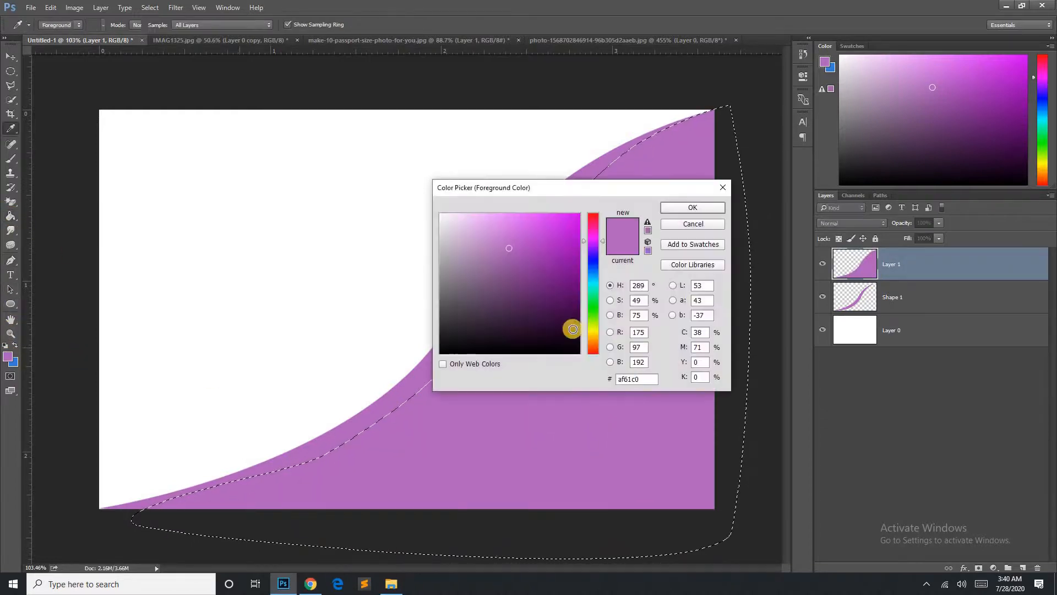
left_click(441, 319)
left_click(692, 207)
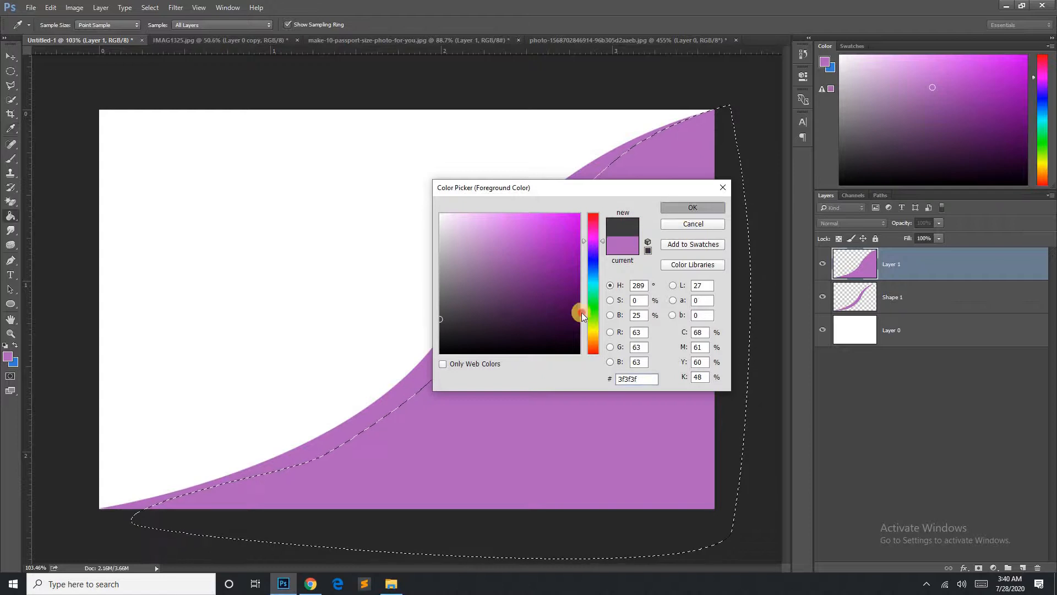
left_click(580, 312)
key("ctrl+d")
left_click_drag(932, 269, 940, 310)
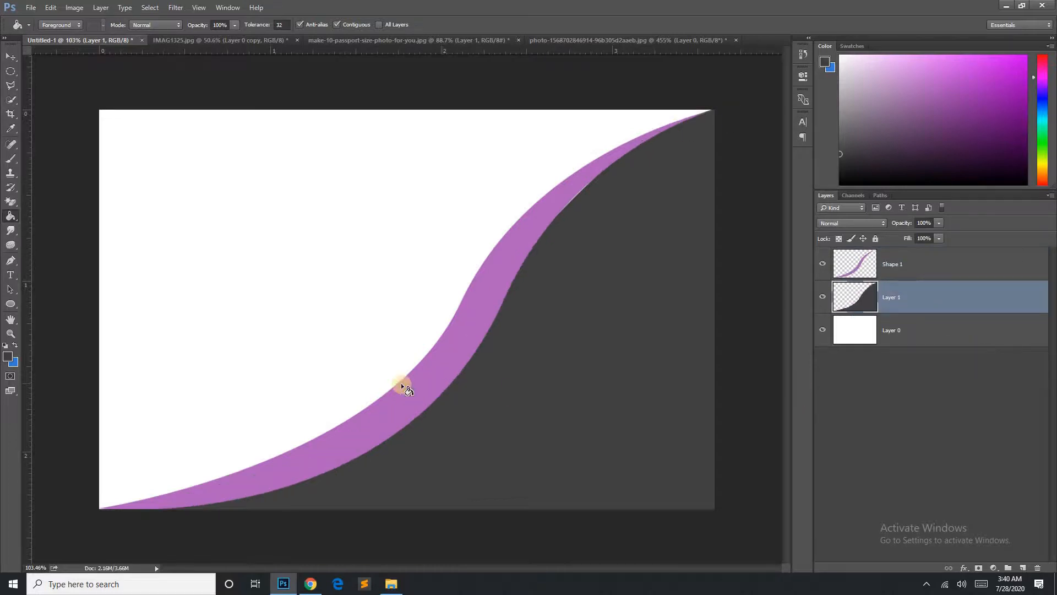
- Duplicate the purple band slightly to the left of the original and set the copy's opacity to 48%
key("v")
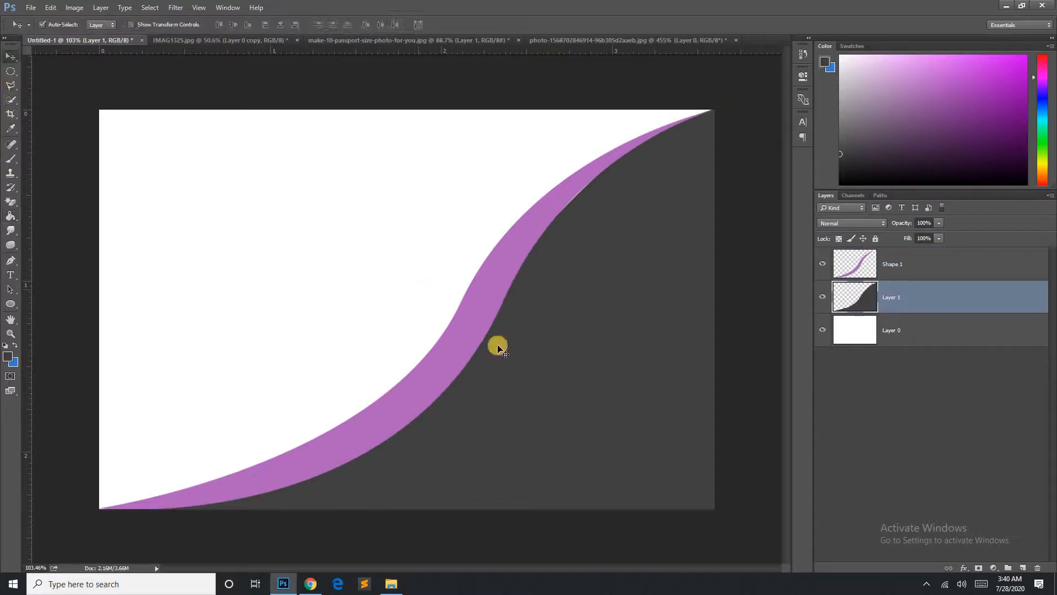
left_click_drag(471, 325, 448, 325)
key("ctrl+j")
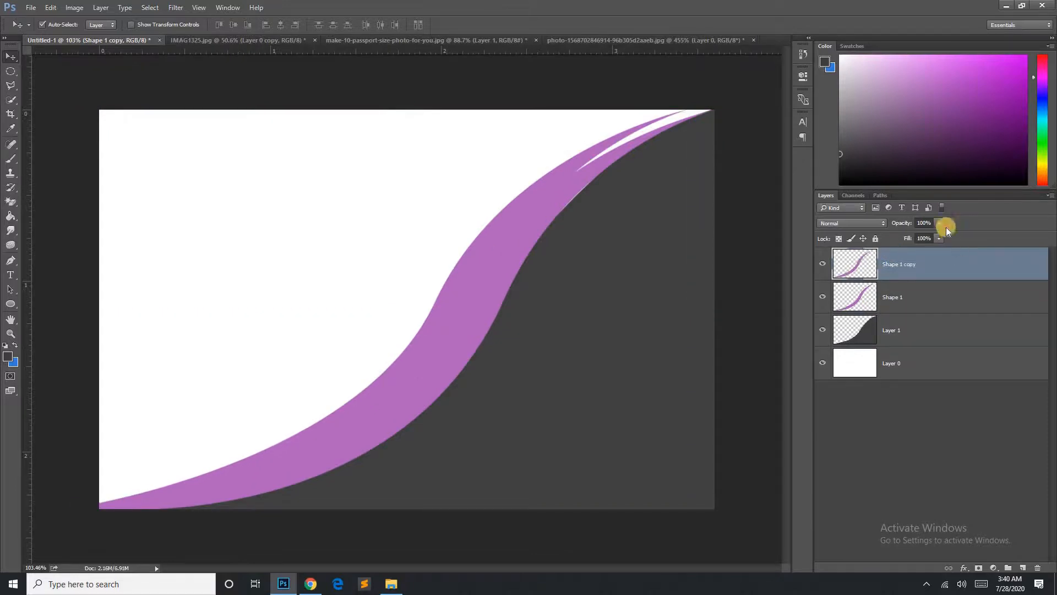
left_click_drag(922, 242, 873, 245)
- Warp the pale band copy so that its upper tip meets the canvas's upper-right corner
scroll(677, 110, "up", 4)
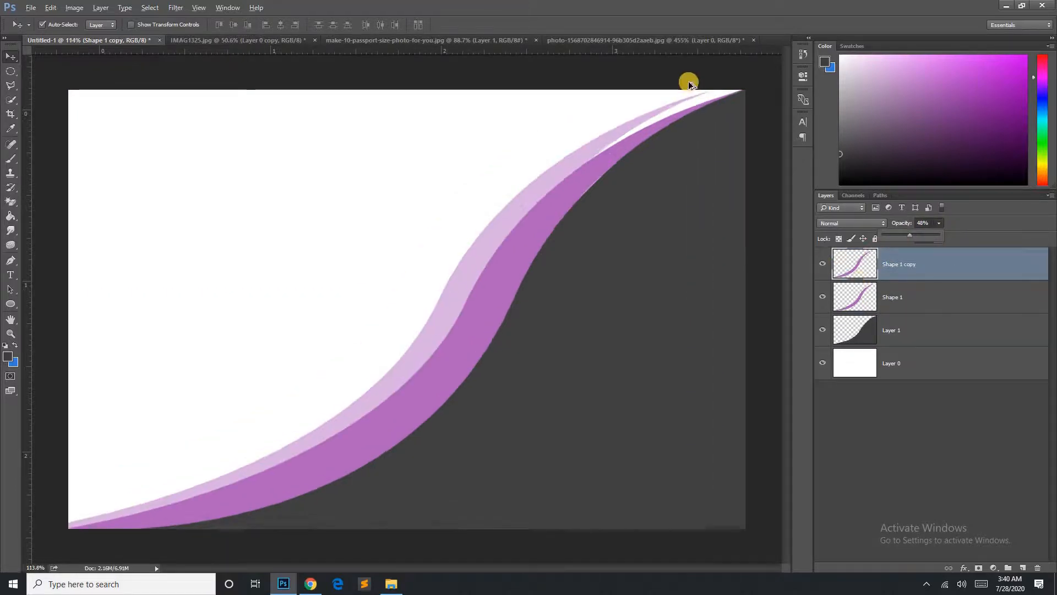
scroll(715, 125, "up", 3)
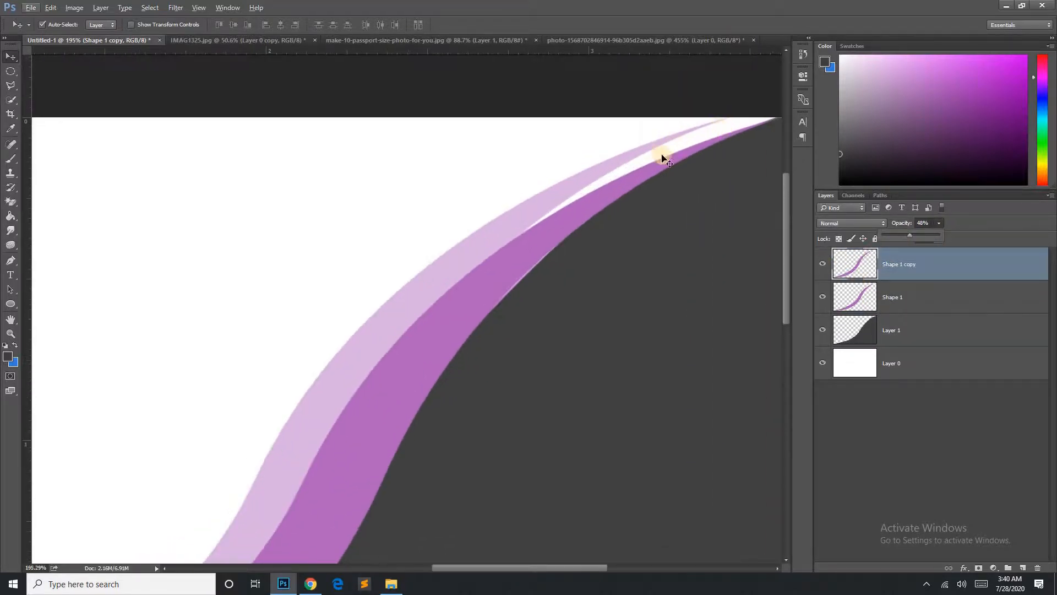
left_click_drag(617, 194, 597, 198)
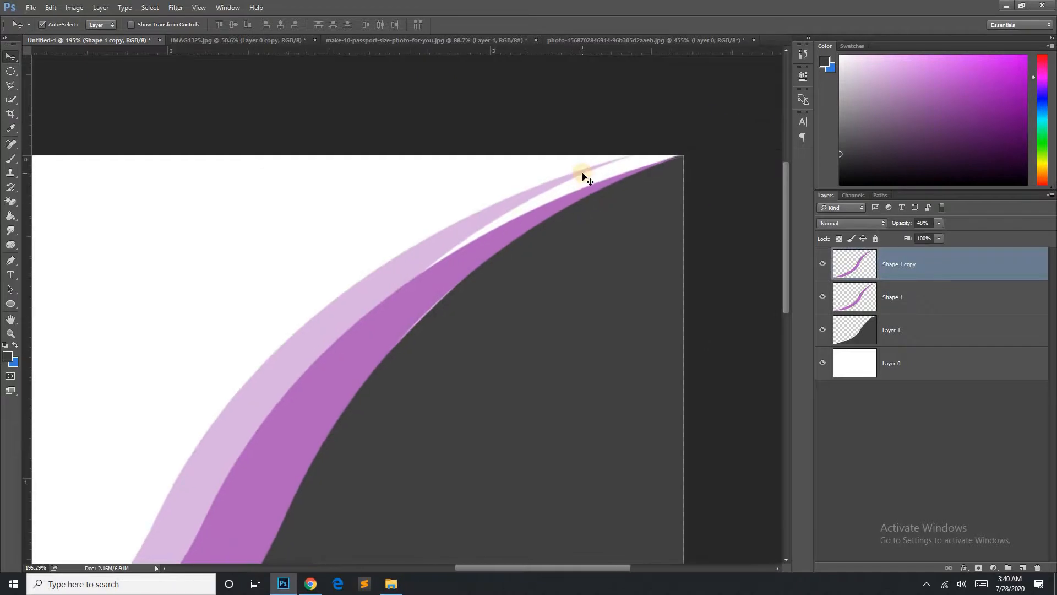
left_click(662, 161)
left_click(434, 231)
key("ctrl+t")
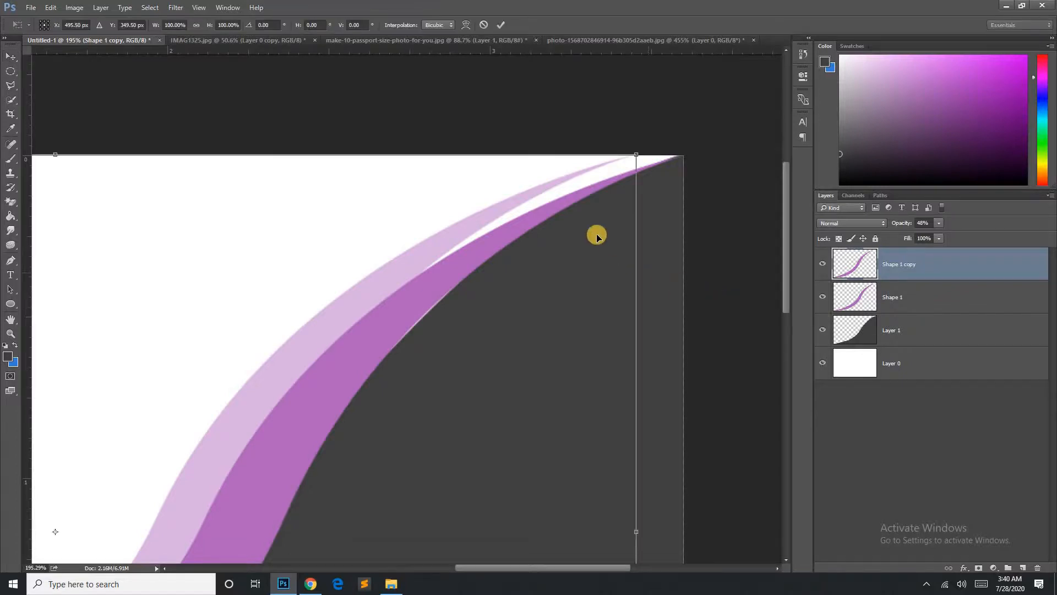
right_click(523, 245)
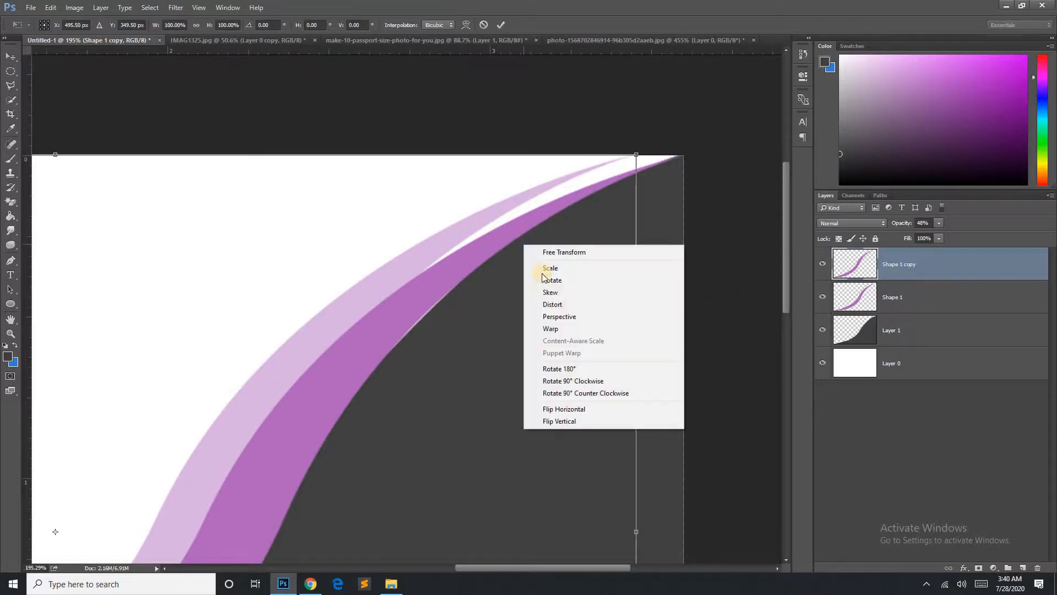
left_click(567, 331)
mouse_move(669, 151)
left_mouse_down()
mouse_move(607, 245)
mouse_move(692, 246)
mouse_move(491, 149)
mouse_move(425, 140)
mouse_move(567, 180)
mouse_move(668, 190)
mouse_move(677, 156)
left_mouse_up()
left_click(498, 24)
key("ctrl+0")
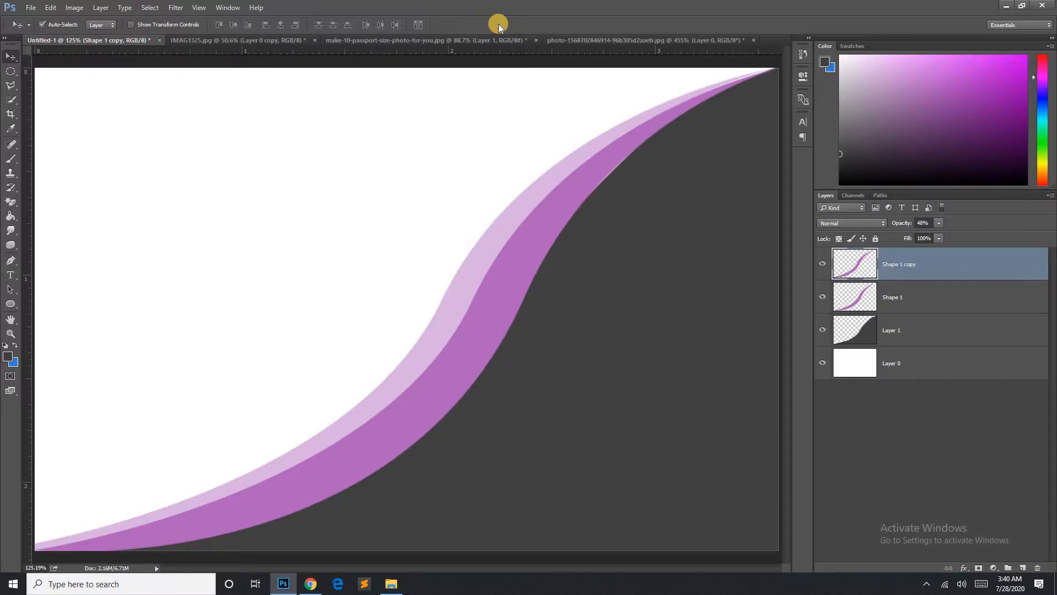
- Delete the Shape 1 copy, Shape 1 and Layer 1 layers, keeping only the white Layer 0
left_click(921, 296)
left_click(909, 325, "shift")
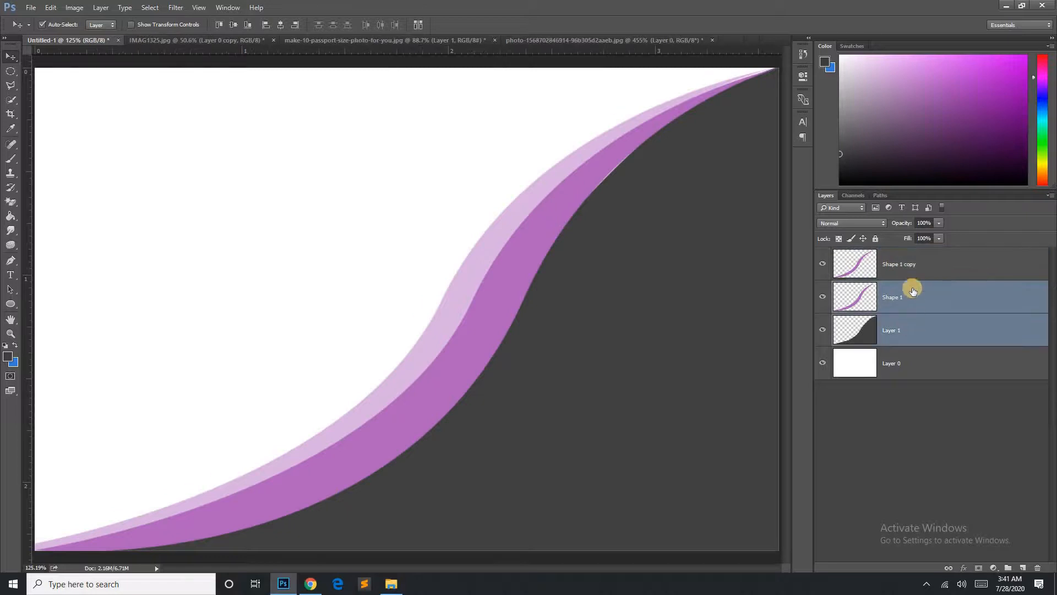
left_click(909, 266)
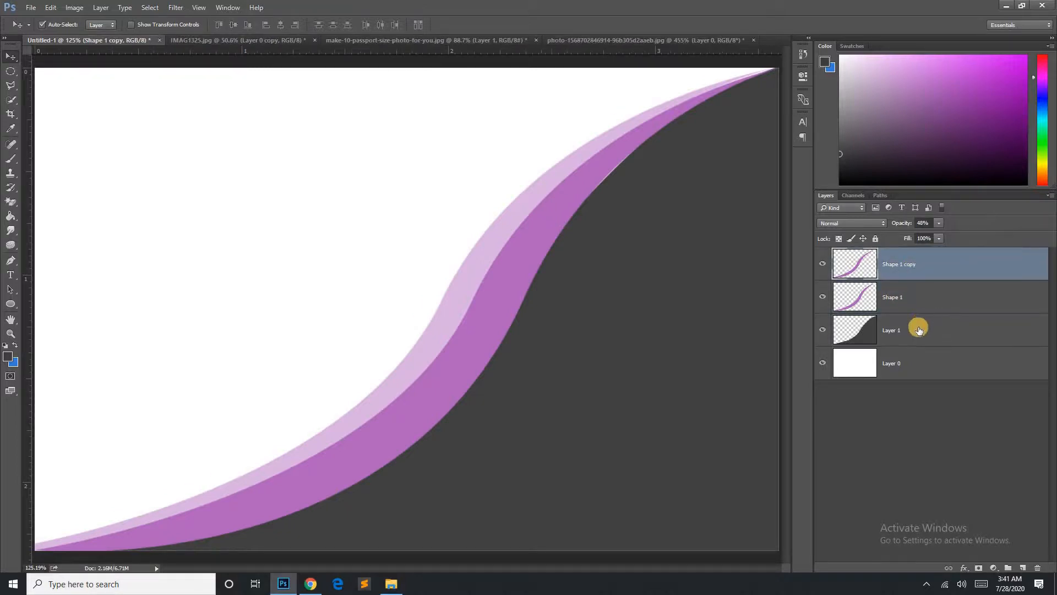
left_click(918, 329, "ctrl")
left_click(923, 304, "ctrl")
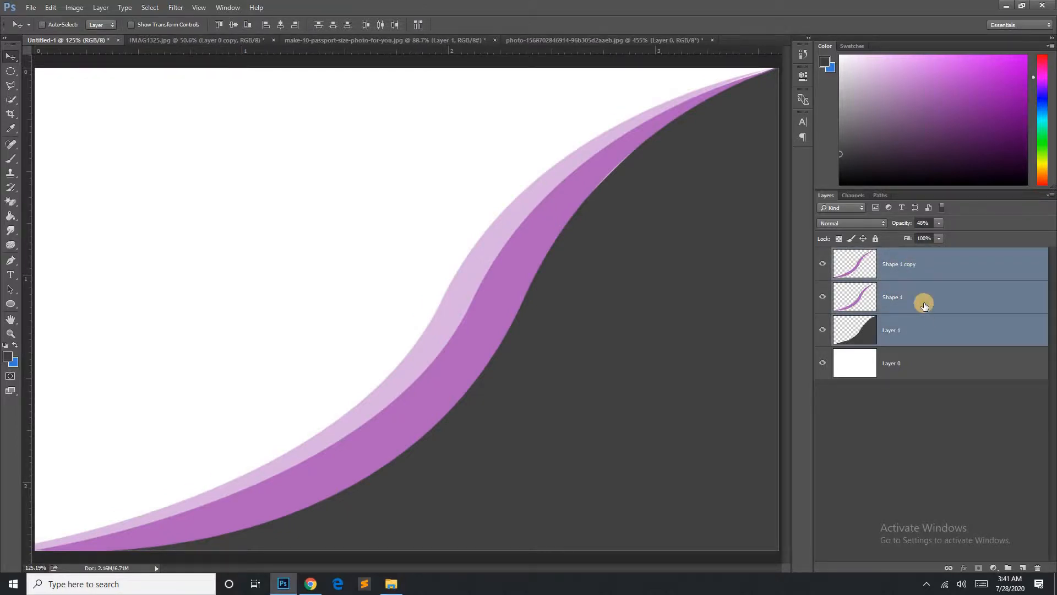
key("Delete")
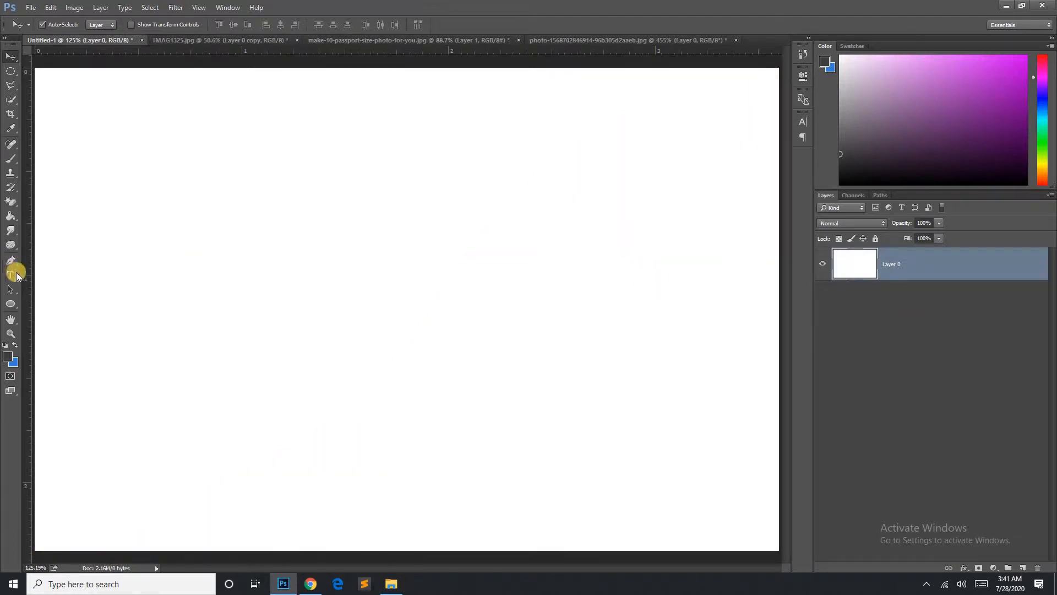
- Add a new layer above Layer 0 and write HEADLINE near the canvas centre with the Horizontal Type tool
left_click(9, 274)
left_click_drag(12, 274, 92, 277)
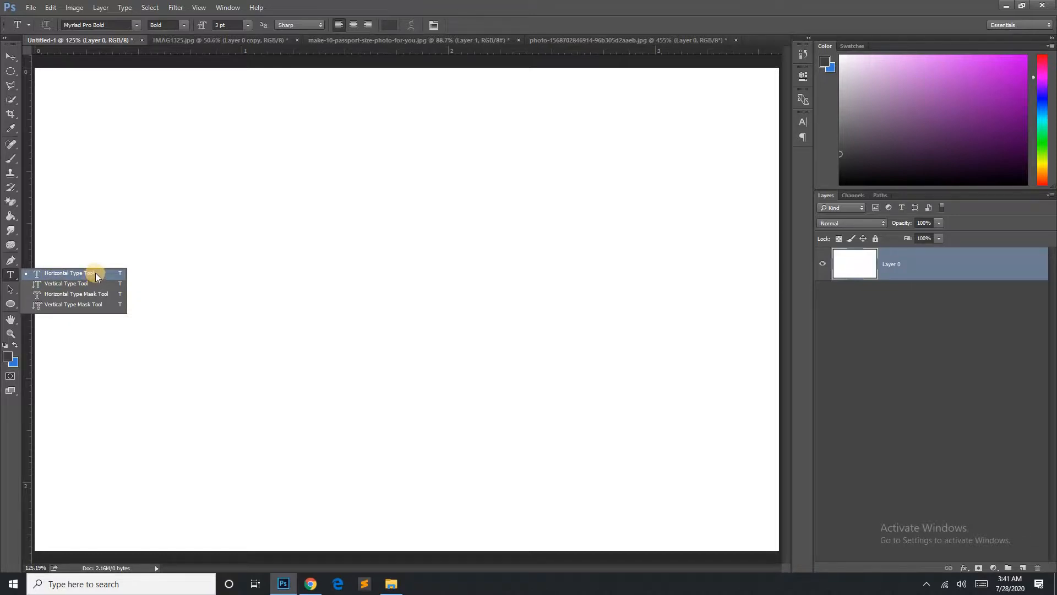
left_click_drag(96, 273, 95, 273)
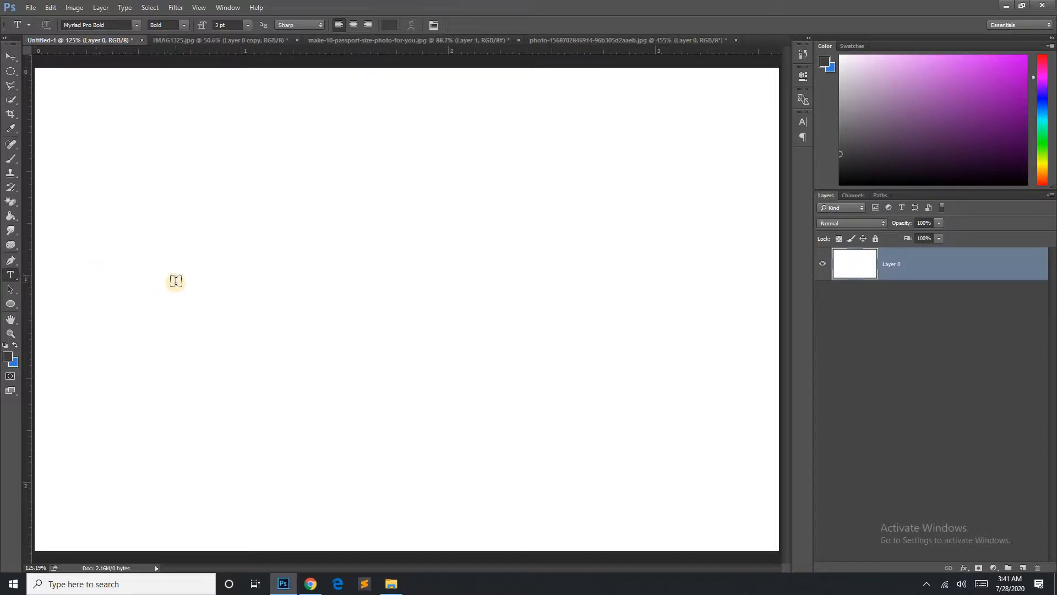
scroll(174, 277, "down", 1)
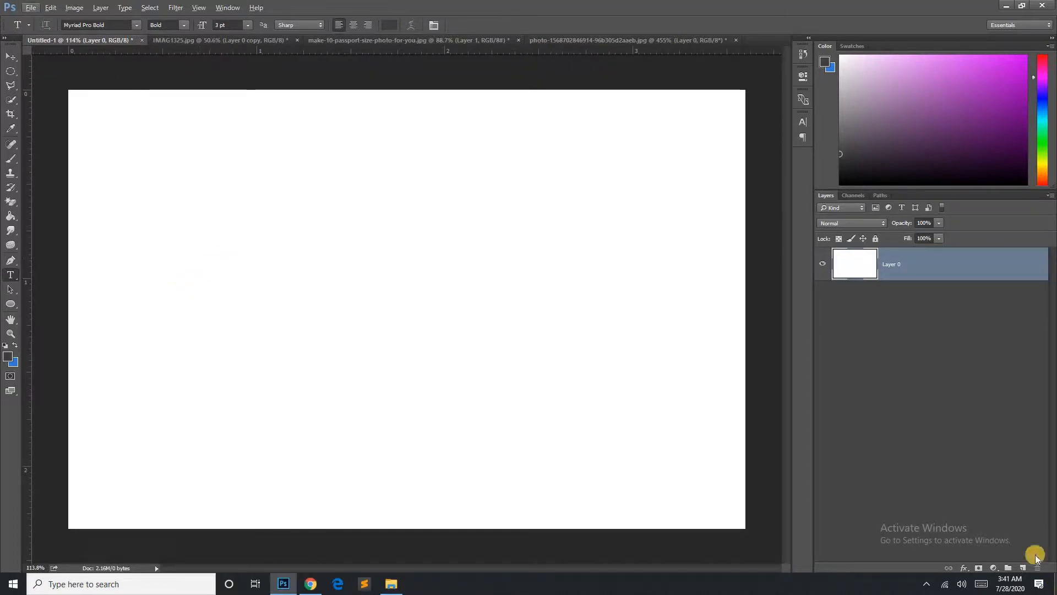
left_click(1024, 566)
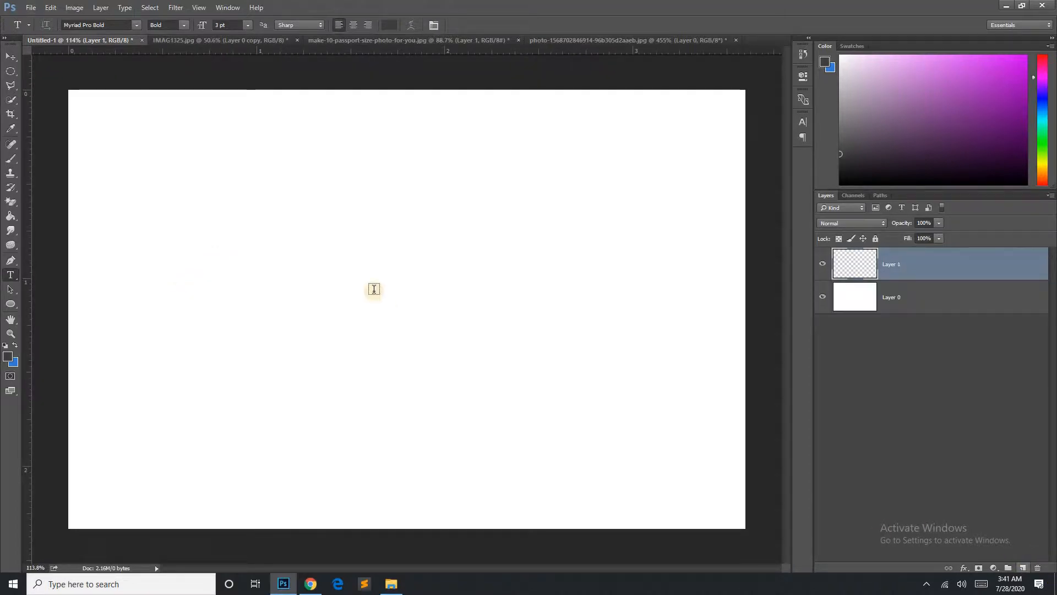
left_click(309, 268)
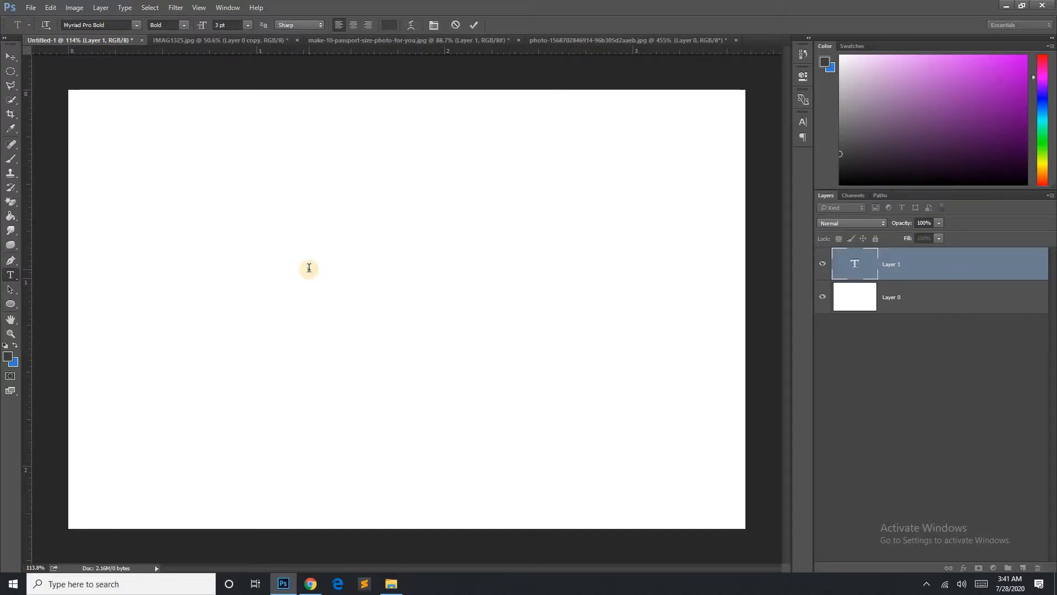
type("HEADLINE")
- Format the whole HEADLINE text as 19 pt Arial Bold and commit it
left_click_drag(310, 265, 370, 273)
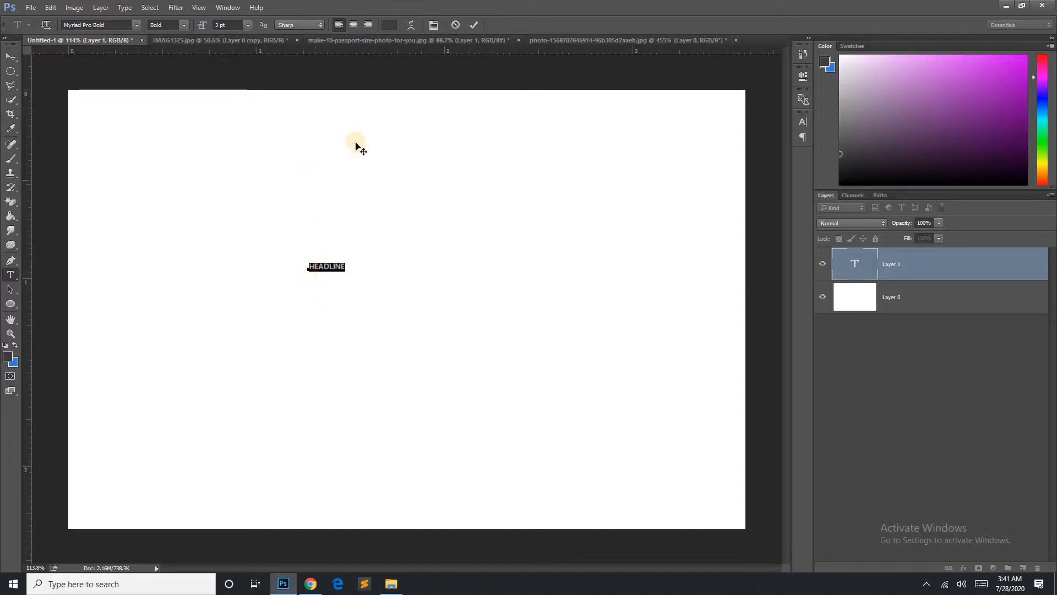
scroll(221, 24, "up", 10)
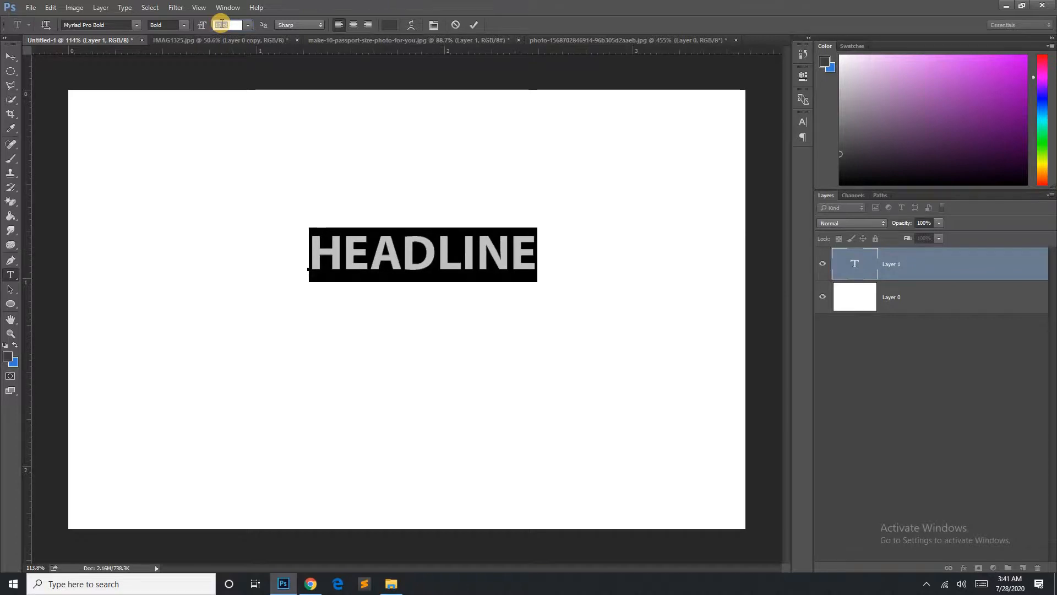
left_click(115, 25)
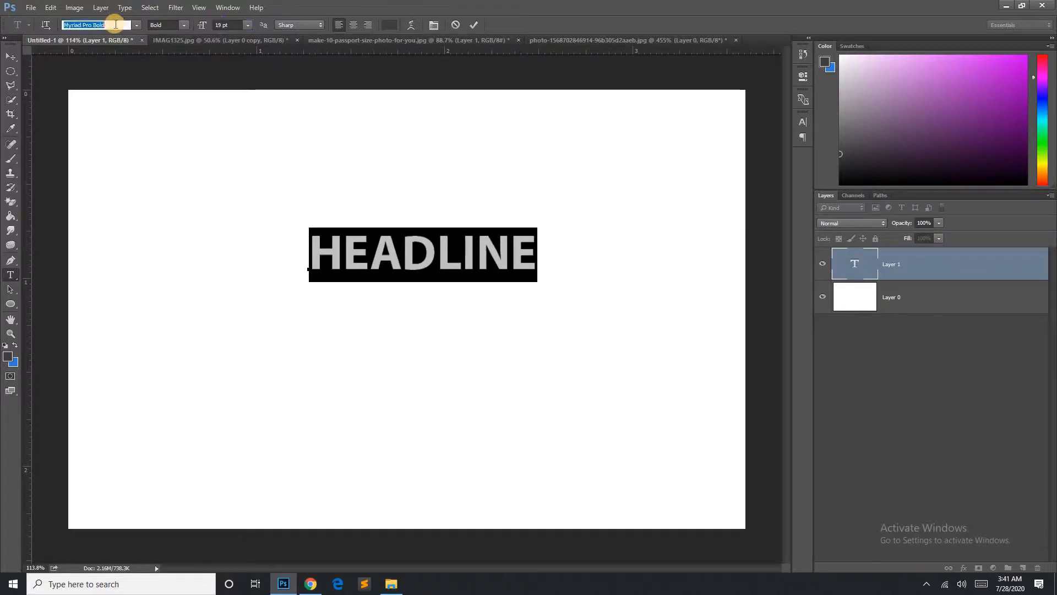
type("ARIAL")
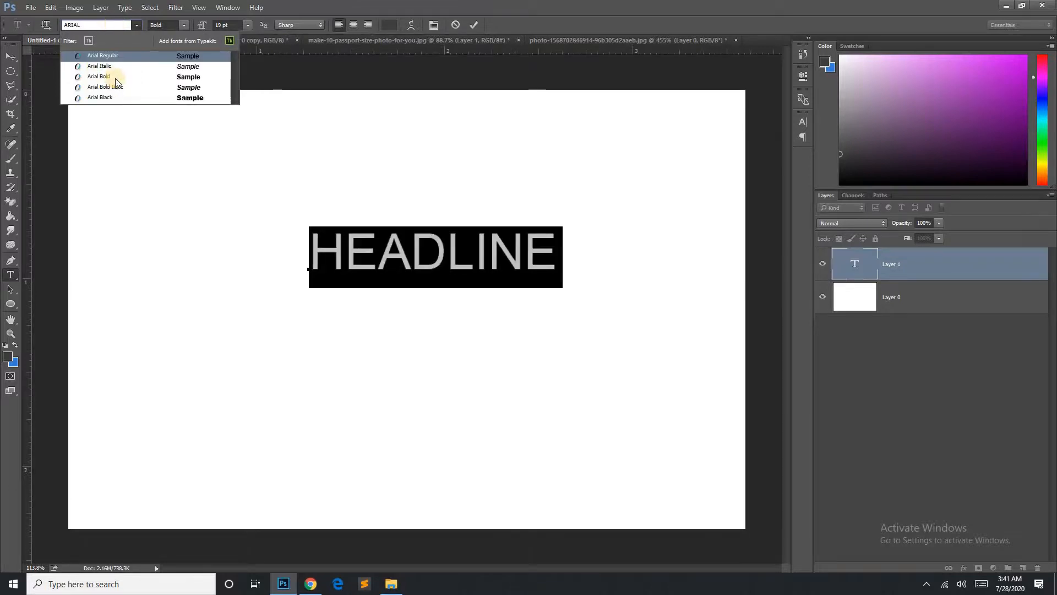
left_click(114, 79)
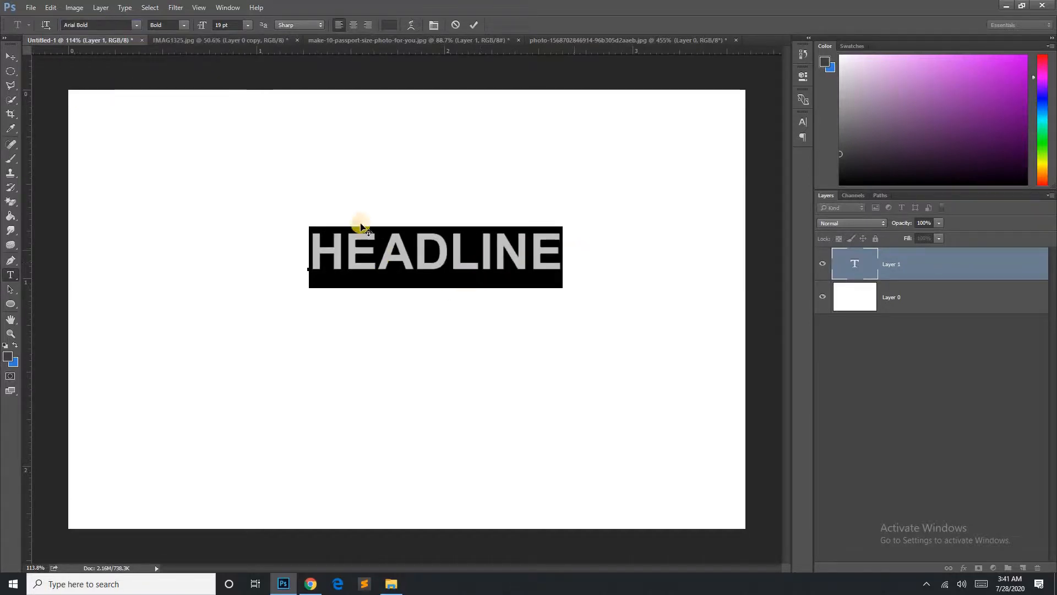
left_click(11, 58)
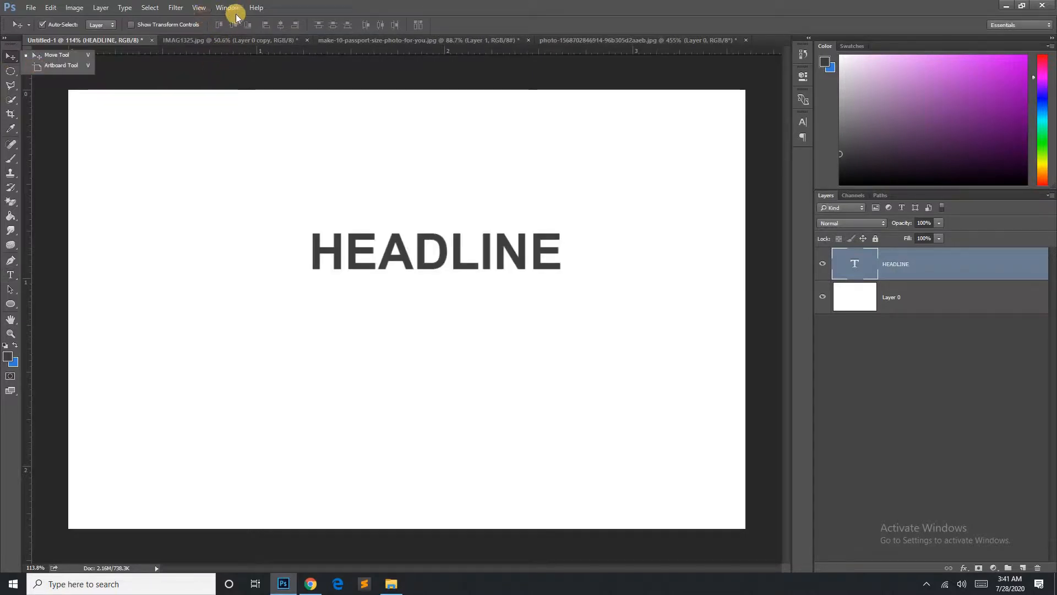
key("ctrl+a")
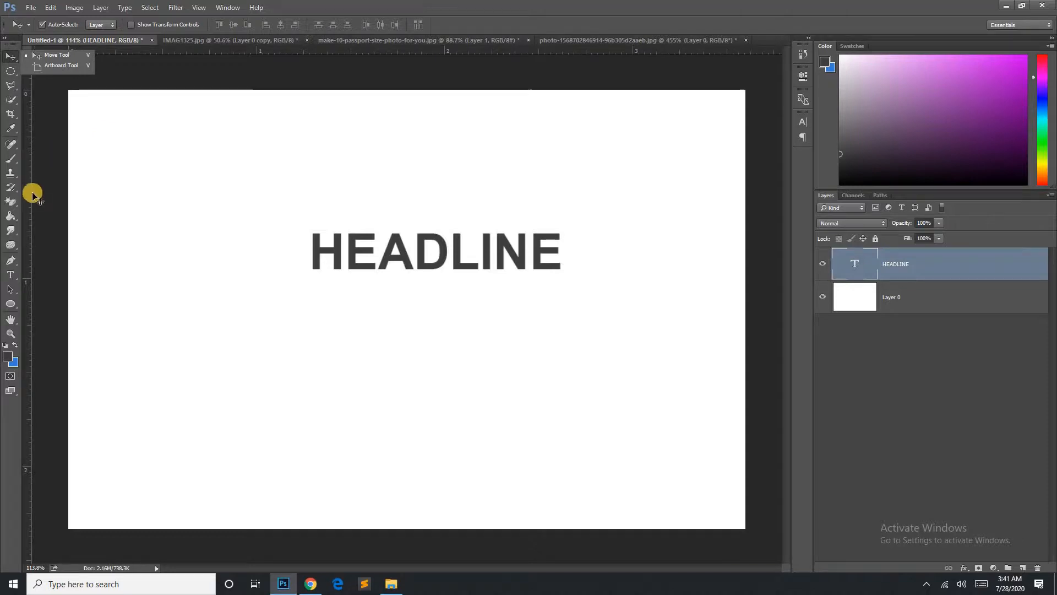
- Place a vertical guide about 0.4 in from the canvas's left edge, and toggle the guides and rulers off and back on
left_click_drag(28, 187, 289, 209)
left_click_drag(188, 213, 147, 211)
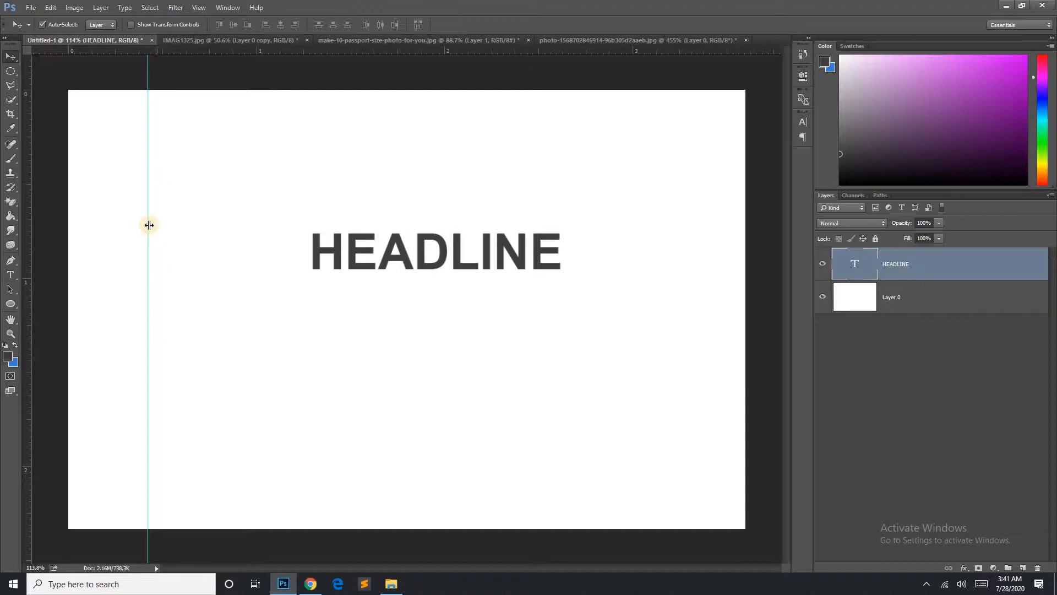
key("ctrl+semicolon")
key("ctrl+semicolon")
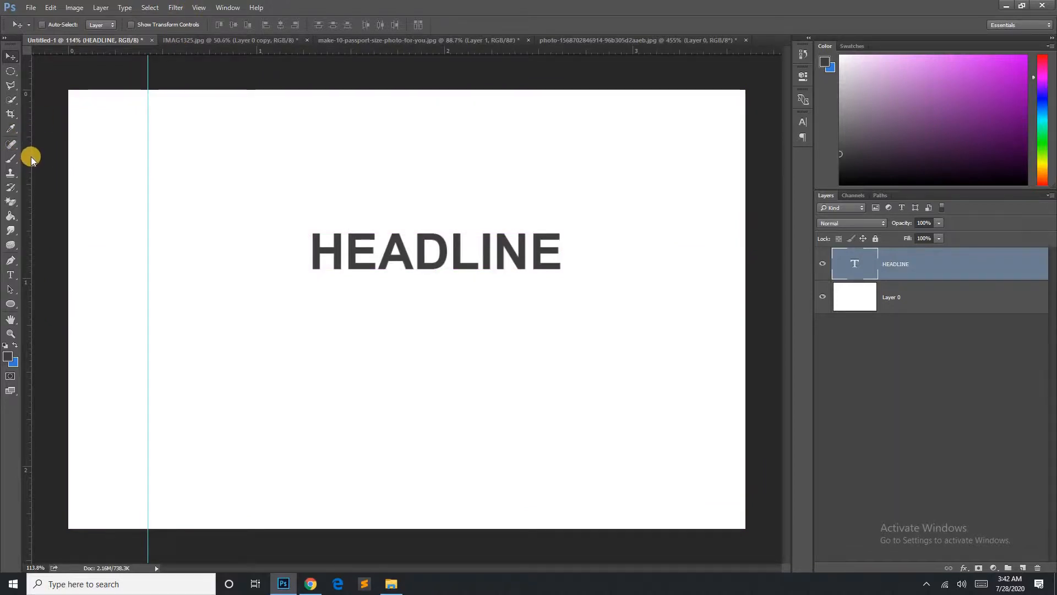
key("ctrl+r")
key("ctrl+r")
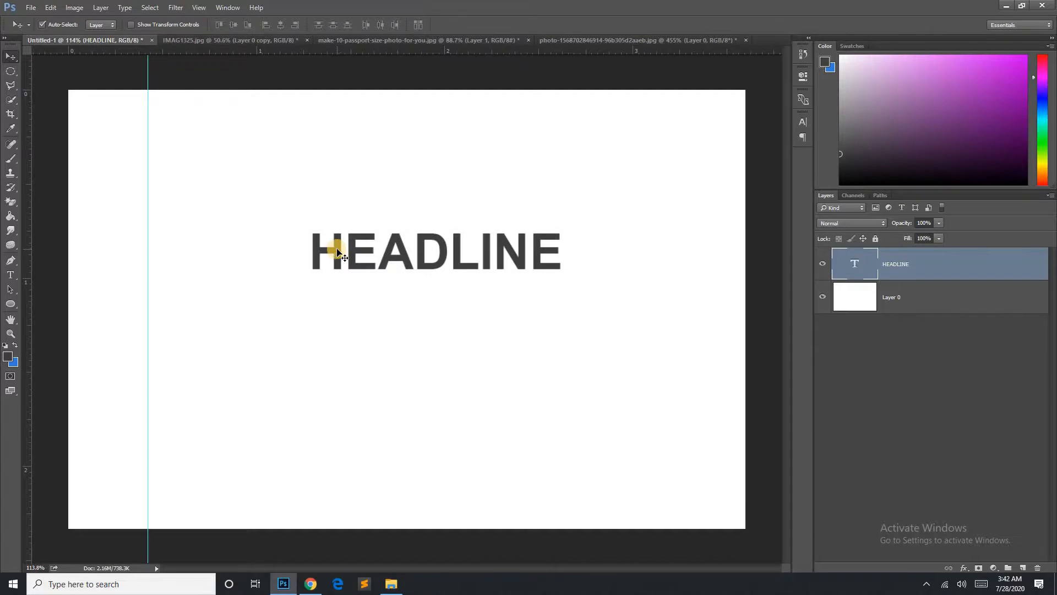
- Move HEADLINE up to align its left edge with the vertical guide, and check the alignment and its distances to the canvas edges
left_click_drag(342, 252, 175, 157)
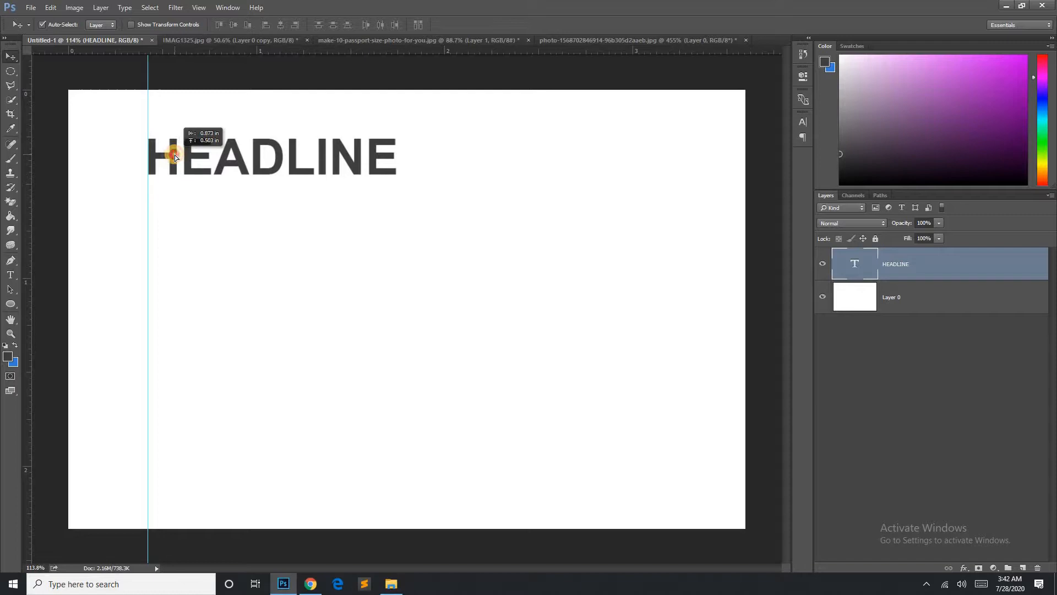
scroll(126, 127, "up", 4)
scroll(127, 127, "up", 5)
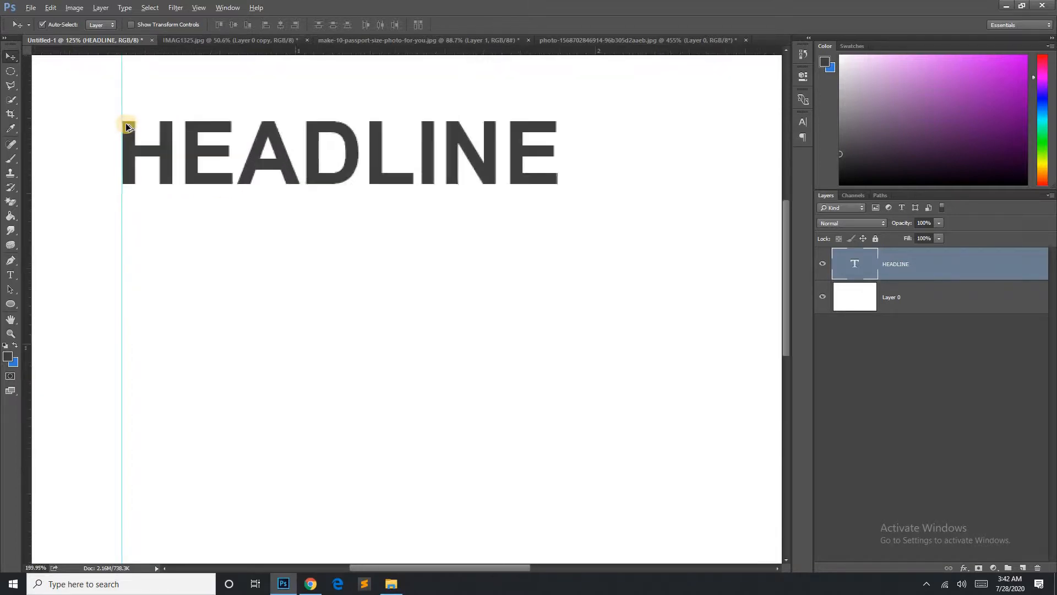
scroll(117, 174, "down", 6)
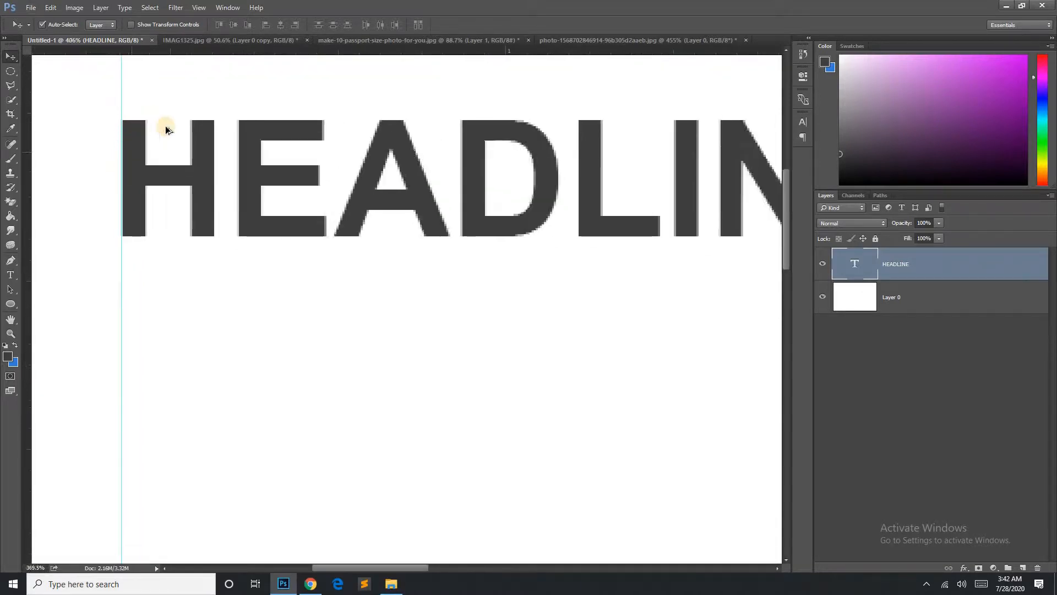
scroll(233, 180, "down", 5)
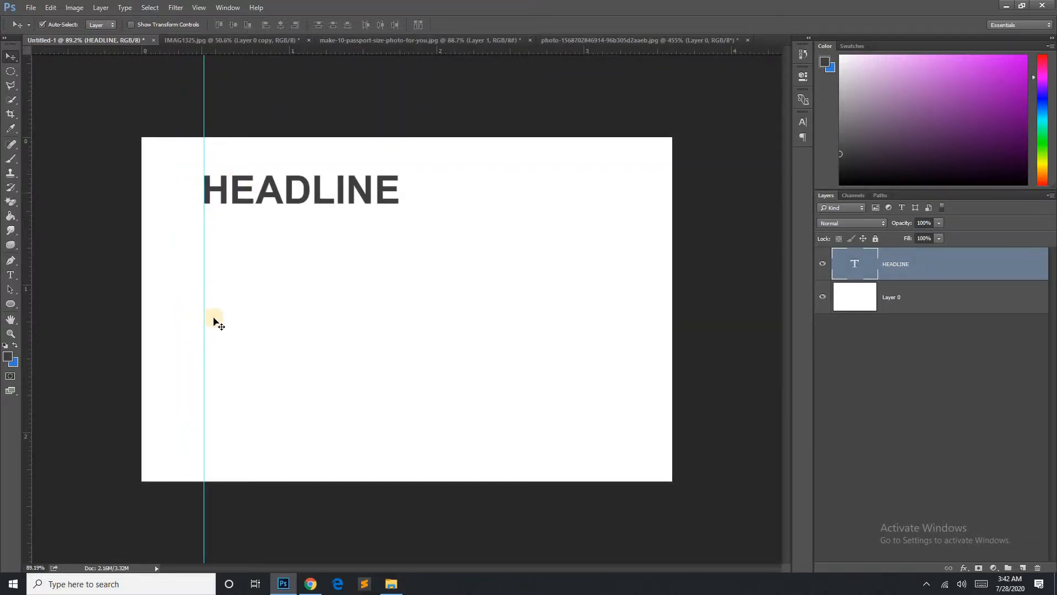
key("ctrl")
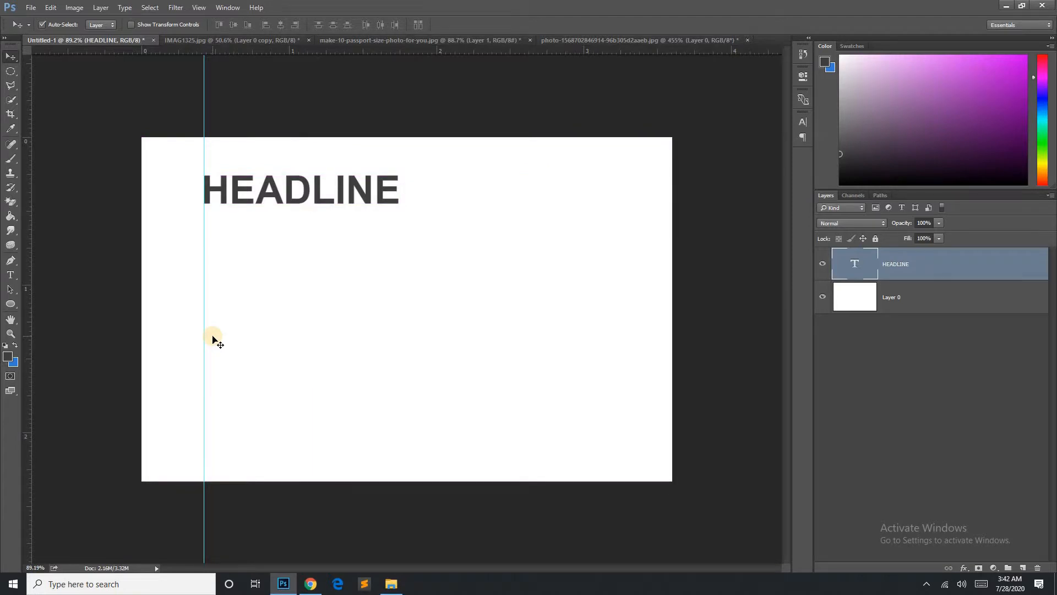
key("ctrl")
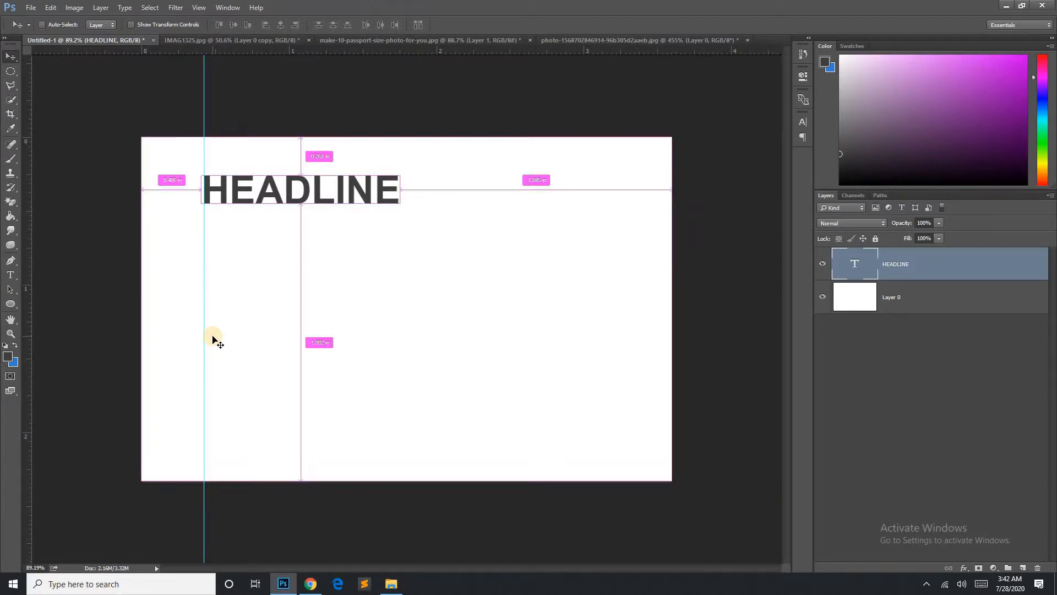
key("ctrl+h")
key("ctrl+h")
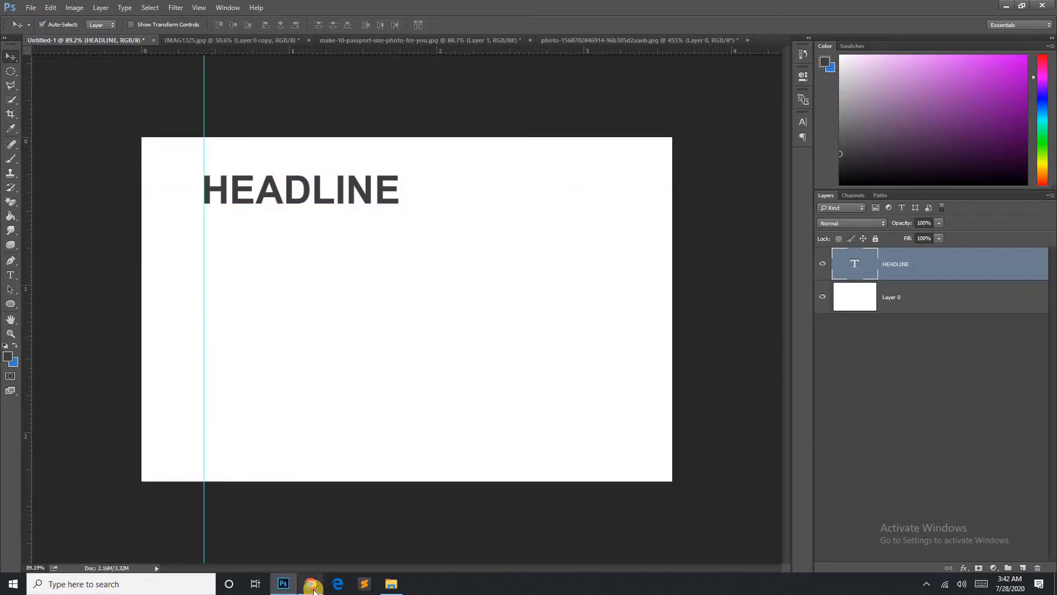
- Switch to Chrome and copy the loremipsum.io description paragraph from the loram ipsum search results
left_click(312, 585)
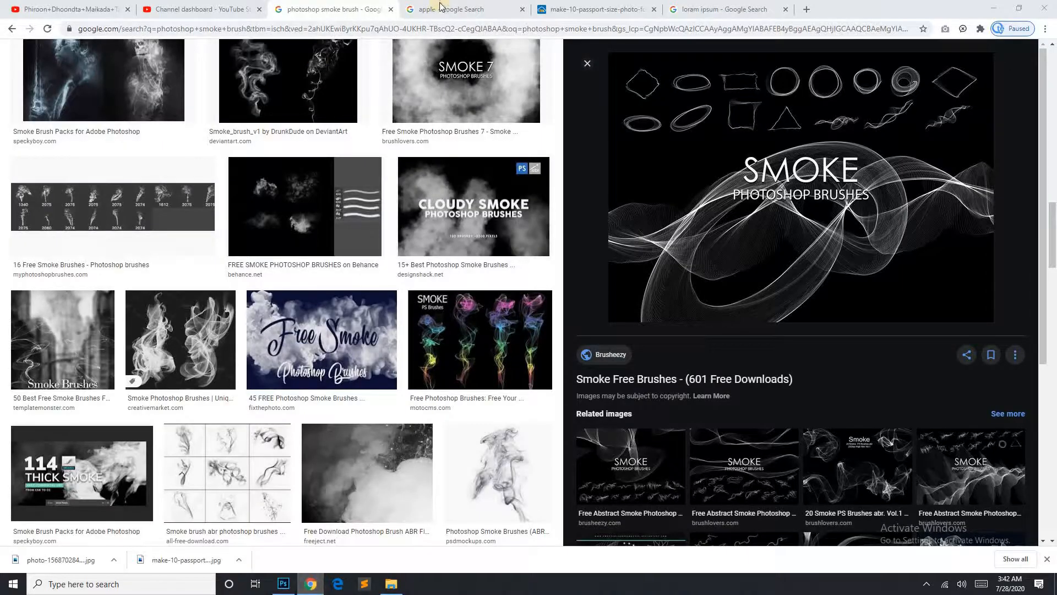
left_click(706, 13)
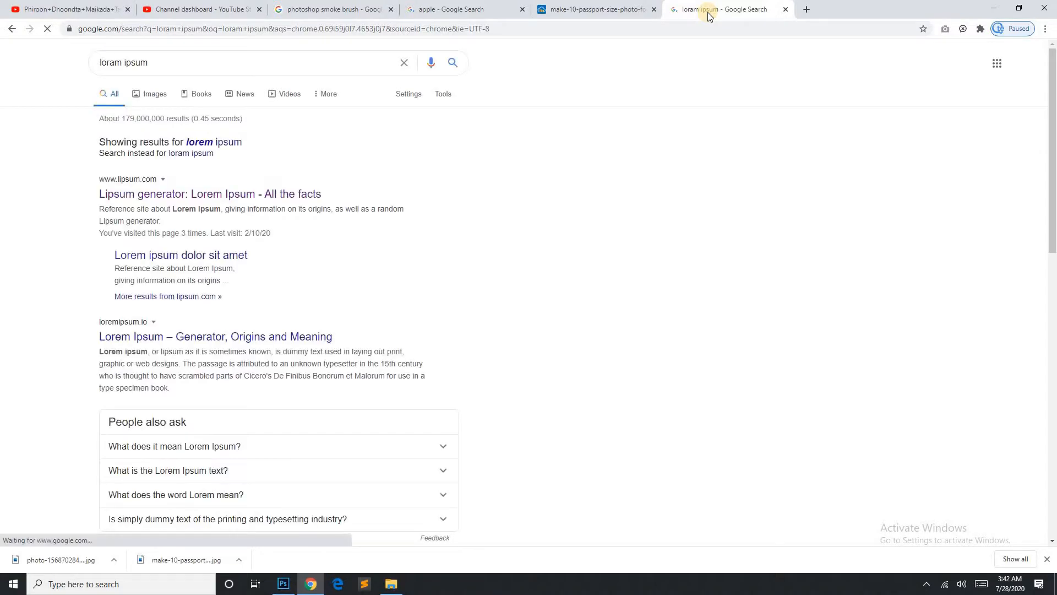
left_click_drag(98, 352, 174, 383)
right_click(174, 382)
left_click(200, 385)
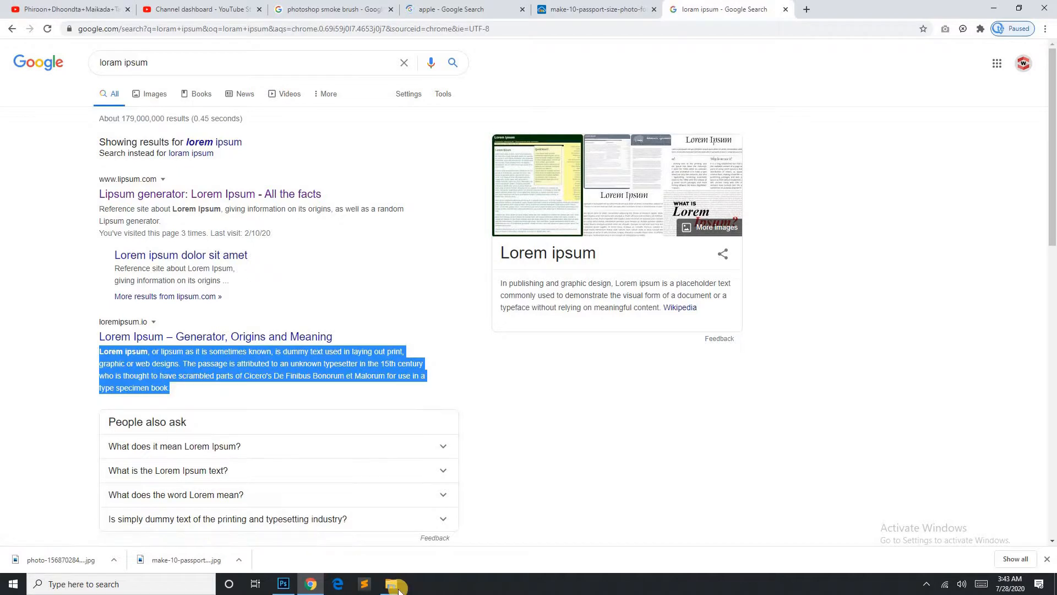
- Switch to Photoshop, add a new layer, and paste the copied paragraph into a text box about 2.2 × 1.1 in below HEADLINE
left_click(283, 583)
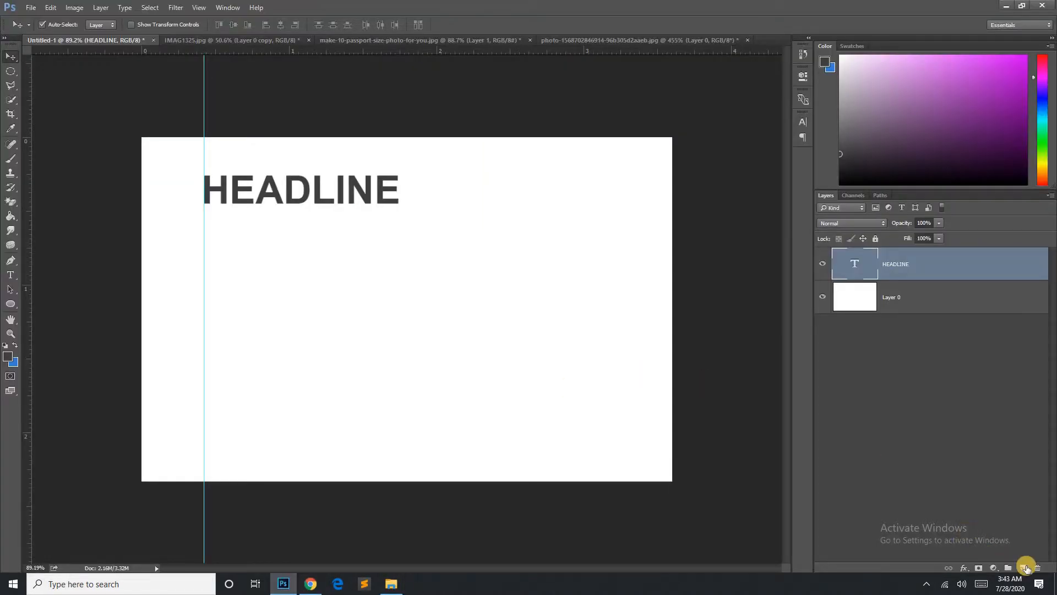
left_click(1022, 567)
left_click_drag(13, 280, 70, 275)
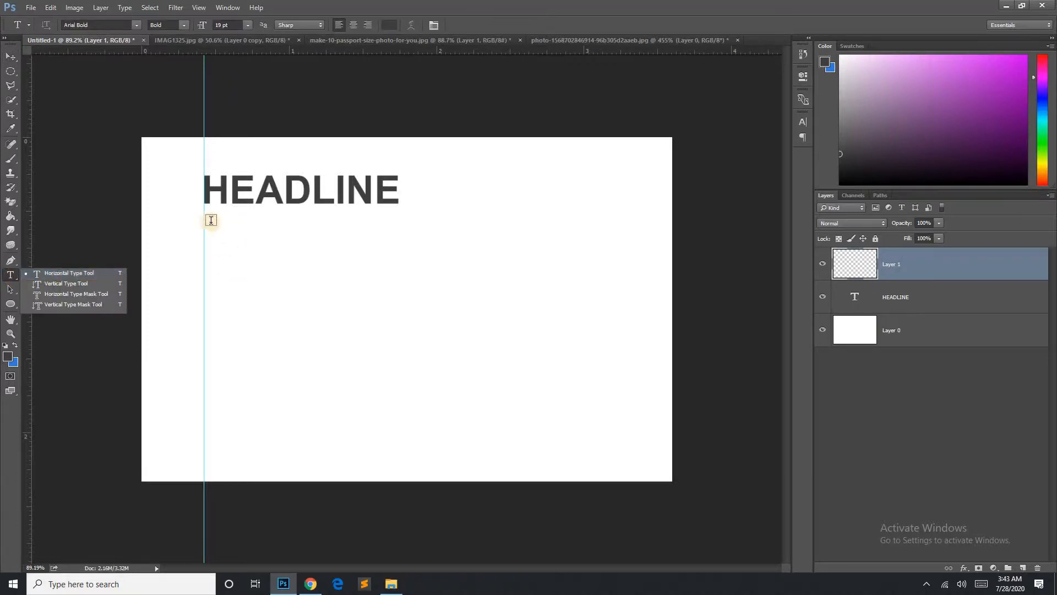
left_click_drag(205, 216, 356, 331)
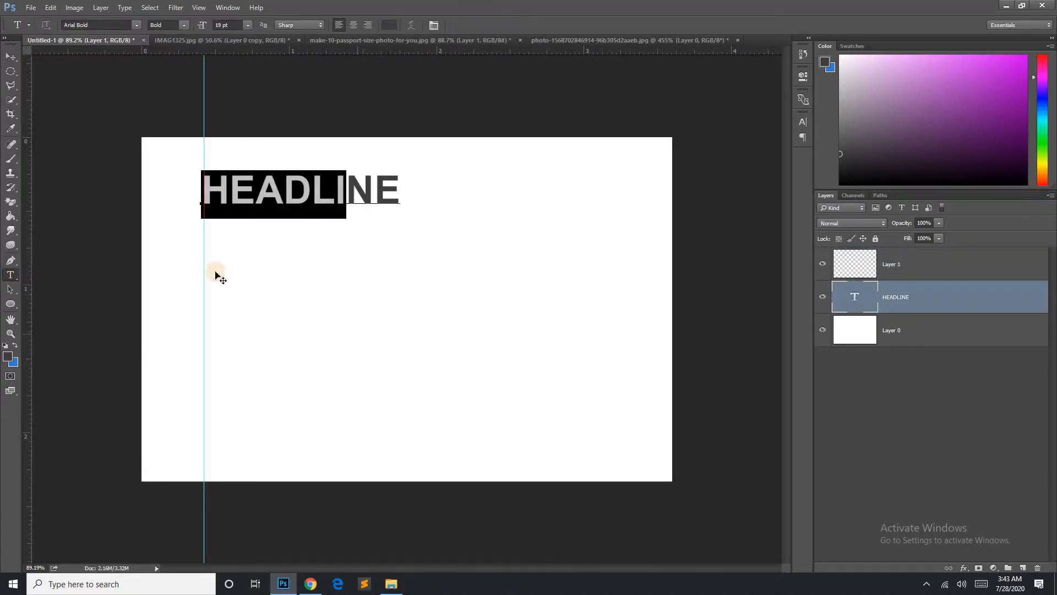
left_click(10, 271)
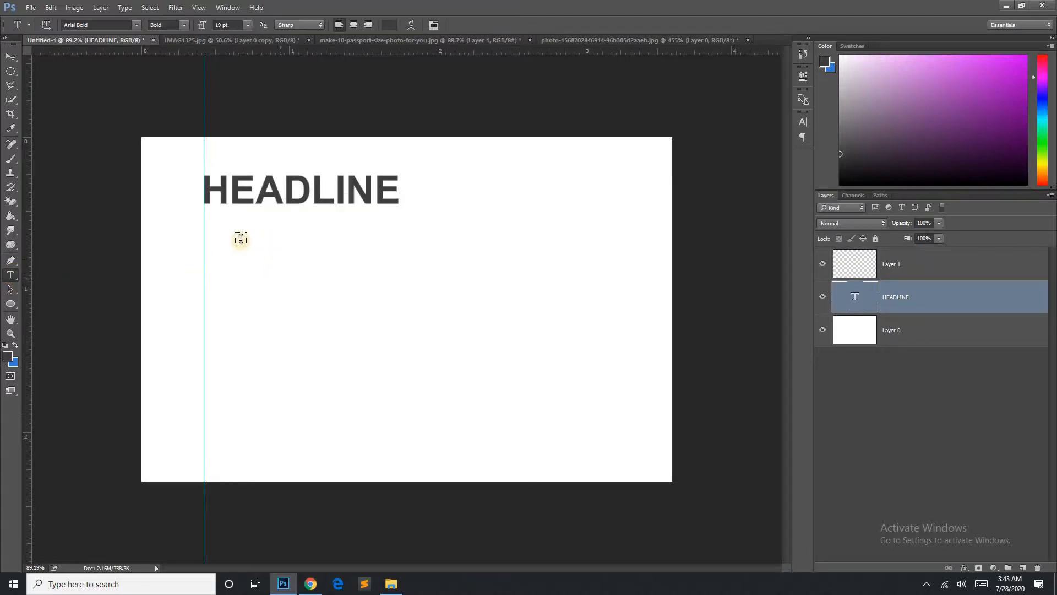
left_click_drag(207, 225, 329, 377)
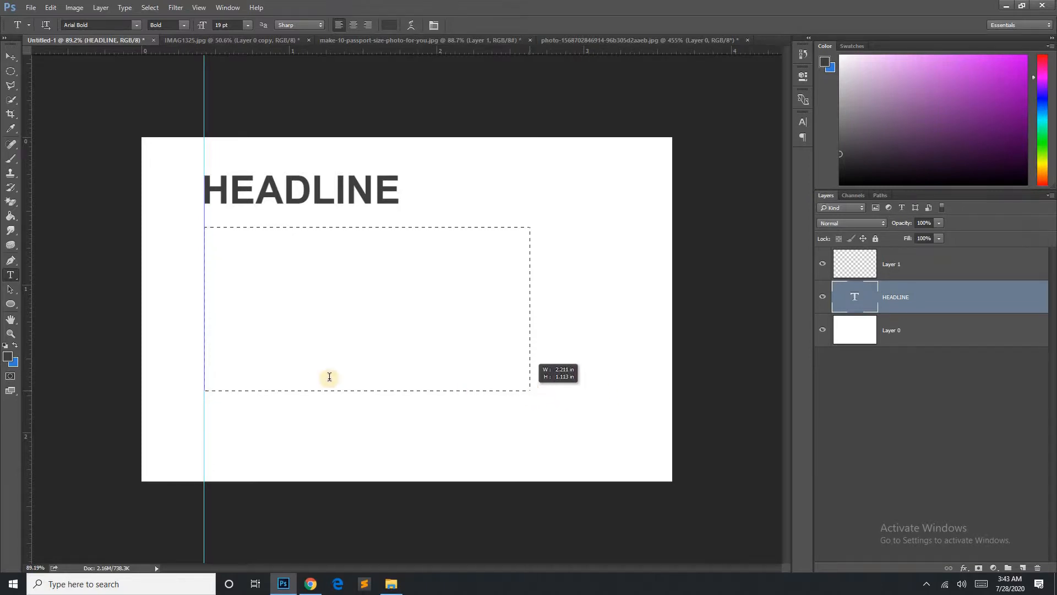
right_click(276, 319)
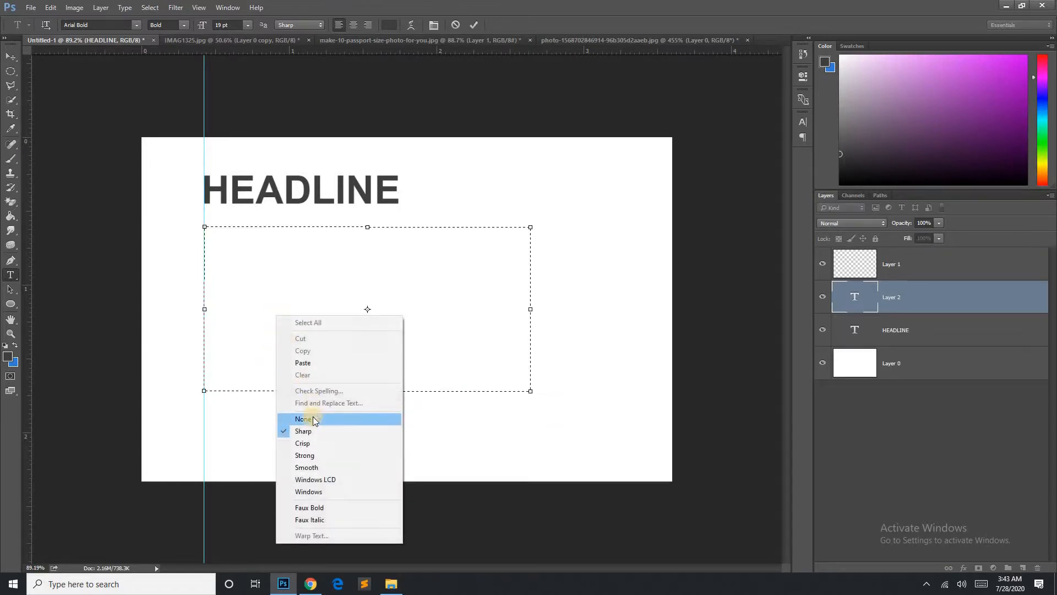
left_click(310, 363)
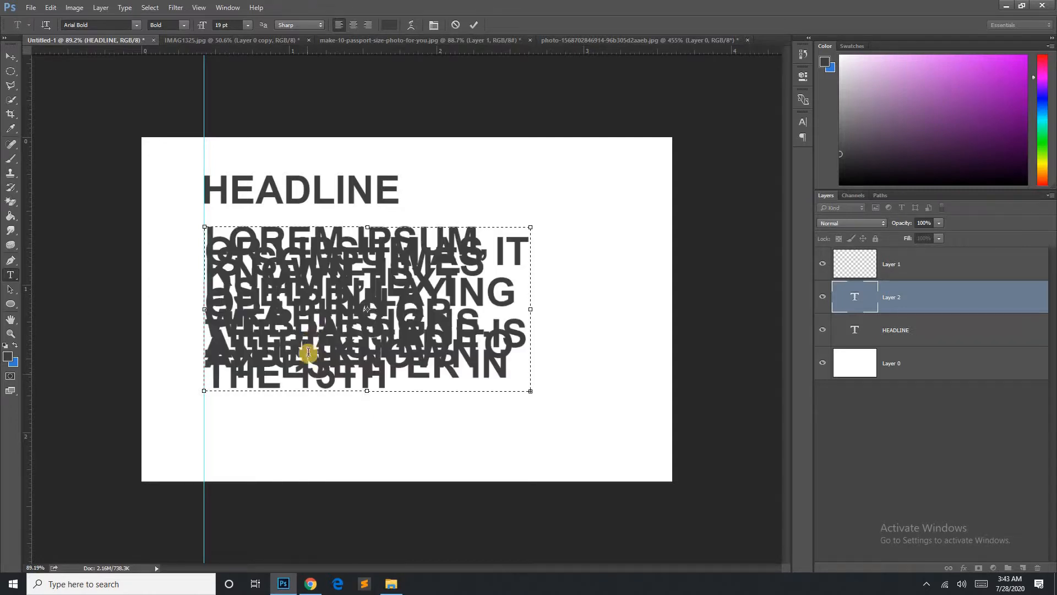
- Select all of the pasted paragraph text and set its font size to 4 pt
key("ctrl+a")
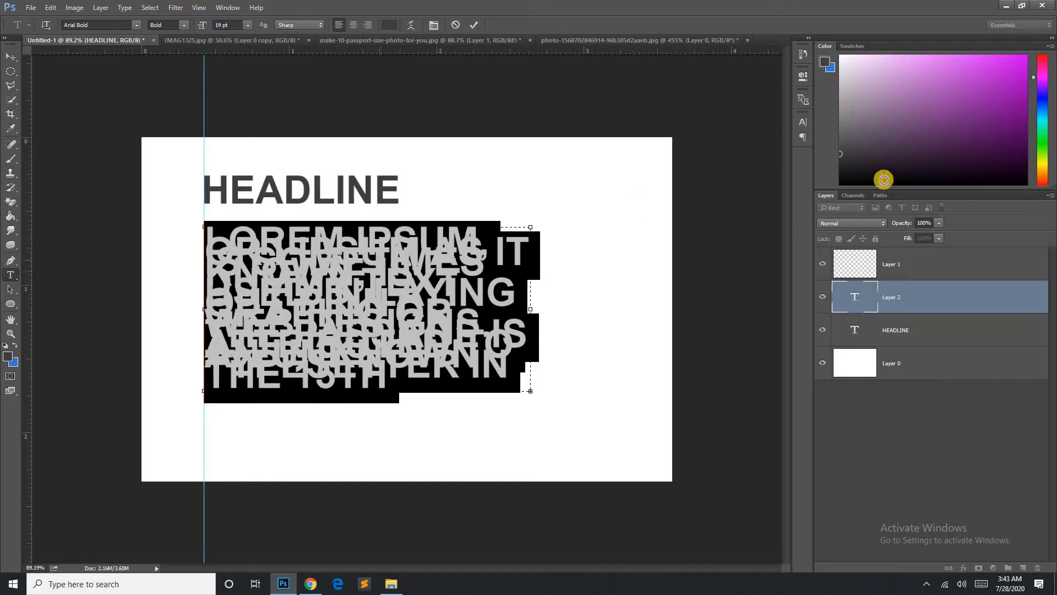
left_click(228, 7)
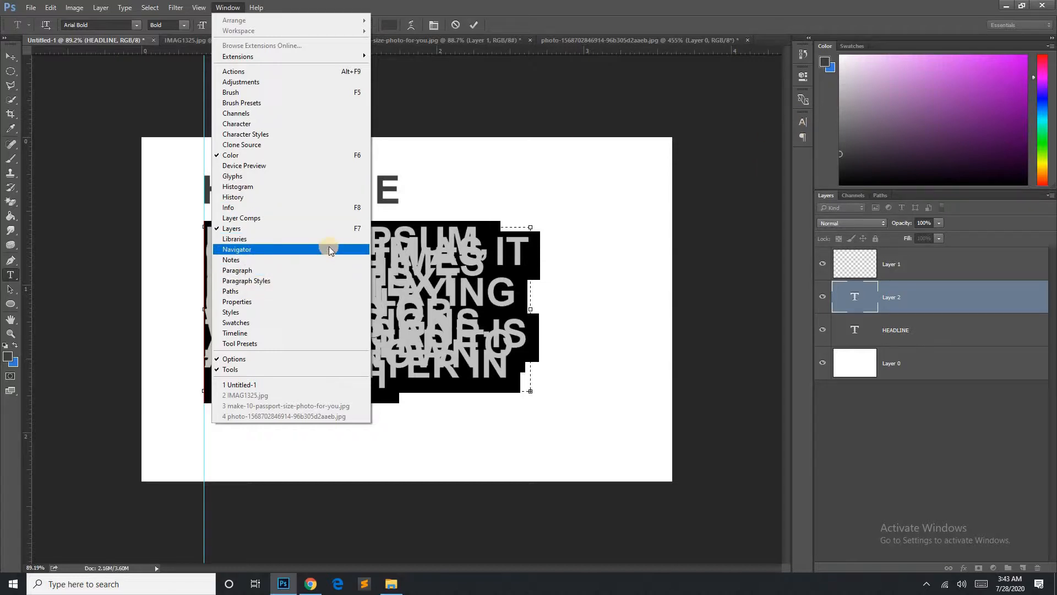
left_click(803, 121)
left_click(803, 121)
left_click(804, 121)
left_click(765, 144)
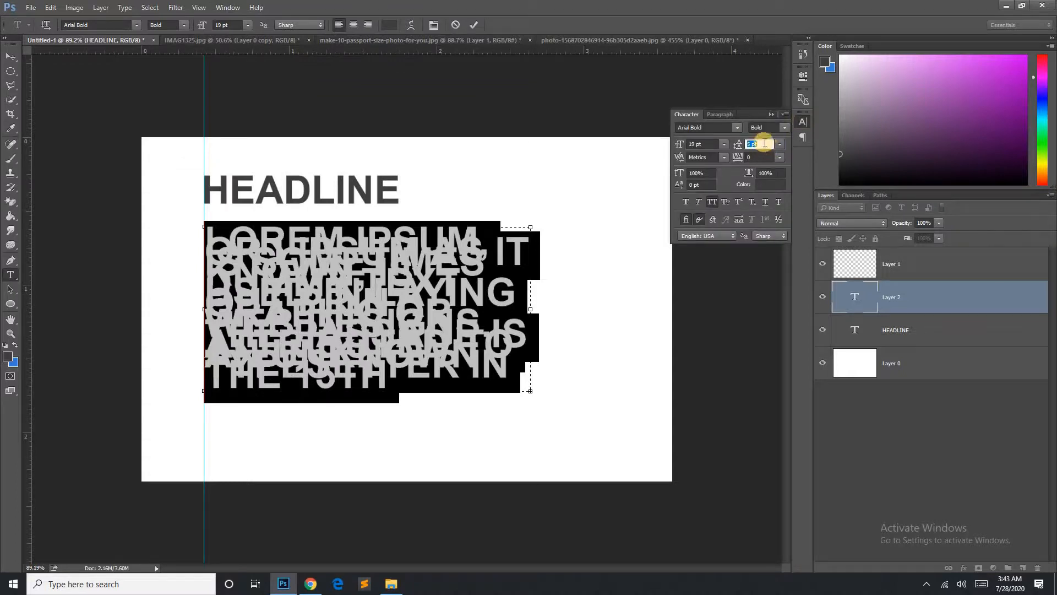
left_click(702, 143)
type("3")
key("Return")
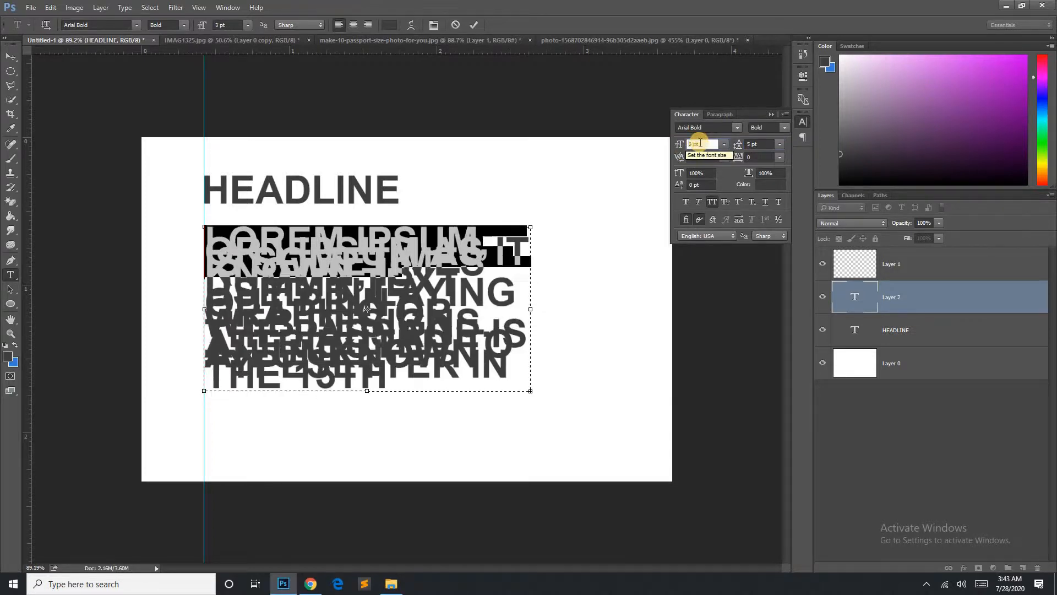
type("4")
key("Return")
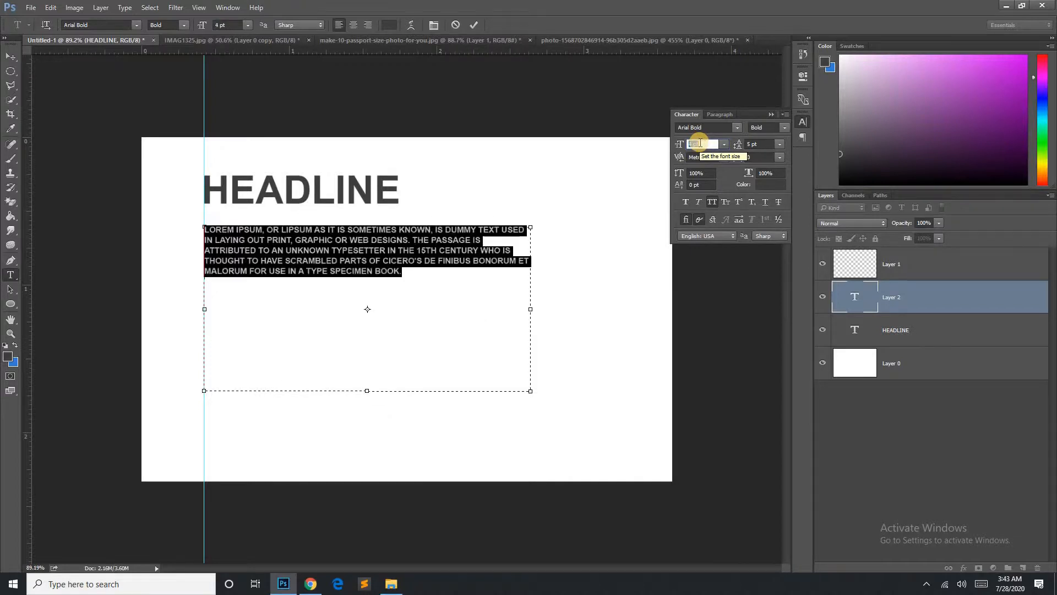
- Set the paragraph's leading to 8 pt
left_click(751, 144)
type("12")
key("Return")
key("Down")
key("Down")
key("Down")
key("Down")
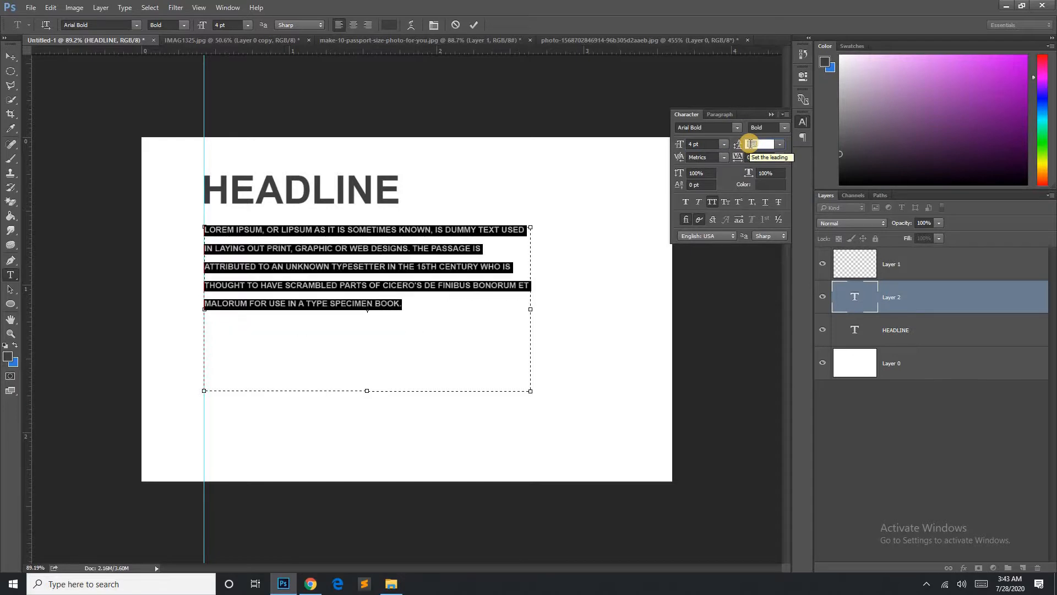
key("Return")
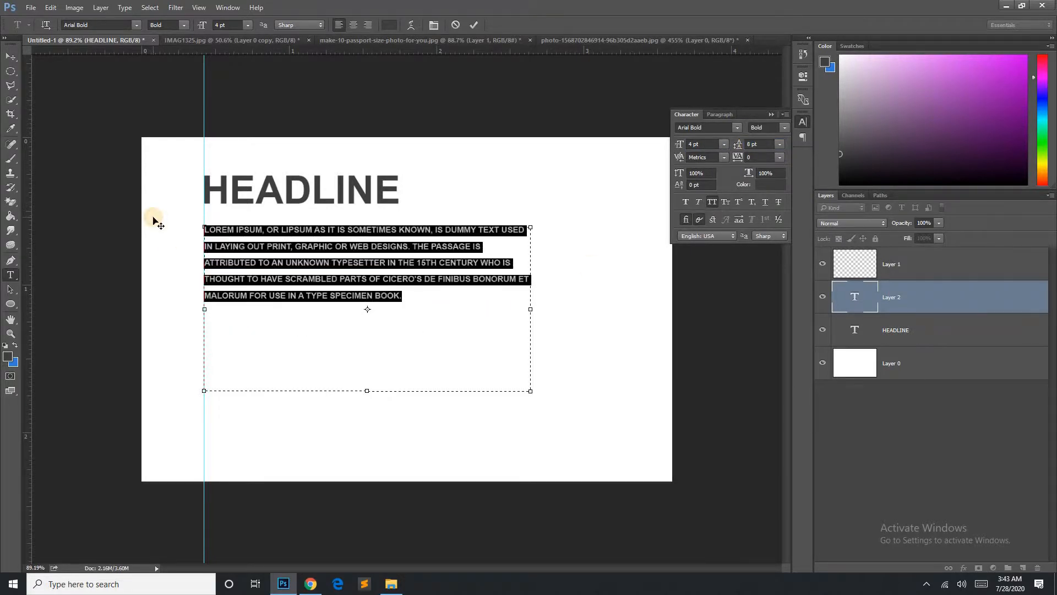
- Center-align the paragraph text and move HEADLINE so that it is centred above it
left_click(353, 26)
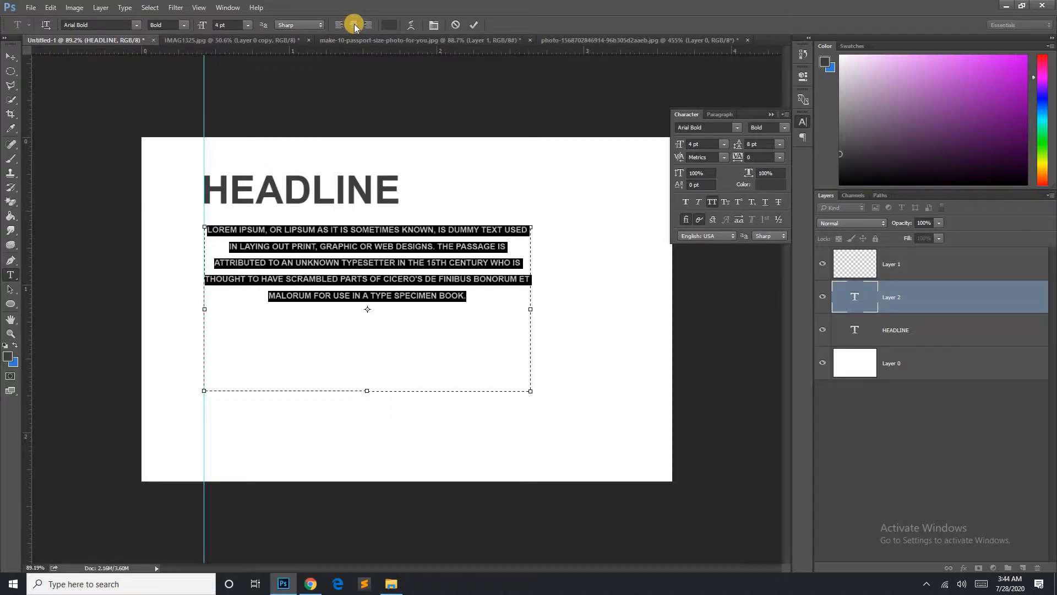
left_click(10, 56)
left_click_drag(234, 190, 304, 200)
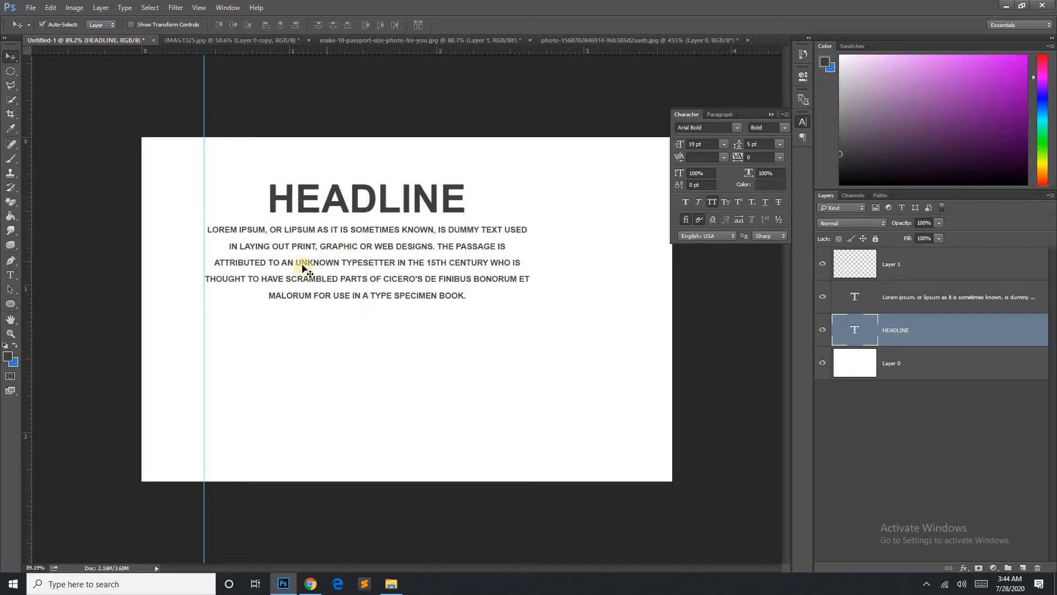
- Right-align all the paragraph text, commit it, and move HEADLINE horizontally to line up with the paragraph's right edge
left_click(8, 275)
left_click(247, 260)
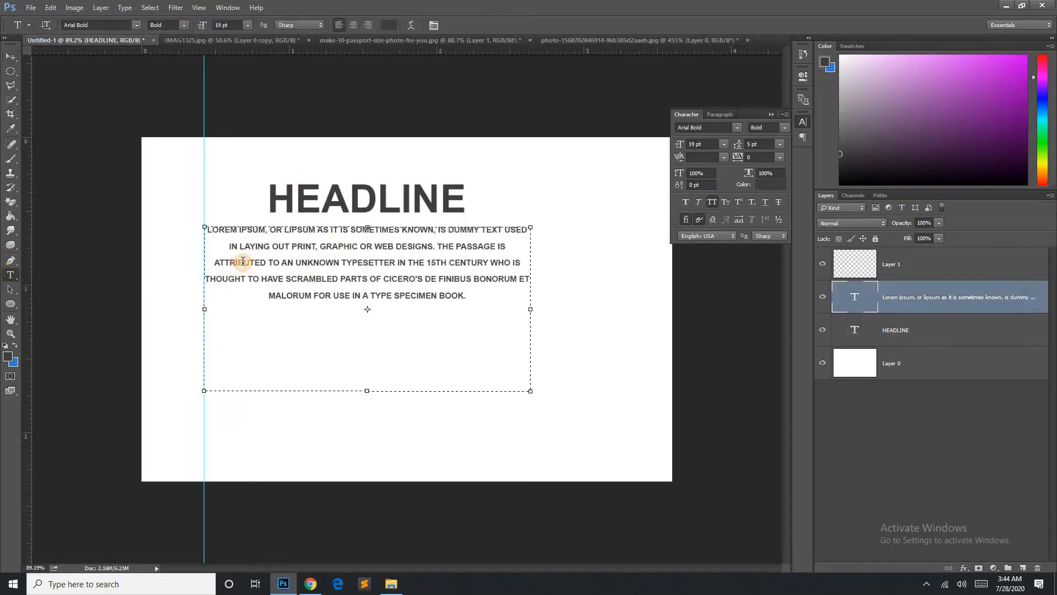
key("ctrl+a")
left_click(367, 25)
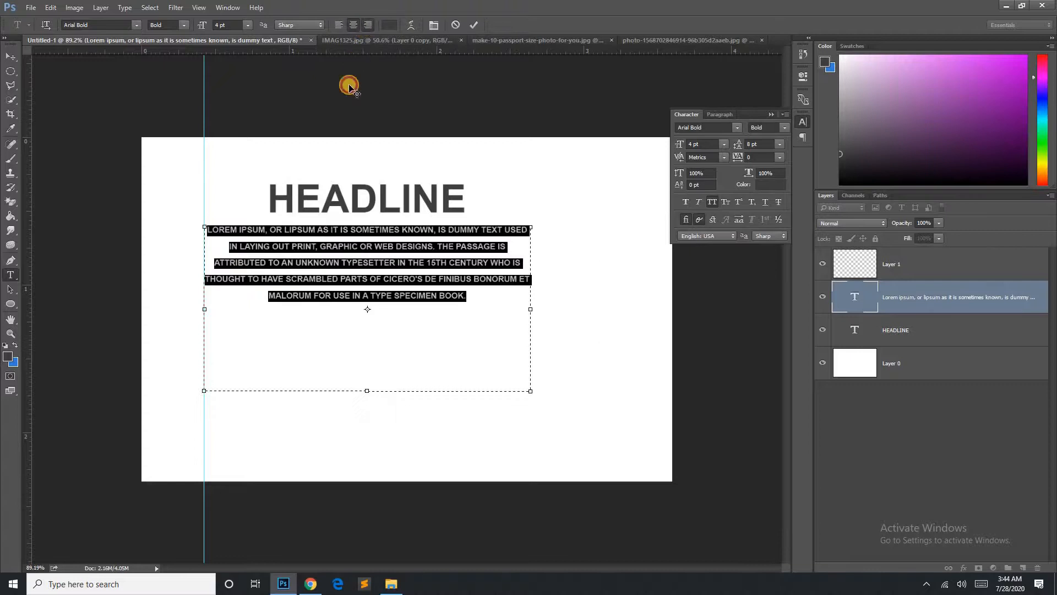
left_click(473, 25)
key("v")
left_click_drag(340, 199, 402, 198)
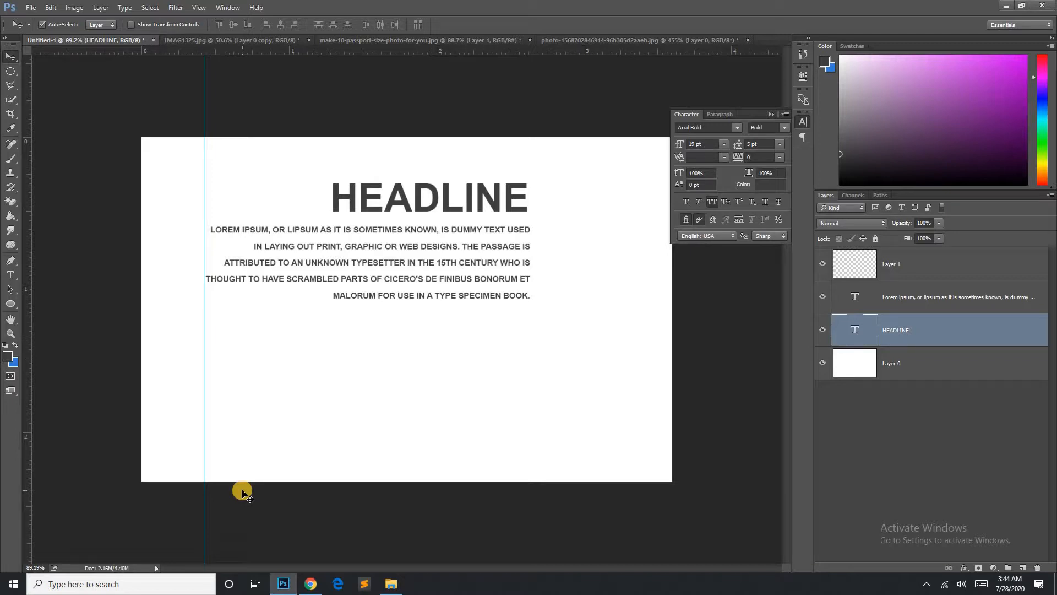
- Duplicate HEADLINE and its paragraph together below the originals, and delete the original paragraph and the HEADLINE copy
left_click(894, 305, "ctrl")
left_click_drag(418, 198, 423, 339)
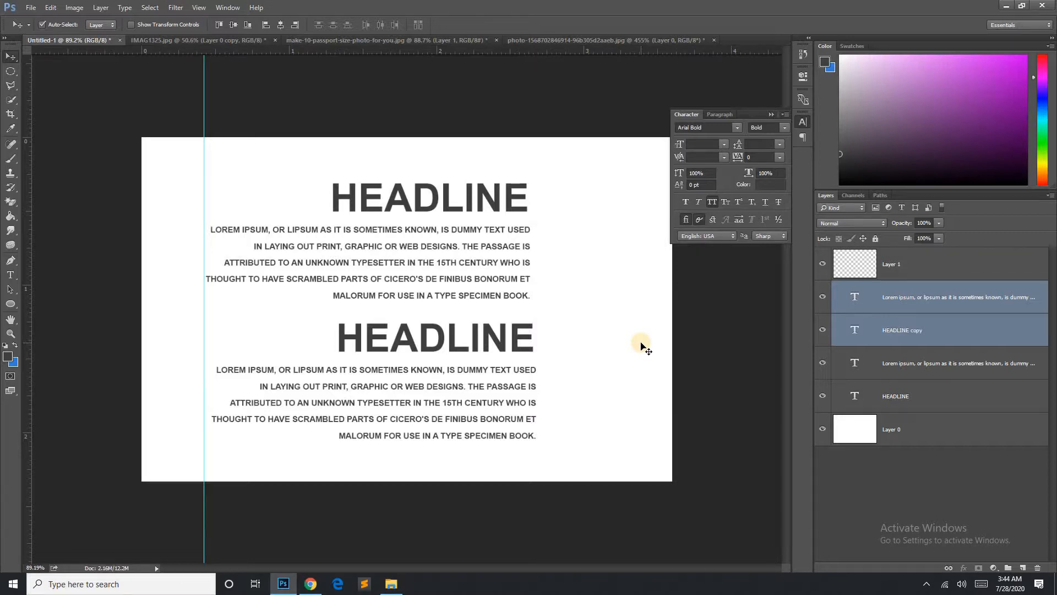
left_click(494, 265)
key("Delete")
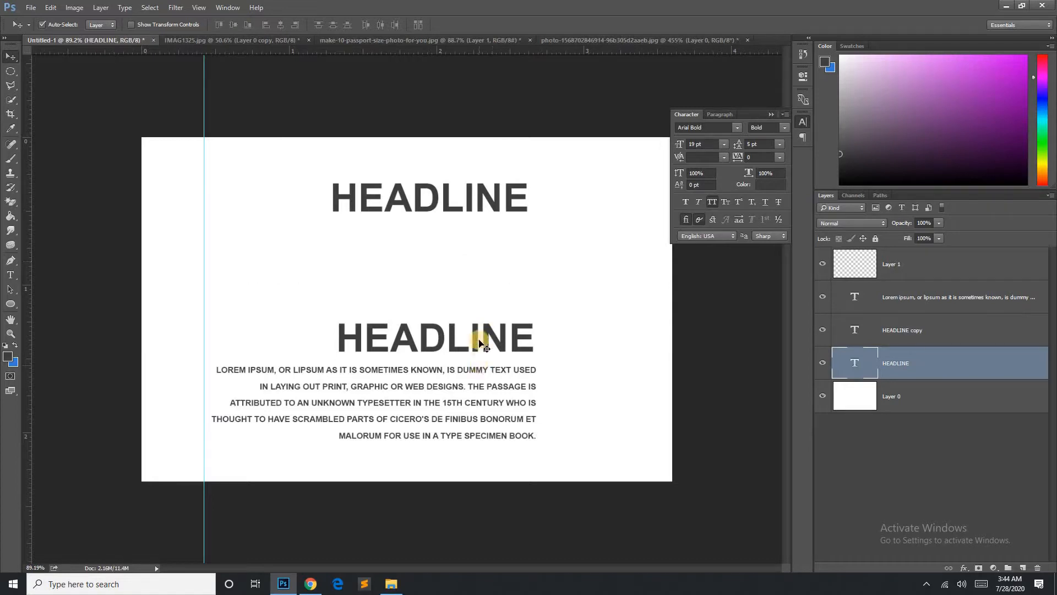
left_click(479, 342)
key("Delete")
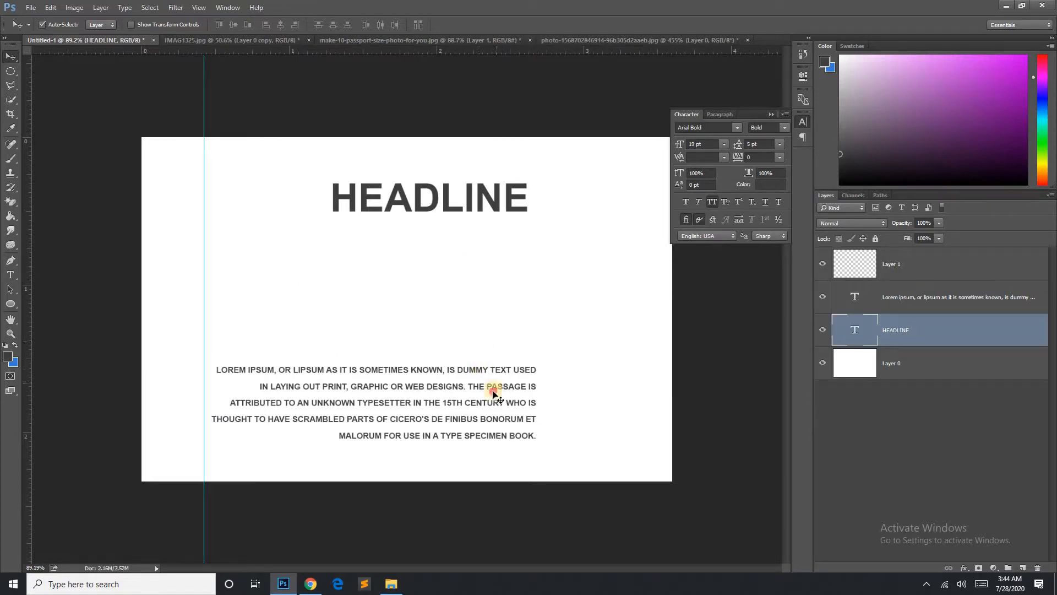
- Delete the remaining paragraph text and move HEADLINE down towards the middle of the canvas
left_click(493, 392)
key("Delete")
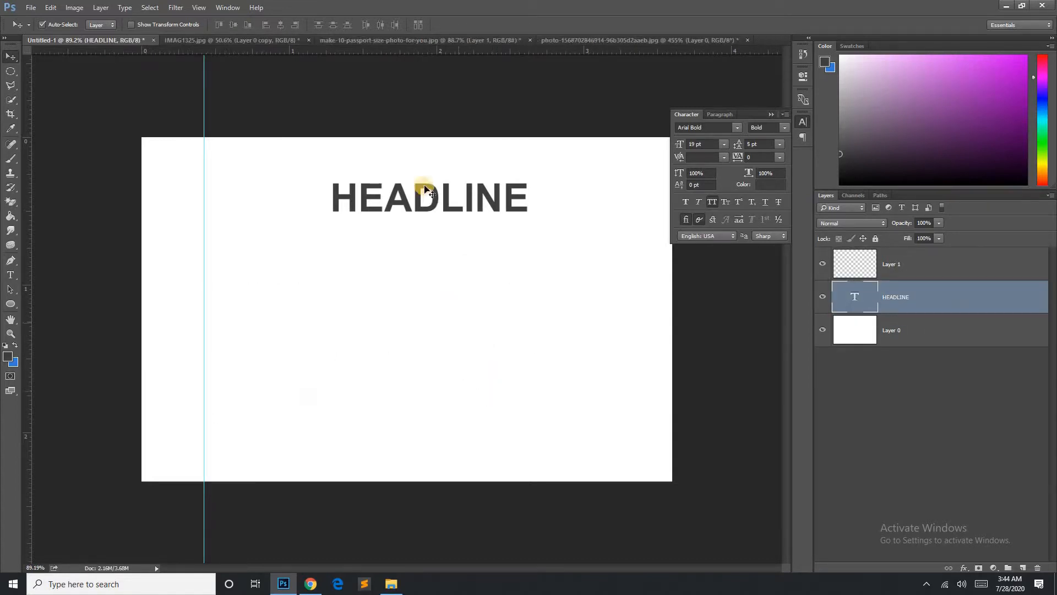
left_click_drag(412, 231, 408, 286)
scroll(408, 286, "up", 1)
scroll(461, 292, "up", 3)
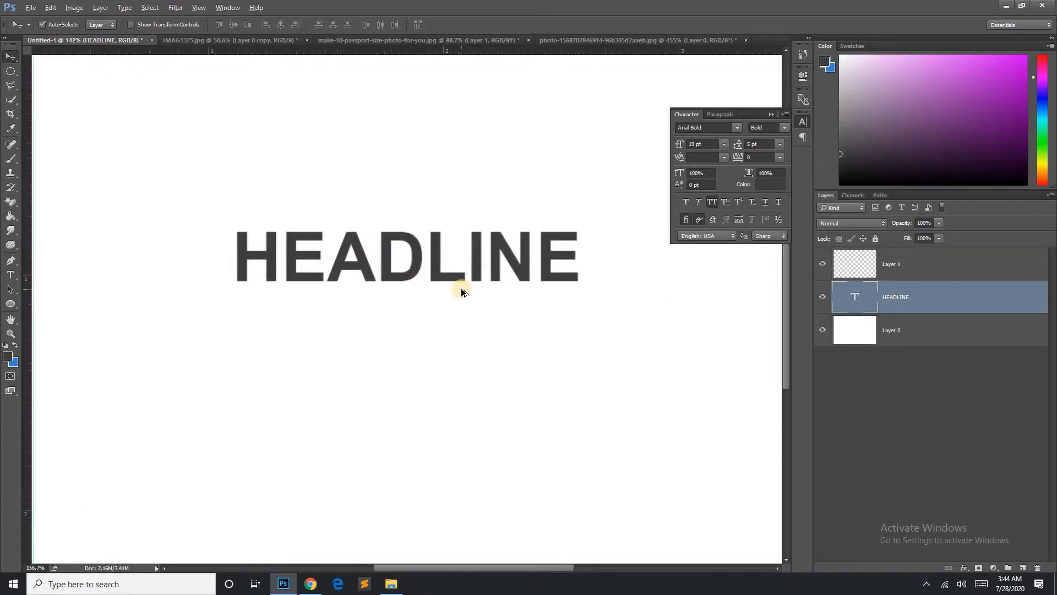
left_click_drag(279, 279, 275, 305)
- Draw a red-outlined telephone custom shape about 148 × 104 px above HEADLINE, and shift HEADLINE slightly to centre it beneath the shape
left_click(11, 303)
left_click(55, 354)
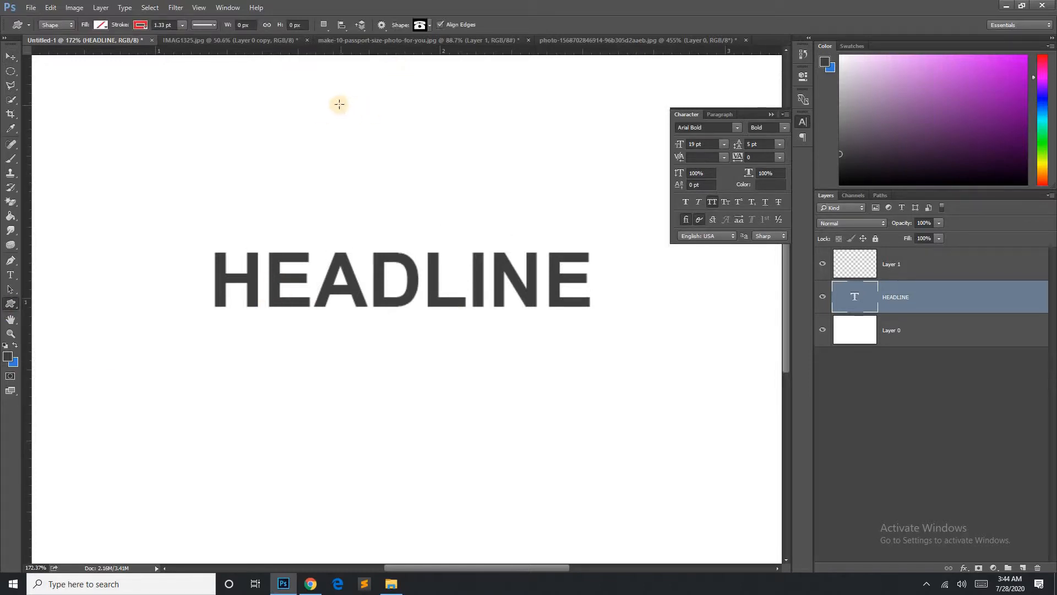
left_click_drag(327, 84, 526, 184)
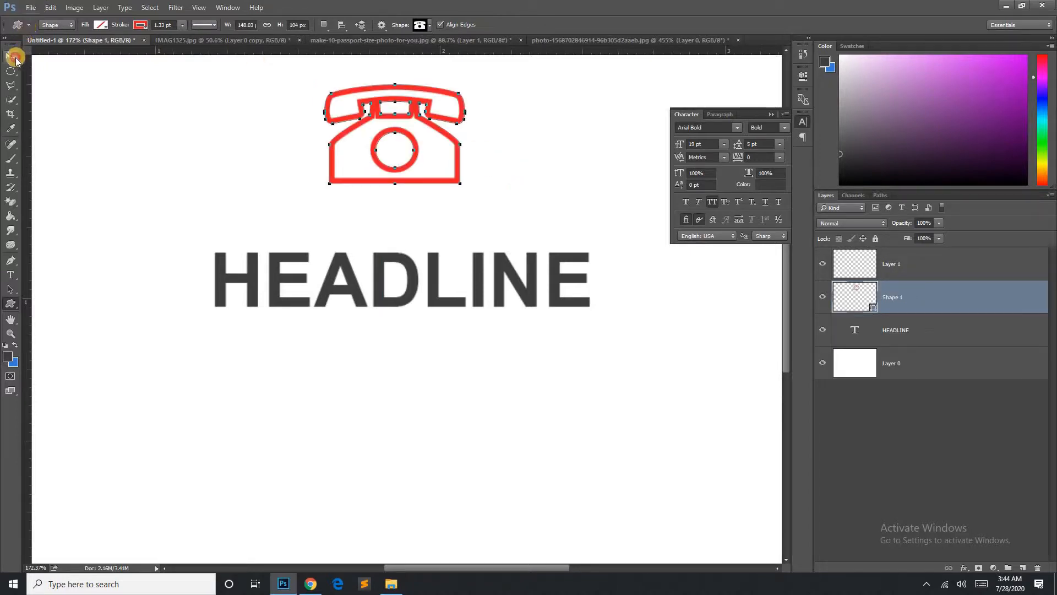
left_click(11, 56)
left_click_drag(411, 270, 408, 251)
- Add a new layer and enter the point text YOURTAGLINEISHERE below HEADLINE
left_click(1022, 568)
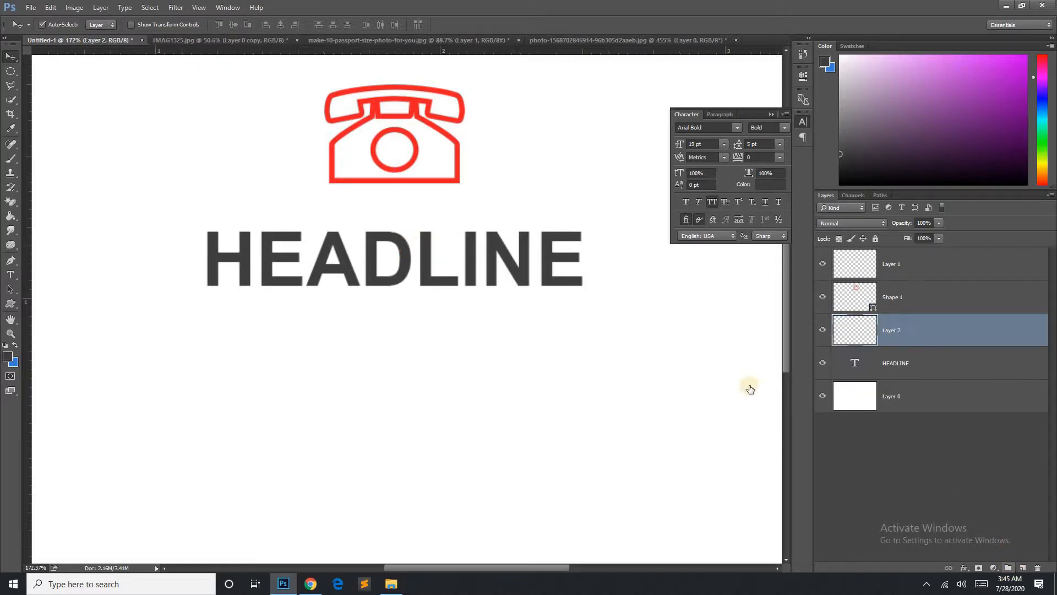
left_click(10, 274)
left_click(225, 380)
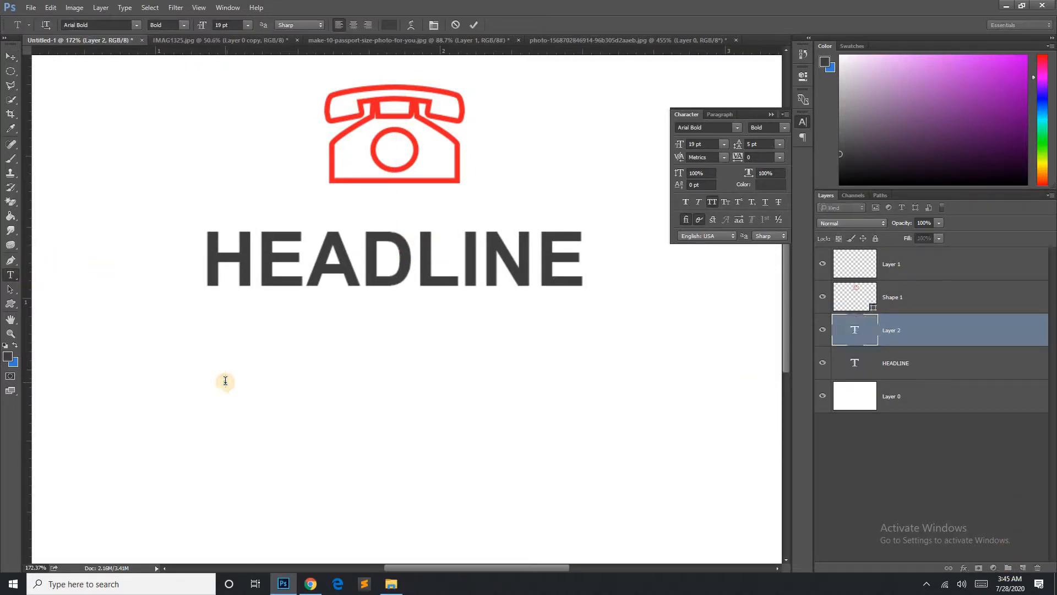
type("YOUR")
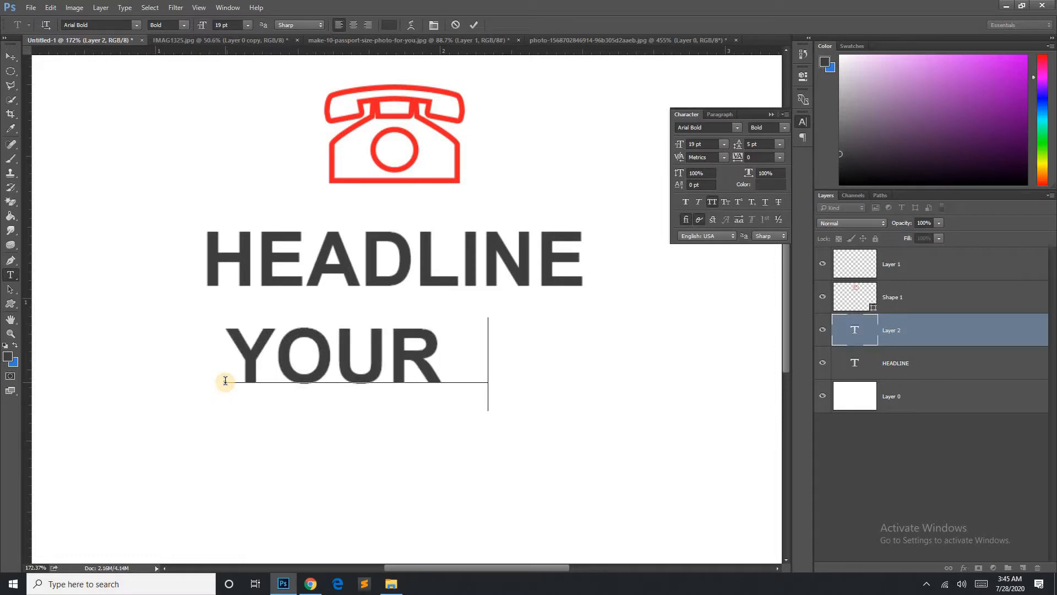
type("TAGLINE")
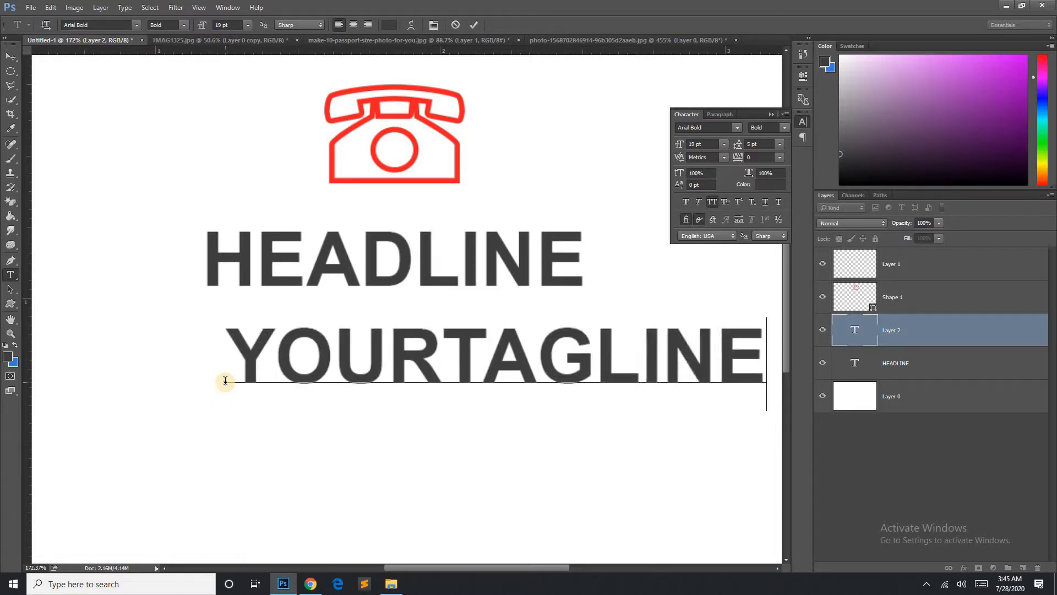
type("H")
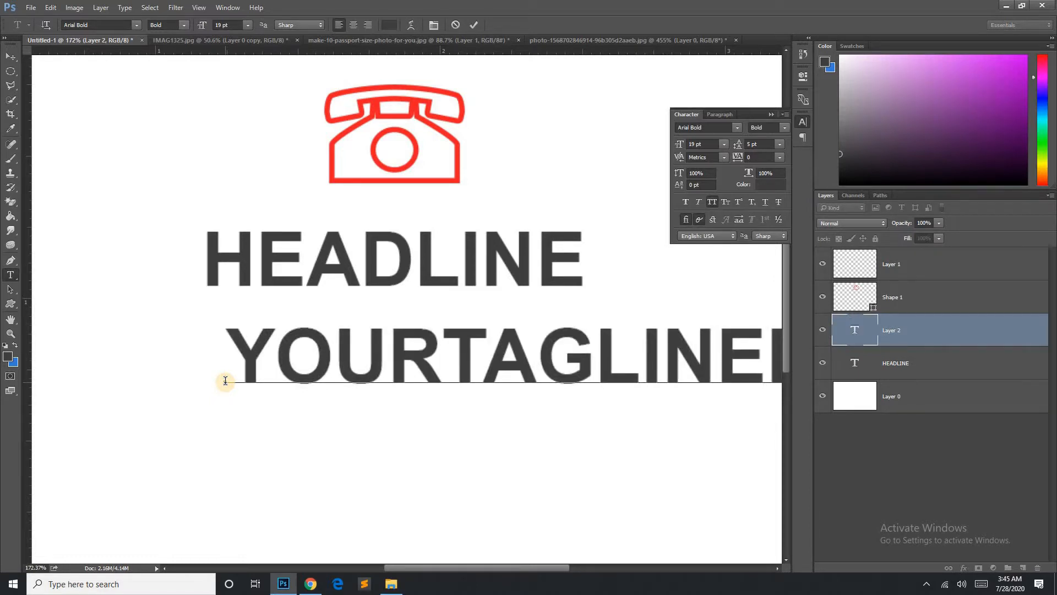
- Set the whole tagline's font size to 5 pt and commit the text
key("ctrl+a")
left_click(228, 25)
type("7")
key("Return")
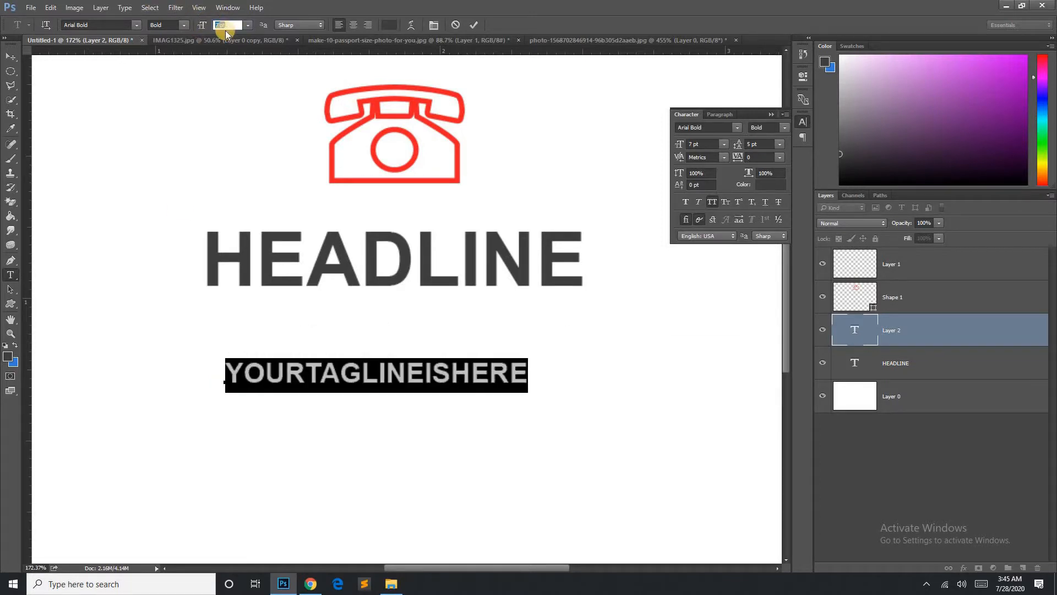
key("Down")
key("Down")
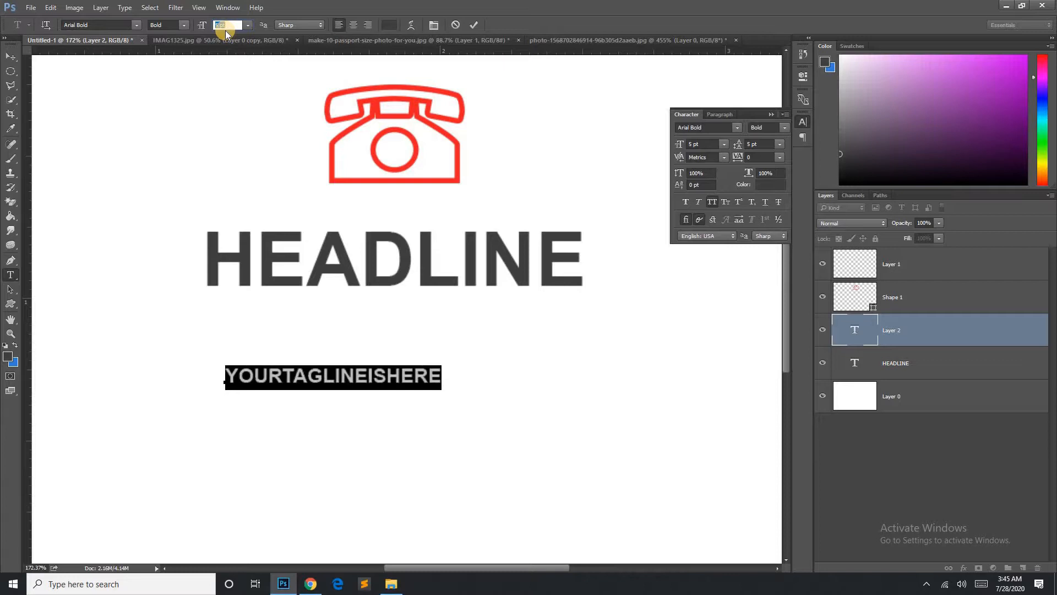
left_click(6, 59)
left_click_drag(349, 396, 350, 395)
- Try a non-proportional Free Transform on the tagline, squashing it to about 66% height
key("ctrl+t")
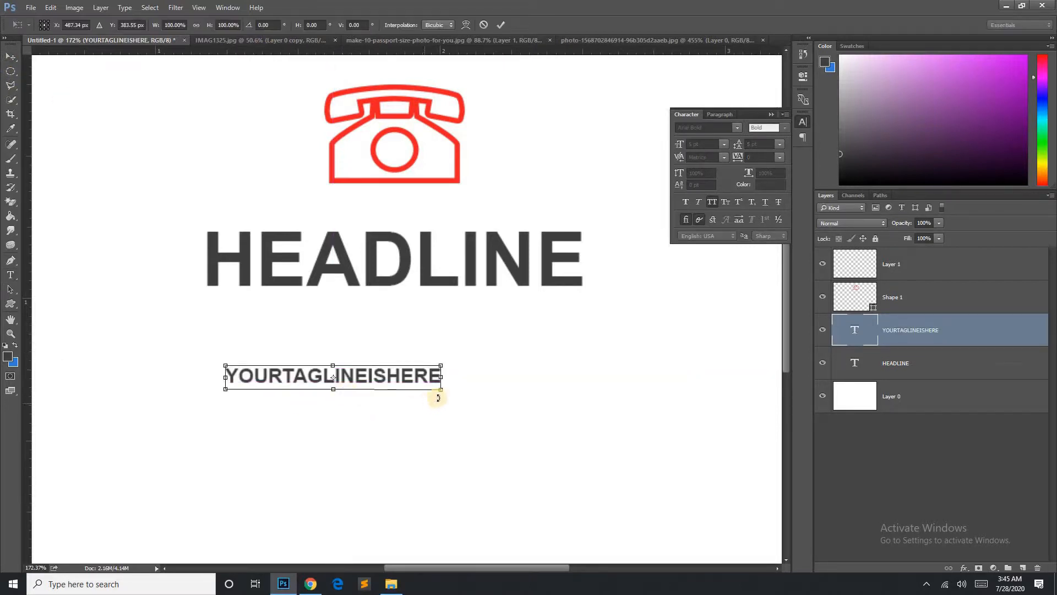
left_click_drag(442, 392, 439, 380)
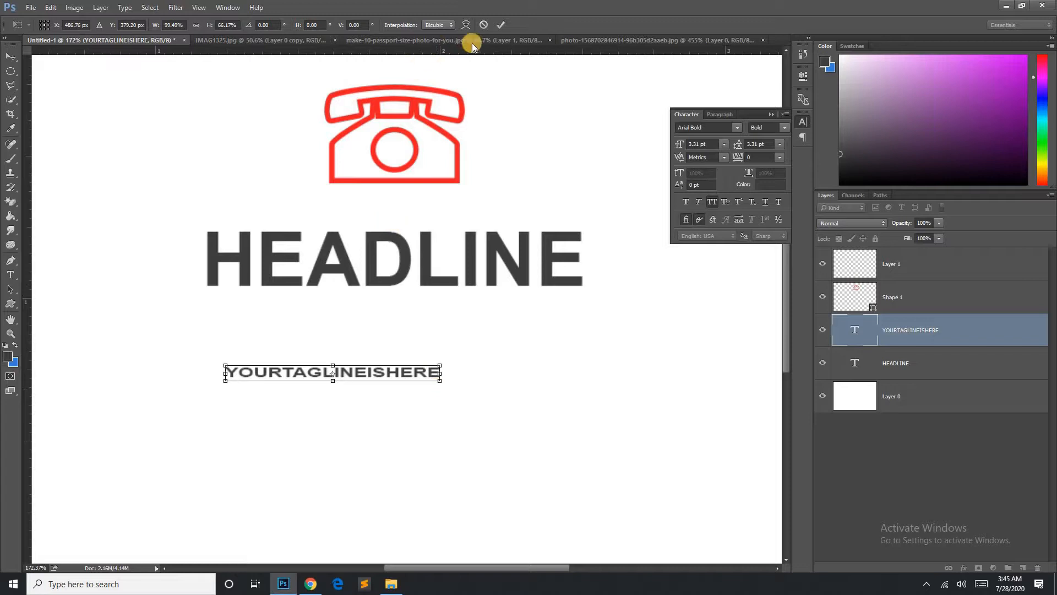
left_click(500, 25)
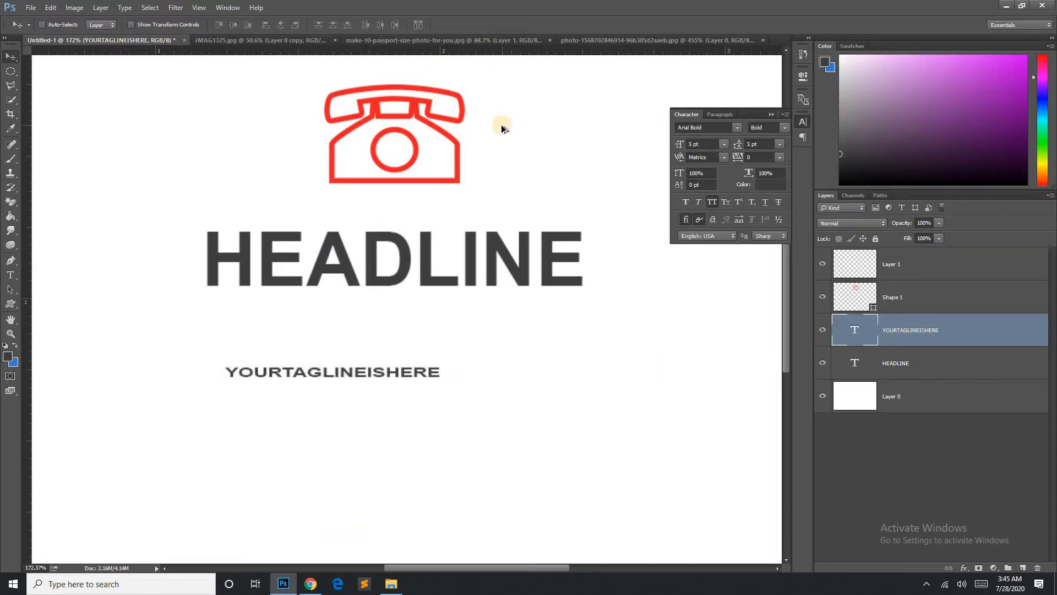
- Scale the tagline down proportionally to about 3.84 pt and place it directly under HEADLINE, aligned with its left edge
key("ctrl+t")
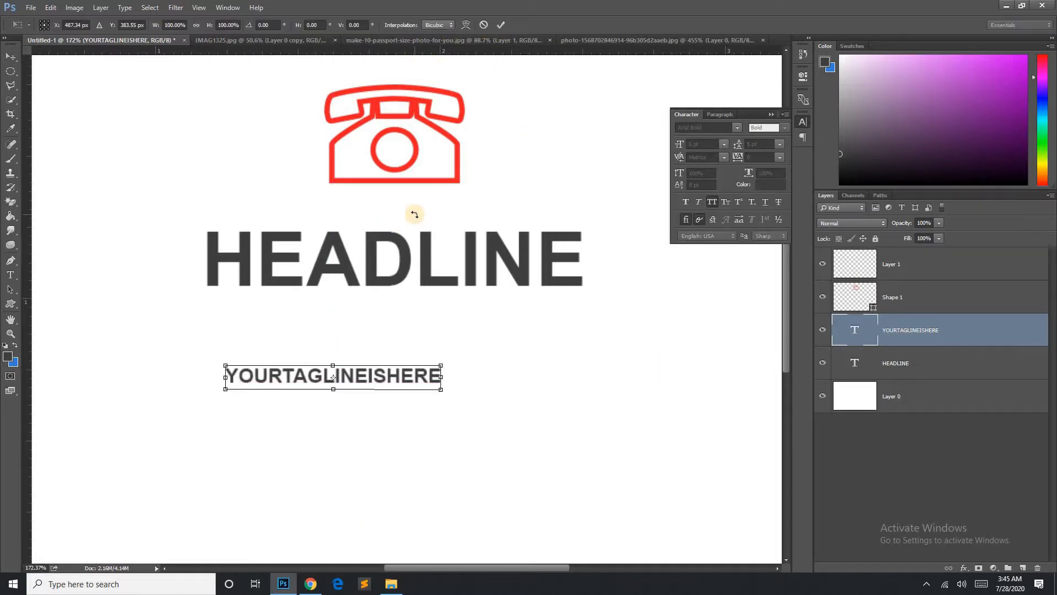
left_click_drag(441, 393, 390, 382)
left_click(501, 26)
left_click_drag(281, 368, 267, 304)
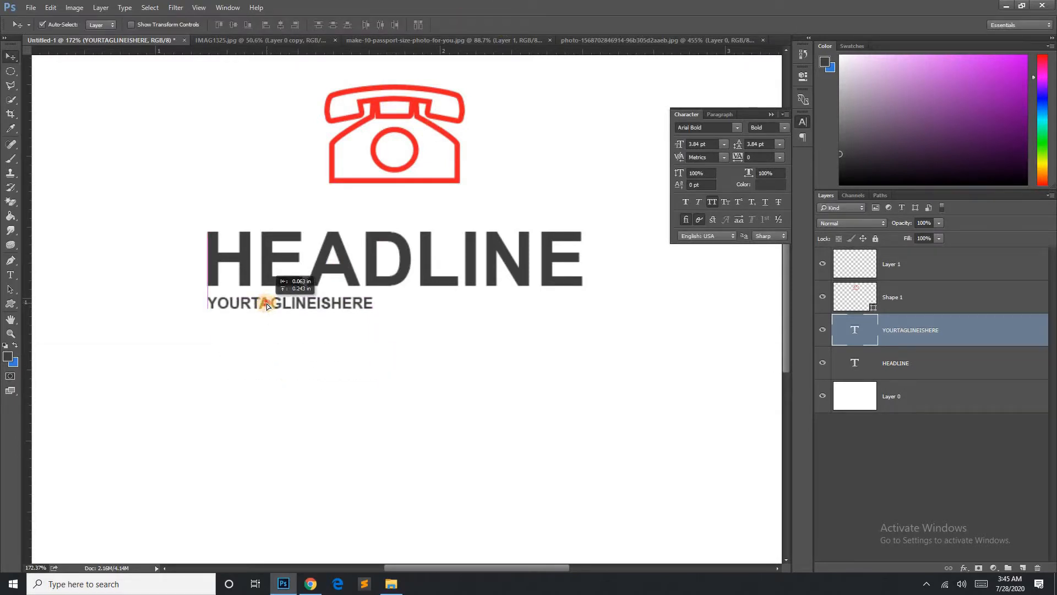
- Set the tagline's tracking to 880 so that it spans the width of HEADLINE, and commit the text
left_click(7, 278)
left_click(318, 305)
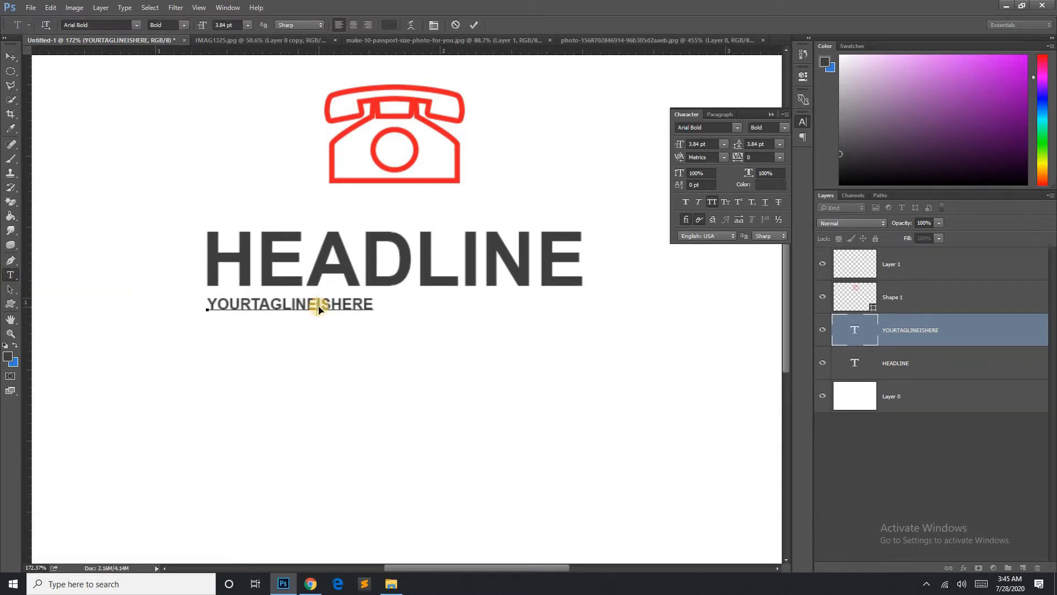
double_click(319, 306)
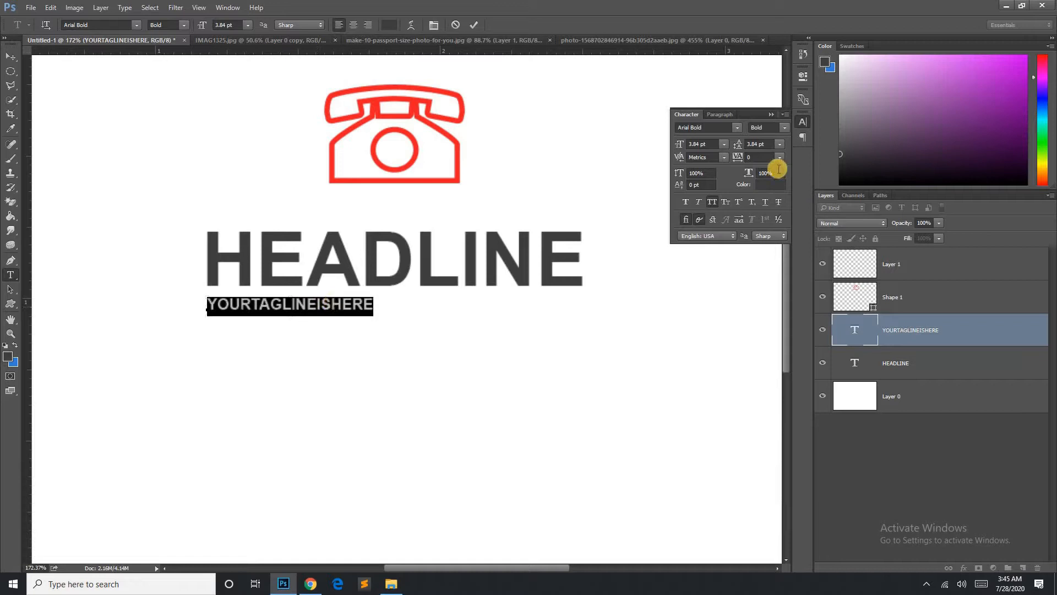
left_click(762, 160)
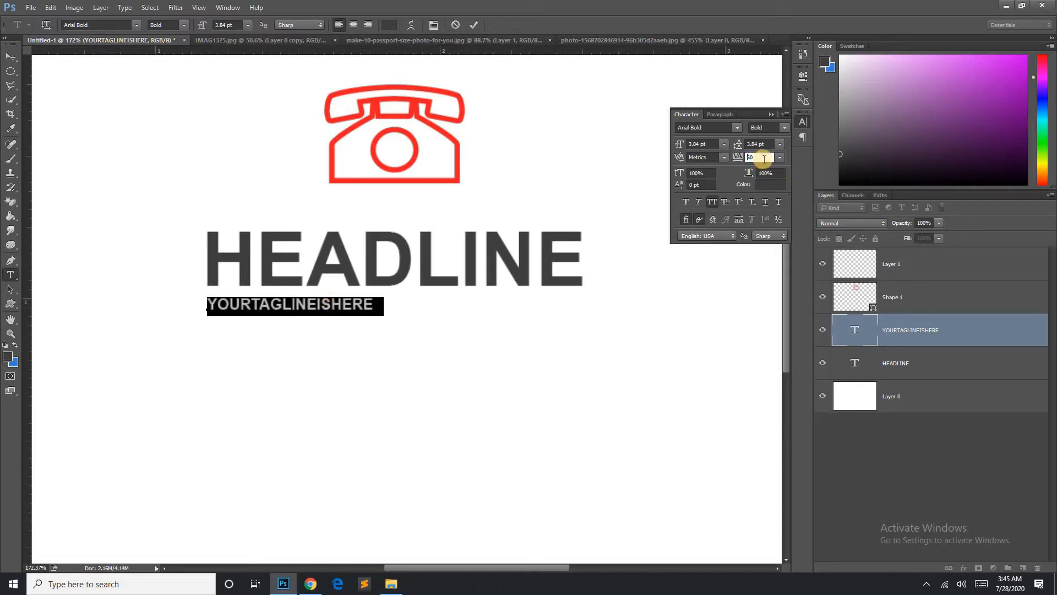
key("shift+Up")
key("shift+Up")
key("shift+Up")
key("shift+Up")
key("shift+Up")
key("shift+Up")
key("shift+Up")
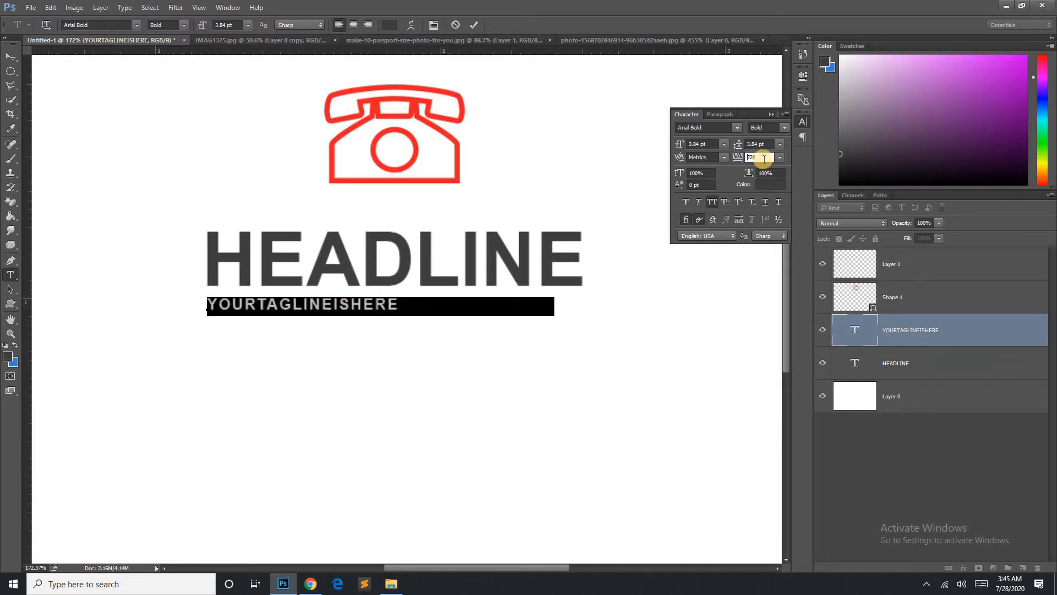
key("shift+Up")
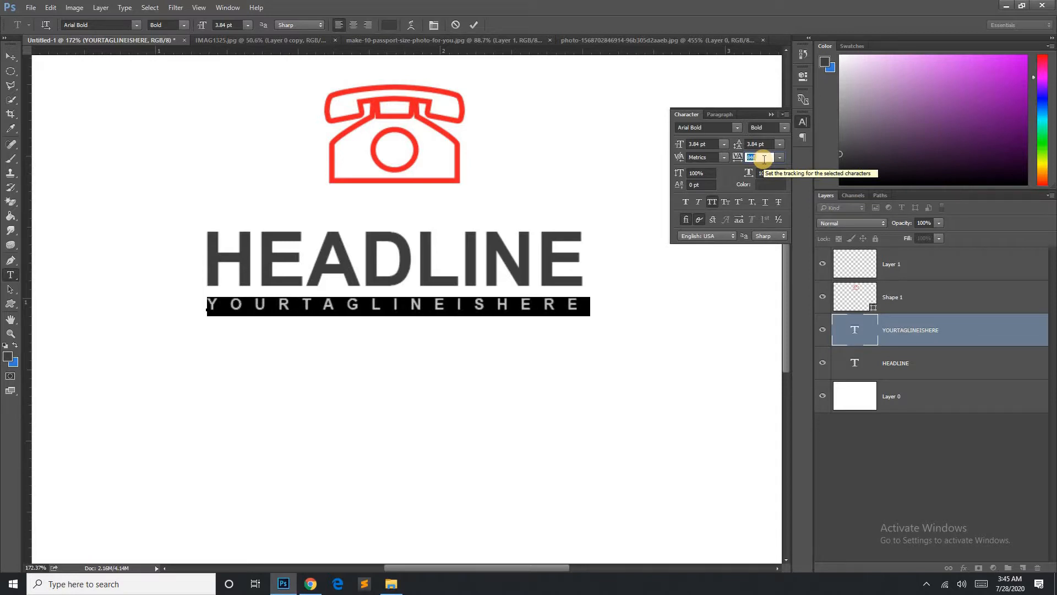
left_click(10, 56)
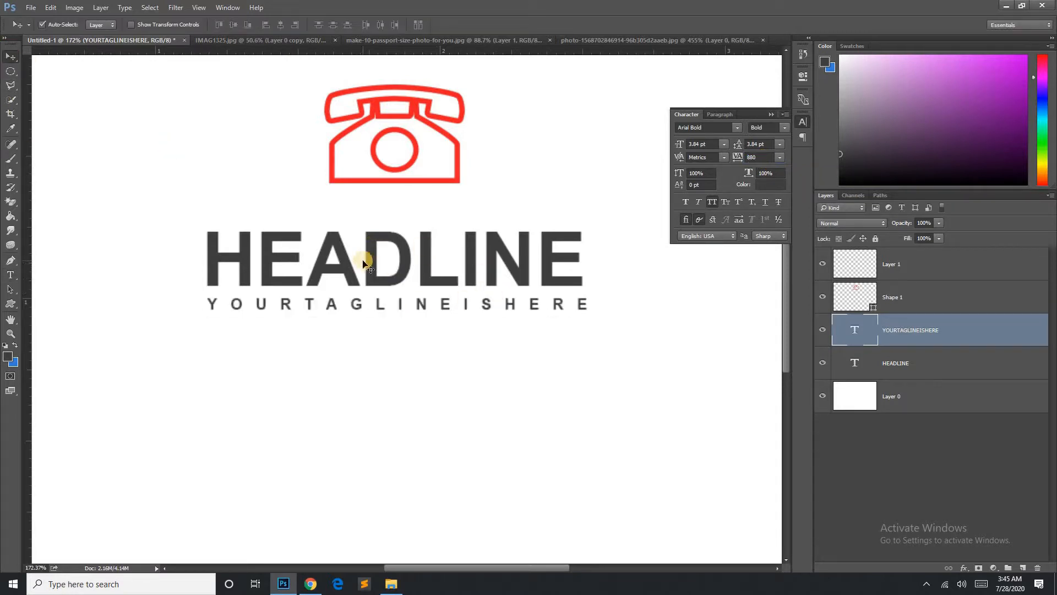
scroll(364, 255, "up", 5)
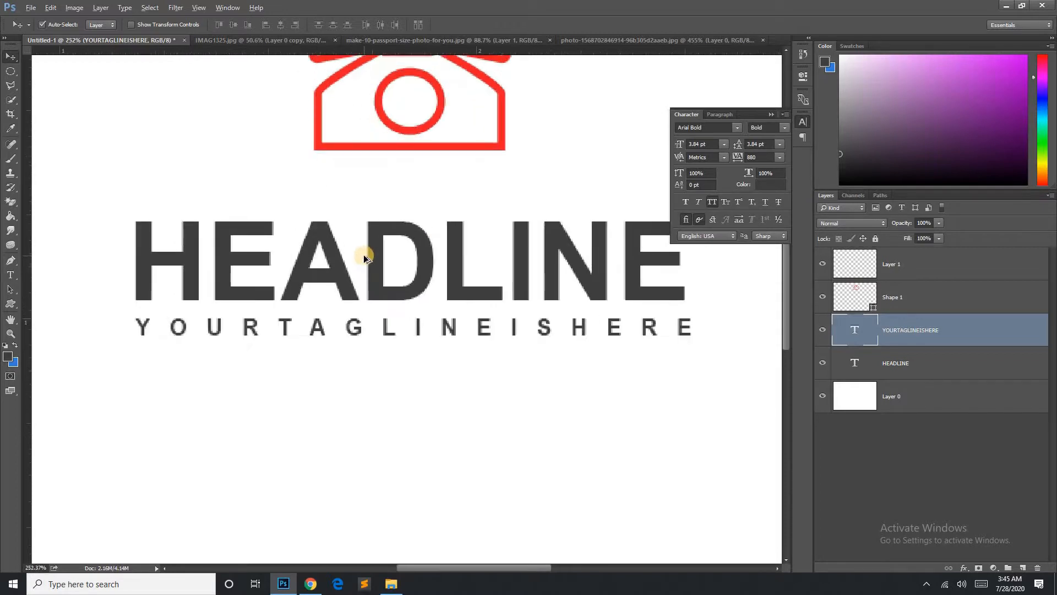
left_click_drag(447, 270, 388, 278)
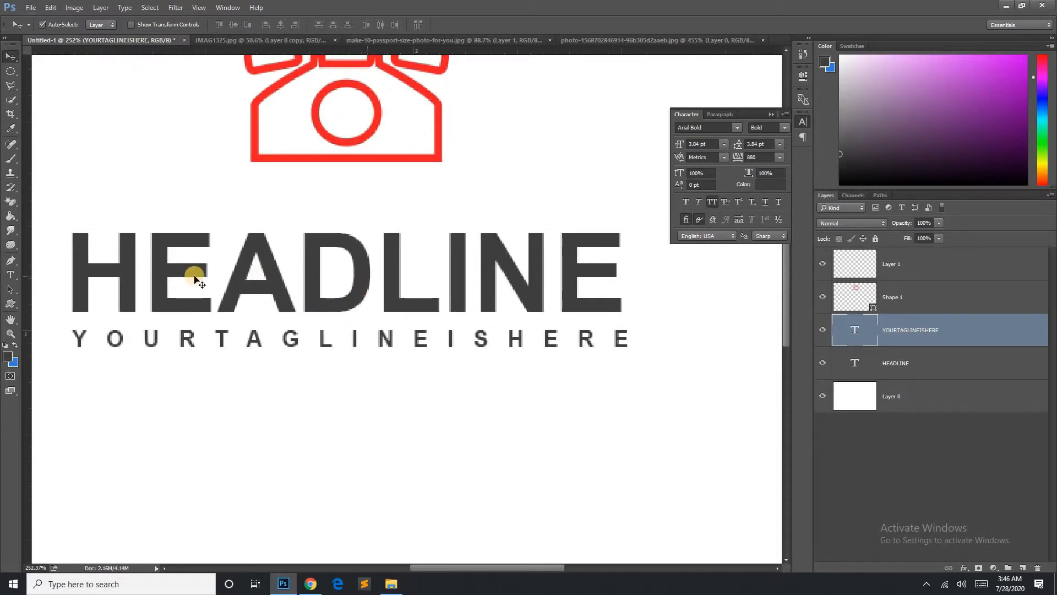
left_click(12, 303)
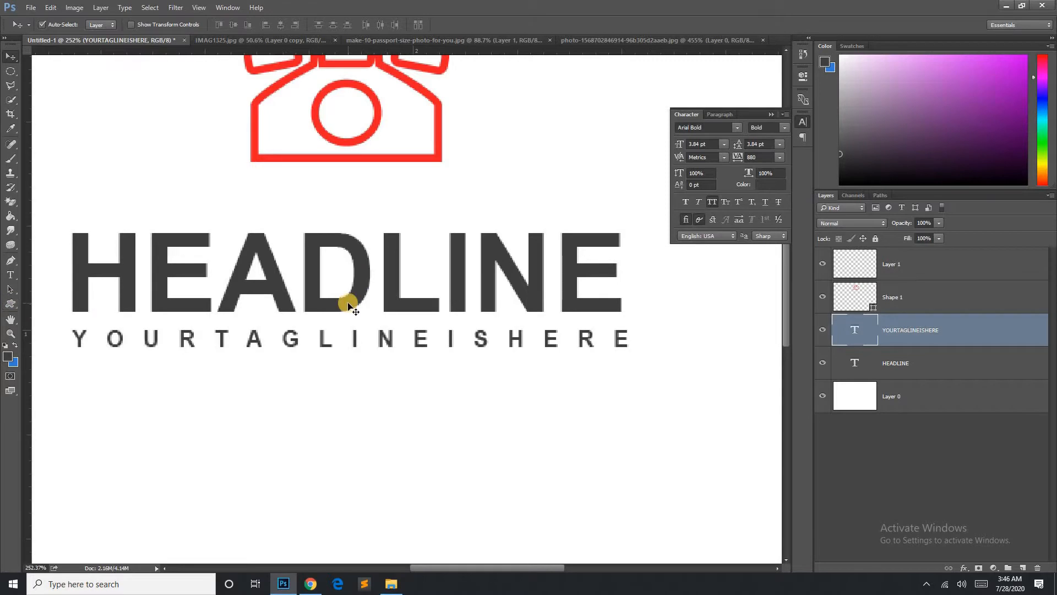
scroll(349, 307, "down", 5)
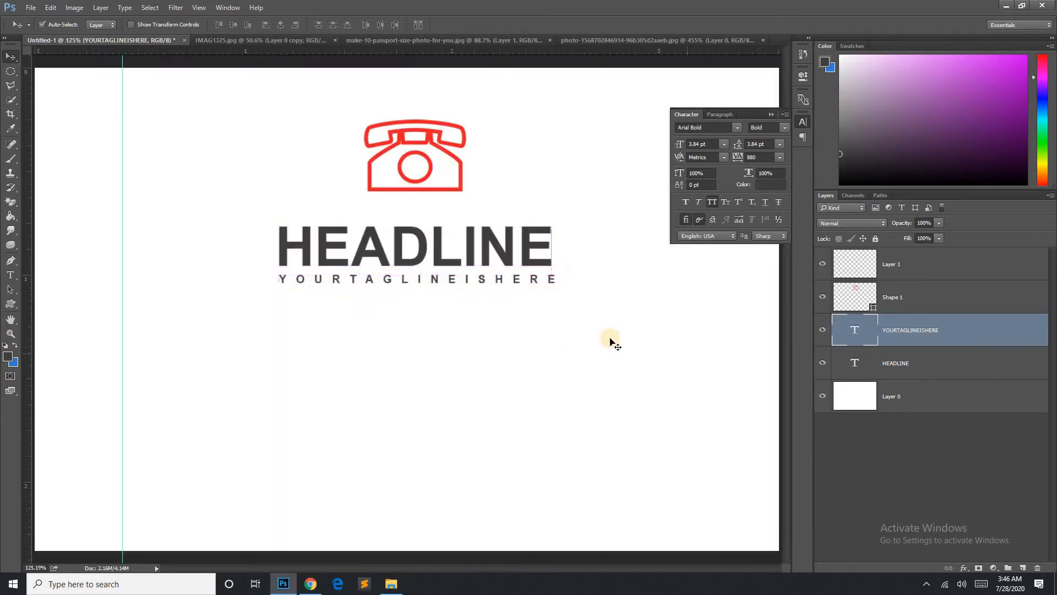
- Merge the visible layers and clear the artwork and guide, leaving only the blank white Layer 0
left_click(898, 268)
left_click(892, 373, "shift")
key("ctrl+shift+e")
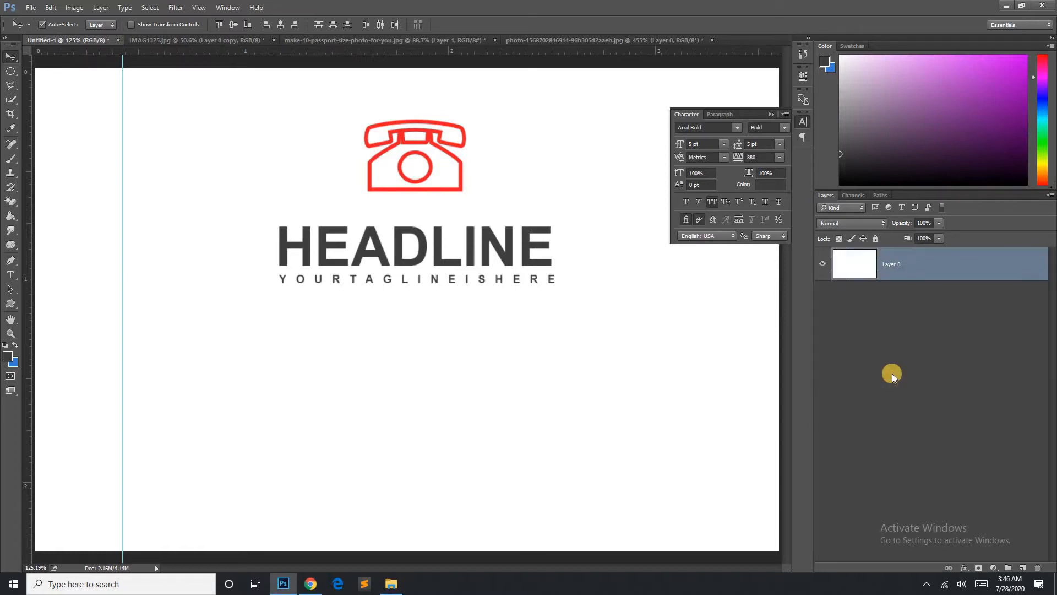
key("ctrl")
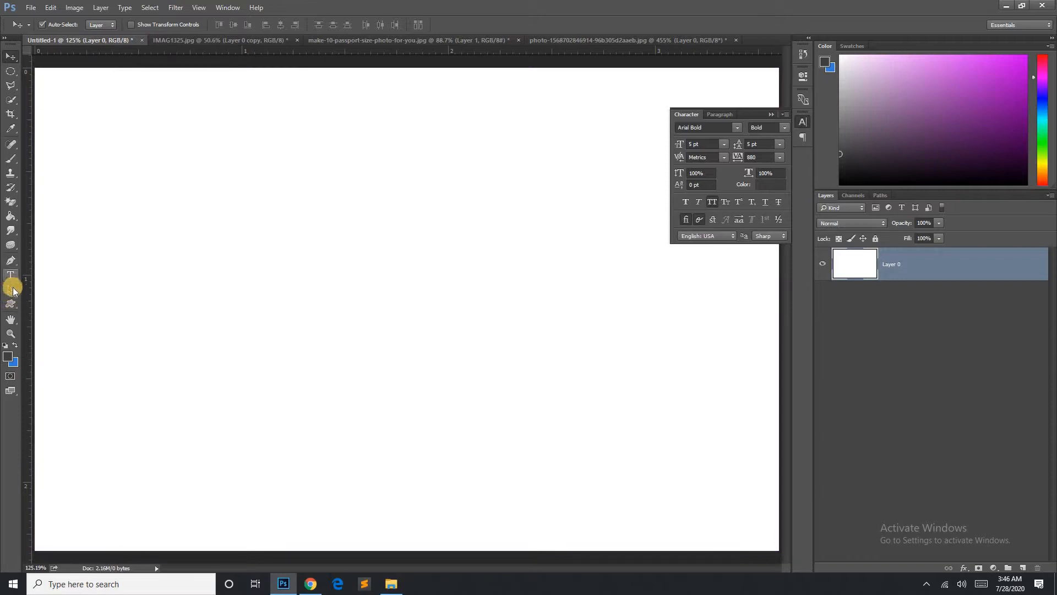
- Draw a rectangle shape about 374 × 287 px with a red 1.33 pt stroke on a new layer and fill it light orange
left_click_drag(11, 291, 55, 306)
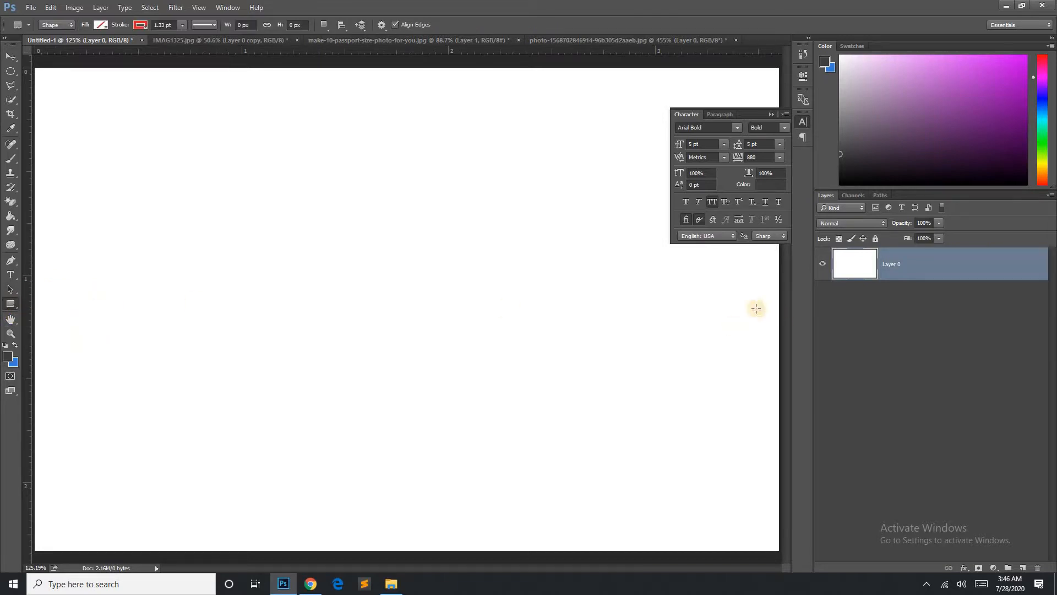
left_click(1023, 569)
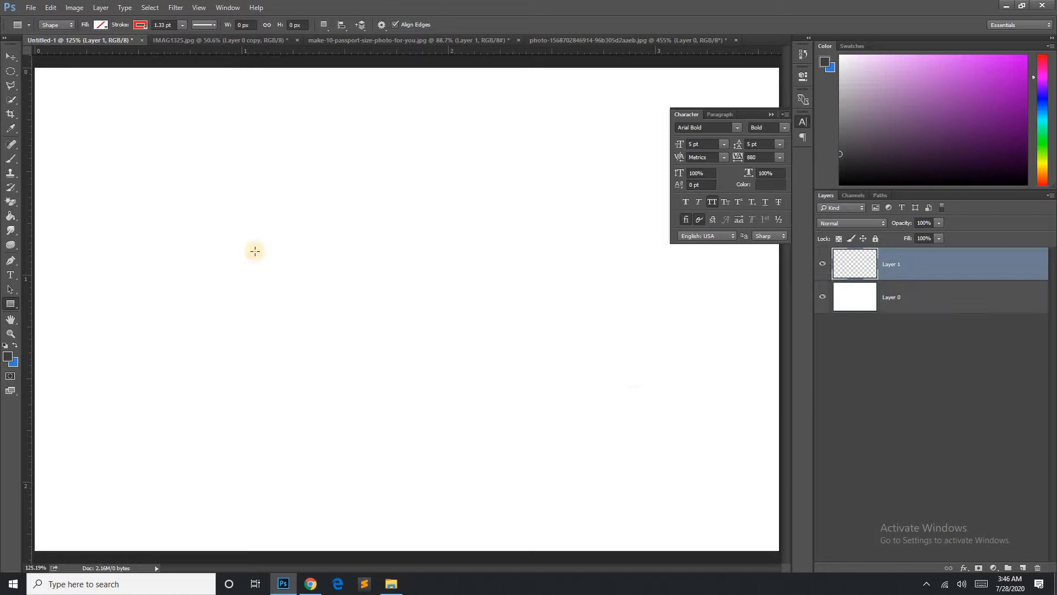
left_click_drag(124, 142, 382, 341)
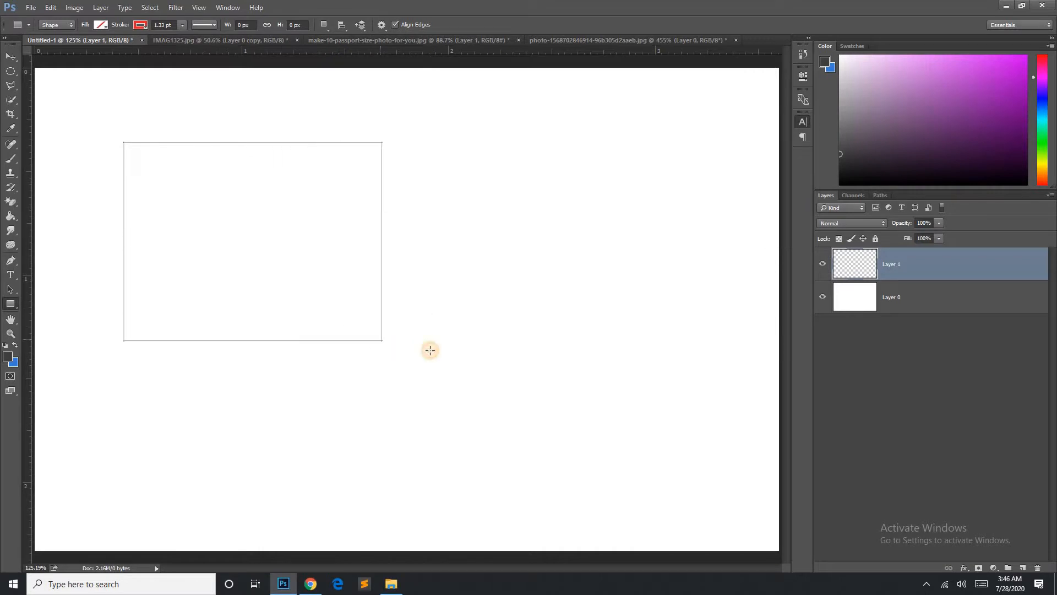
left_click(102, 24)
left_click(62, 101)
left_click(60, 106)
left_click(53, 106)
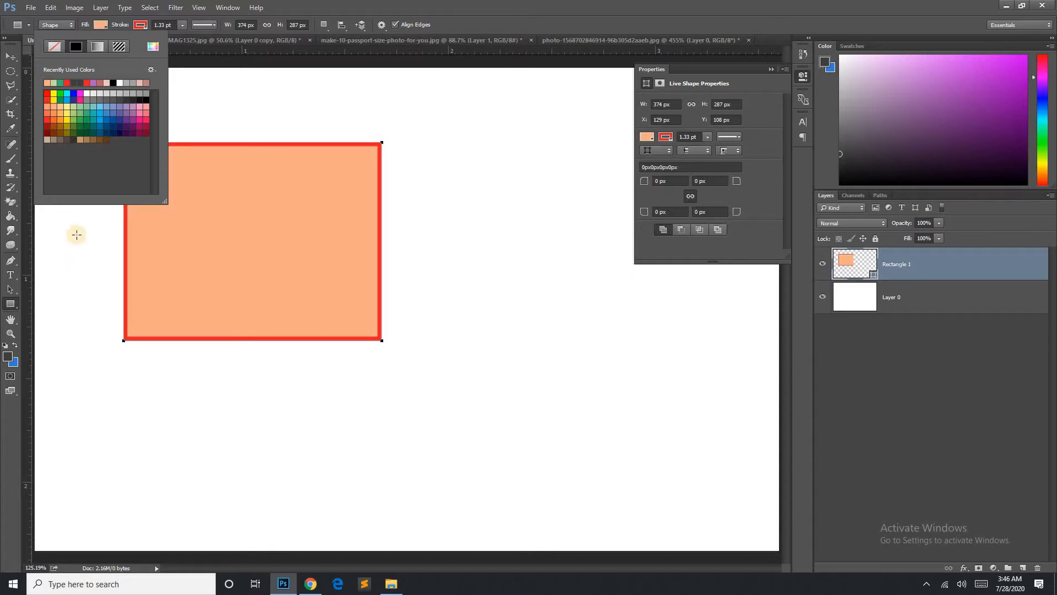
- Make a rectangular marquee selection over the orange rectangle's right half and try to delete the selected part of the shape layer
left_click(11, 305)
left_click(11, 71)
left_click(55, 70)
left_click_drag(248, 114, 509, 373)
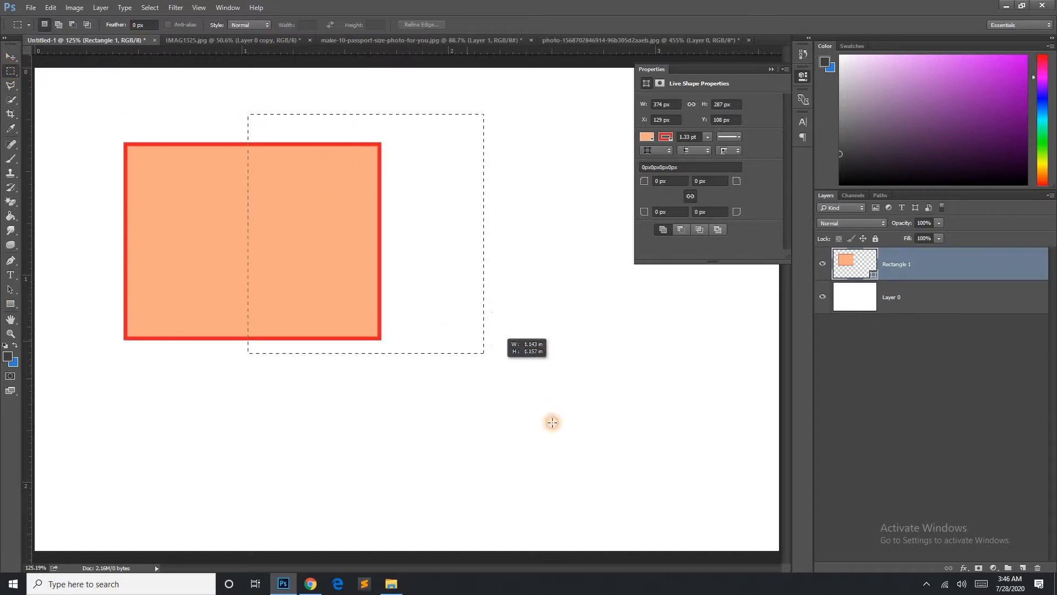
key("Delete")
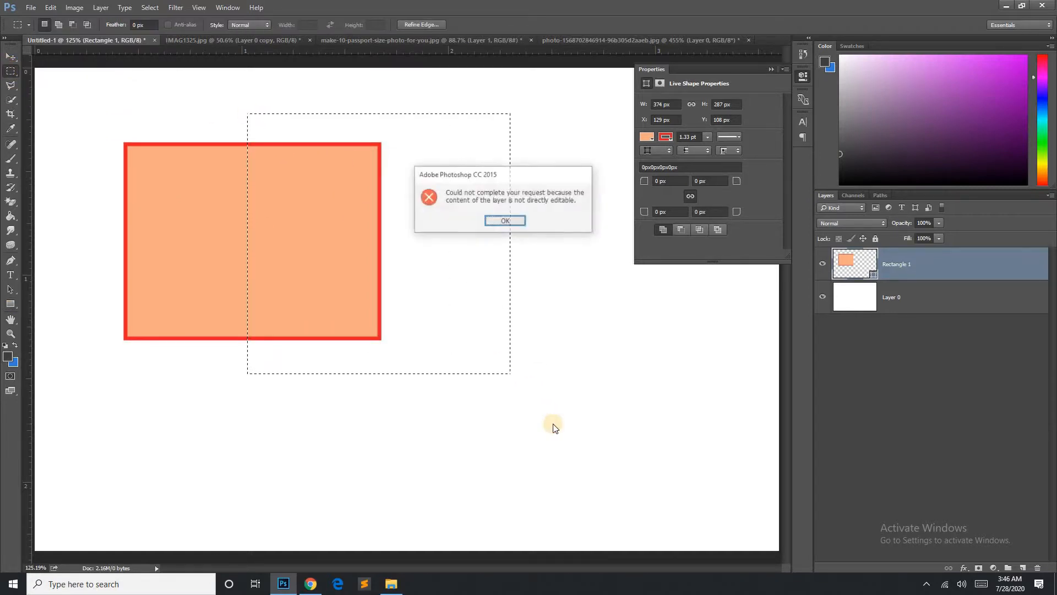
left_click(495, 222)
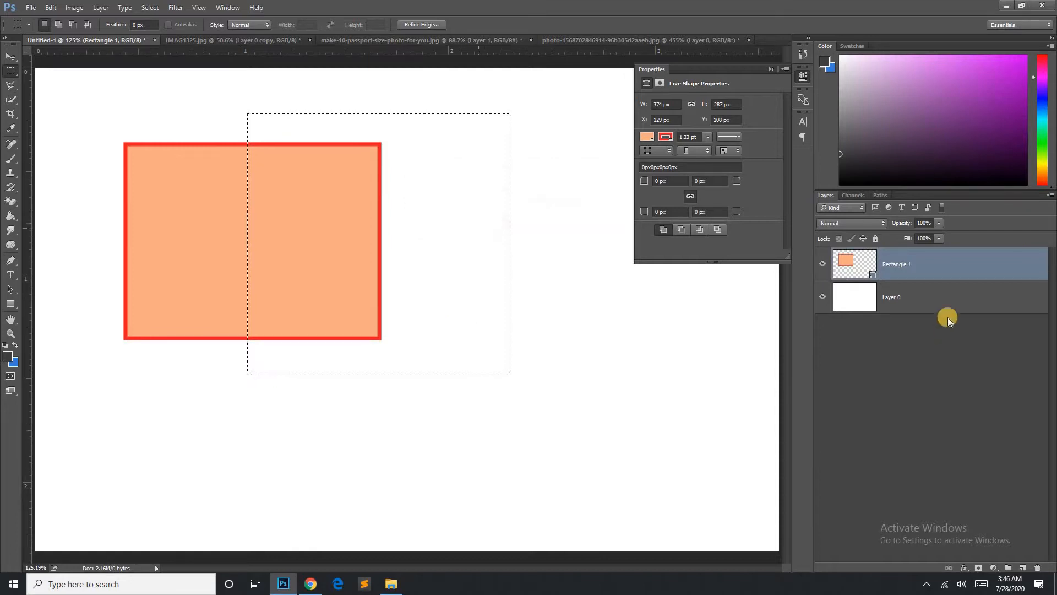
- Rasterize the orange rectangle's layer, delete its selected right part, and undo back to the live shape without the selection
right_click(953, 273)
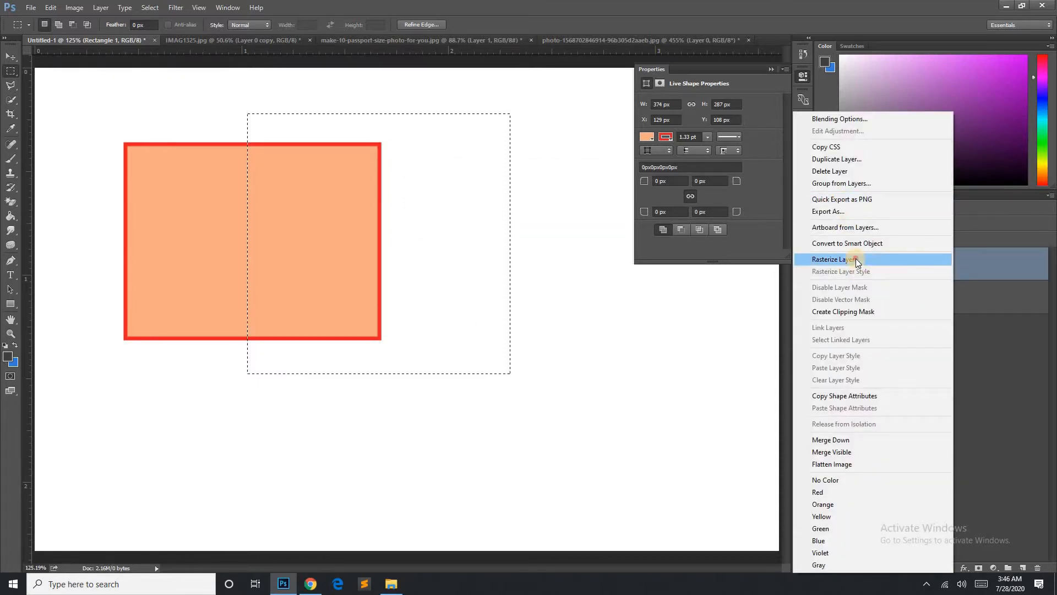
left_click(856, 259)
key("Delete")
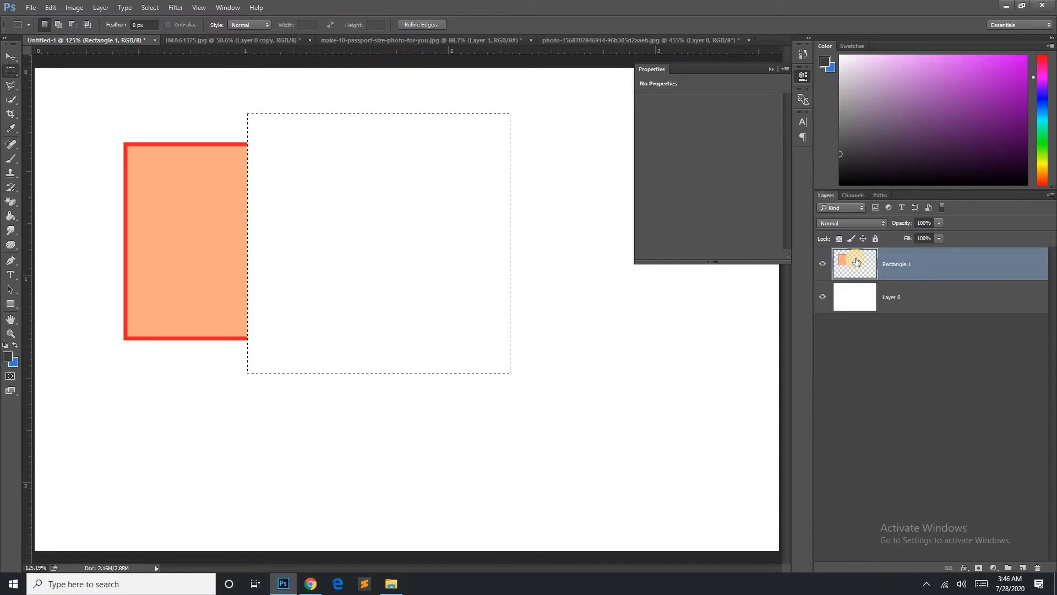
key("ctrl+alt+z")
key("ctrl+alt+z")
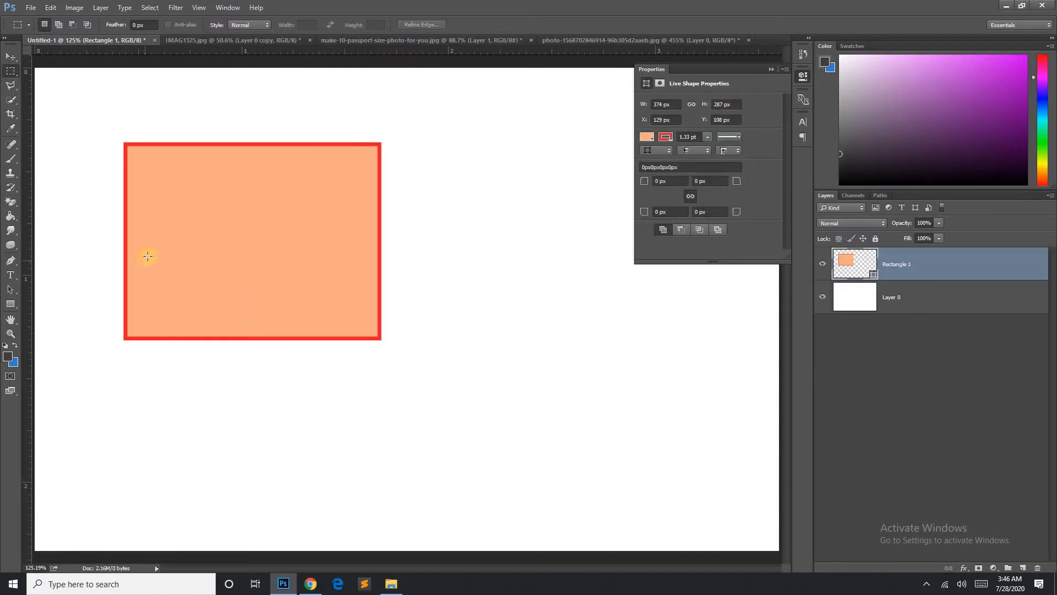
- Draw three more rectangle shapes: about 284 × 284 px beside the first, 265 × 122 px below, and 176 × 176 px beside that
left_click(15, 307)
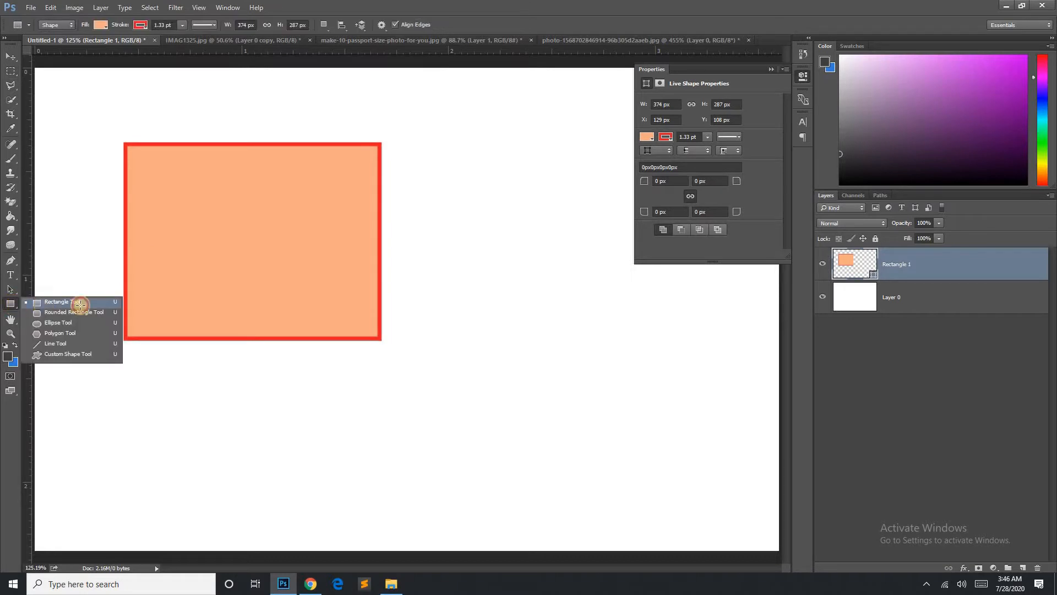
left_click(61, 300)
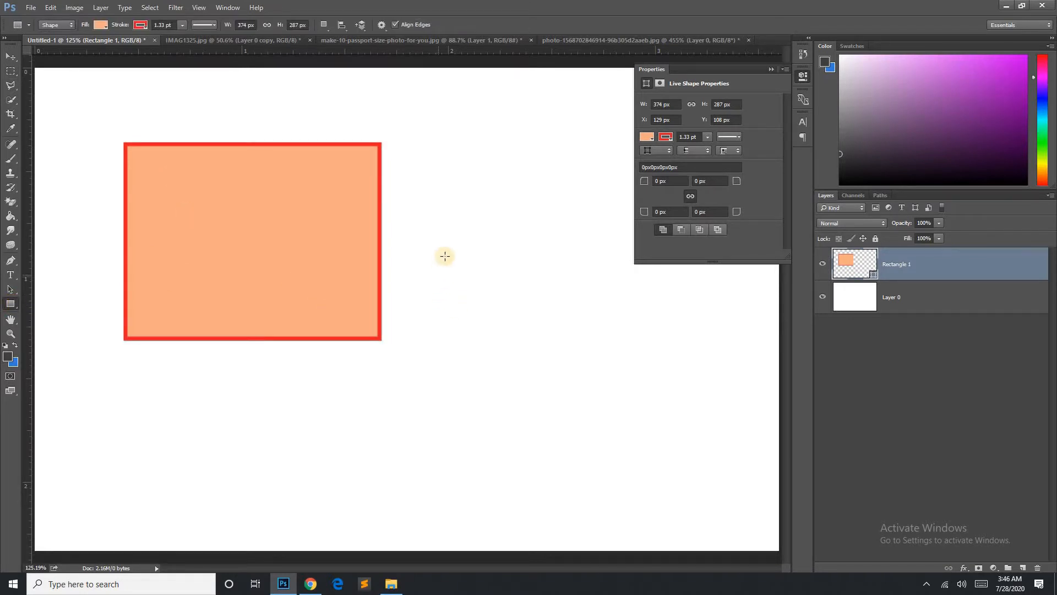
left_click_drag(410, 146, 604, 364)
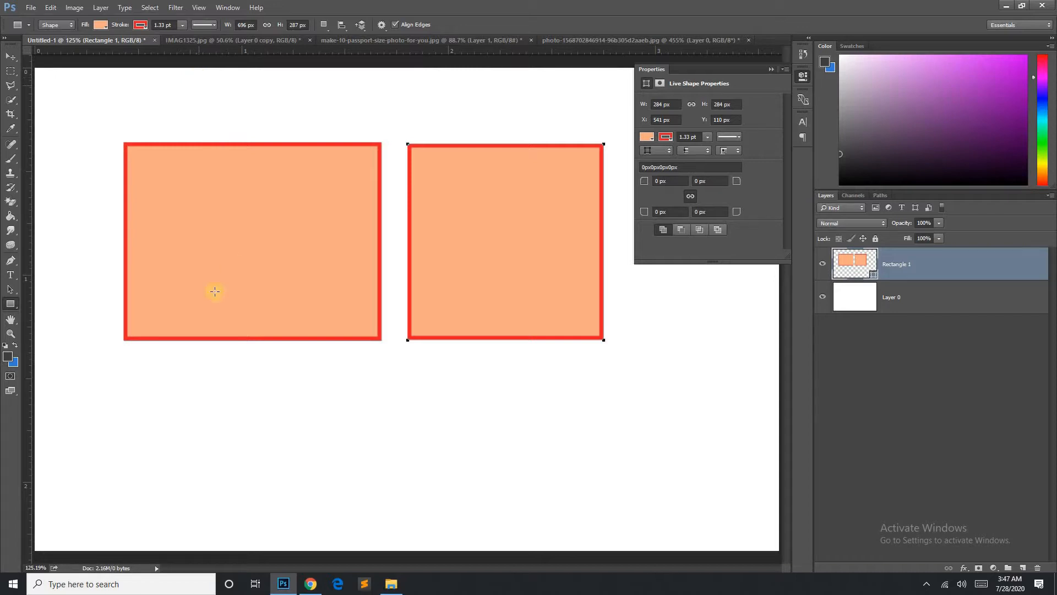
left_click_drag(263, 373, 445, 457)
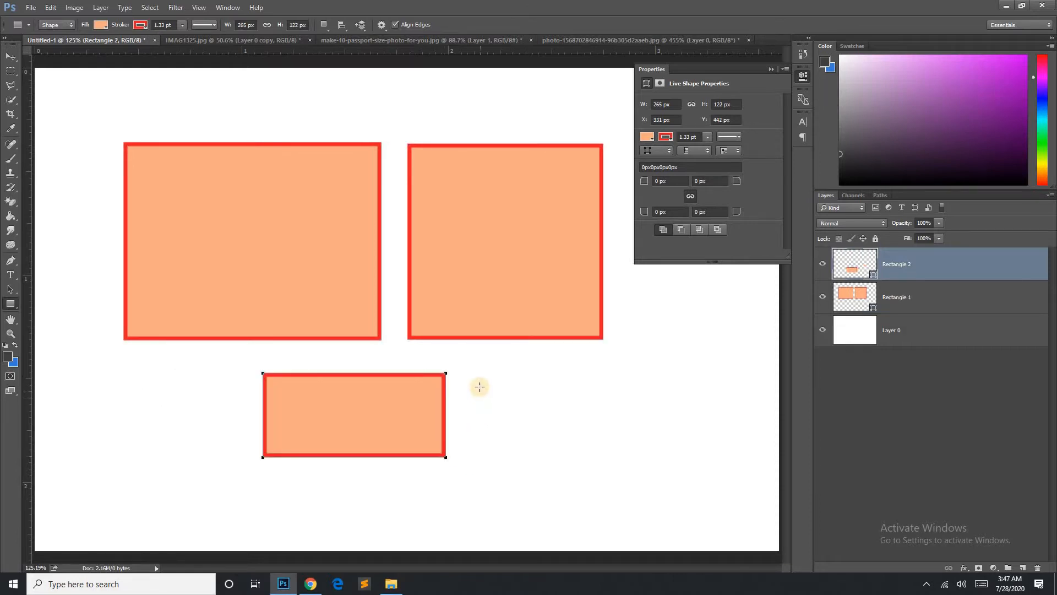
left_click_drag(480, 385, 602, 504)
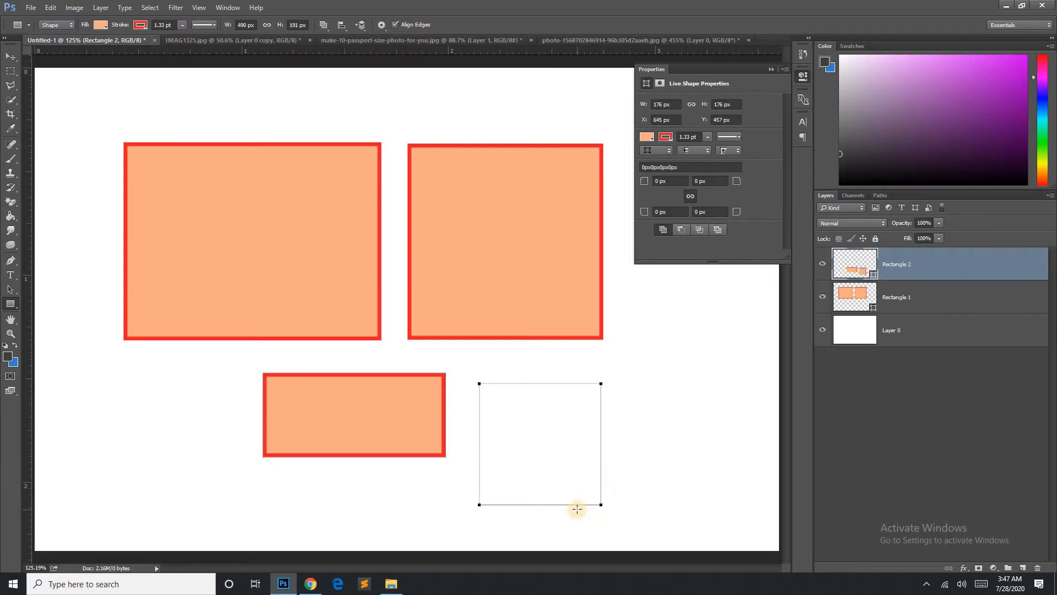
- Delete all the rectangle shapes and their layers, leaving only the blank Layer 0
left_click(953, 301, "shift")
key("ctrl+e")
left_click(839, 278)
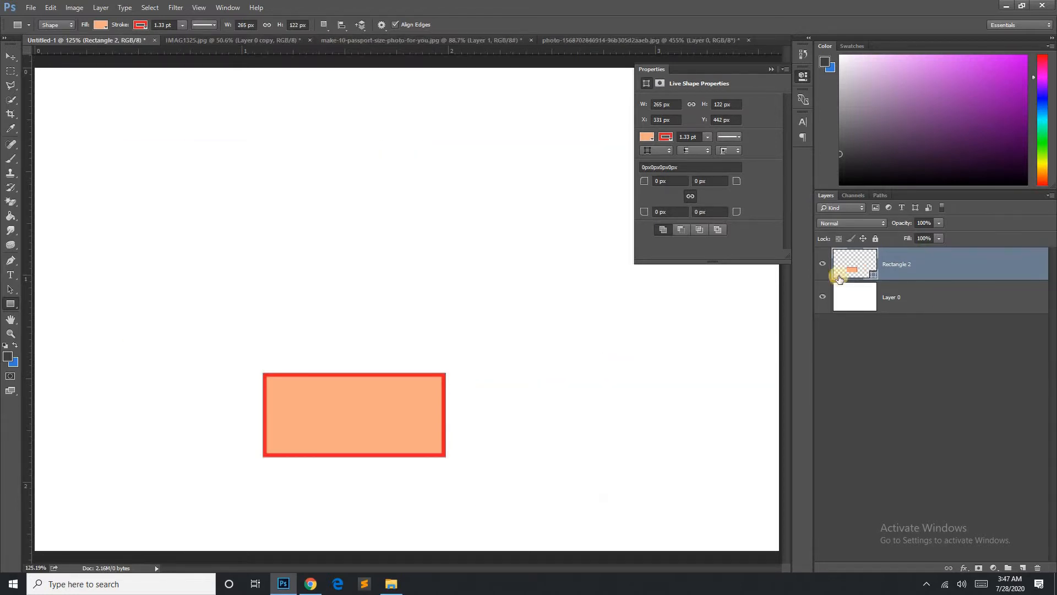
key("Delete")
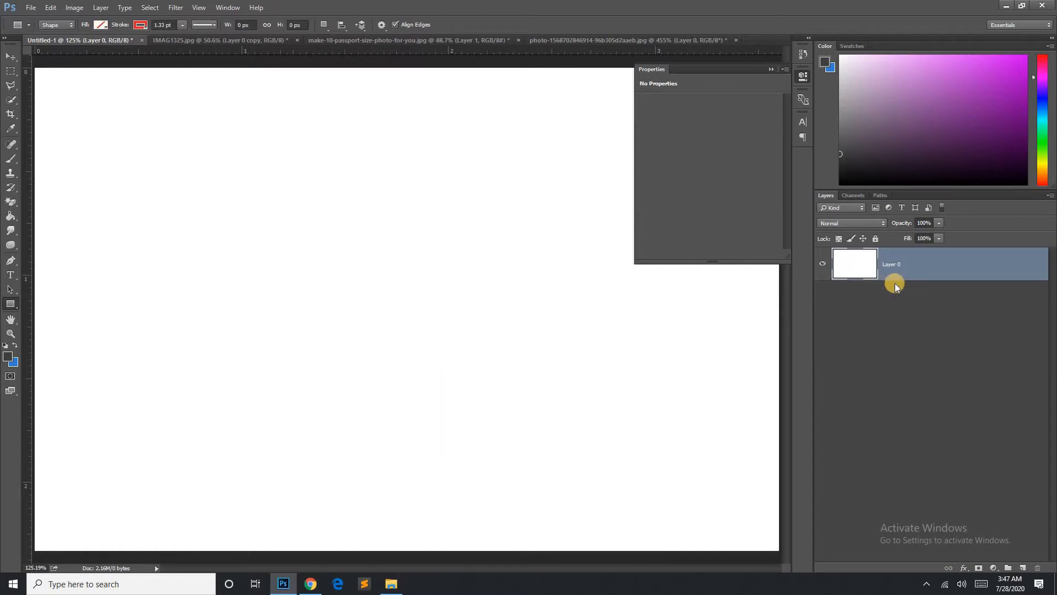
- Create a 300 × 300 px rounded rectangle with 10 px corner radii, no fill and a red 1.33 pt stroke
right_click(10, 304)
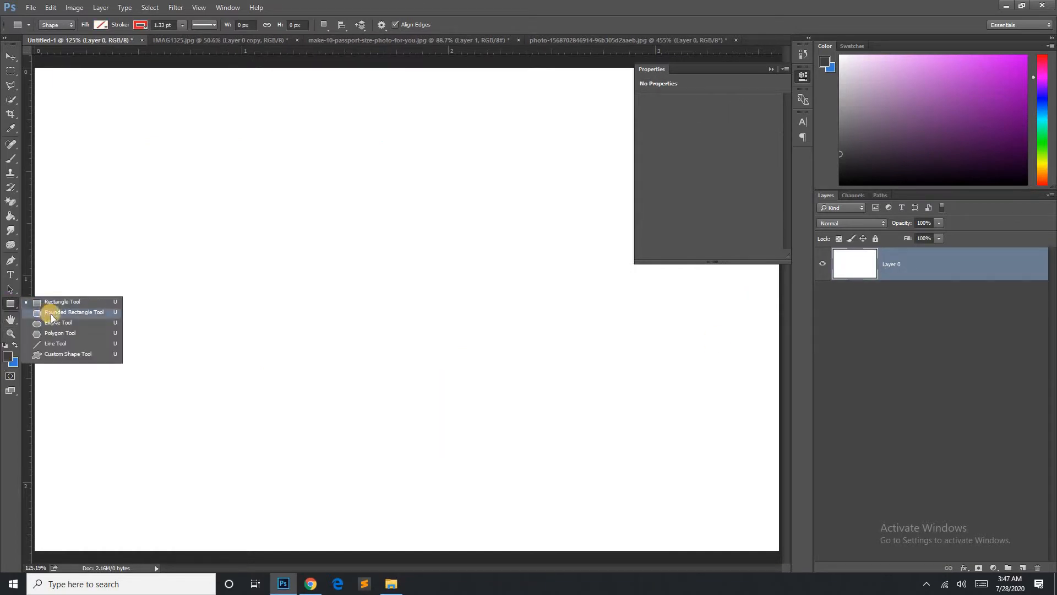
left_click(81, 312)
left_click(224, 281)
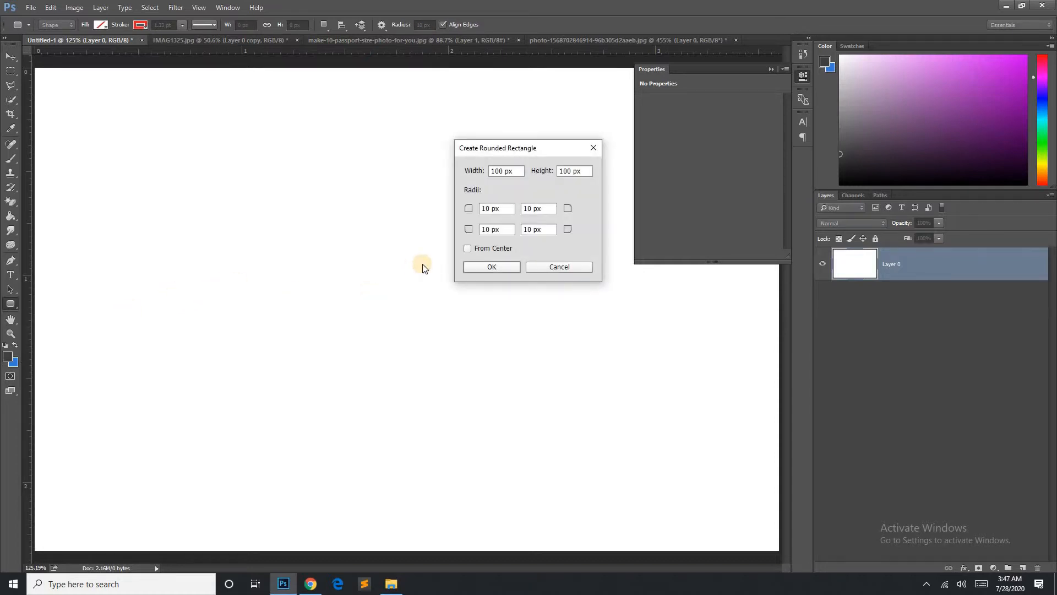
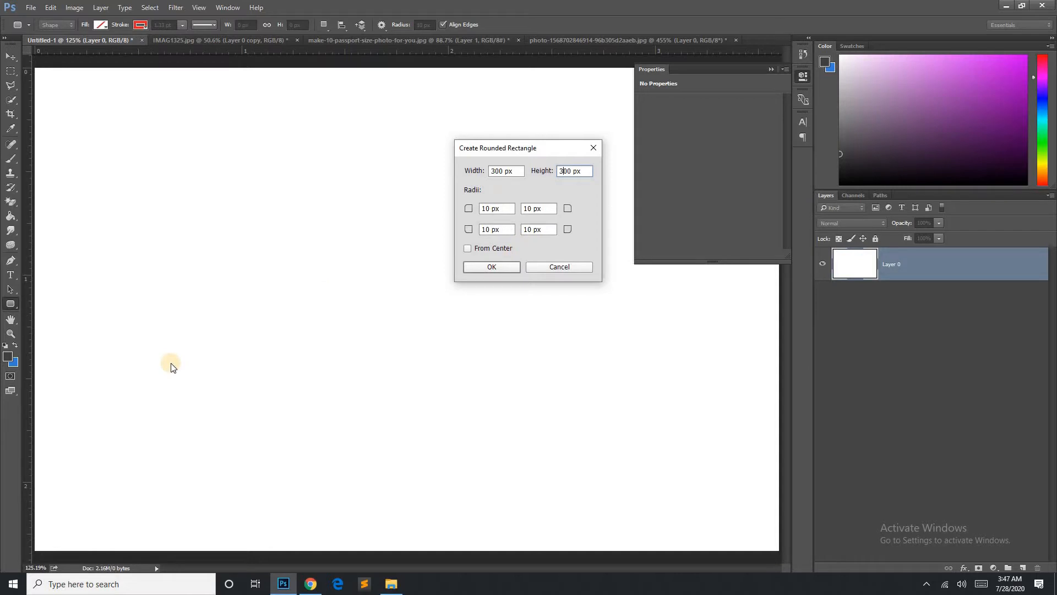
left_click(498, 269)
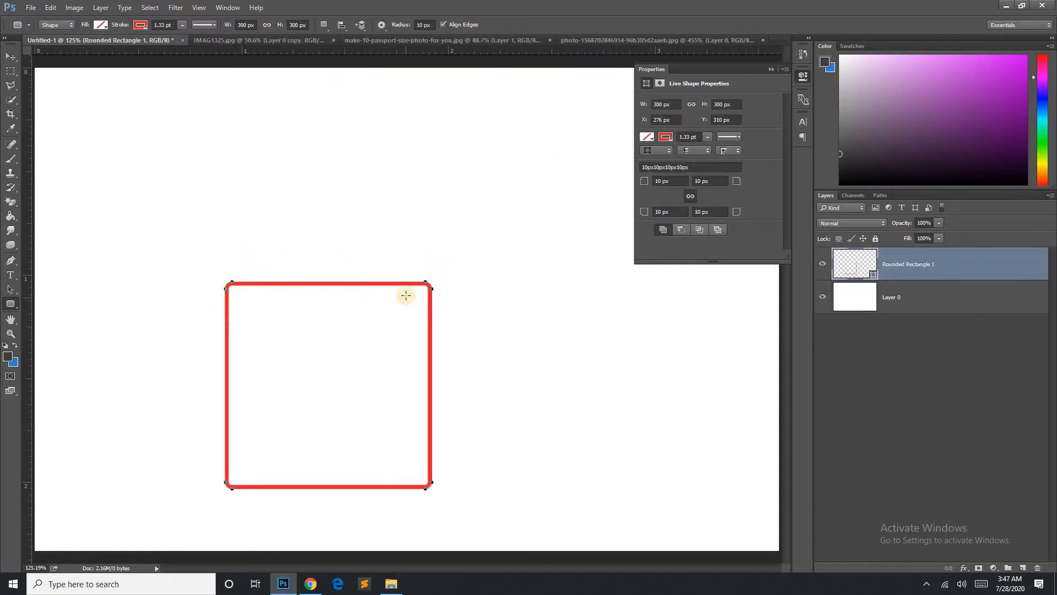
- Set the corner radius to 50 px and draw a rounded square about 241 × 241 px above and right of the first
left_click(424, 24)
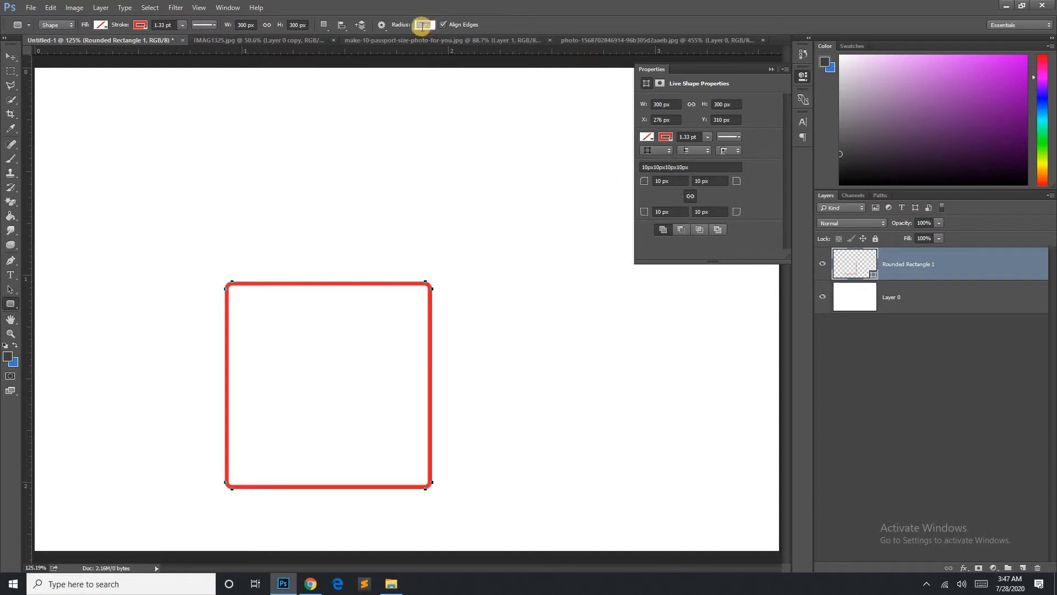
double_click(416, 25)
left_click_drag(428, 94, 602, 299)
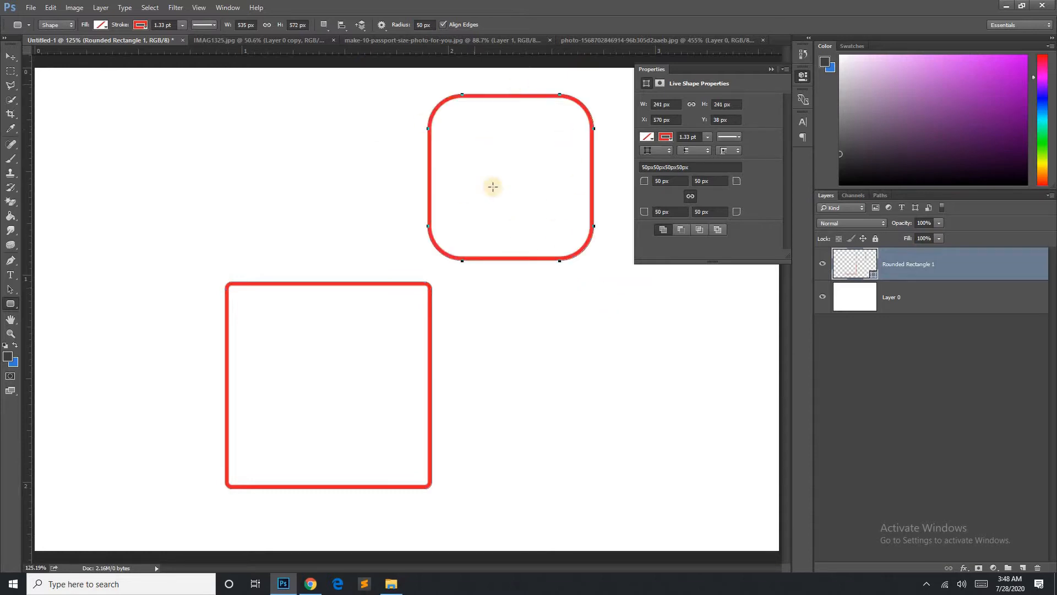
- Fill both rounded rectangles with green
left_click(102, 24)
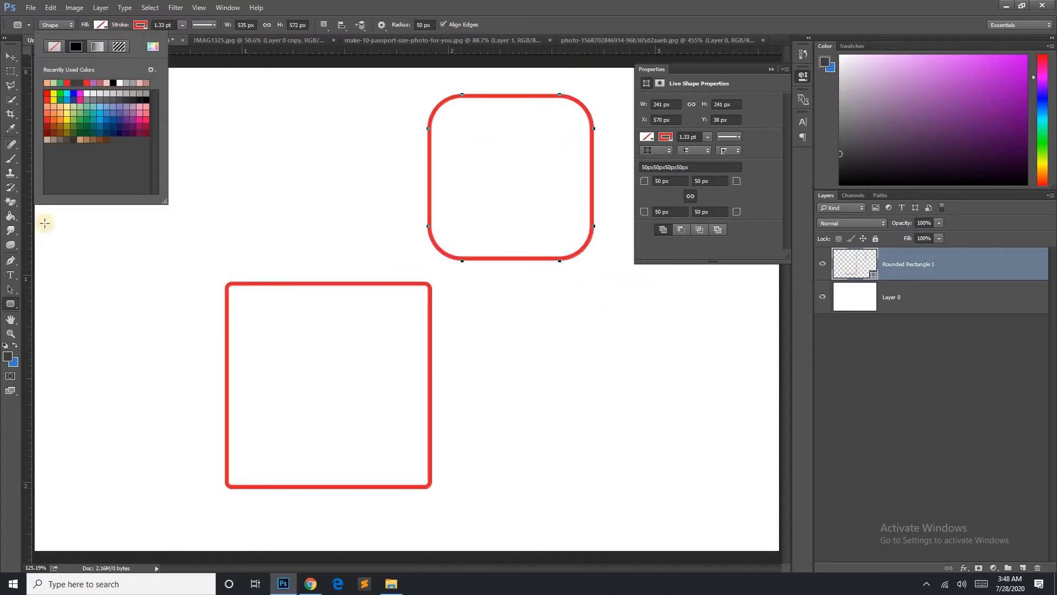
left_click(80, 113)
left_click(14, 307)
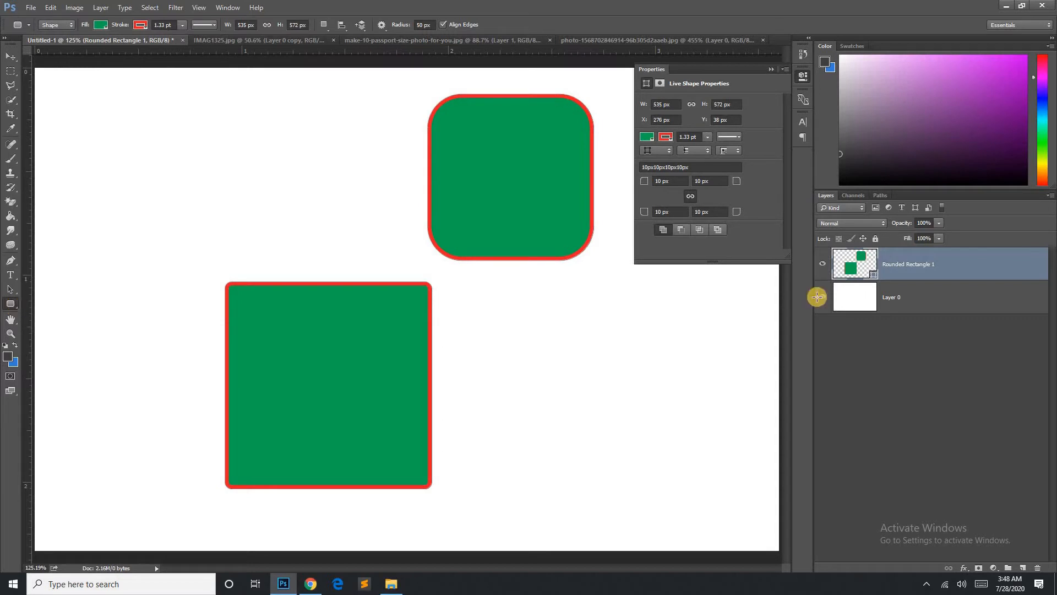
- Delete the rounded rectangle layer so that only Layer 0 remains
key("Delete")
right_click(904, 263)
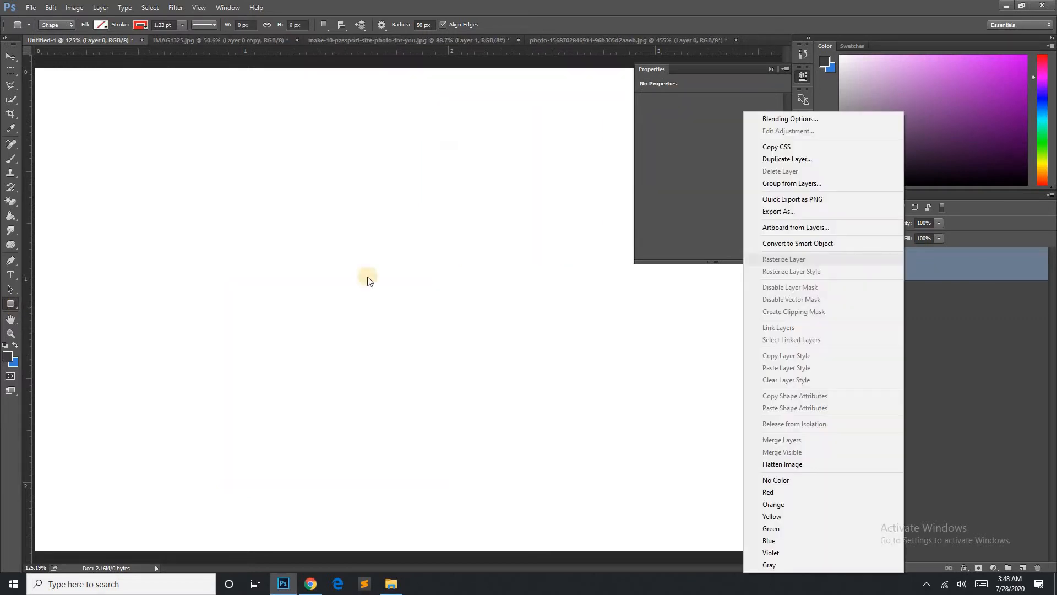
left_click(12, 306)
- Create a 100 × 100 px circle with the Ellipse tool, with no fill and a red 1.33 pt stroke
right_click(12, 306)
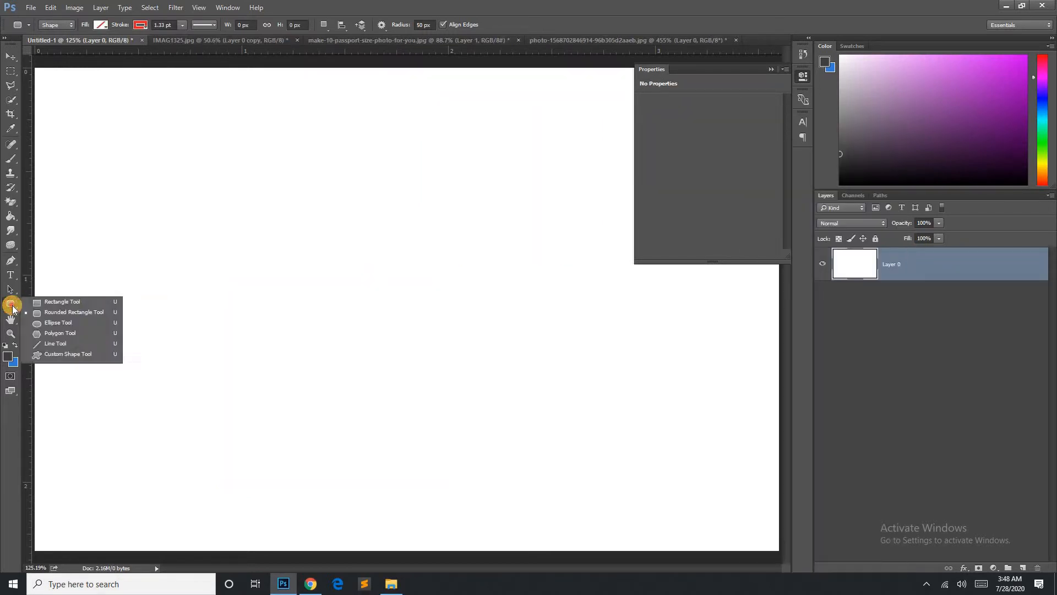
left_click(57, 323)
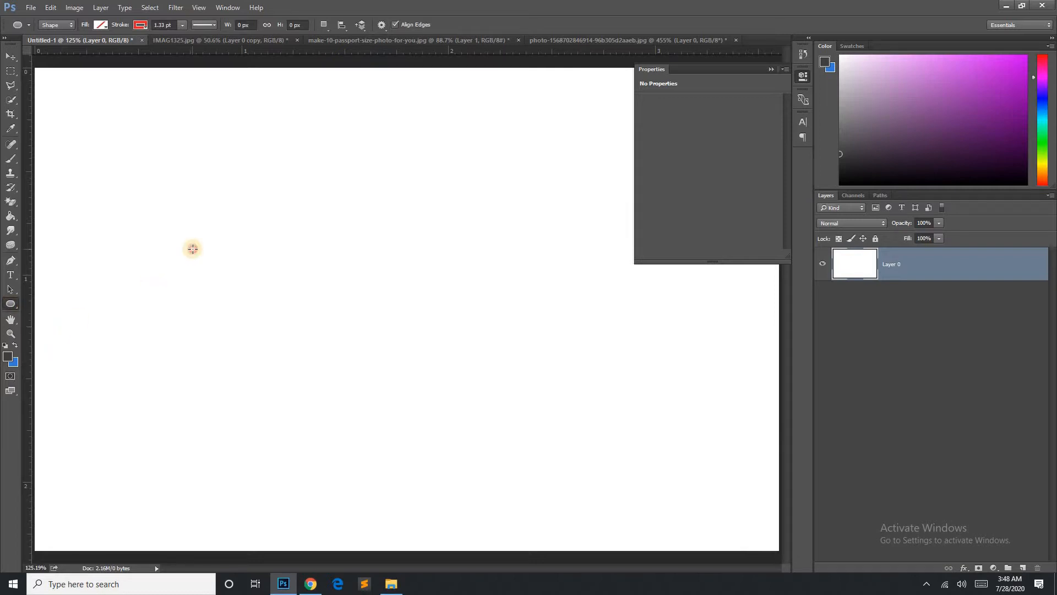
left_click(248, 238)
left_click(492, 227)
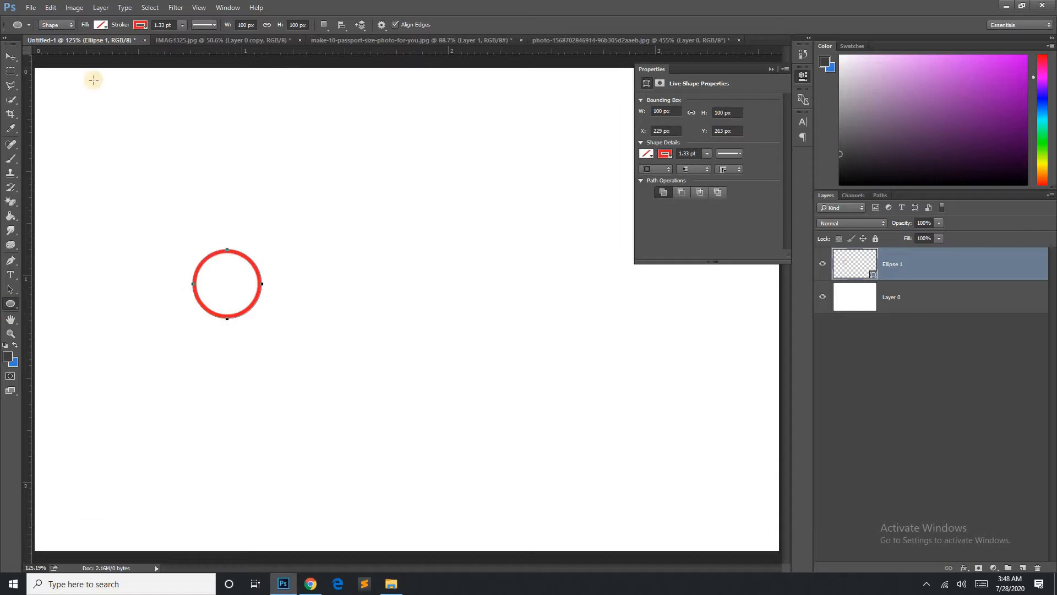
- Fill the circle with dark blue and change its stroke colour to light orange
left_click(101, 25)
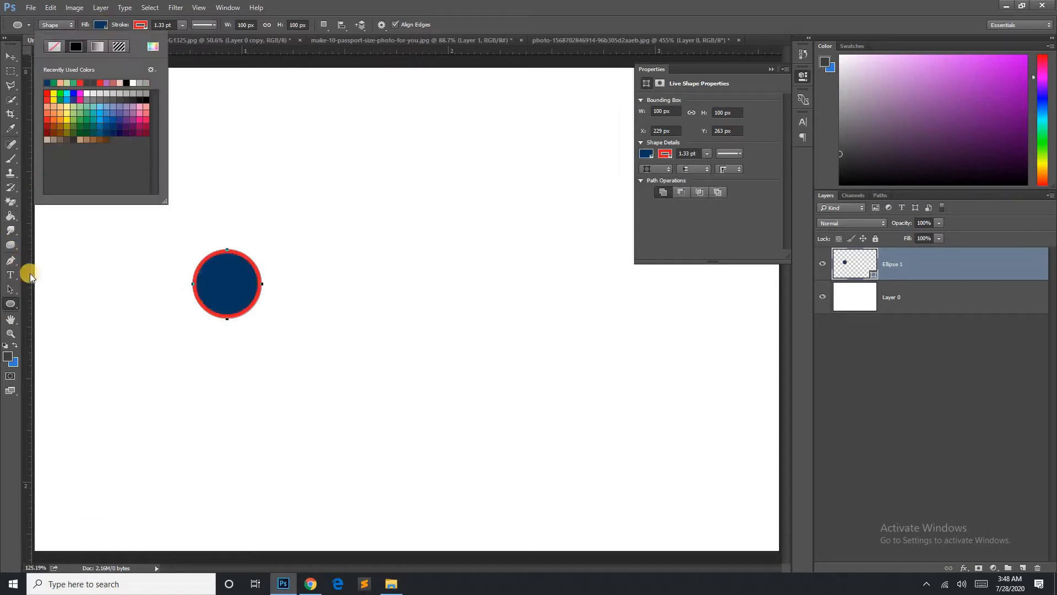
left_click(139, 24)
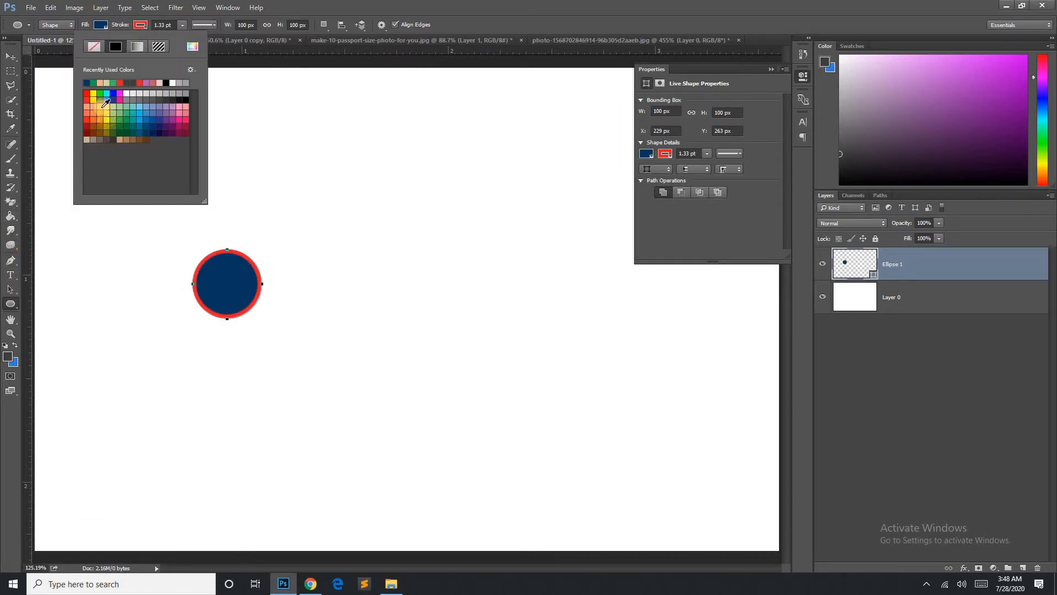
left_click(104, 104)
left_click(95, 104)
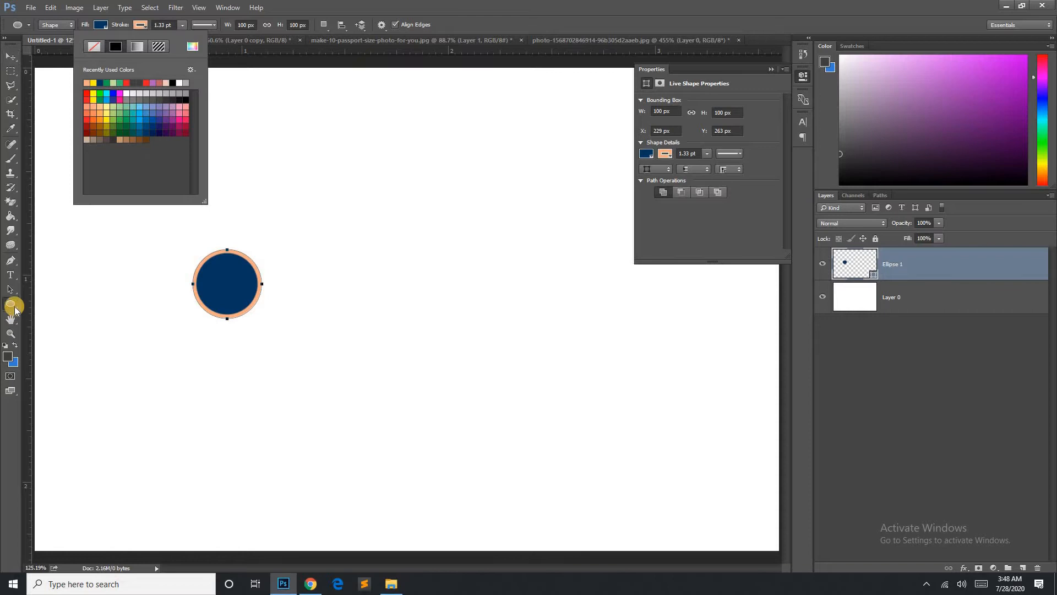
- Draw a large and a small six-sided polygon with the Polygon tool on the circle's shape layer
left_click(11, 304)
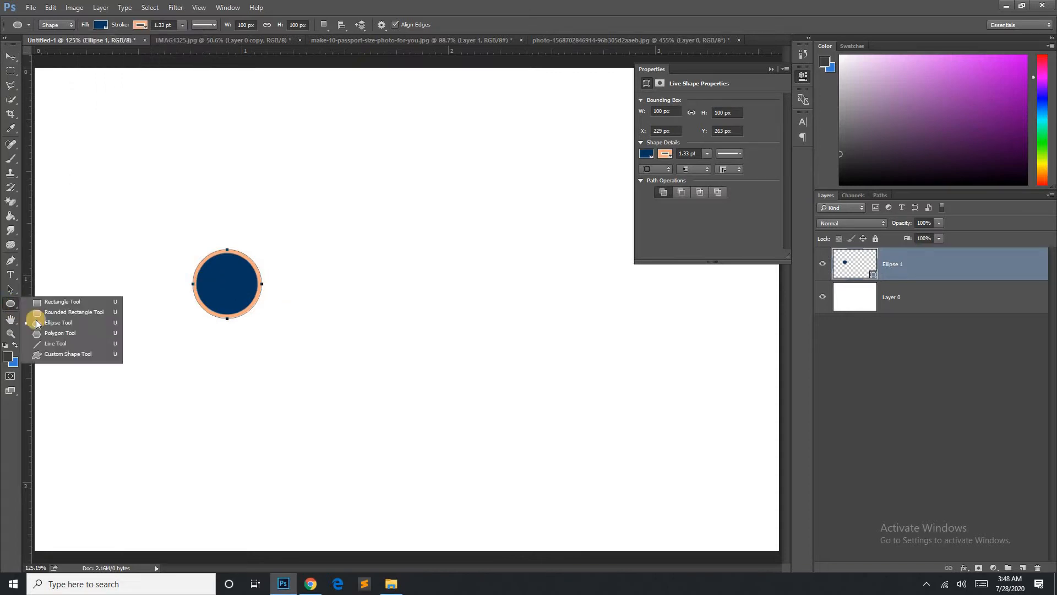
left_click(75, 336)
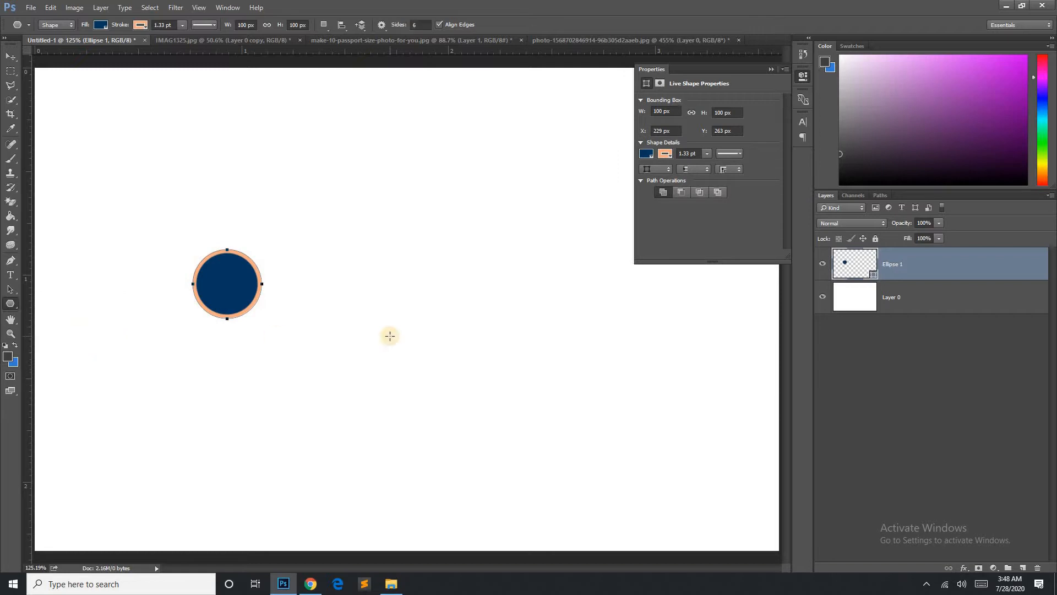
mouse_move(367, 282)
left_mouse_down()
mouse_move(479, 413)
mouse_move(399, 288)
mouse_move(499, 438)
left_mouse_up()
mouse_move(328, 203)
left_mouse_down()
mouse_move(470, 356)
mouse_move(484, 309)
mouse_move(387, 188)
left_mouse_up()
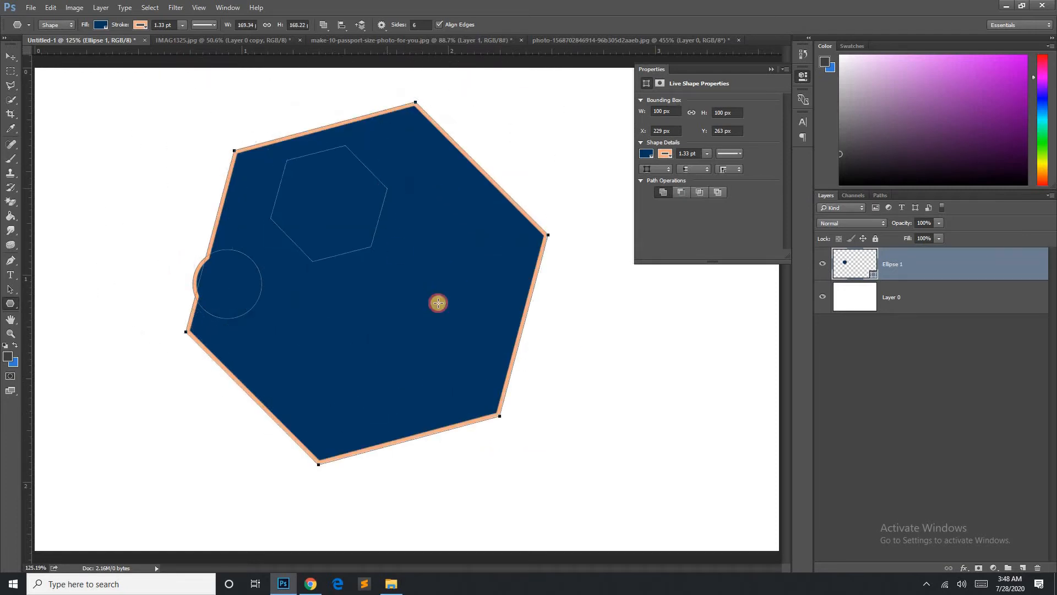
- Undo the hexagons, the circle's fill and stroke changes, and the circle itself
key("ctrl+alt+z")
key("ctrl+alt+z")
key("ctrl+alt+z")
key("ctrl+alt+z")
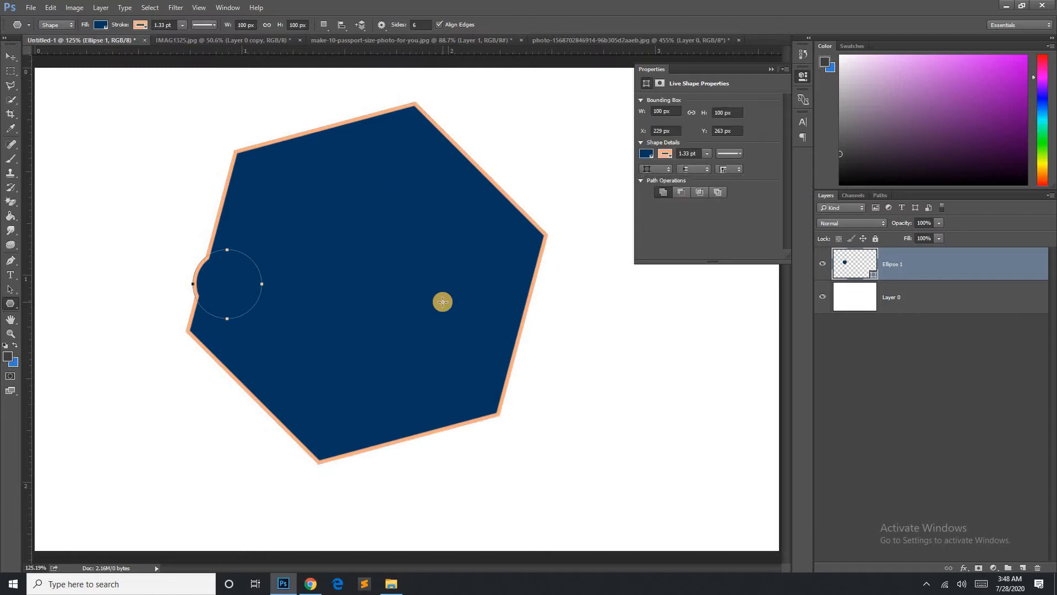
key("ctrl+alt+z")
key("ctrl+alt+z")
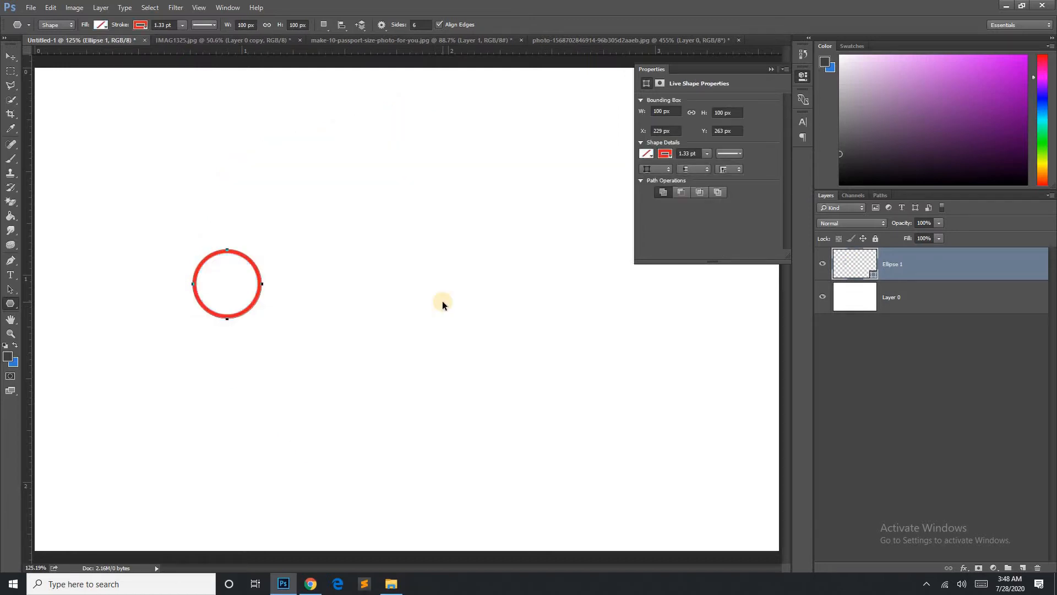
- Create a 100 × 100 px three-sided polygon and a 98.69 × 98.88 px six-sided polygon, both unfilled with a red stroke
right_click(10, 303)
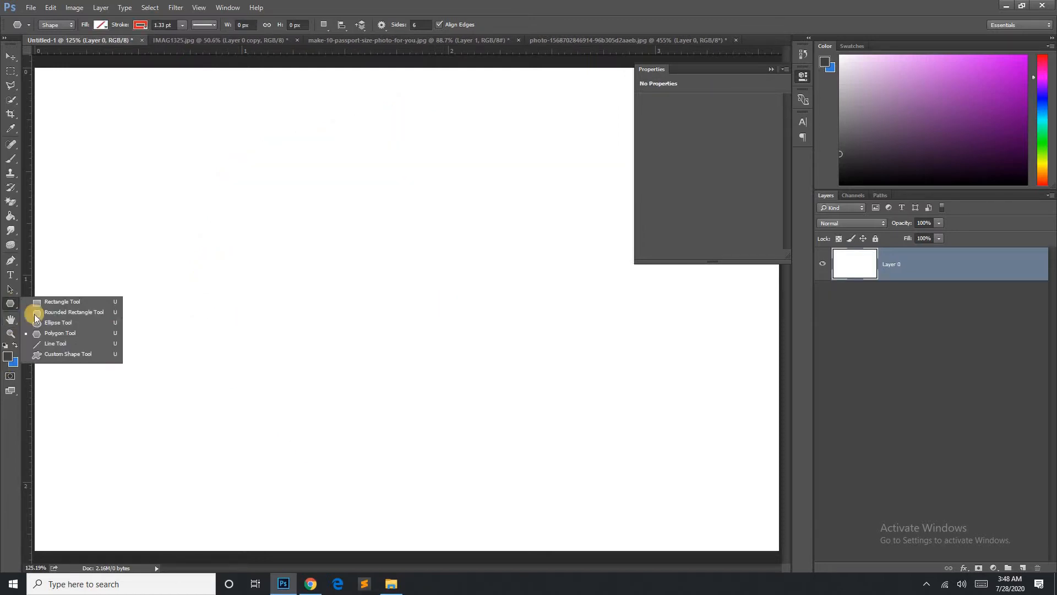
left_click(78, 334)
left_click(337, 286)
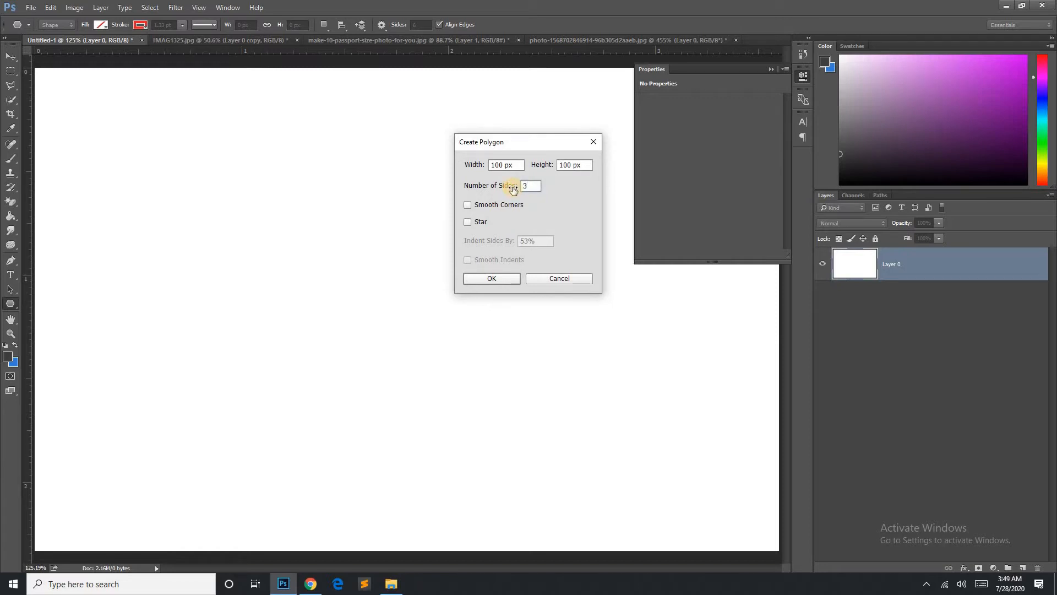
left_click(497, 279)
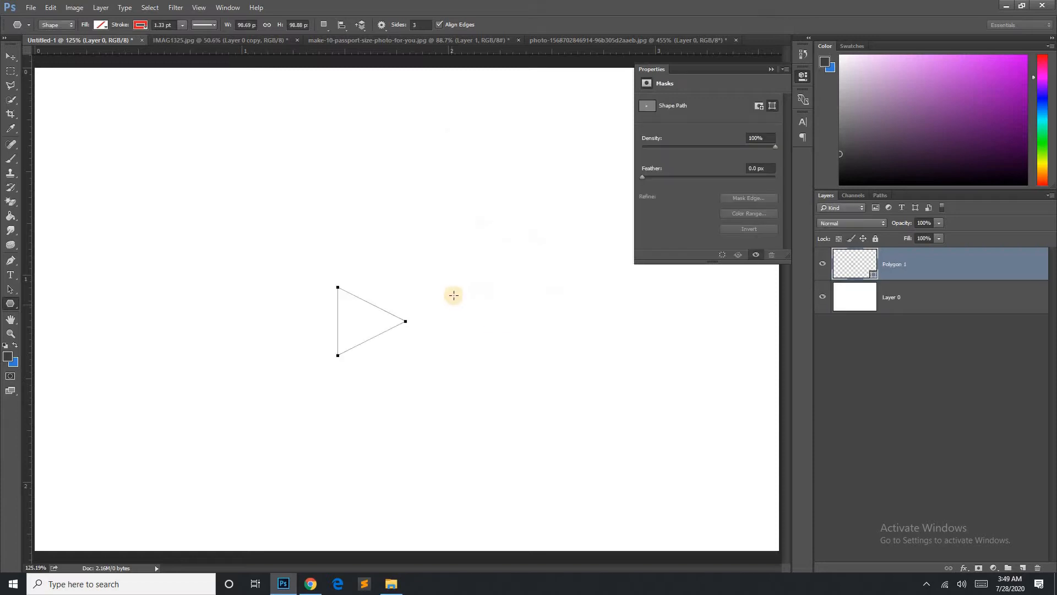
left_click(274, 307)
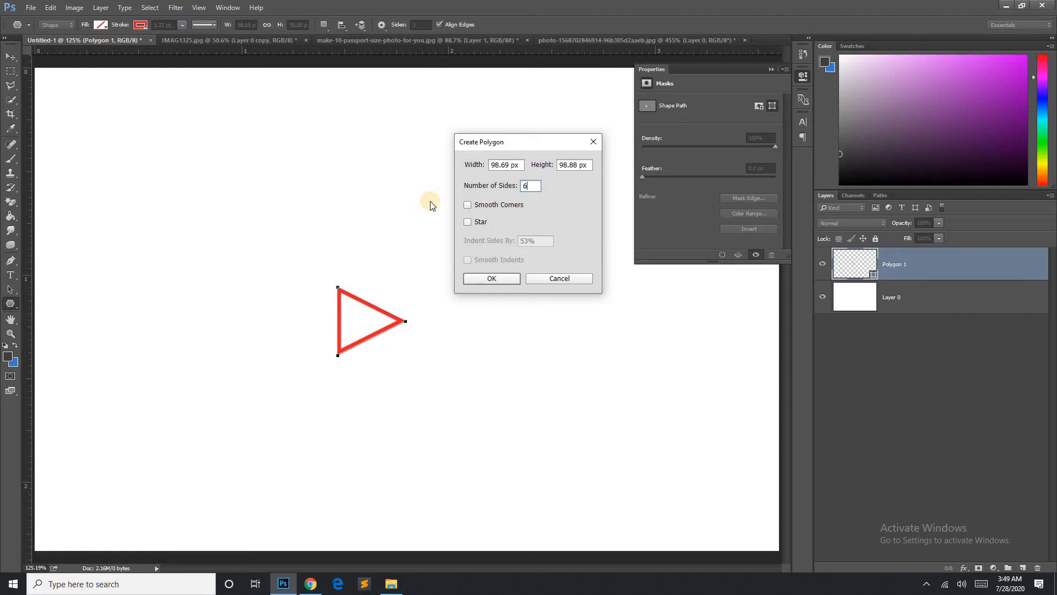
left_click(491, 280)
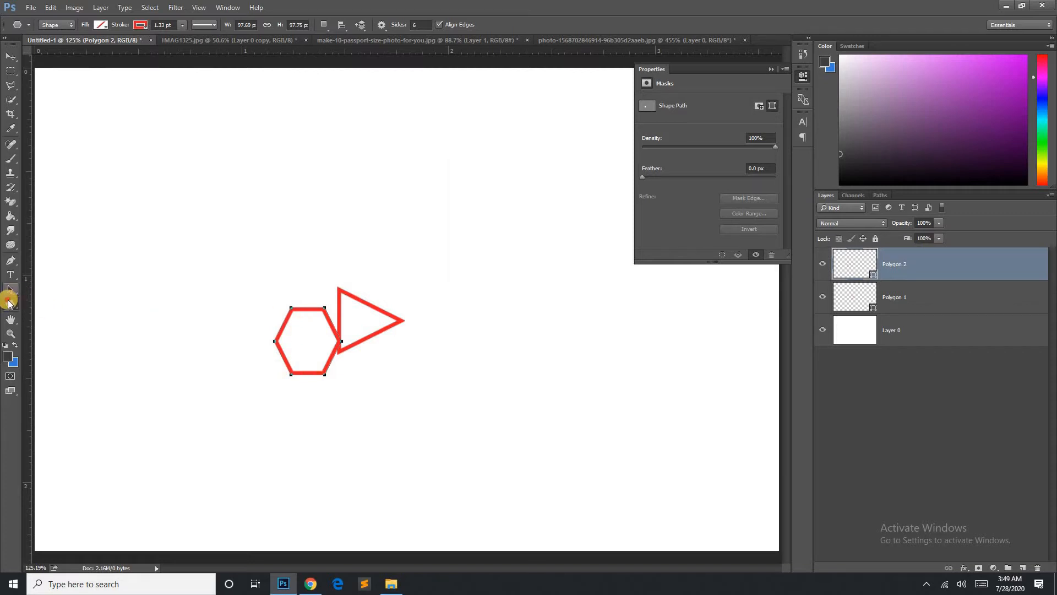
- Draw two near-horizontal lines about 355 px and 553 px long above the polygons with the Line tool
right_click(8, 303)
left_click(67, 344)
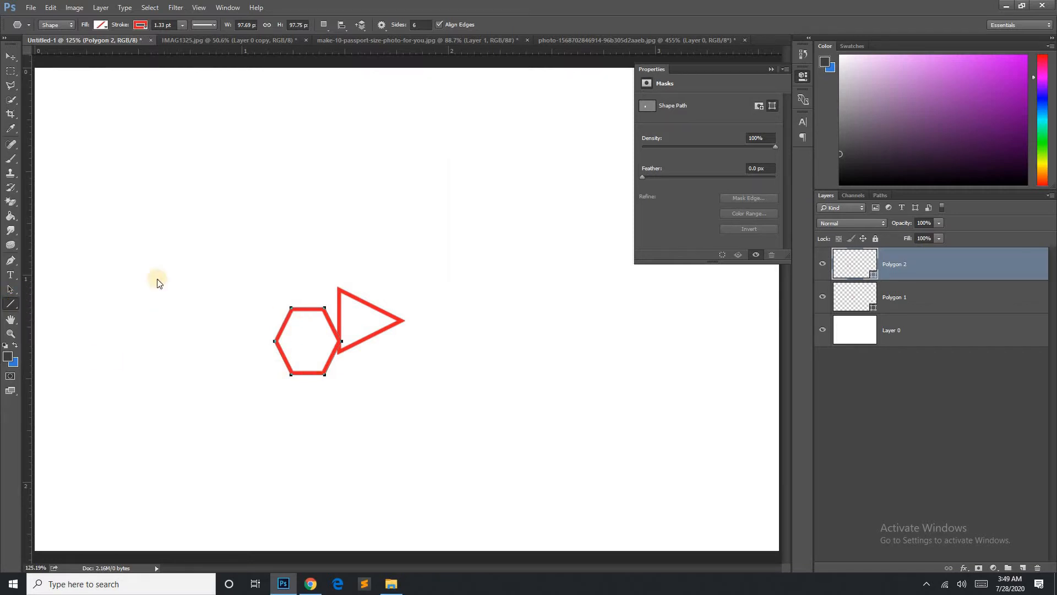
left_click_drag(194, 189, 439, 188)
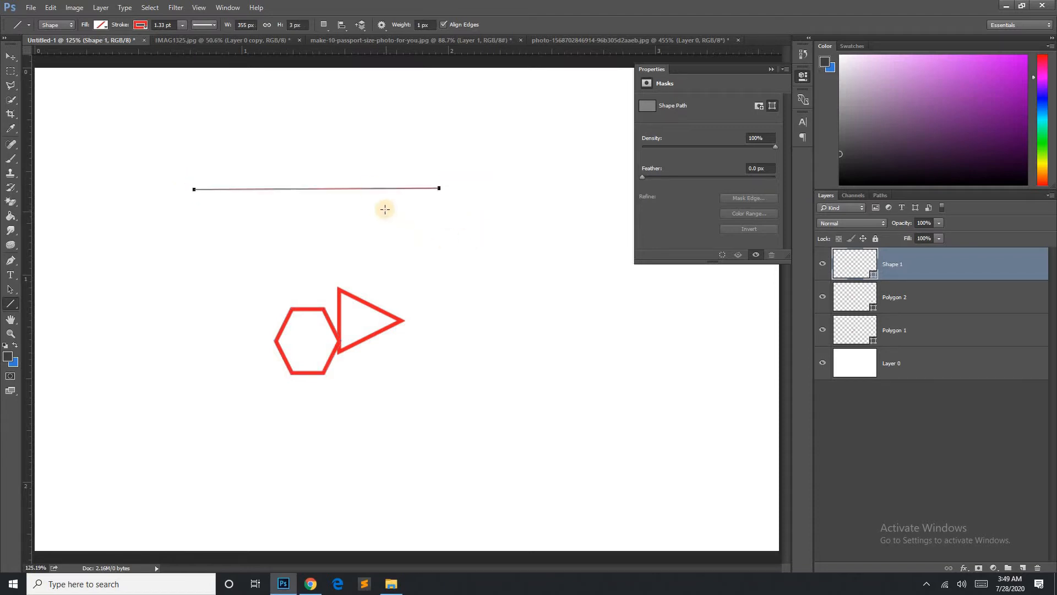
left_click_drag(212, 221, 417, 287)
mouse_move(225, 408)
left_mouse_down()
mouse_move(366, 292)
mouse_move(297, 262)
mouse_move(298, 241)
mouse_move(642, 224)
mouse_move(431, 236)
mouse_move(593, 237)
left_mouse_up()
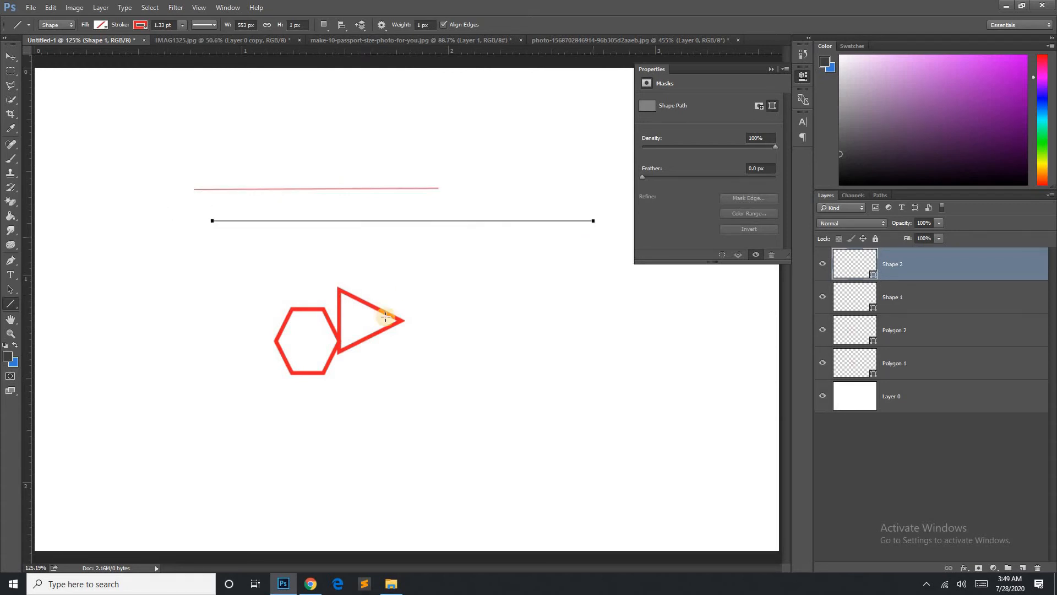
- Change the stroke colour of the longer line to yellow
left_click(149, 26)
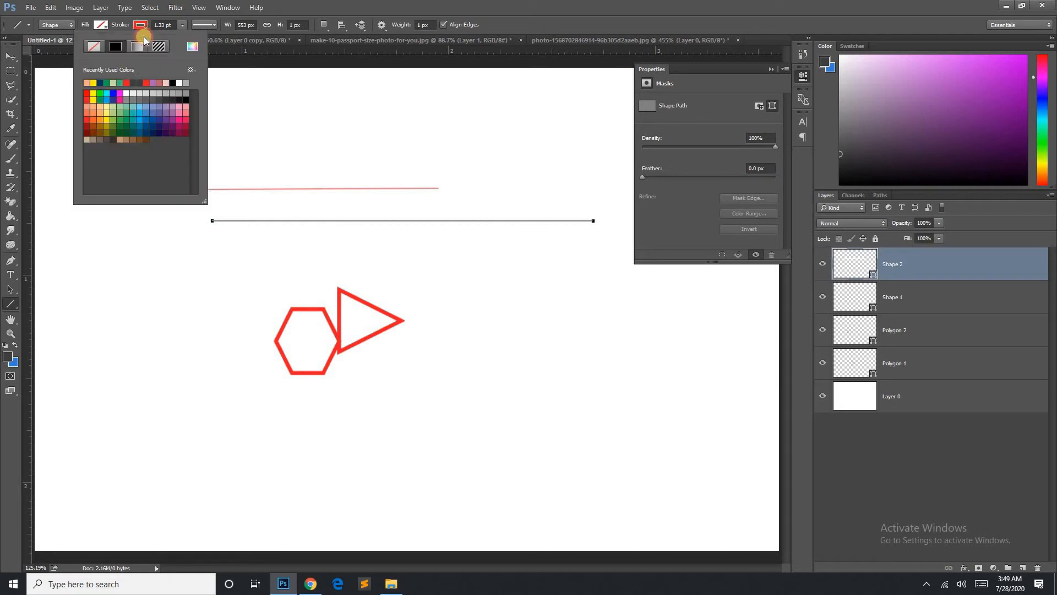
double_click(119, 110)
key("v")
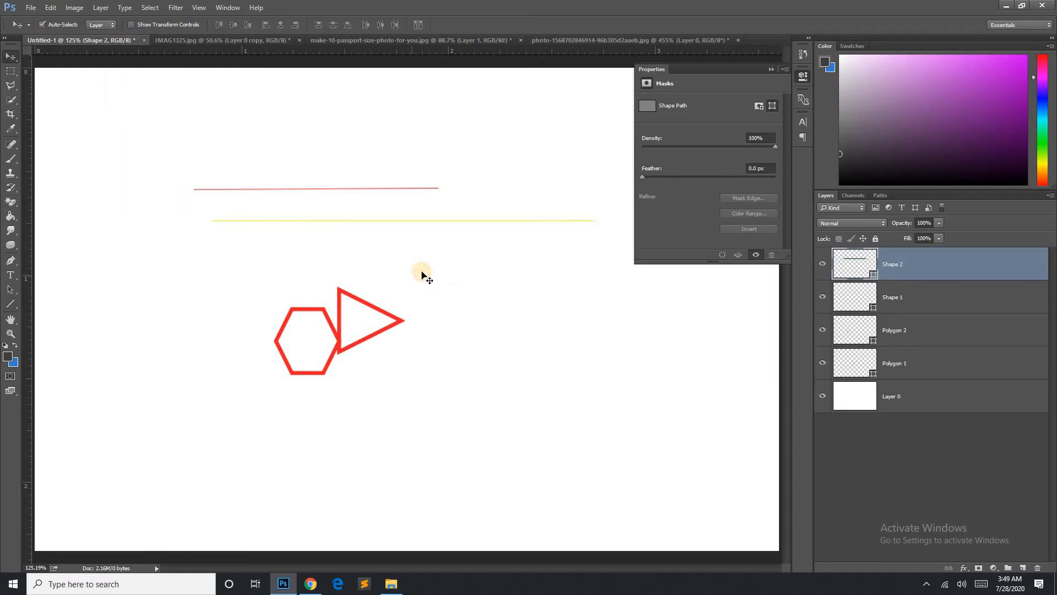
- Choose the rounded-square telephone handset as the shape for the Custom Shape tool
left_click(12, 302)
left_click(58, 351)
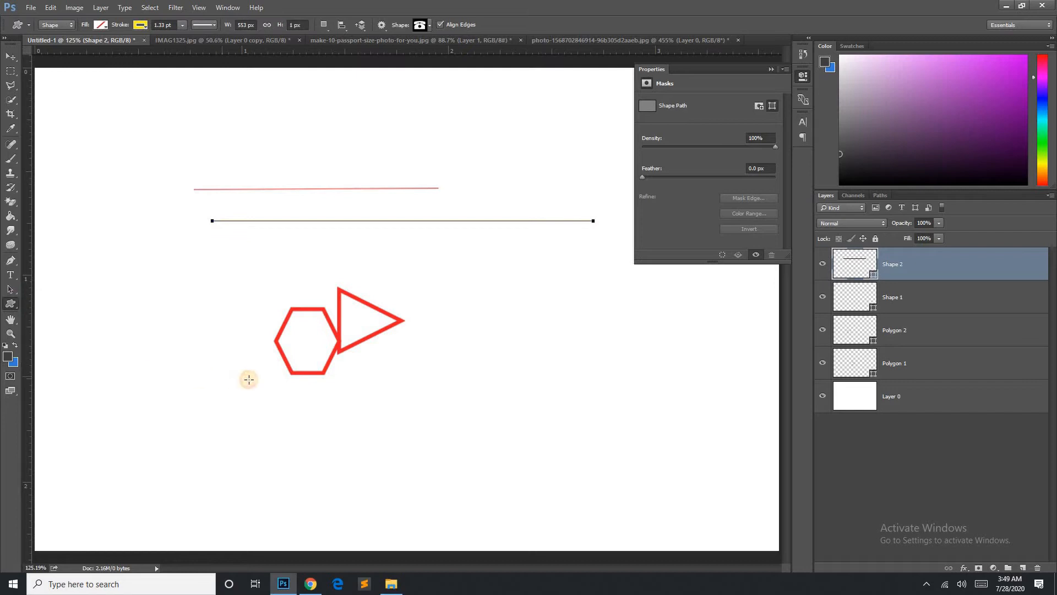
left_click(425, 25)
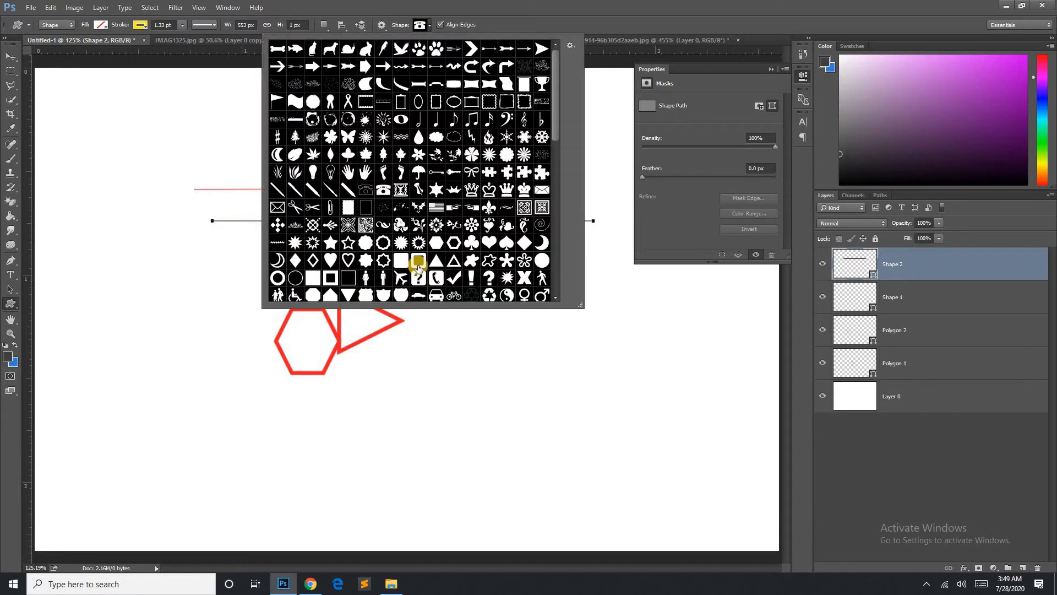
scroll(422, 178, "down", 10)
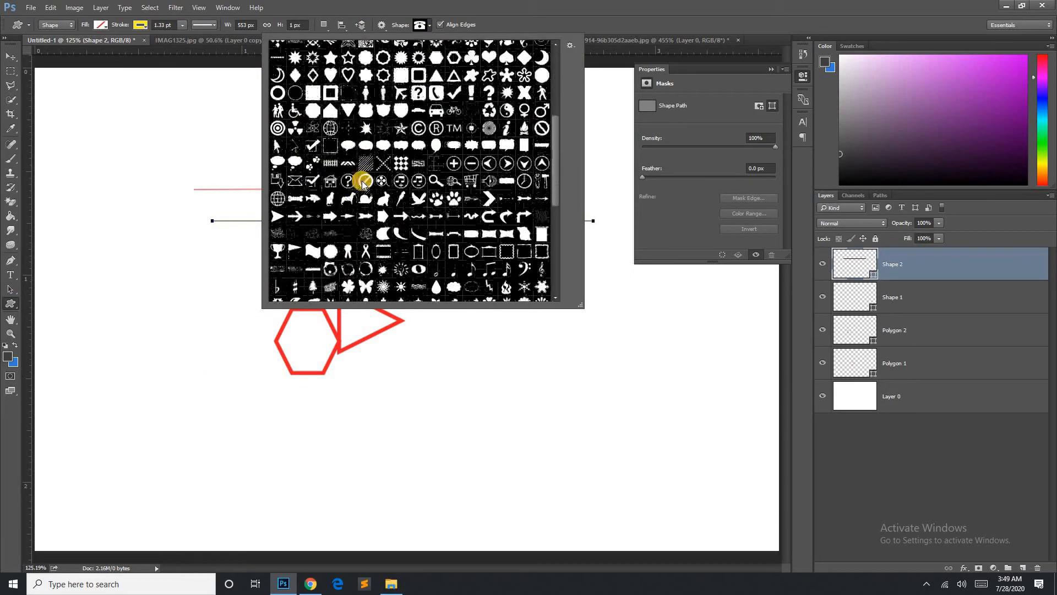
scroll(363, 183, "up", 3)
left_click(436, 119)
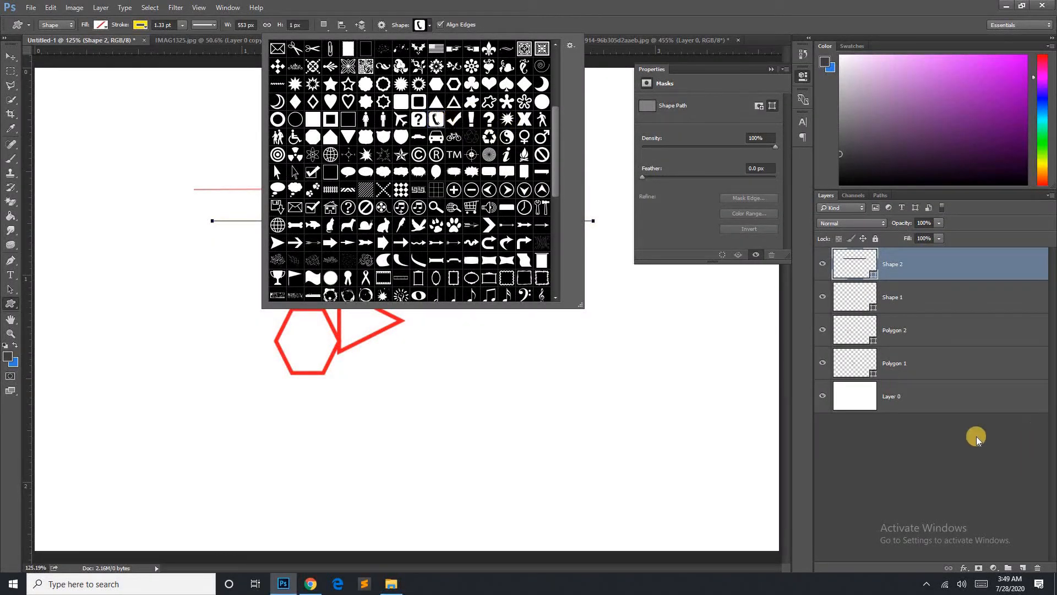
left_click(960, 324)
- Delete the layers of both lines and both polygons, keeping only Layer 0
left_click(920, 273)
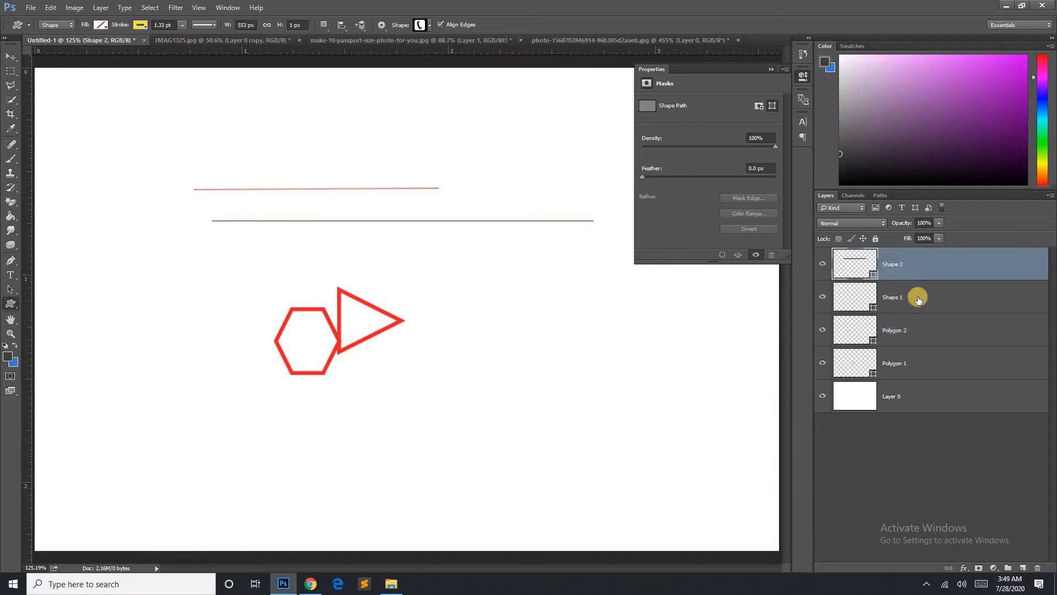
left_click(921, 362, "shift")
key("Delete")
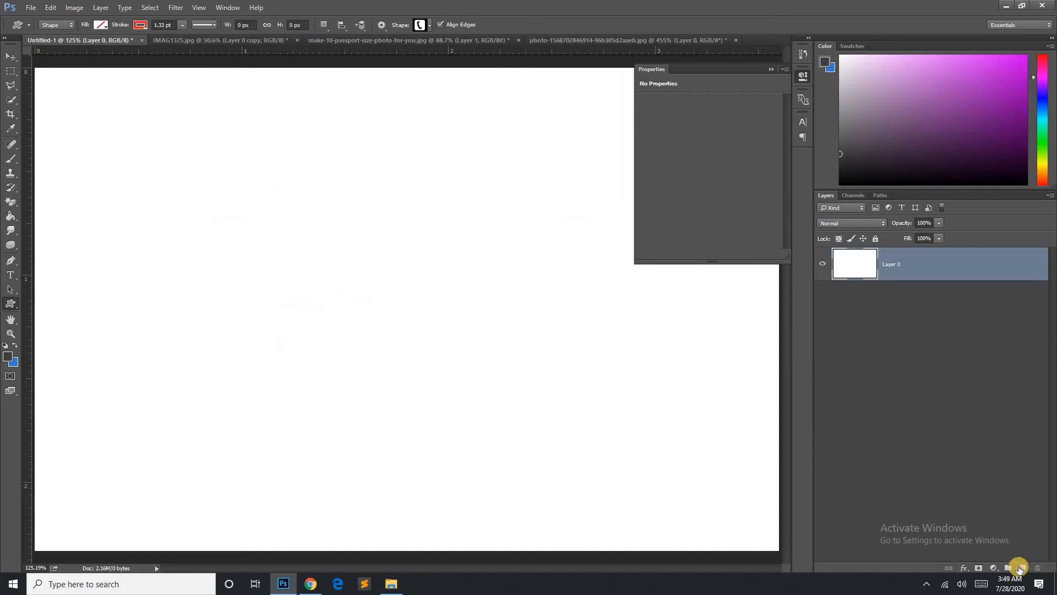
- Draw a telephone icon about 49 px square near the canvas's upper-left corner on a new layer and fill it with grey
left_click(1019, 568)
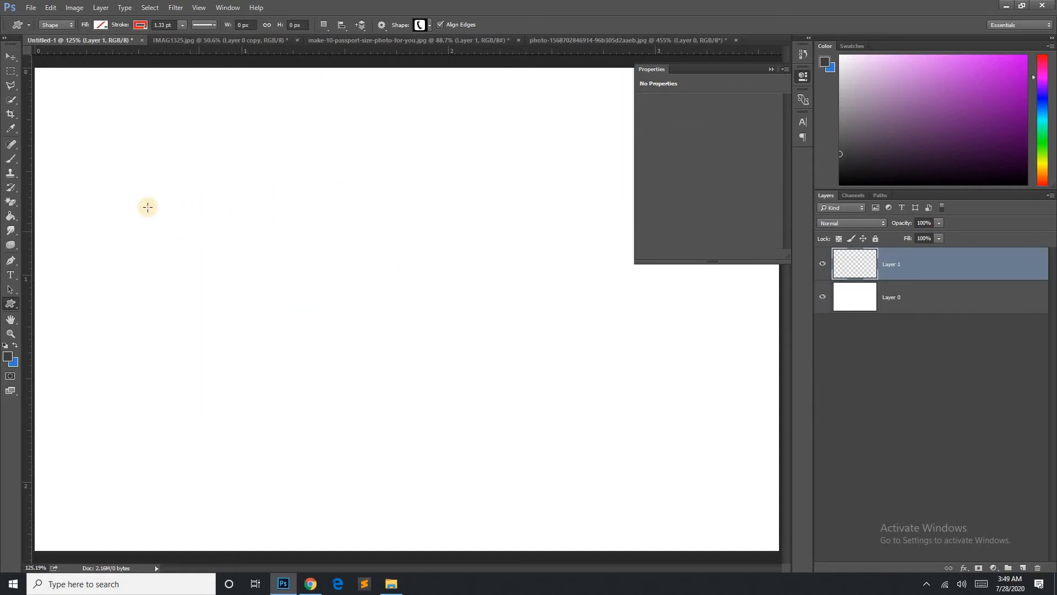
left_click_drag(128, 169, 161, 204)
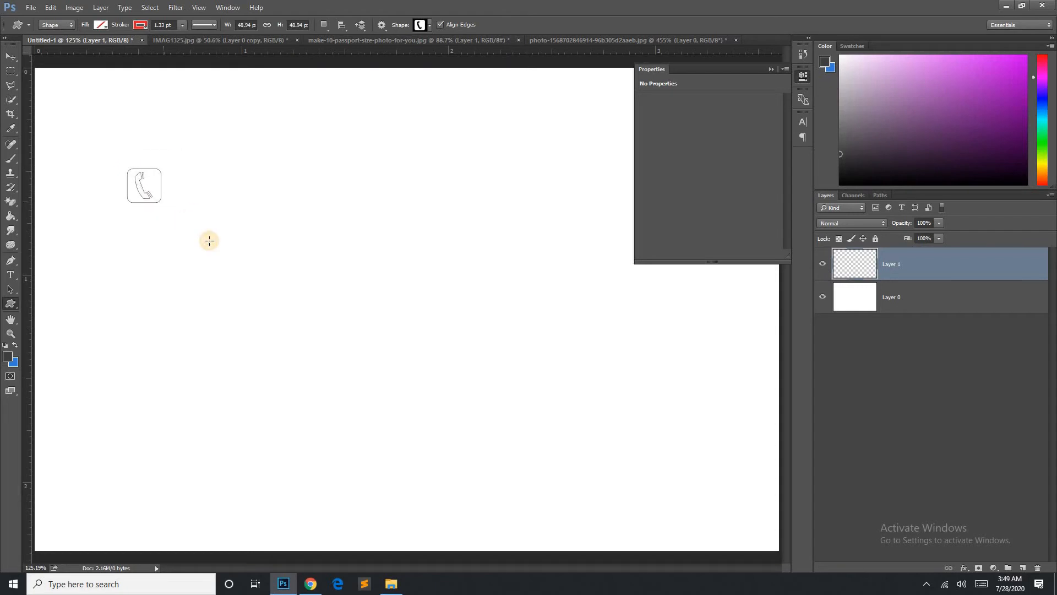
left_click(101, 24)
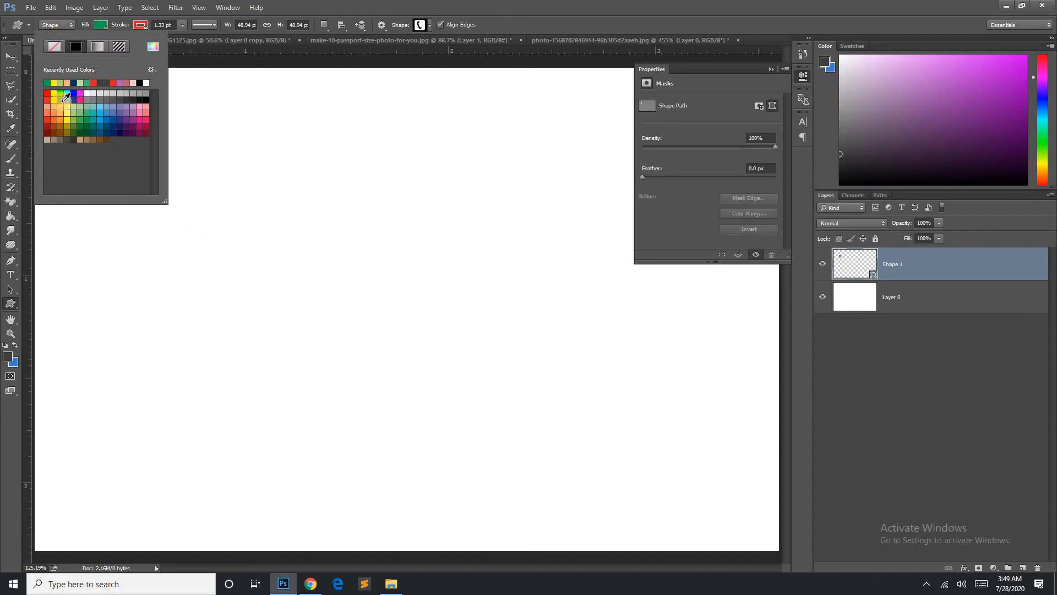
left_click(139, 94)
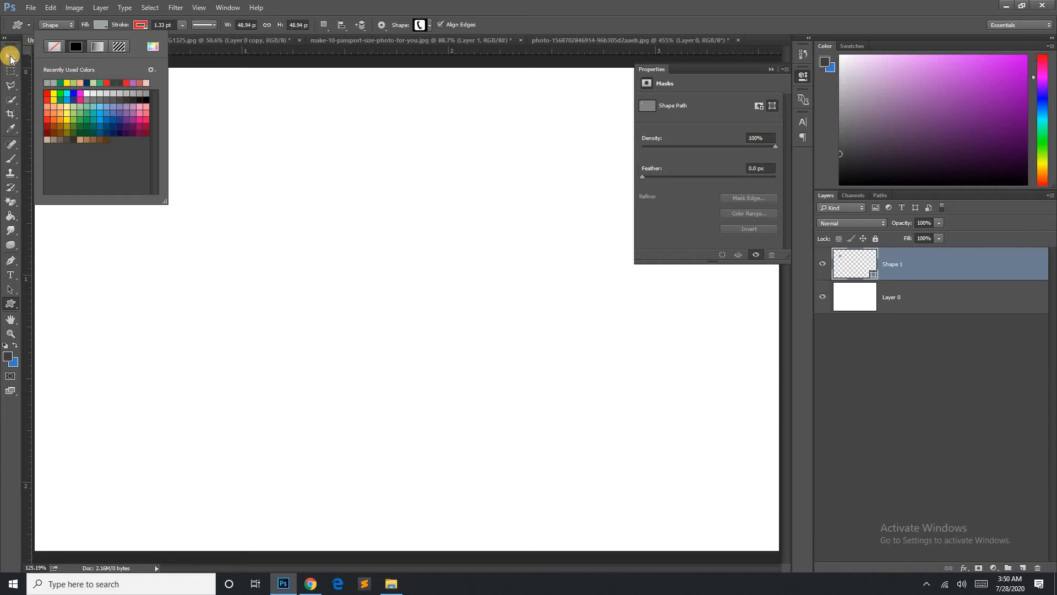
- Remove the telephone icon's stroke and place two copies of the icon in a column directly below it
left_click(144, 24)
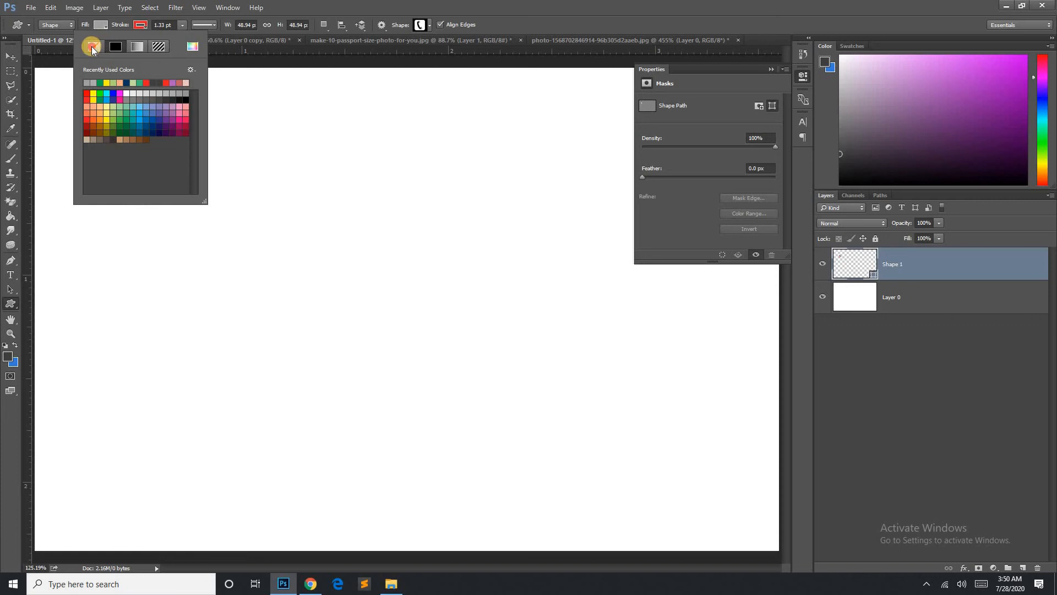
left_click(11, 57)
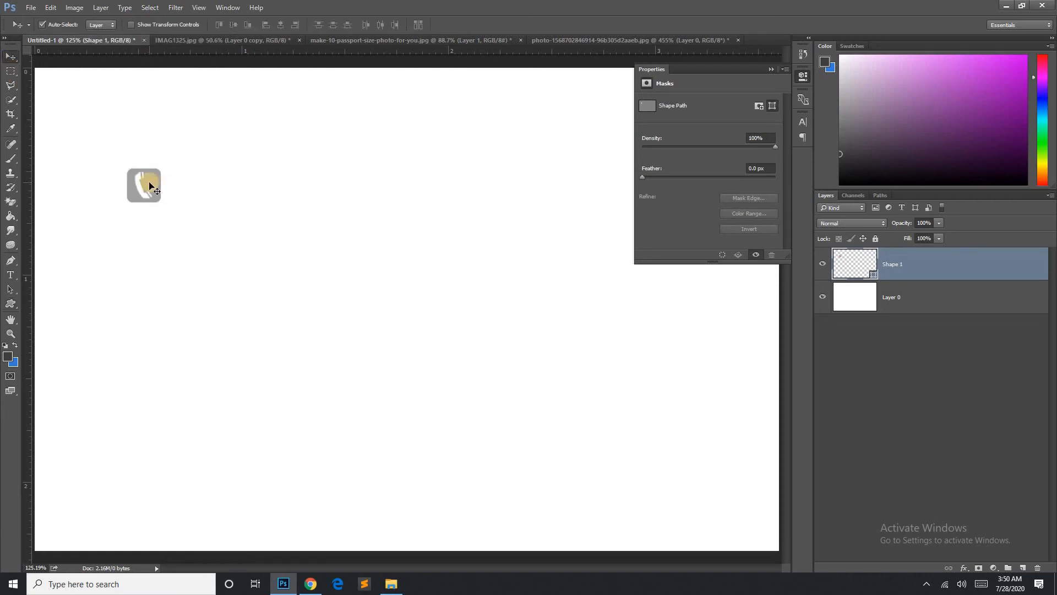
left_click_drag(155, 221, 157, 270)
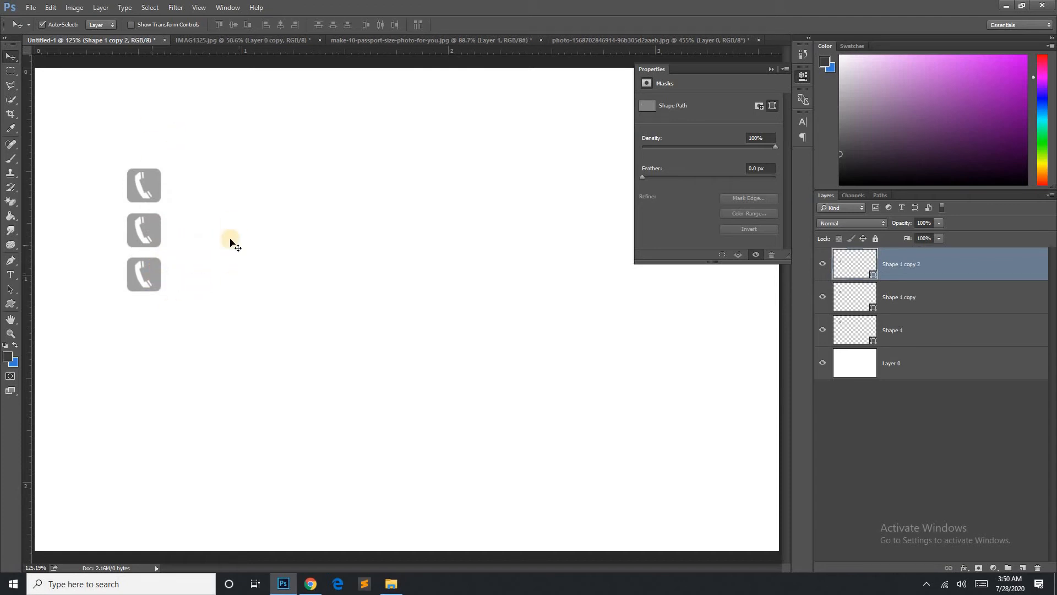
- Look through the custom shape library's options and its file-loading dialog without loading any shapes
left_click(10, 304)
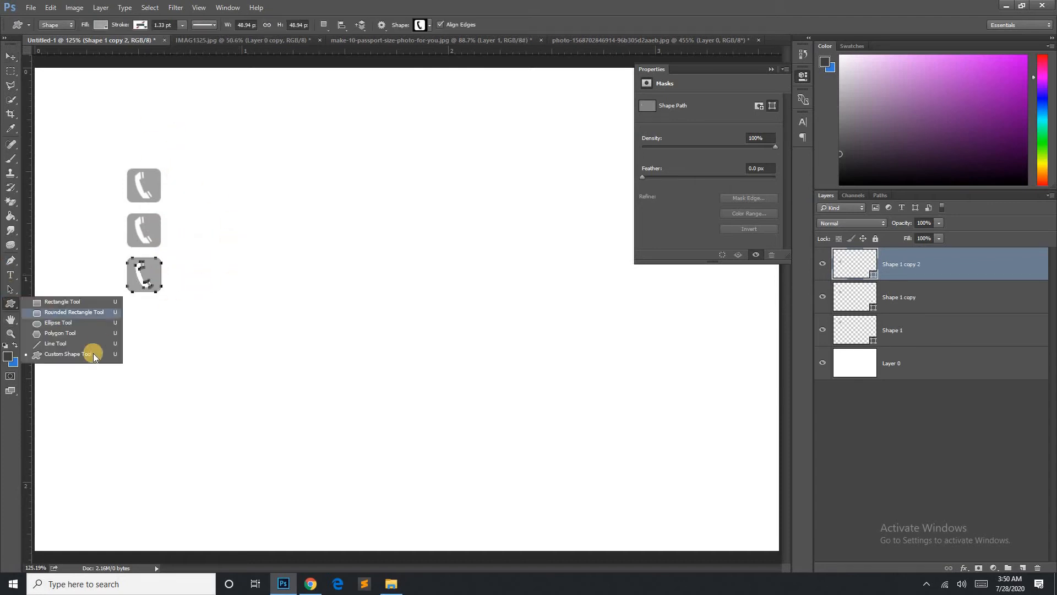
left_click(431, 25)
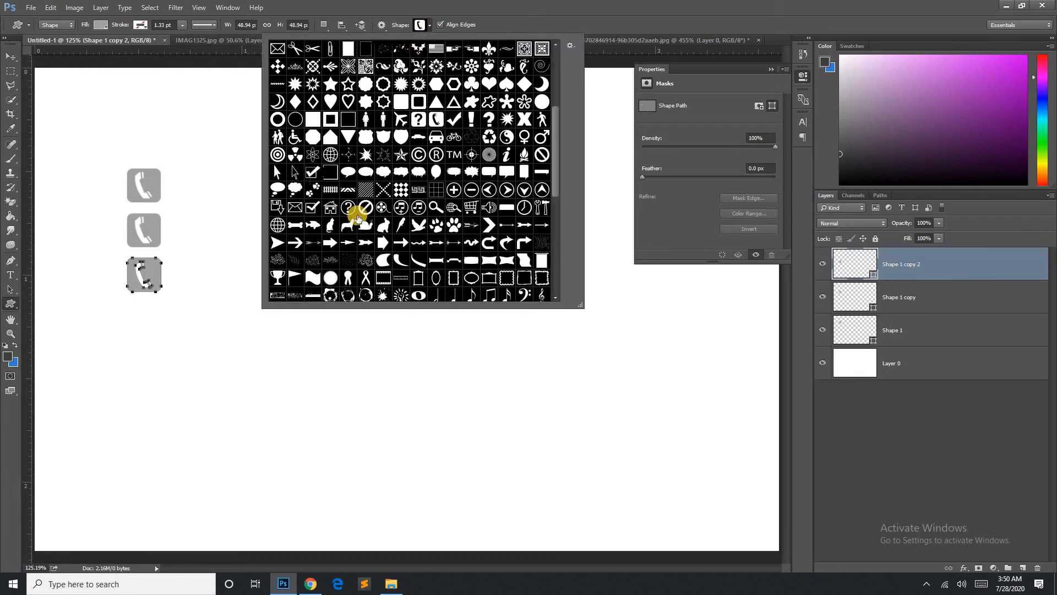
left_click(571, 46)
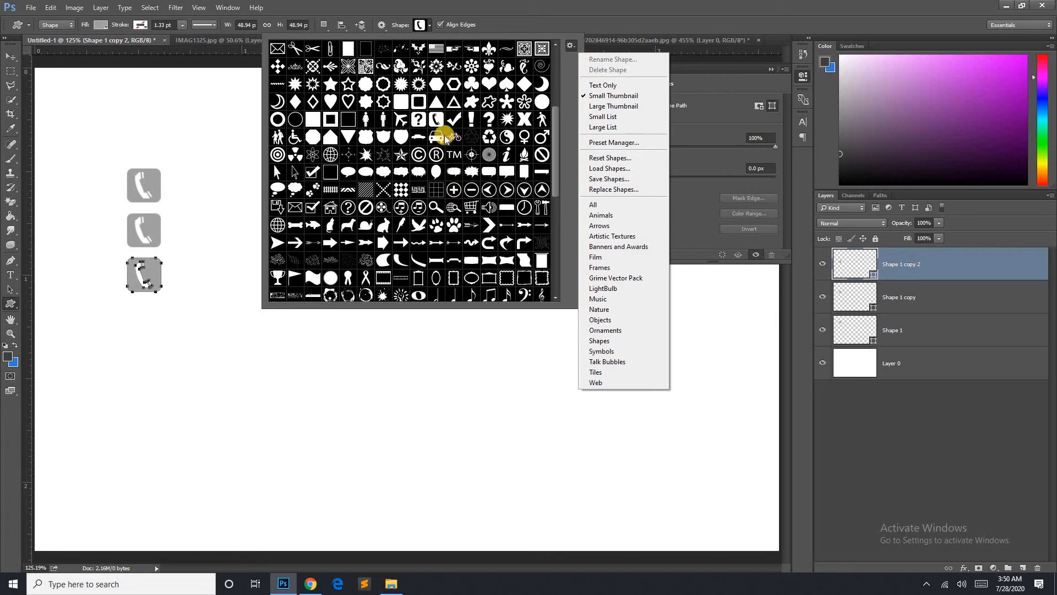
left_click(635, 168)
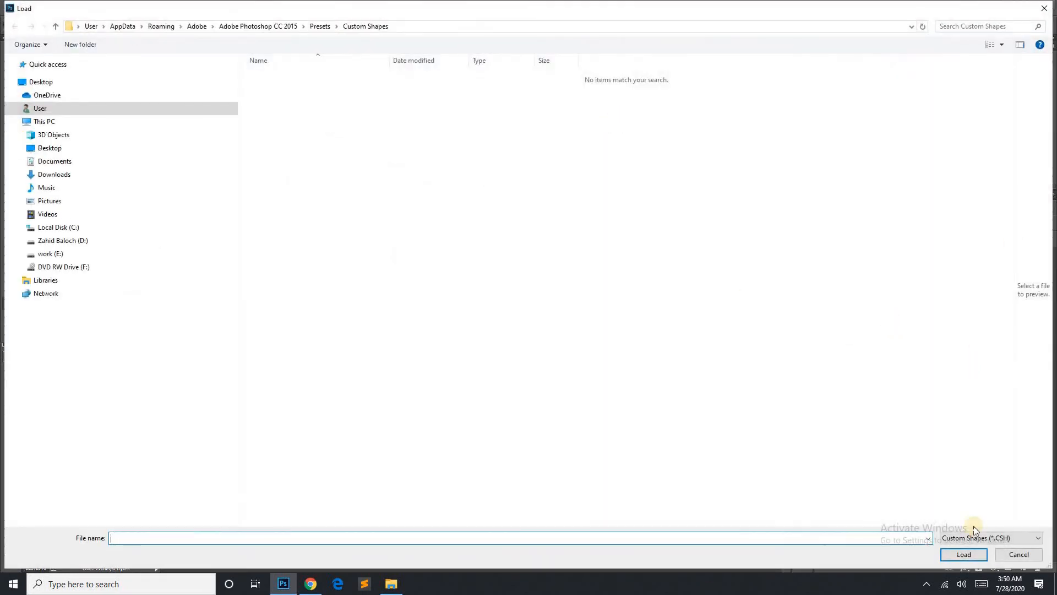
left_click(1031, 554)
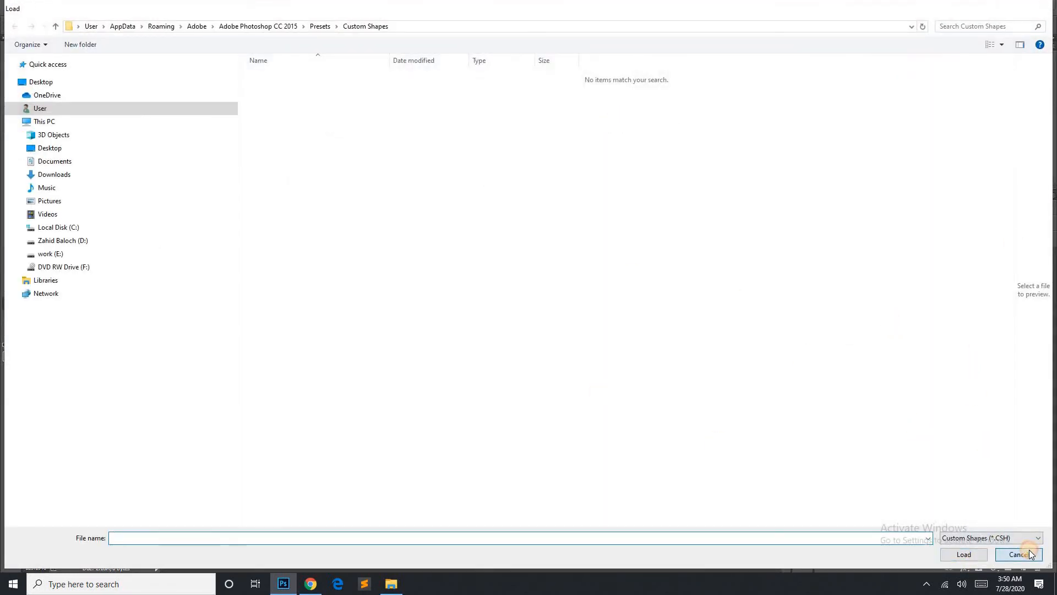
- Magnify the canvas and pan around the telephone icons and the empty areas with the Hand tool
left_click_drag(9, 321, 61, 318)
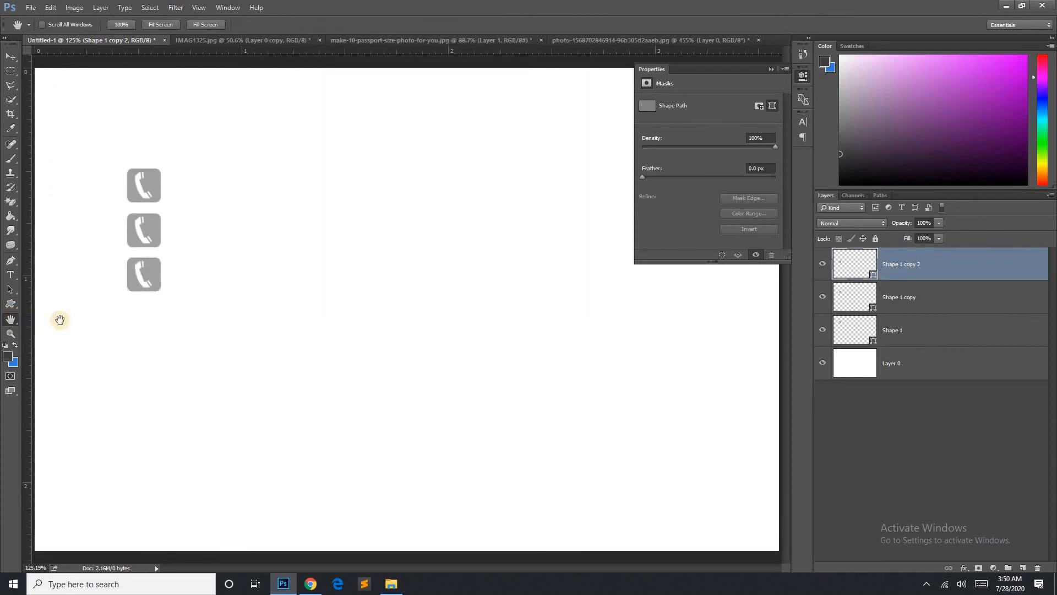
scroll(148, 295, "up", 3)
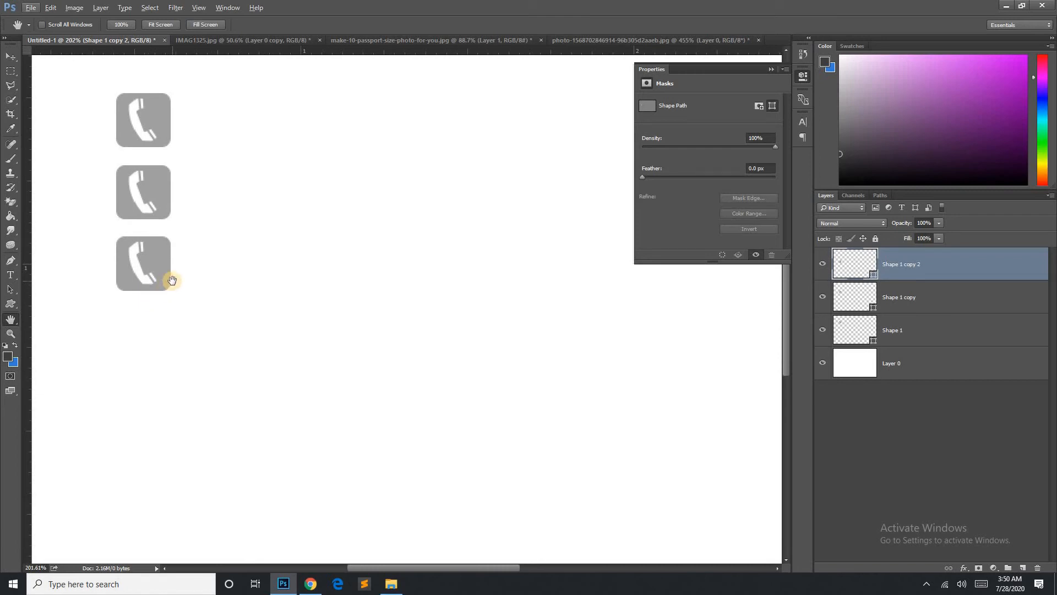
left_click_drag(11, 322, 288, 283)
left_click_drag(361, 463, 340, 307)
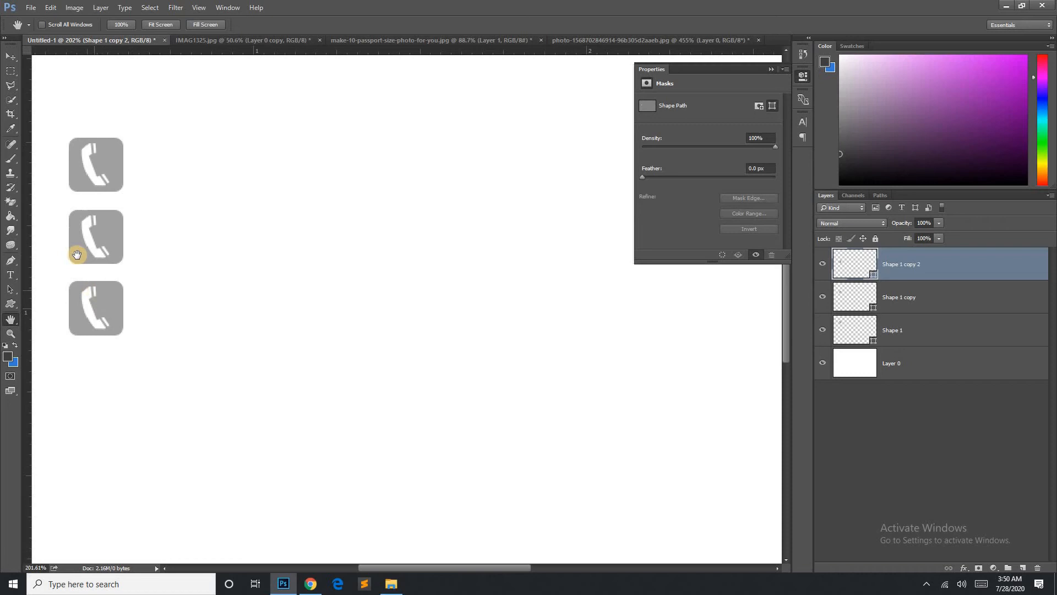
right_click(10, 319)
left_click(55, 318)
left_click_drag(227, 304, 427, 347)
left_click_drag(226, 512, 317, 305)
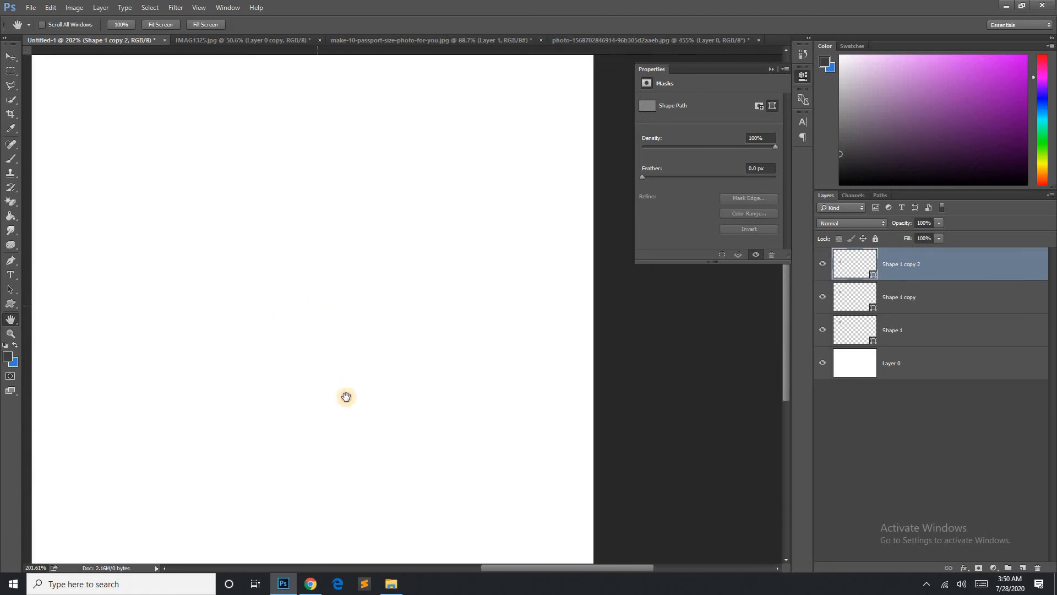
- Zoom out to the whole canvas and back in on the telephone icons with the Zoom tool
left_click(11, 334)
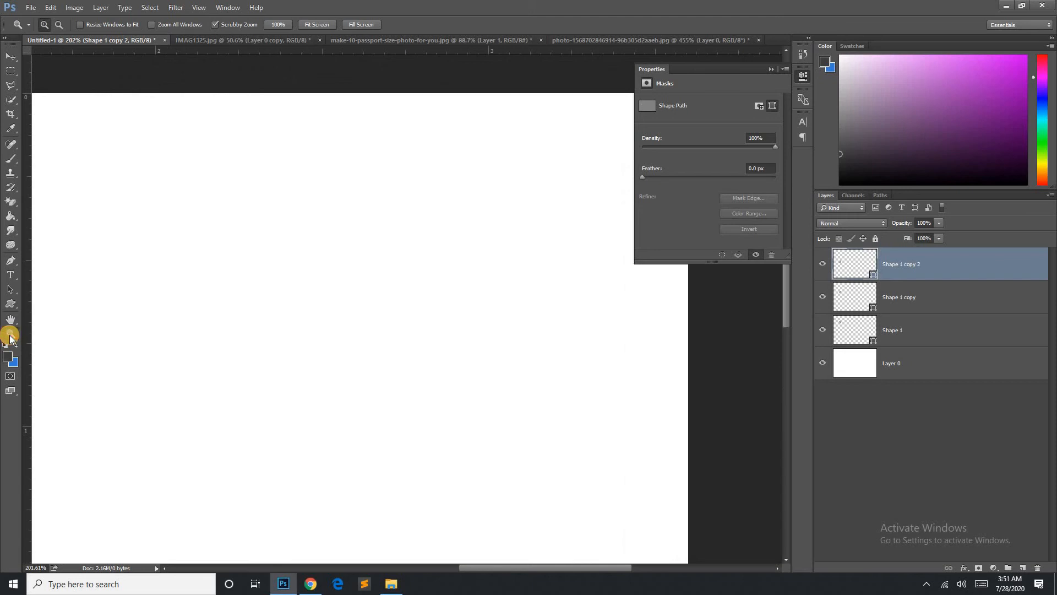
mouse_move(99, 267)
left_mouse_down()
mouse_move(141, 291)
mouse_move(98, 267)
left_mouse_up()
key("ctrl+0")
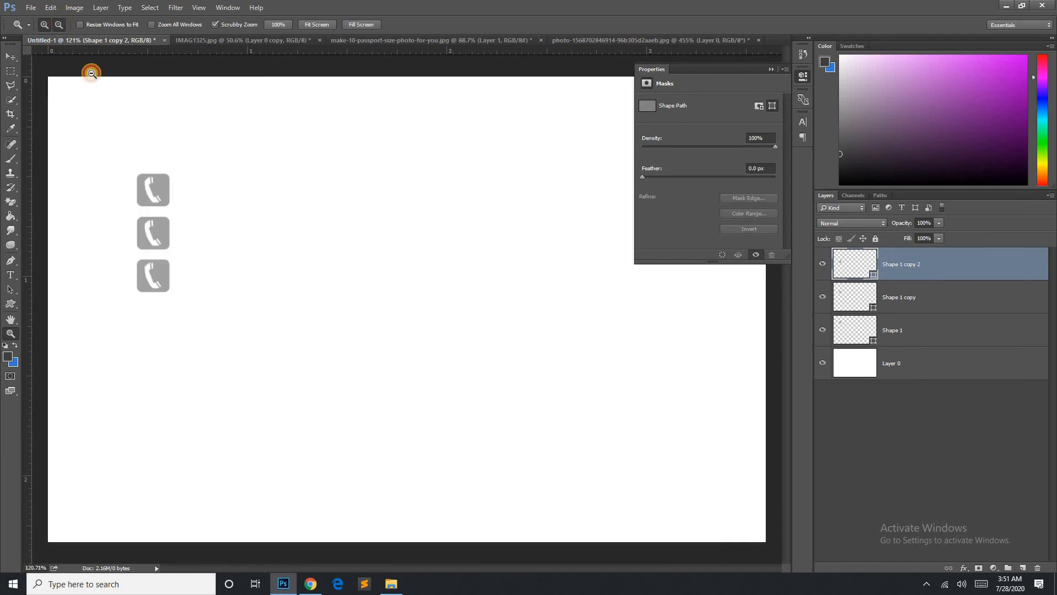
left_click_drag(135, 118, 143, 125)
left_click_drag(109, 108, 137, 134)
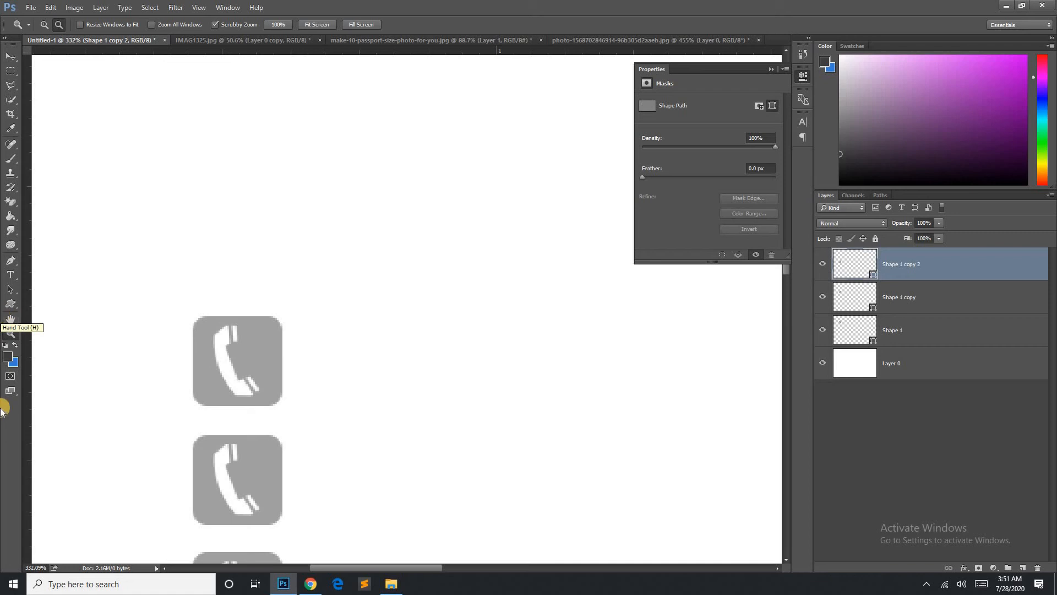
- Swap the foreground and background colours and inspect the foreground colour in the Color Picker without changing it
left_click(14, 346)
left_click(7, 356)
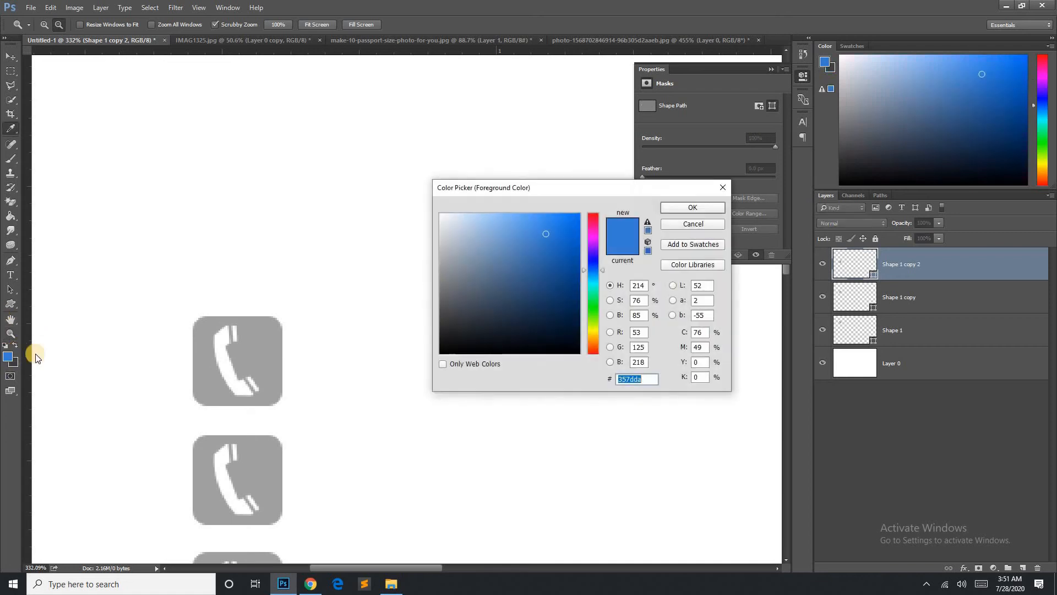
left_click(705, 225)
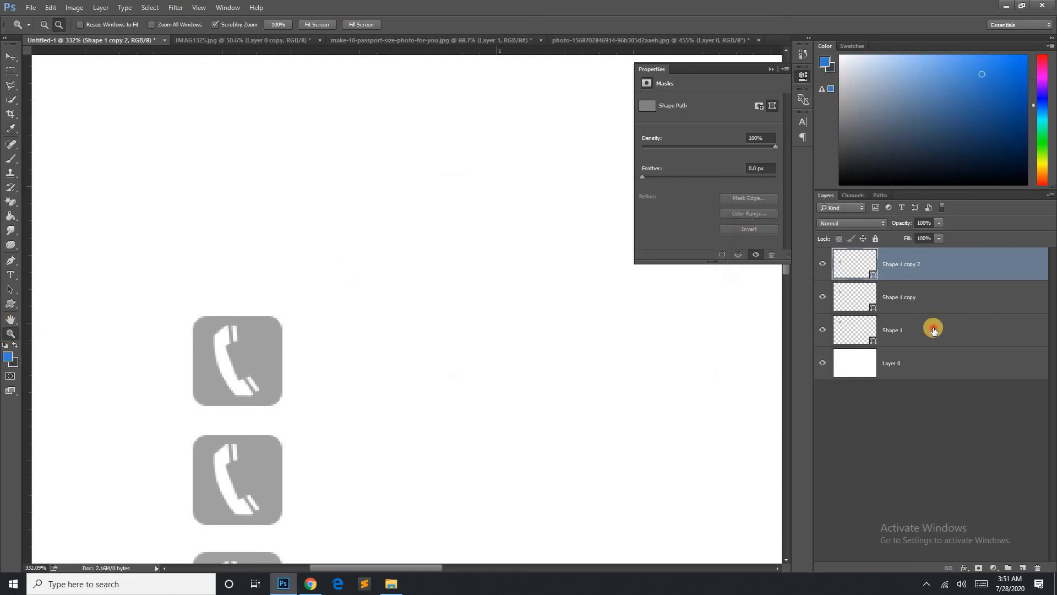
- Delete the three telephone icon layers and fit the canvas to the window
left_click(933, 327, "shift")
key("Delete")
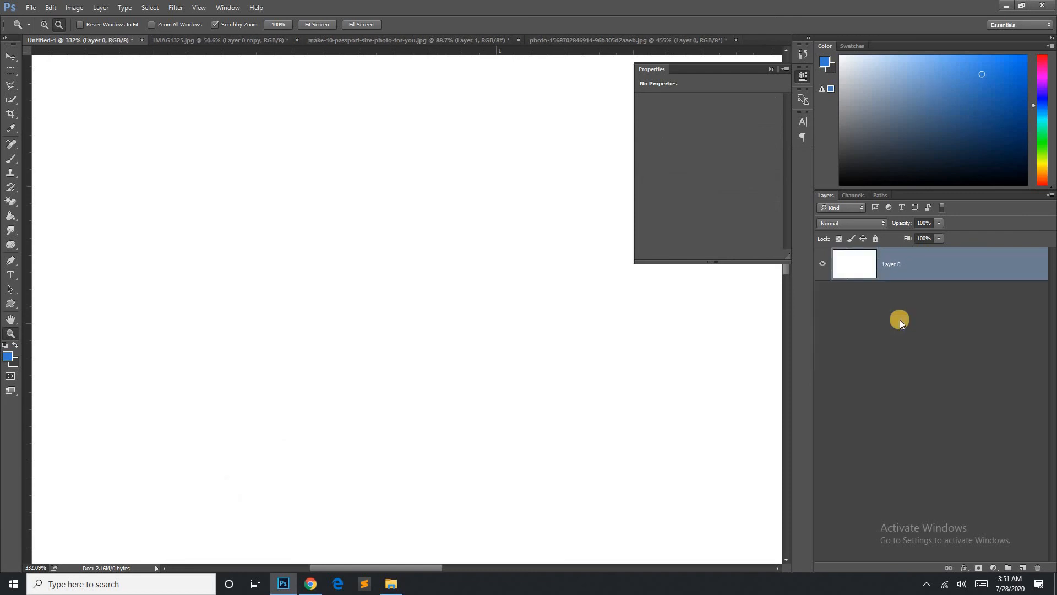
key("ctrl+0")
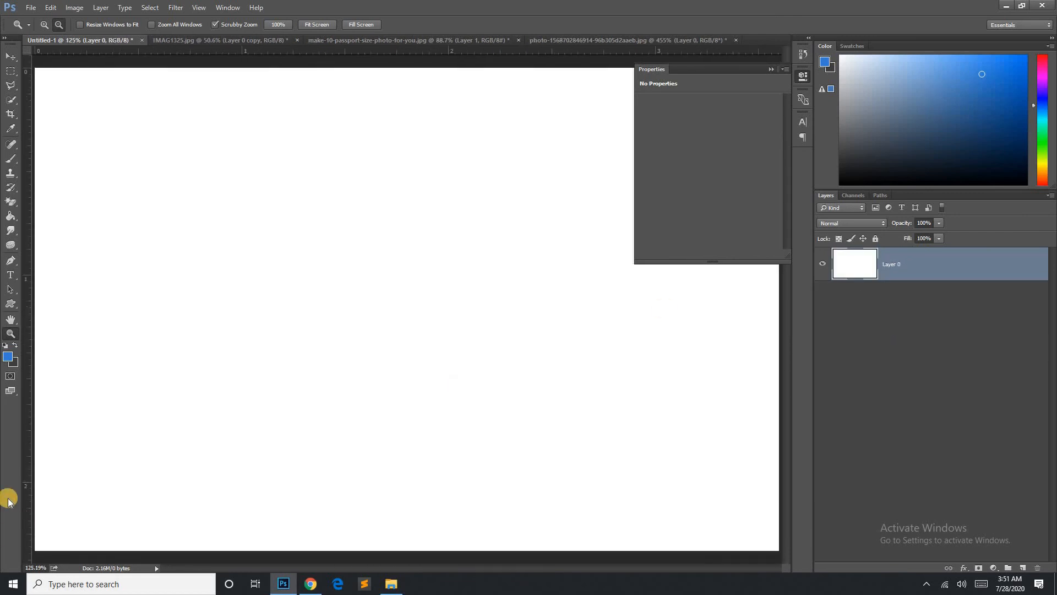
- Set the foreground colour to a light blue
left_click(8, 356)
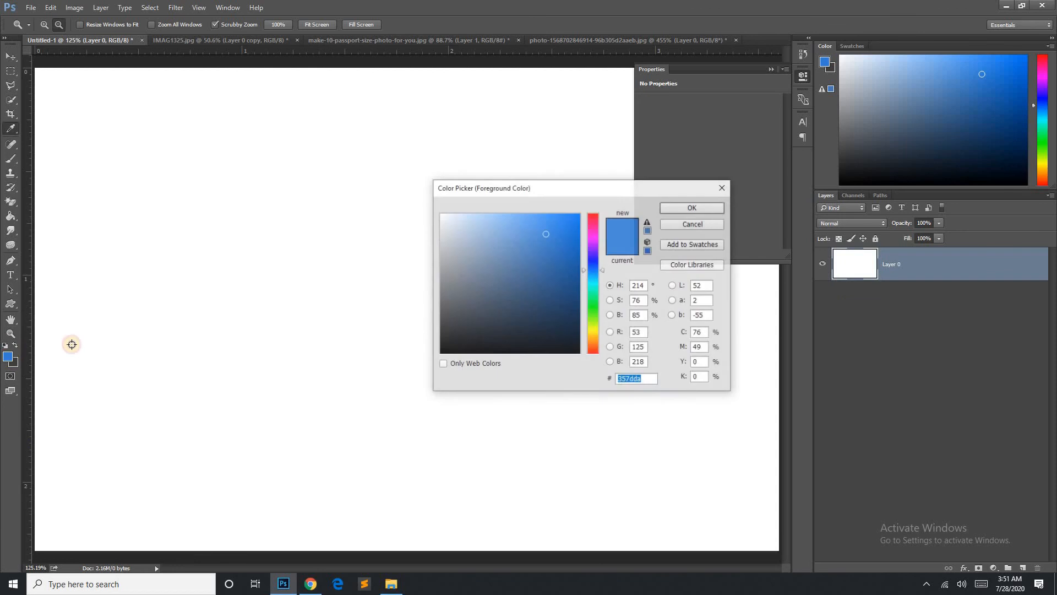
left_click(441, 352)
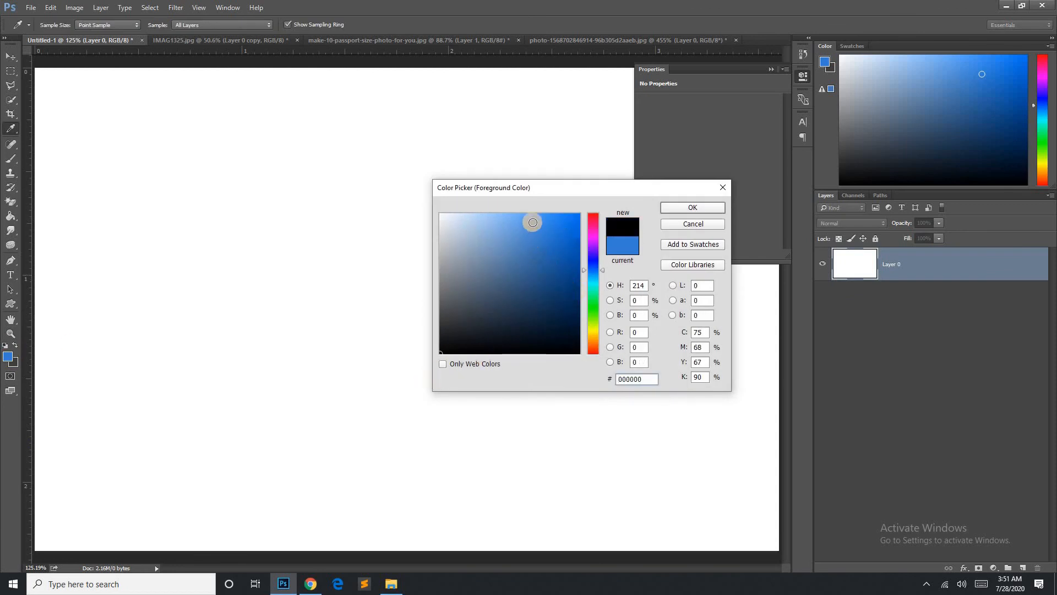
left_click(510, 217)
left_click(683, 208)
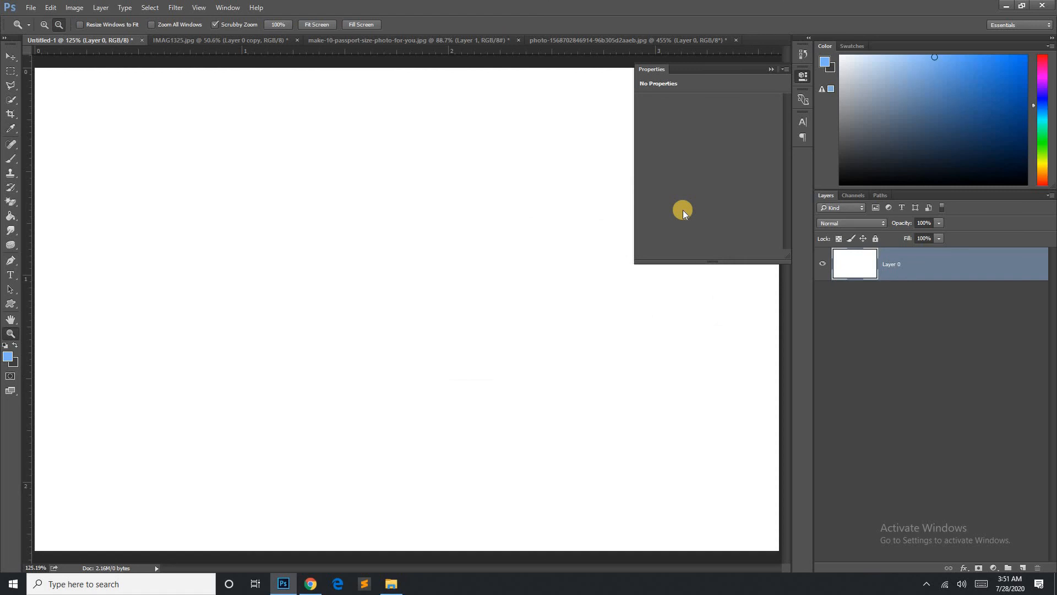
- Fill Layer 0 with the light blue foreground colour, followed by the dark grey background colour
key("alt+BackSpace")
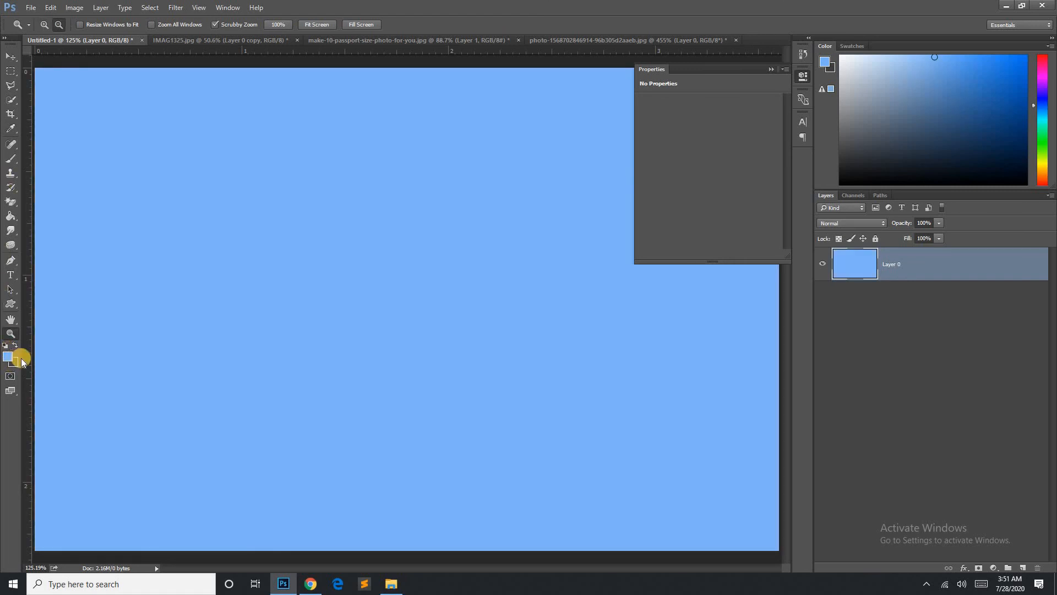
key("ctrl+BackSpace")
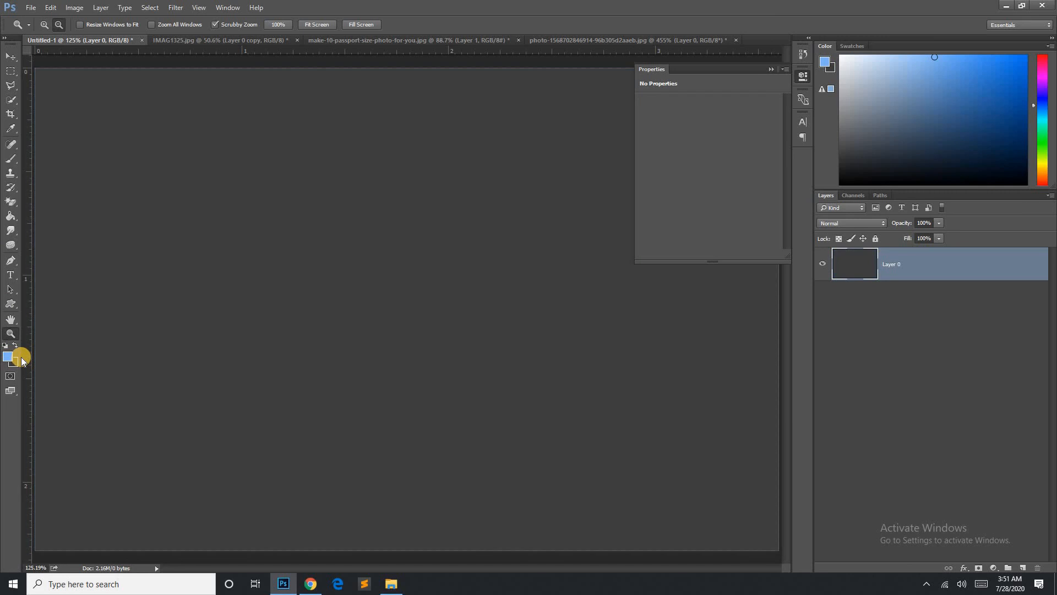